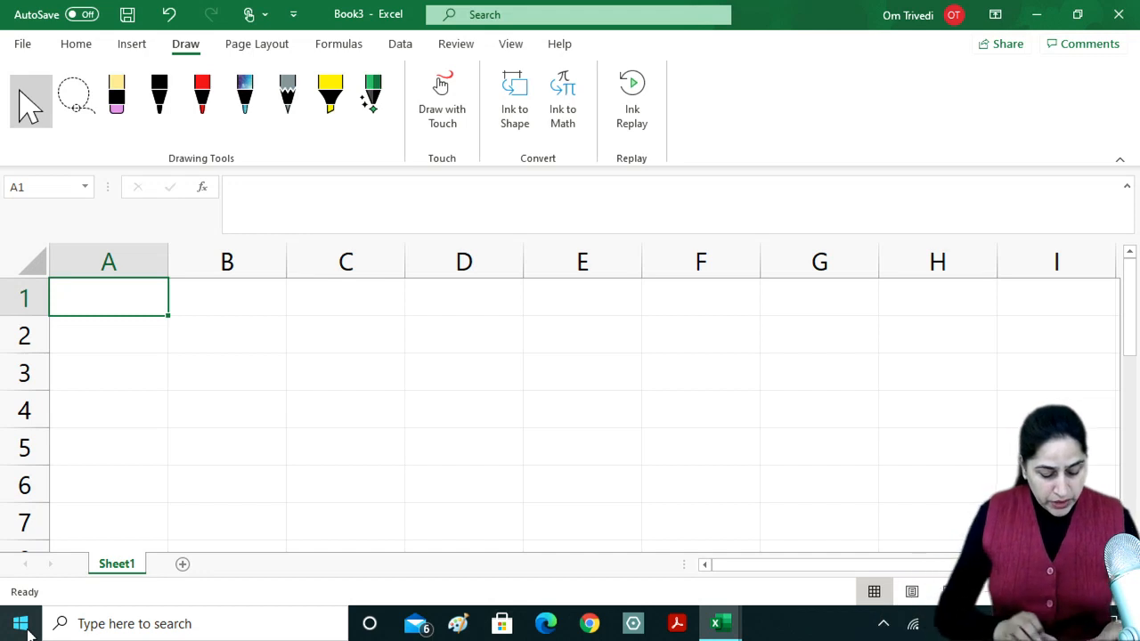
- Enter the column header stud_id in cell A1
text(st)
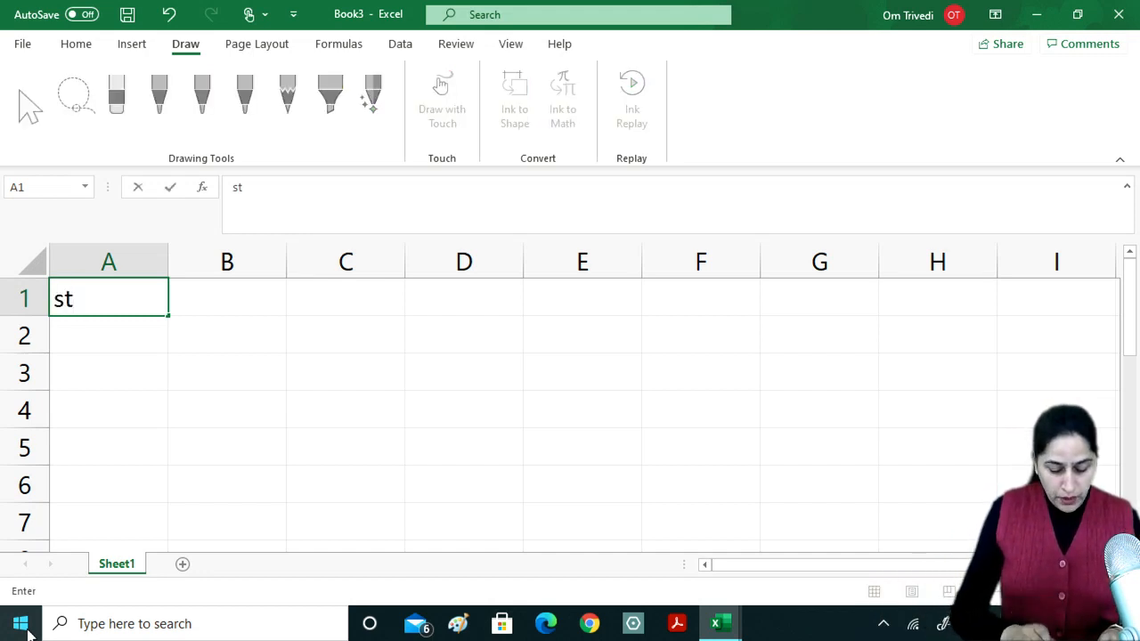
text(ud)
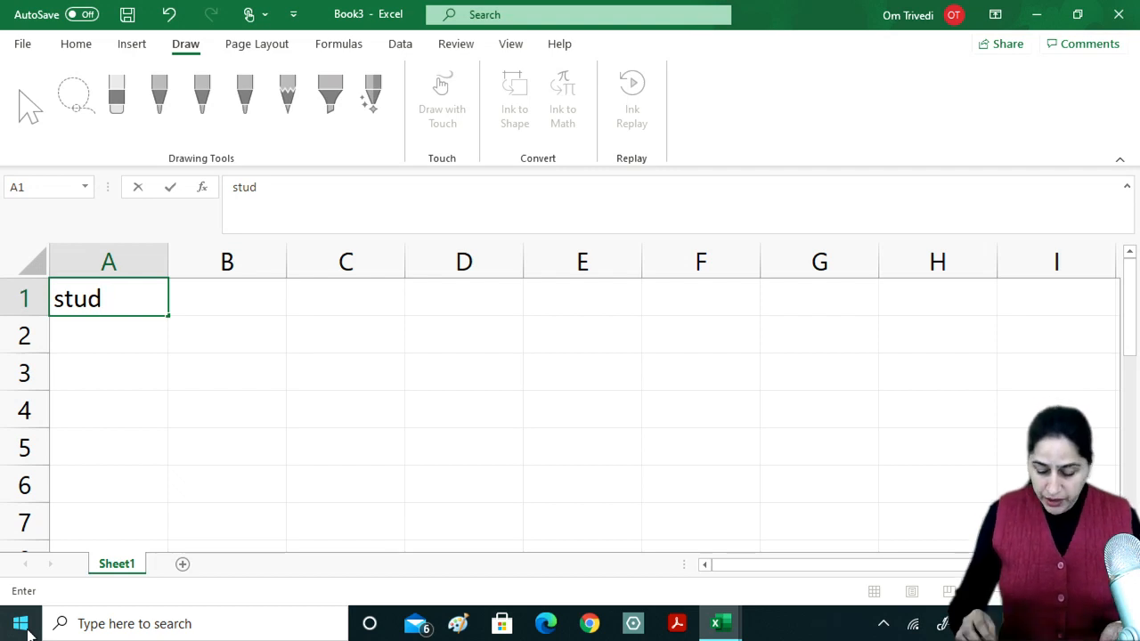
text(_id)
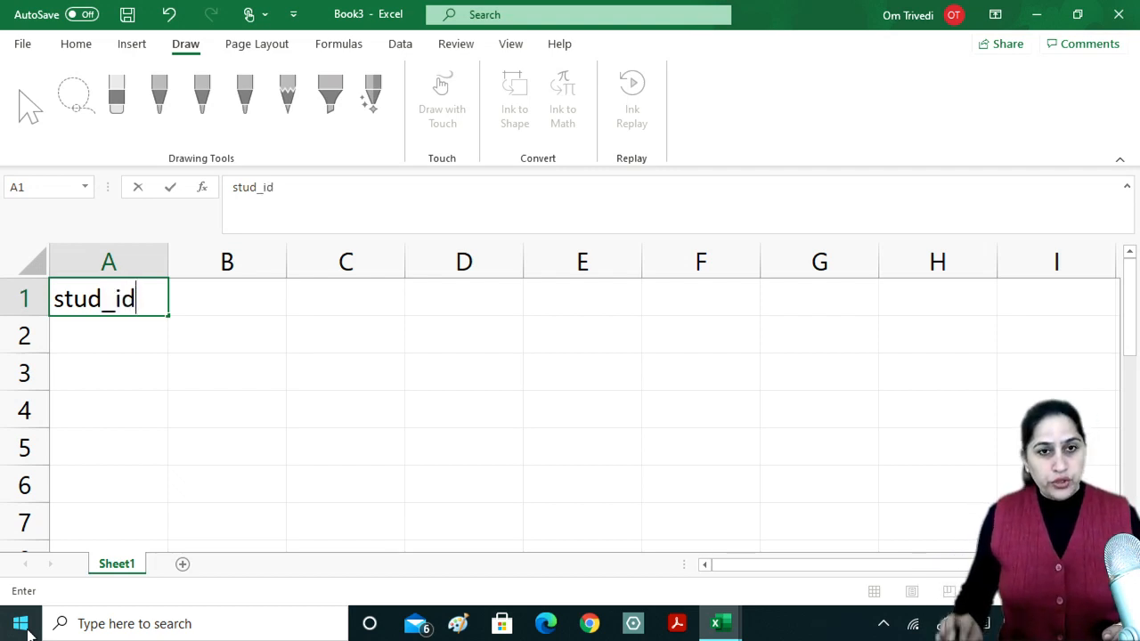
key(Tab)
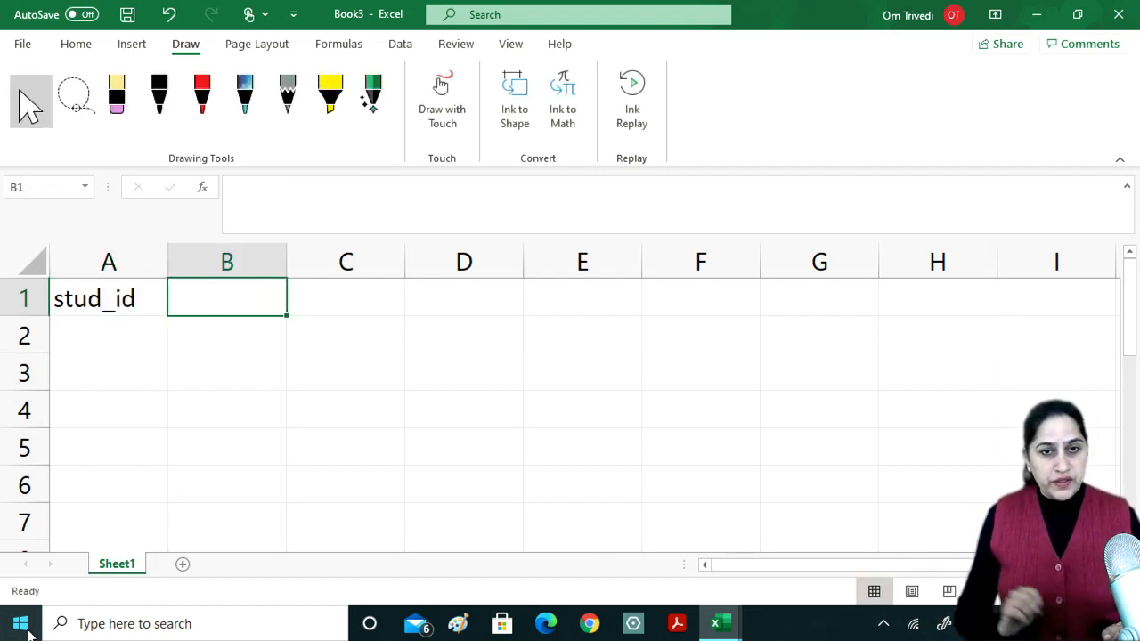
- Enter the column header NAME in capitals in cell B1
text(st)
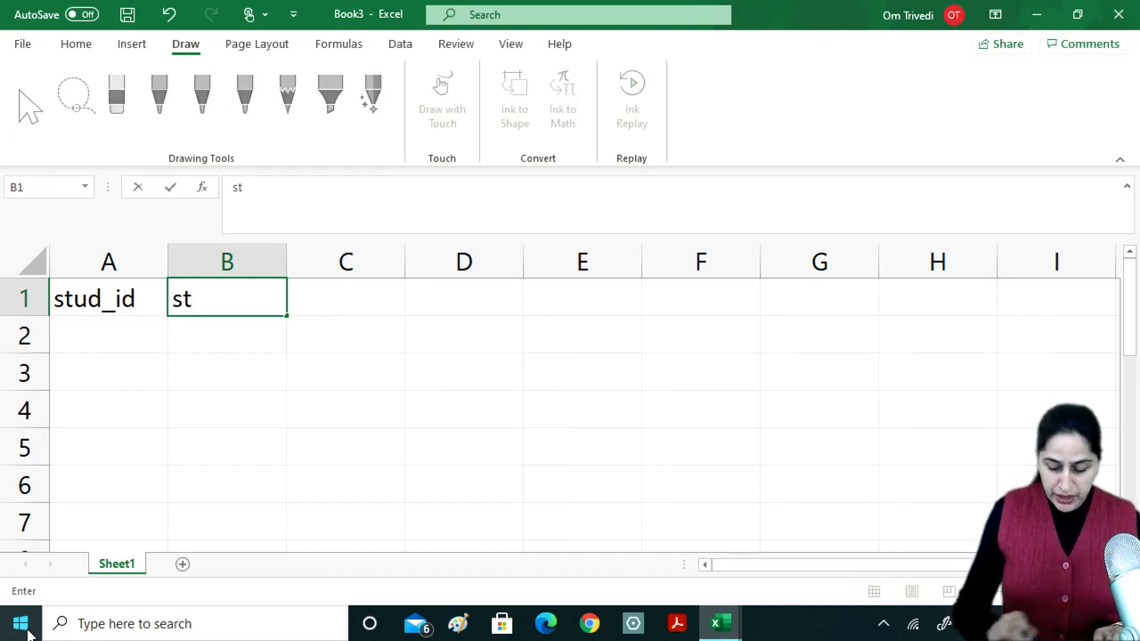
key(BackSpace)
key(BackSpace)
text(name)
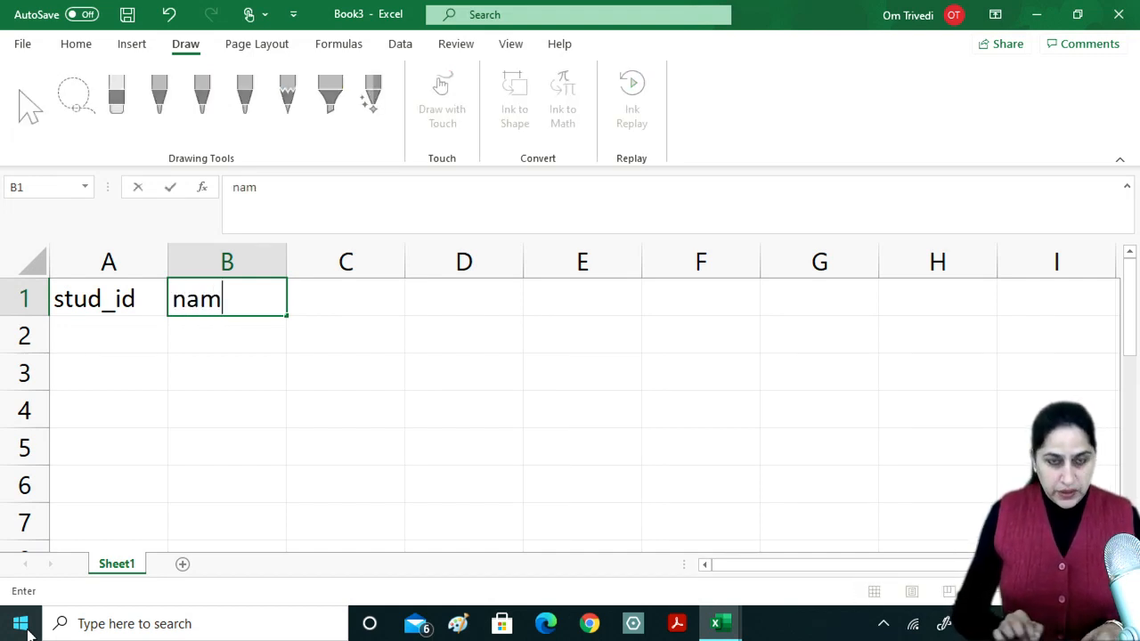
key(BackSpace)
key(BackSpace)
key(BackSpace)
key(BackSpace)
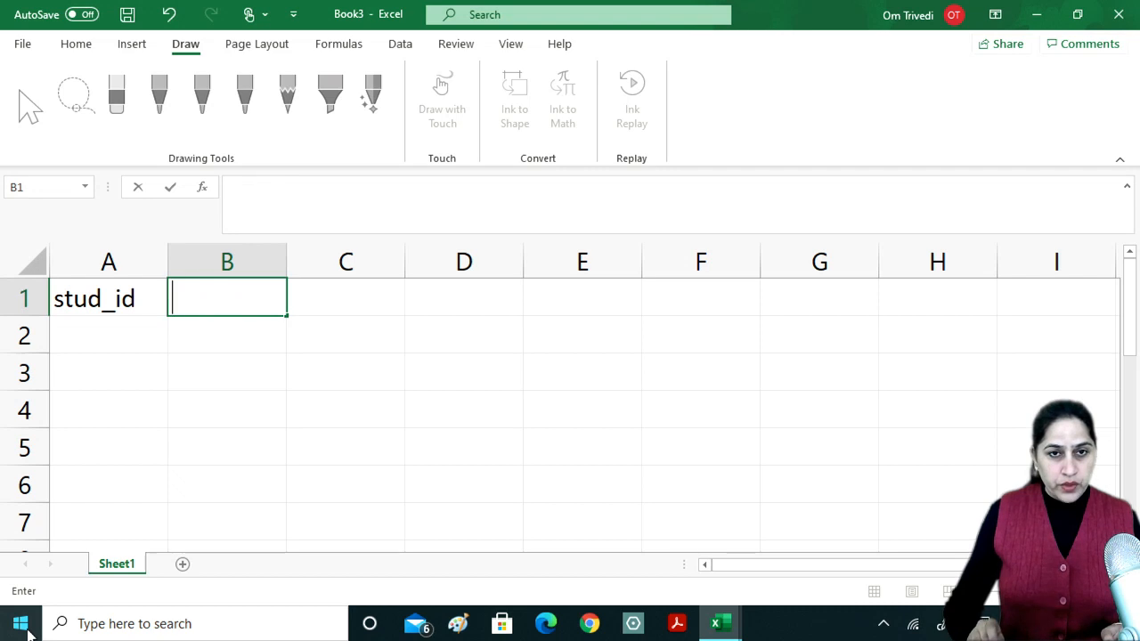
text(NAME)
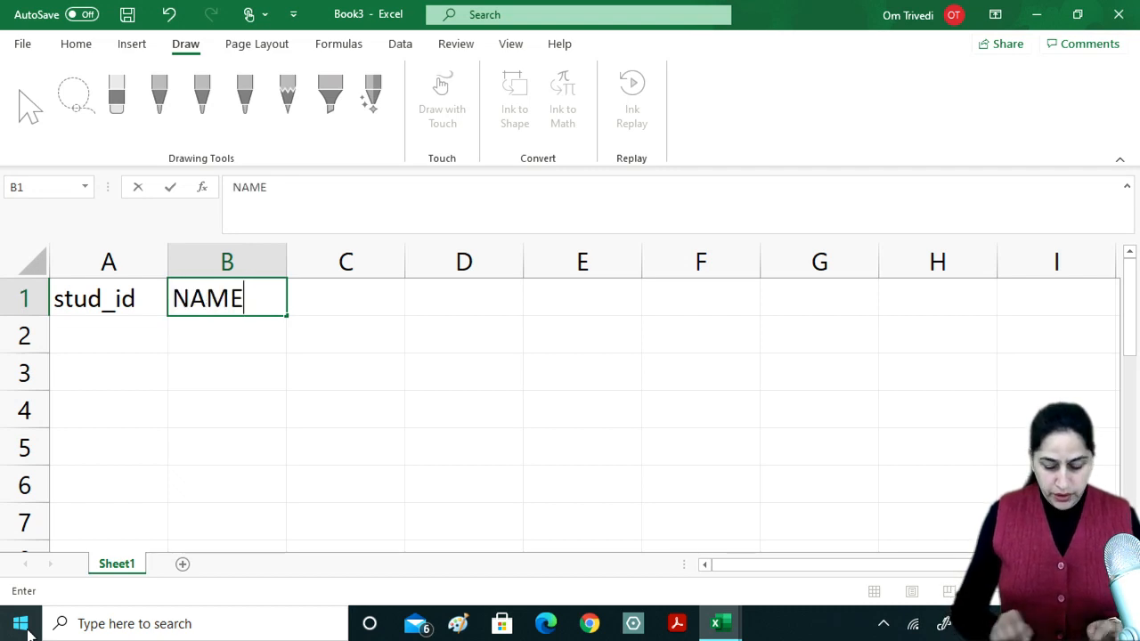
key(Return)
- Add the column headers SUB1, SUB2, SUB3 and TOTAL in cells C1 to F1
key(Left)
key(Up)
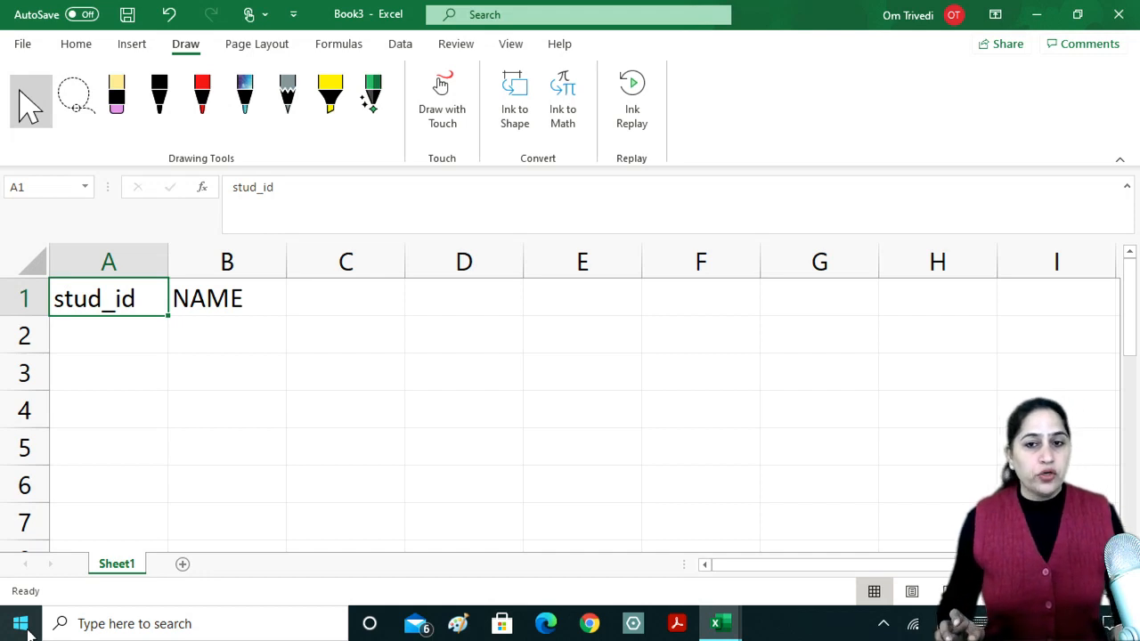
key(Right)
key(Right)
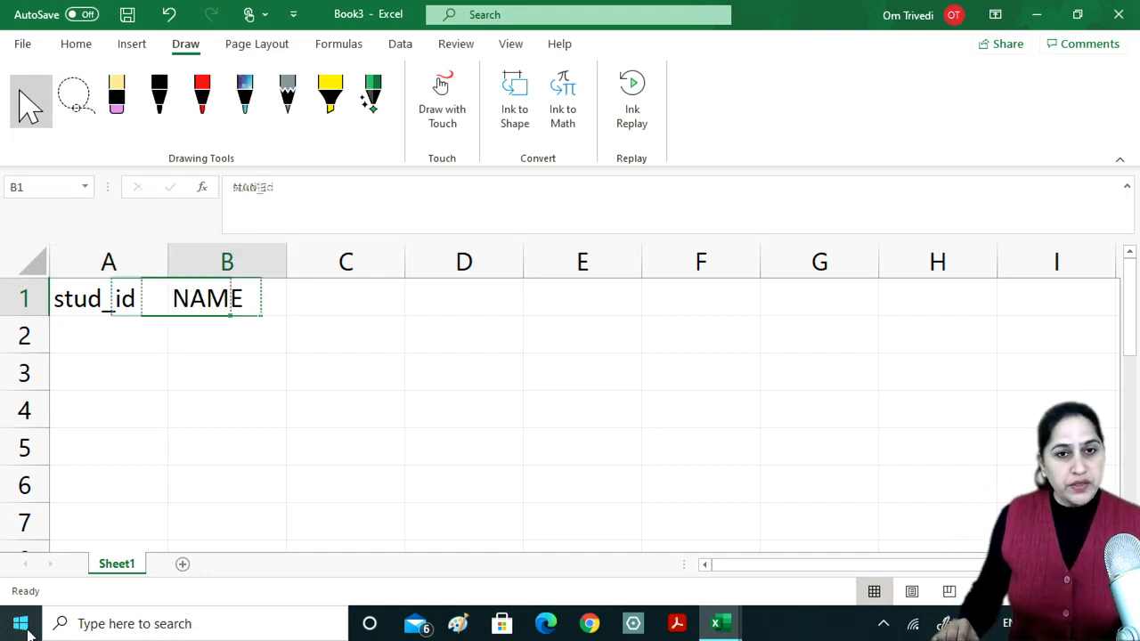
text(SUB1)
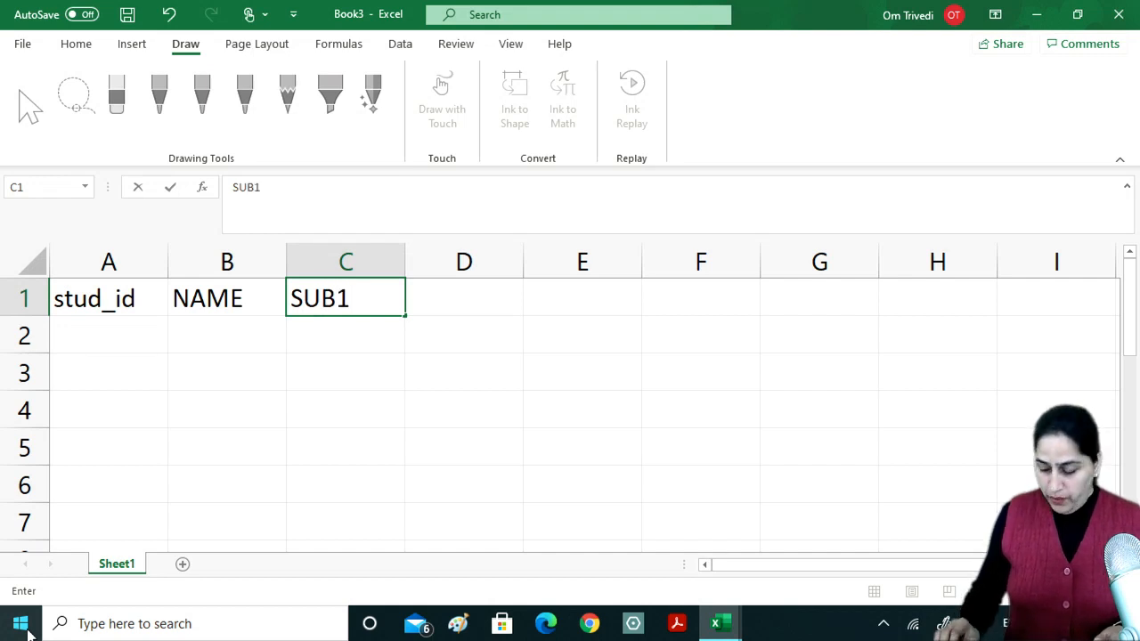
key(Right)
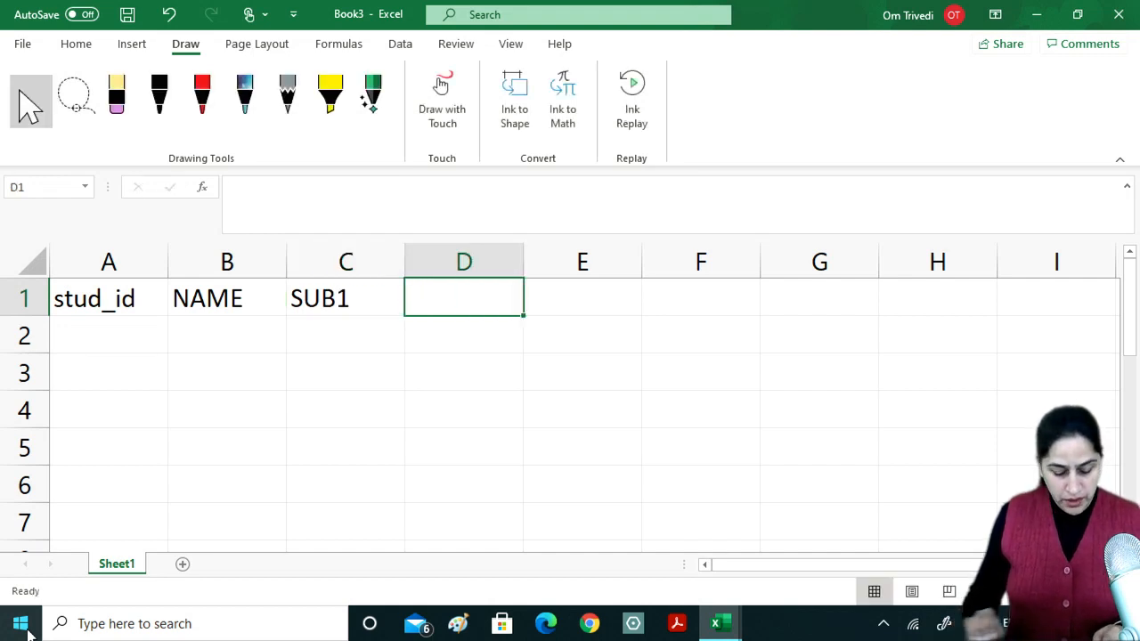
text(SUB2)
key(Right)
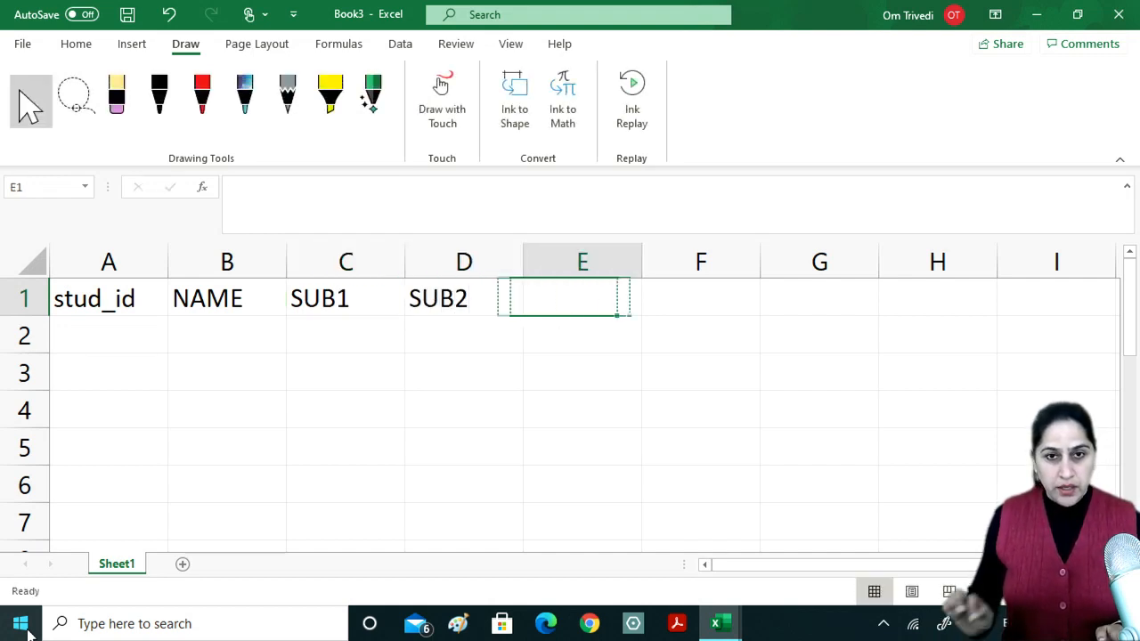
text(SUB3)
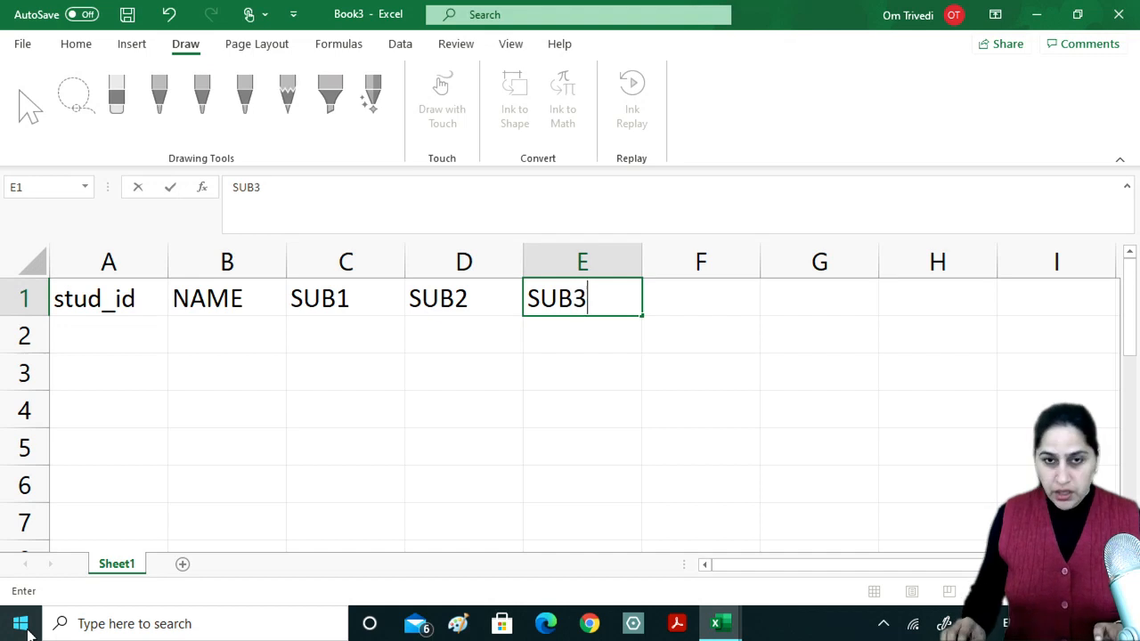
key(Right)
text(TOTAL)
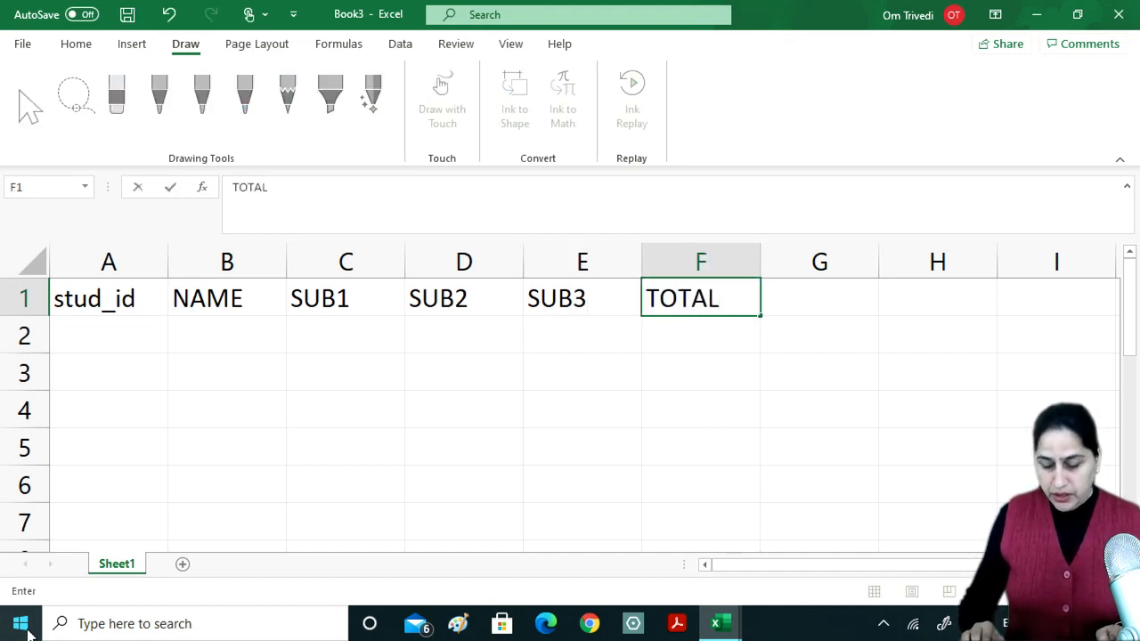
key(Return)
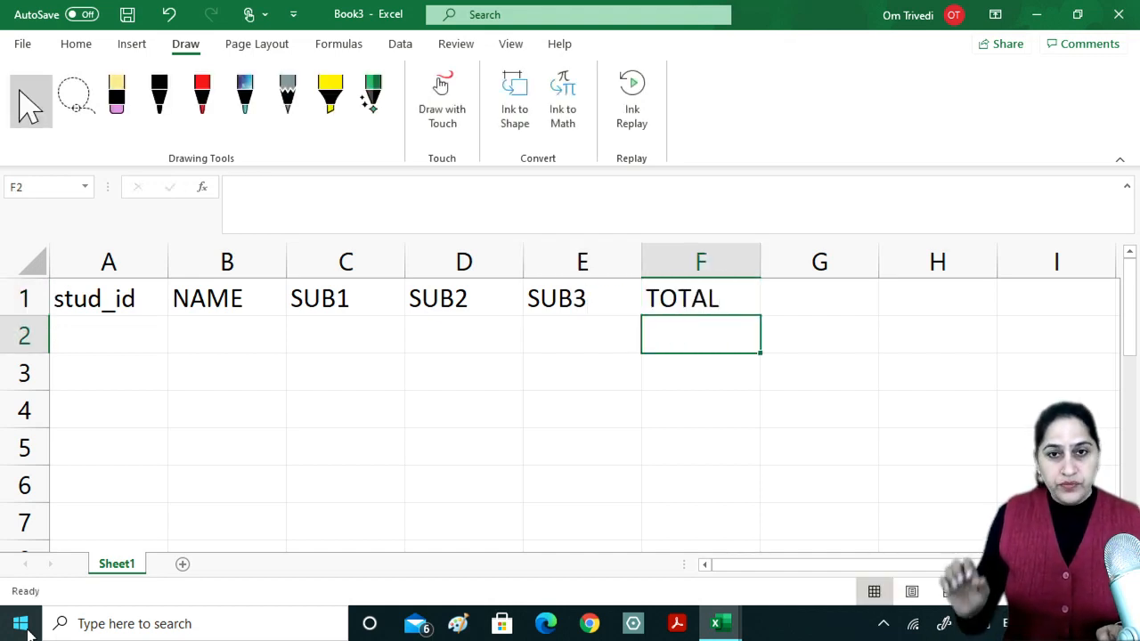
- Enter 101 and 102 in cells A2 and A3 under the stud_id header
key(Left)
key(Left)
key(Left)
key(Left)
key(Left)
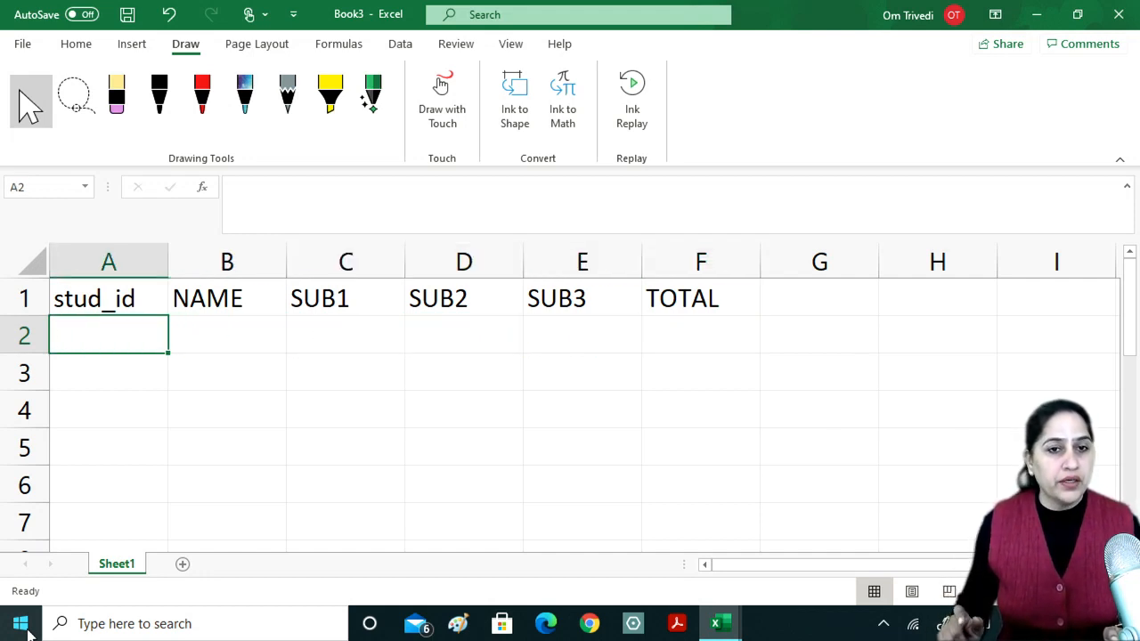
text(101)
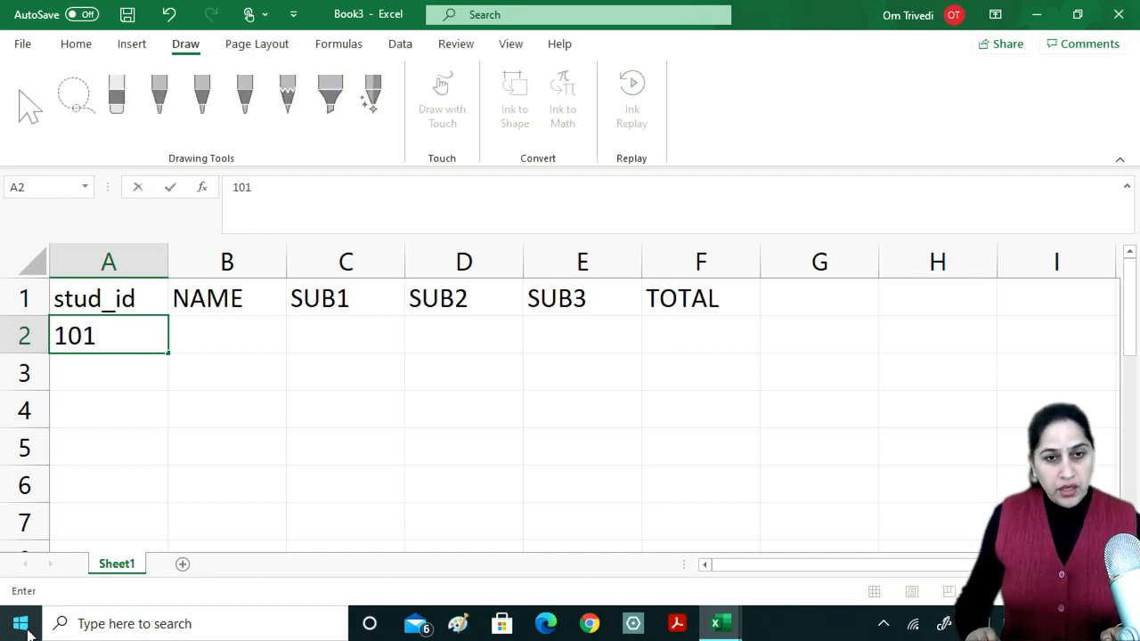
key(Return)
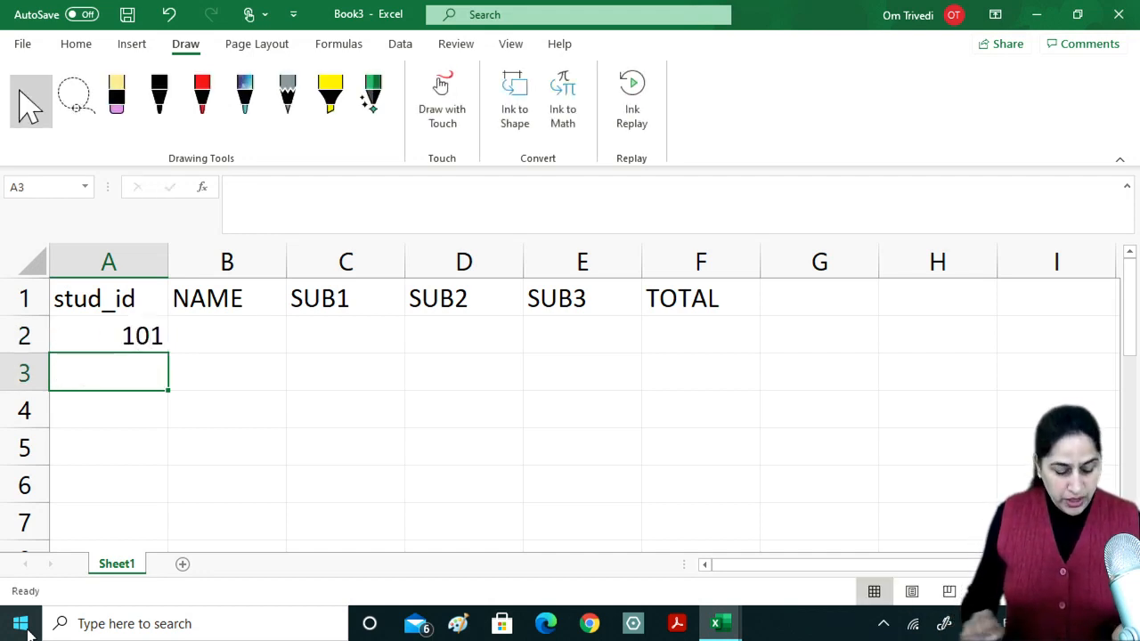
text(102)
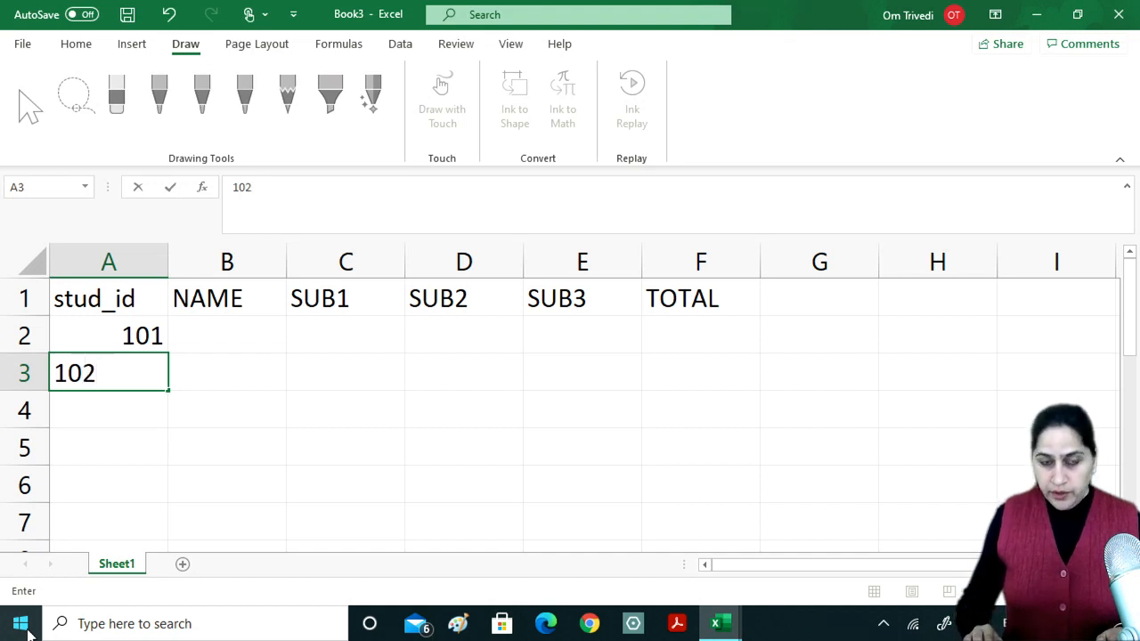
key(Return)
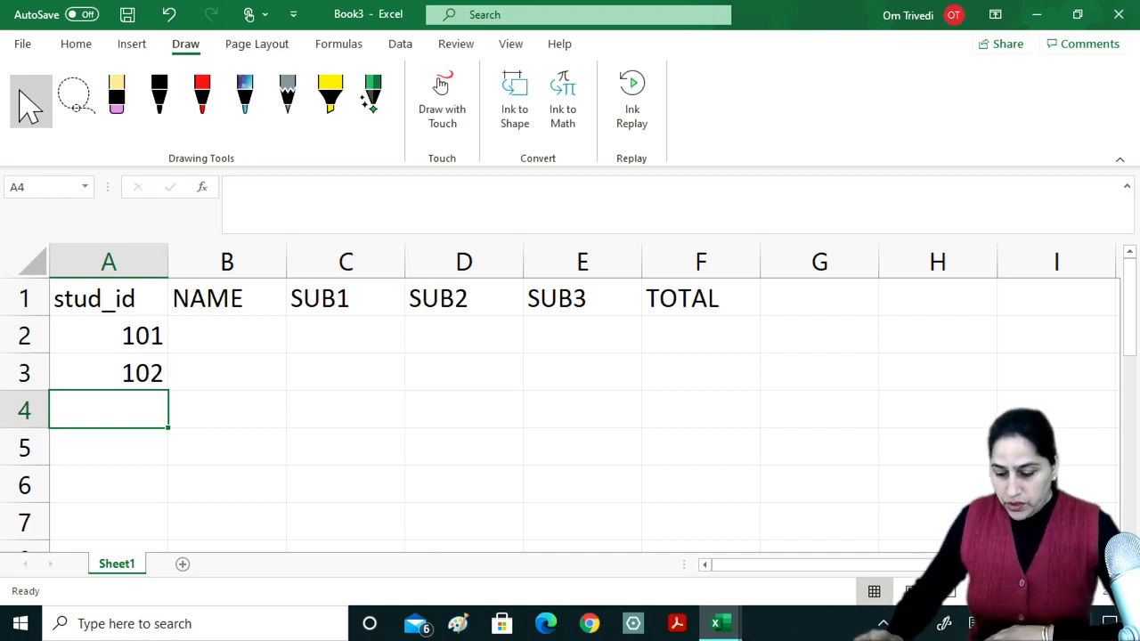
- Extend the number series from cells A2 and A3 down to cell A6 with AutoFill
click(1058, 591)
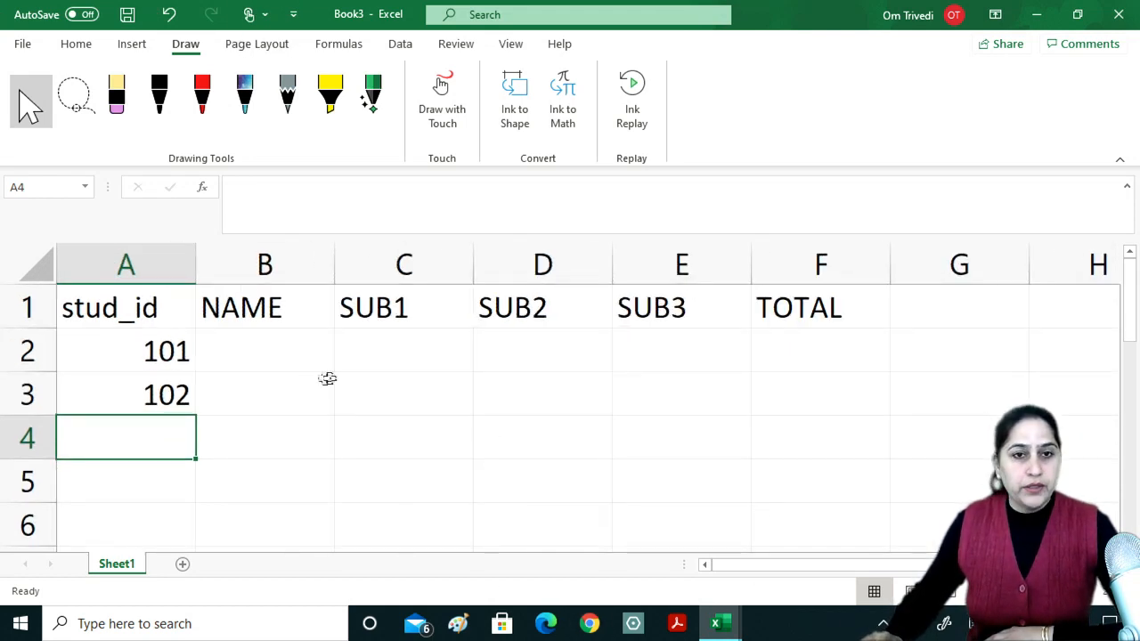
drag(172, 356, 171, 385)
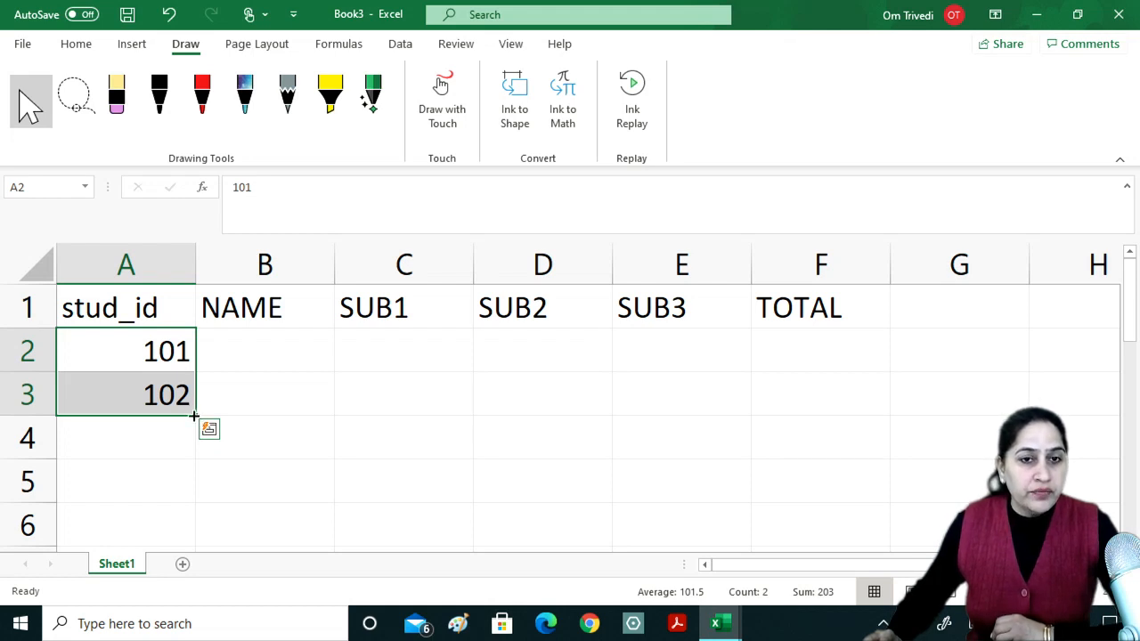
drag(195, 416, 192, 534)
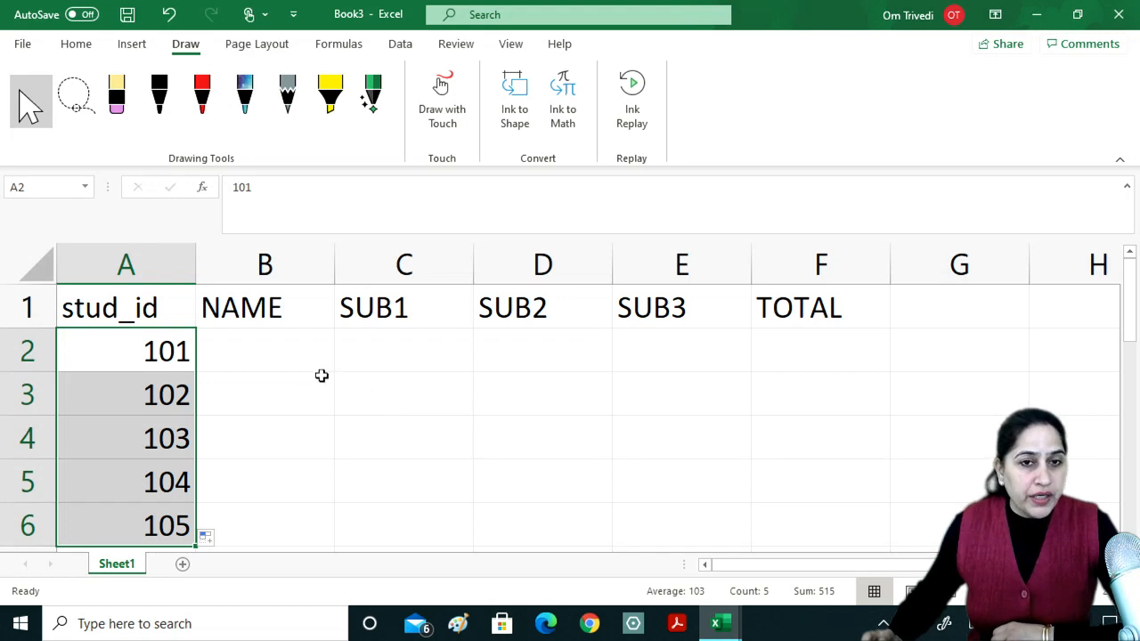
drag(183, 350, 183, 383)
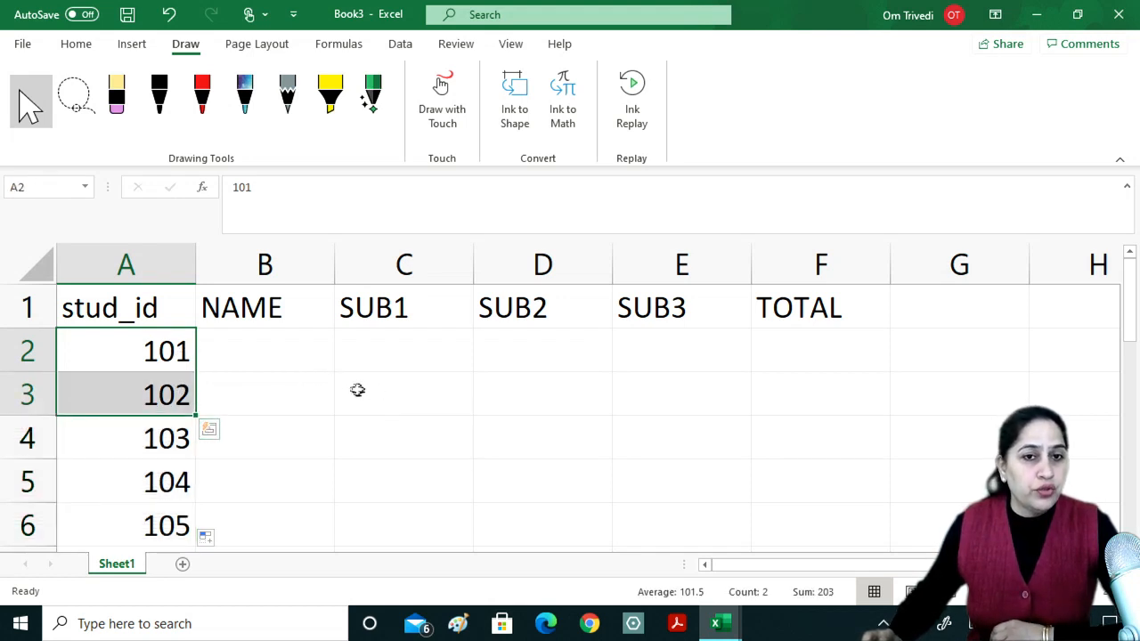
click(308, 441)
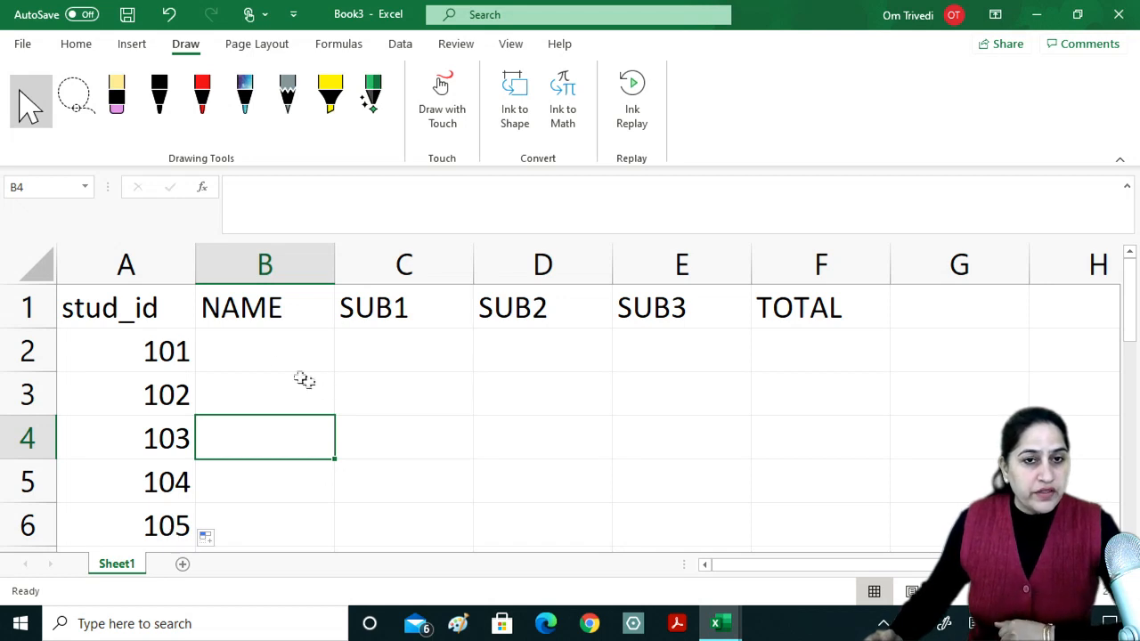
- Enter the first two students' names in cells B2 and B3 of the NAME column
click(247, 347)
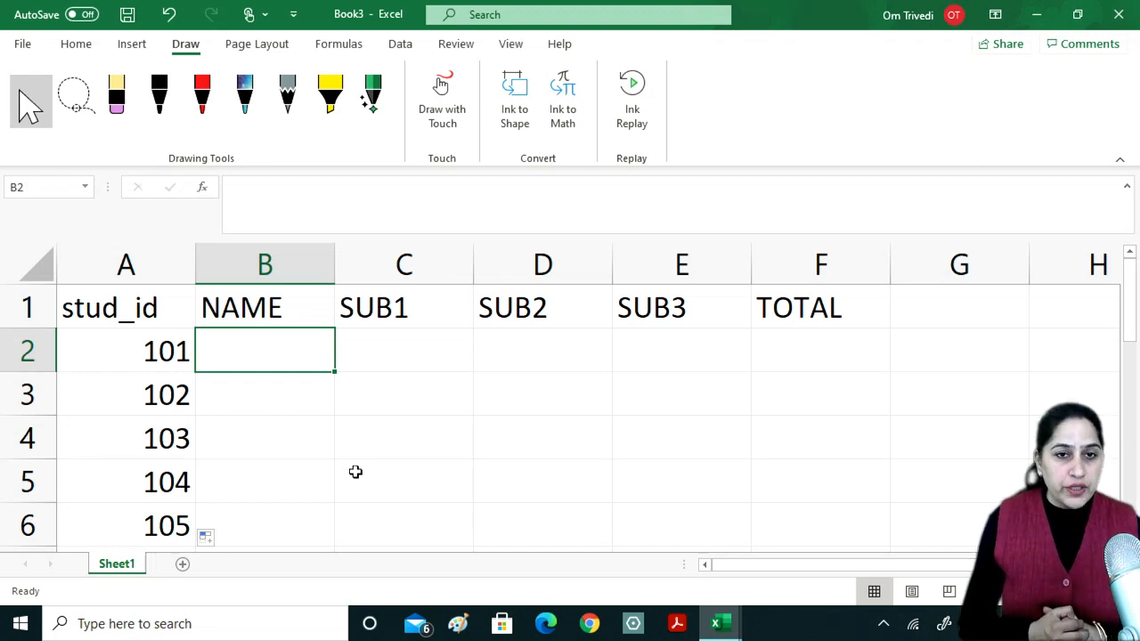
text(SONIA)
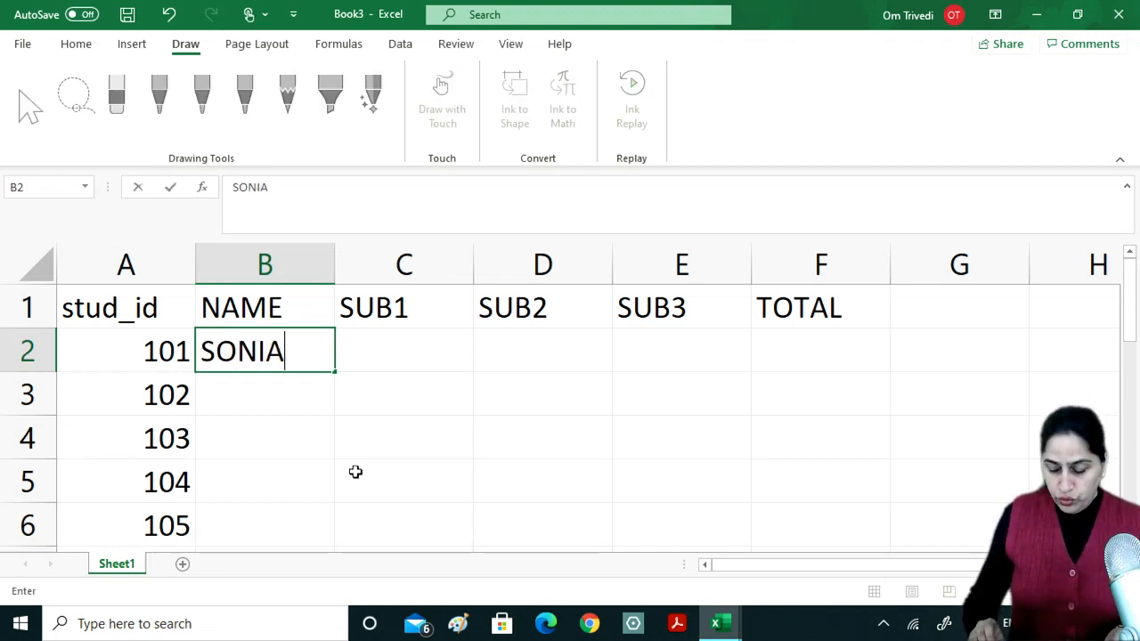
key(Return)
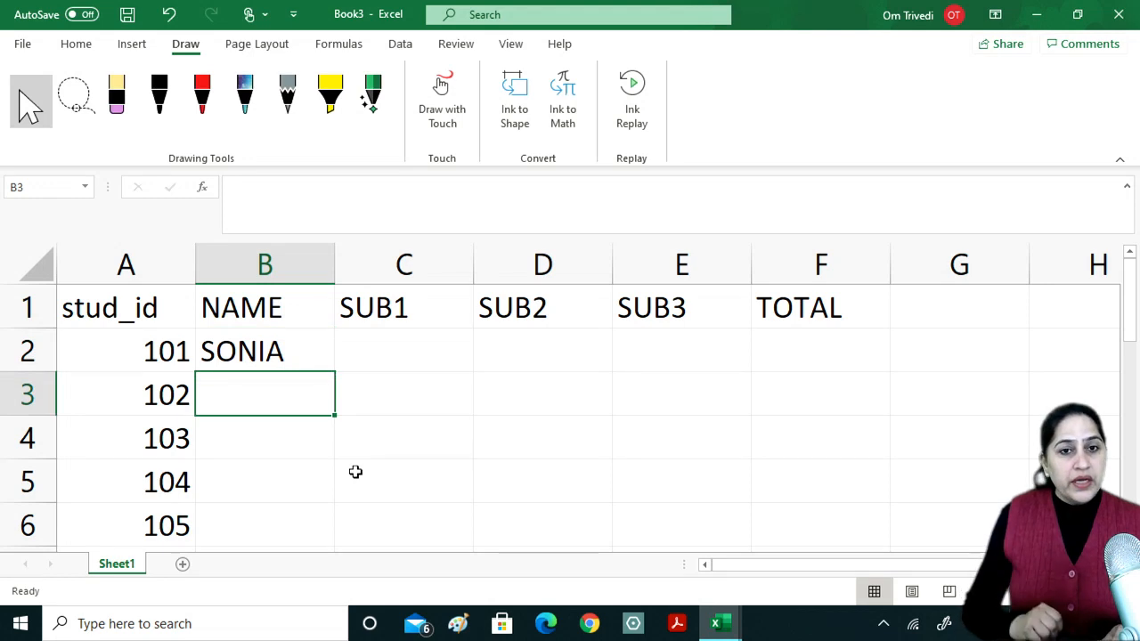
text(S)
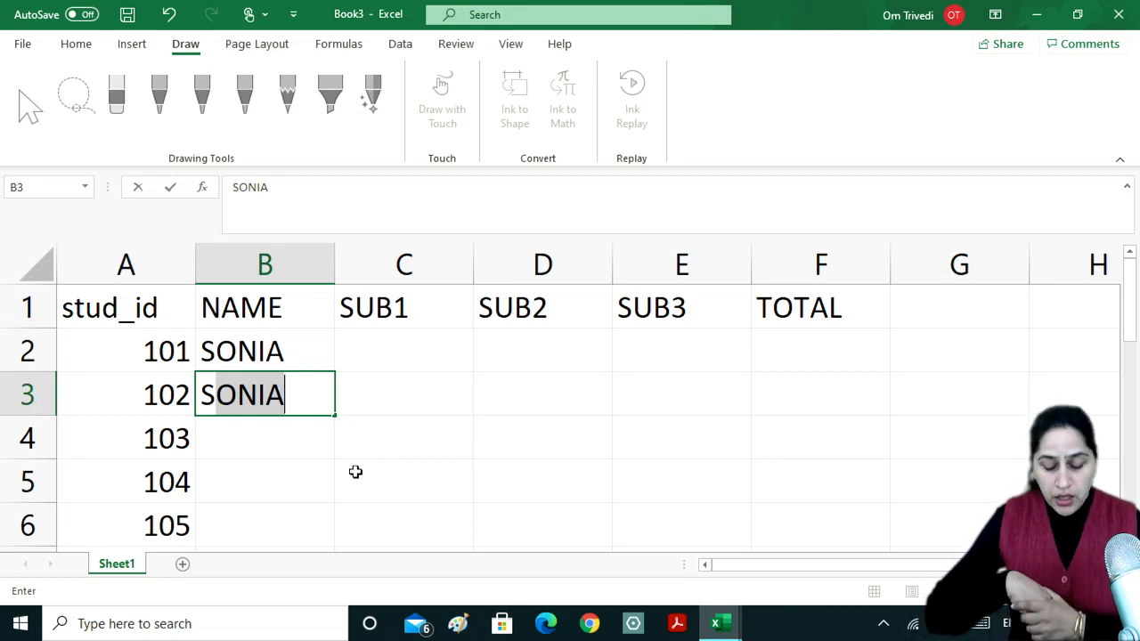
text(ON)
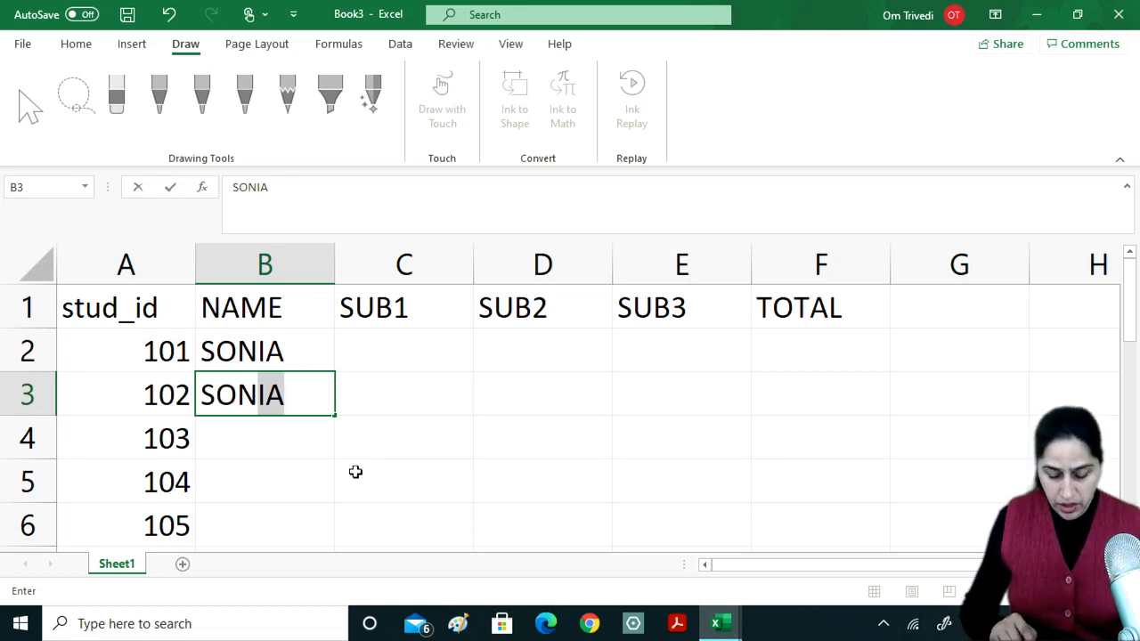
text(U)
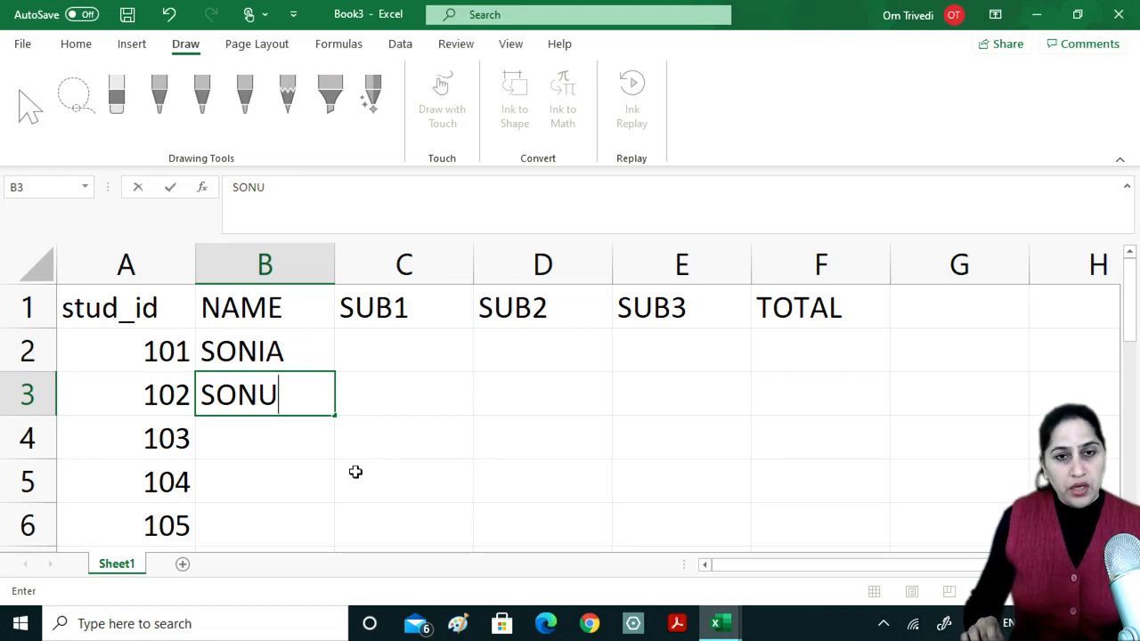
key(Return)
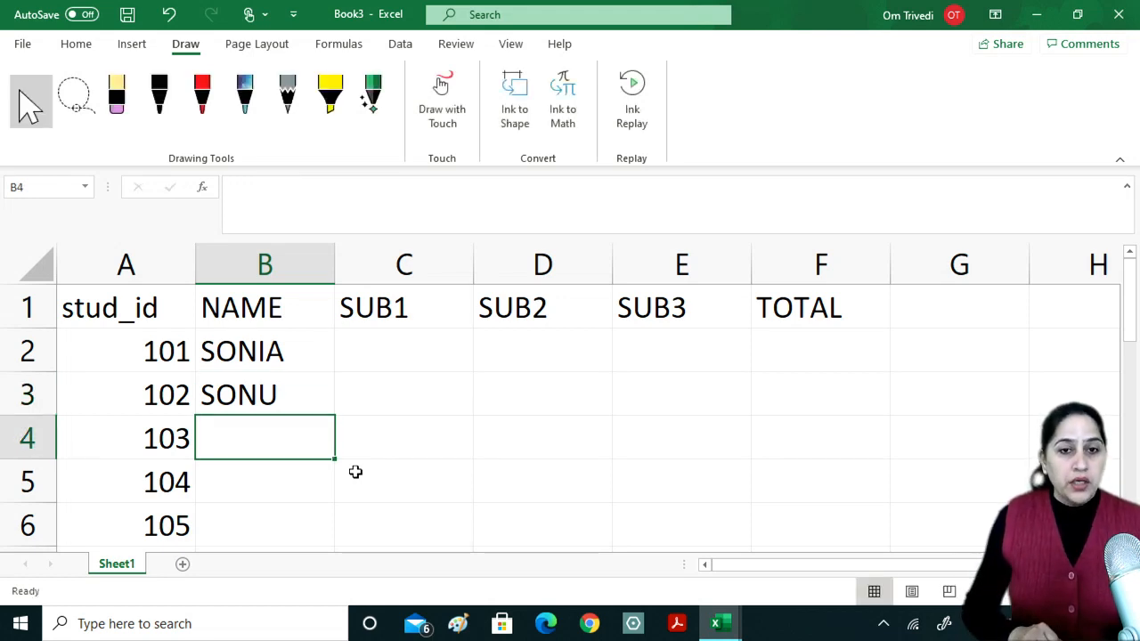
- Enter the remaining three students' names in cells B4 to B6 of the NAME column
text(ES)
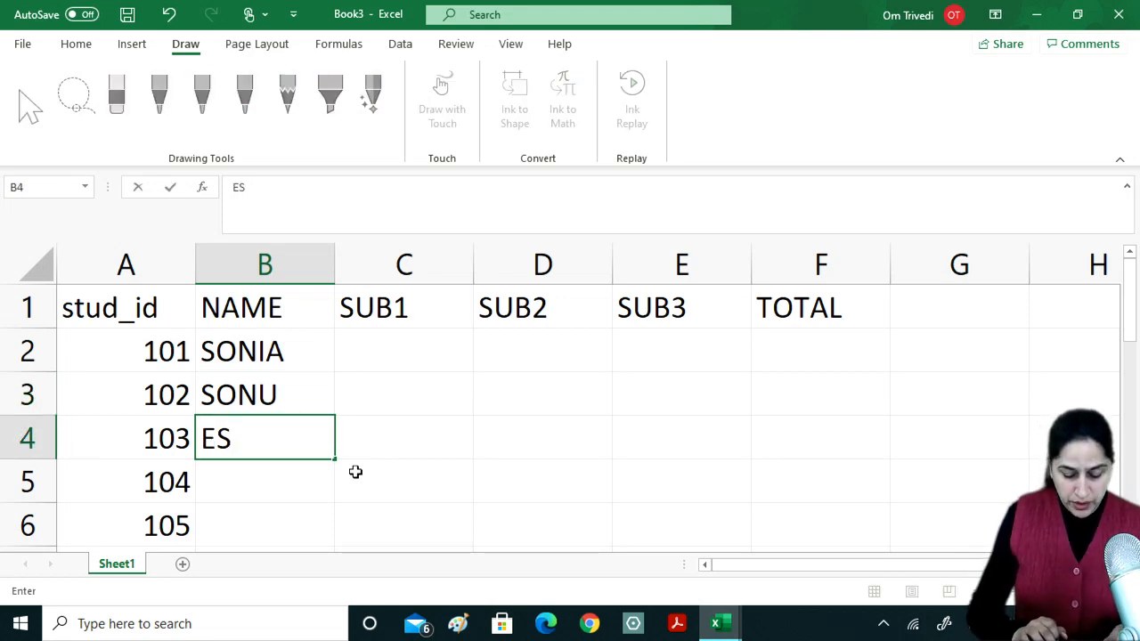
text(HA)
key(Return)
text(YAS)
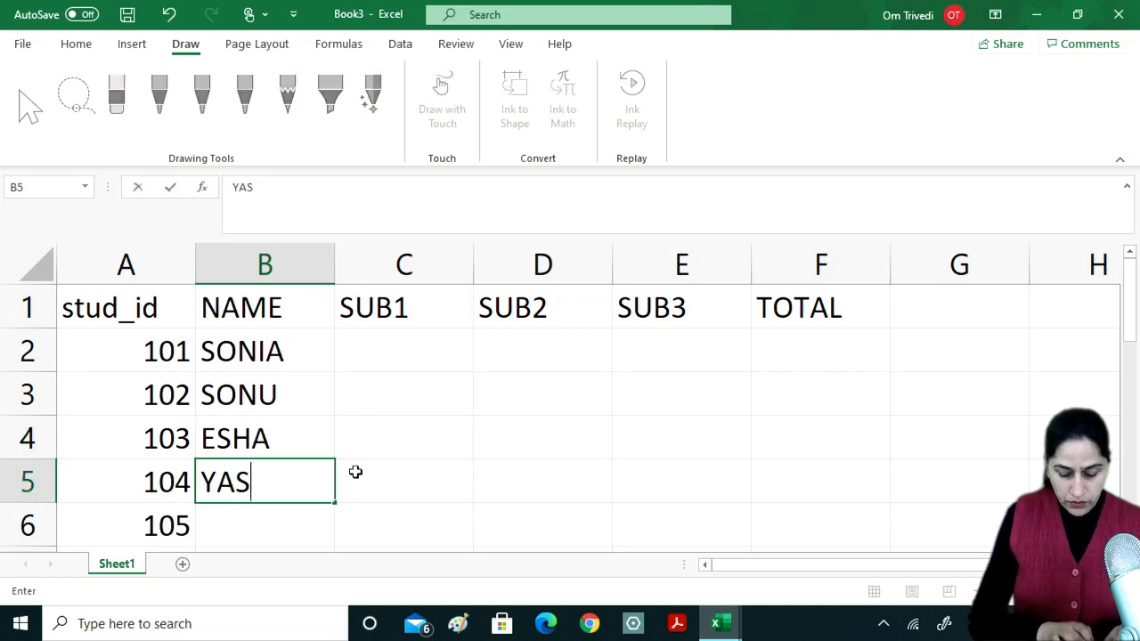
text(HU)
key(Return)
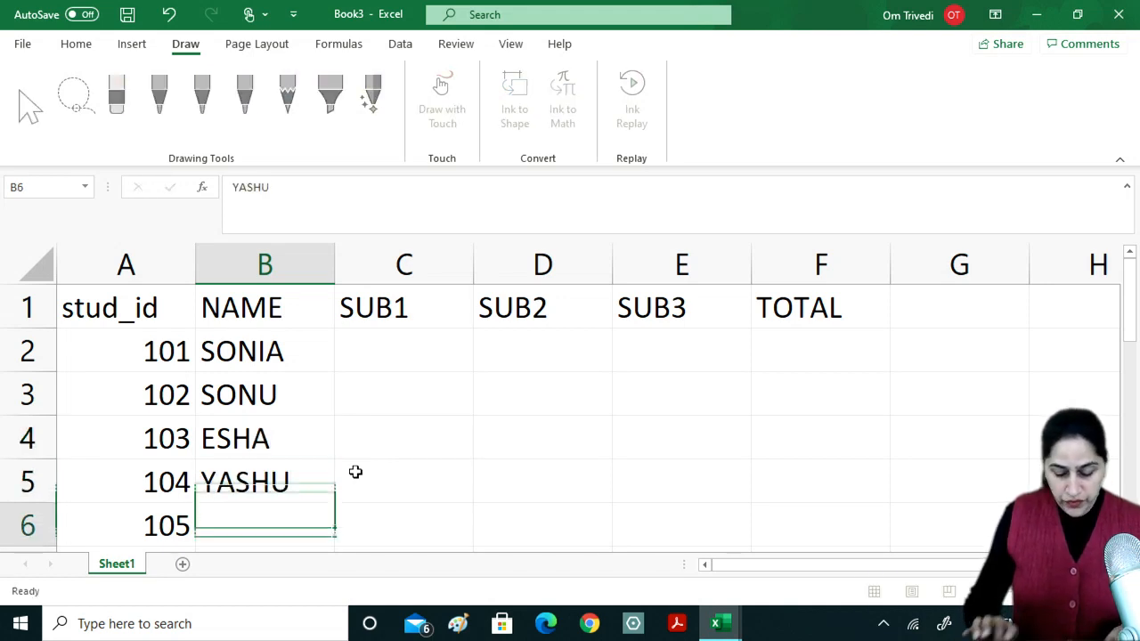
text(Y)
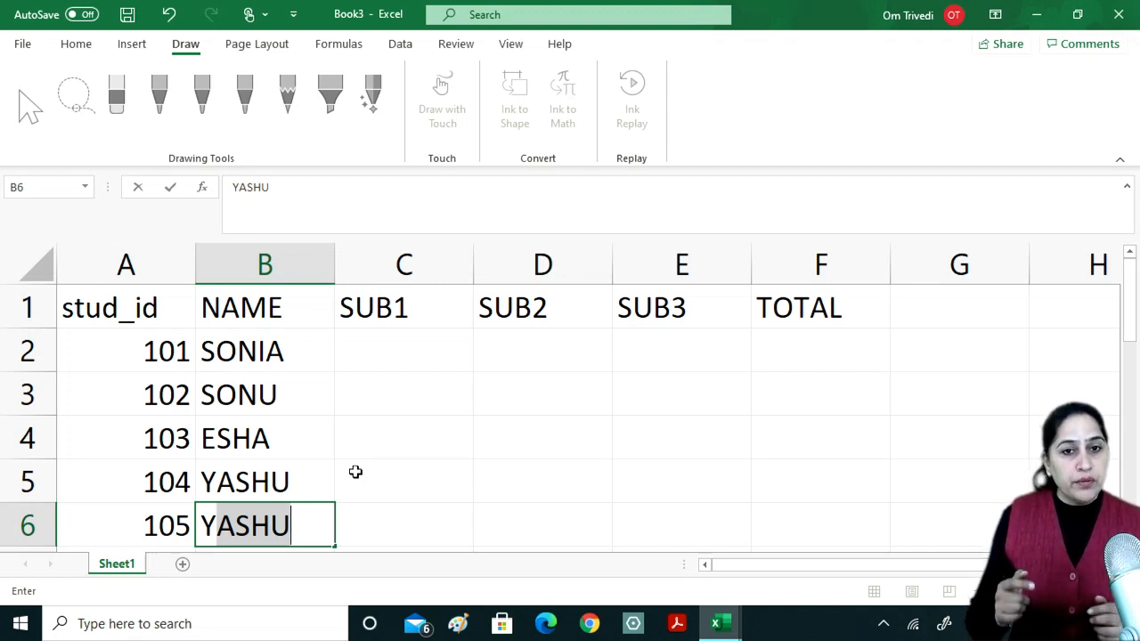
text(ASH)
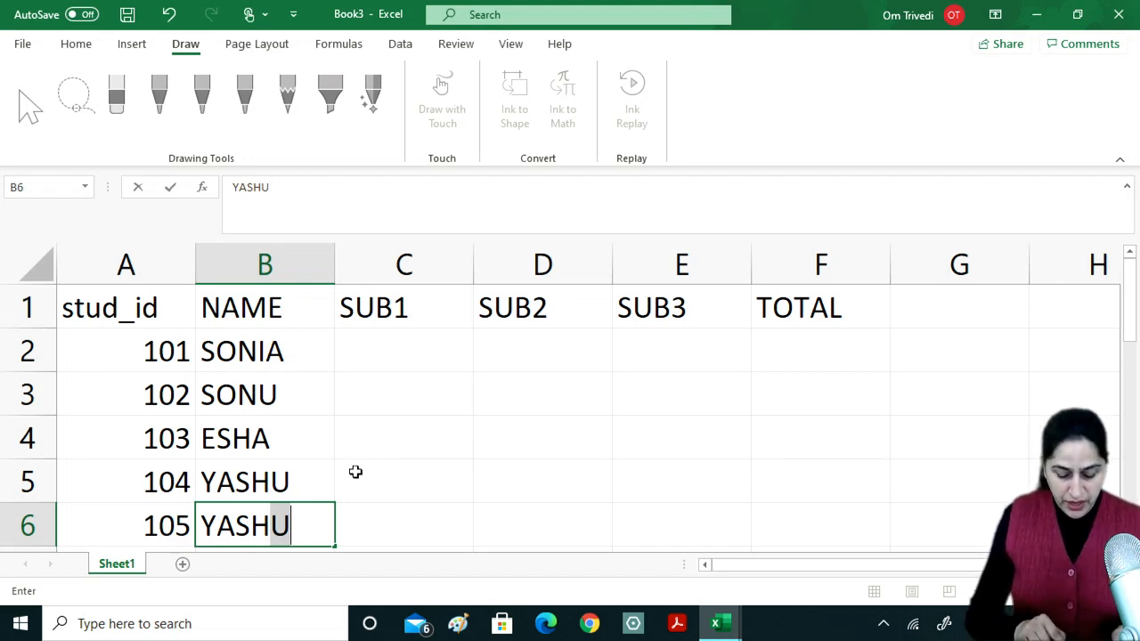
text(VI)
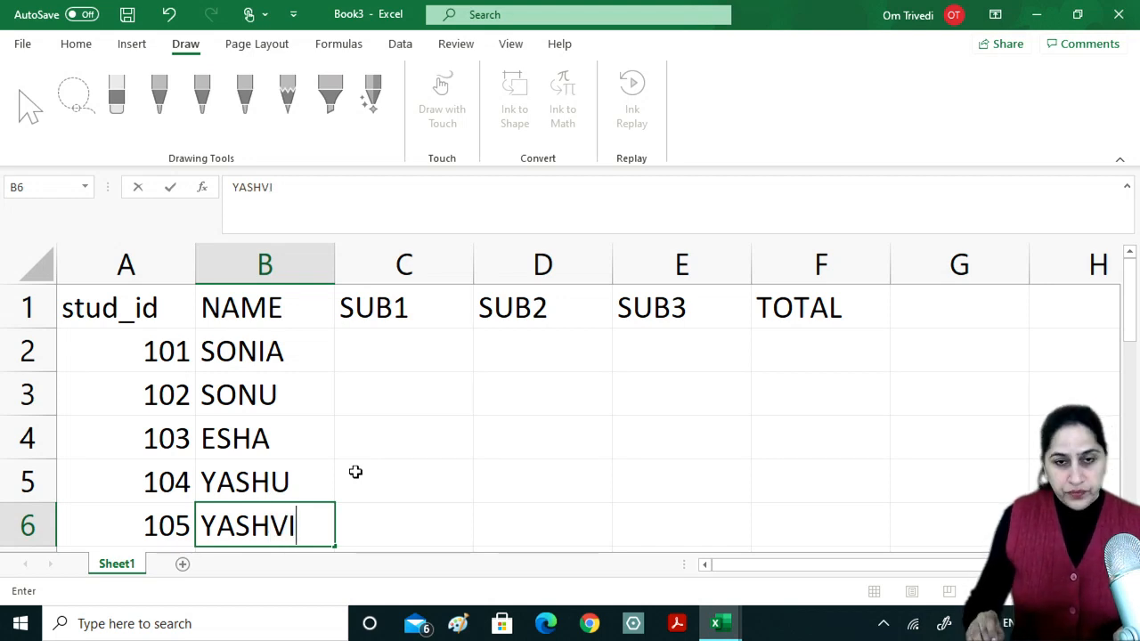
key(Return)
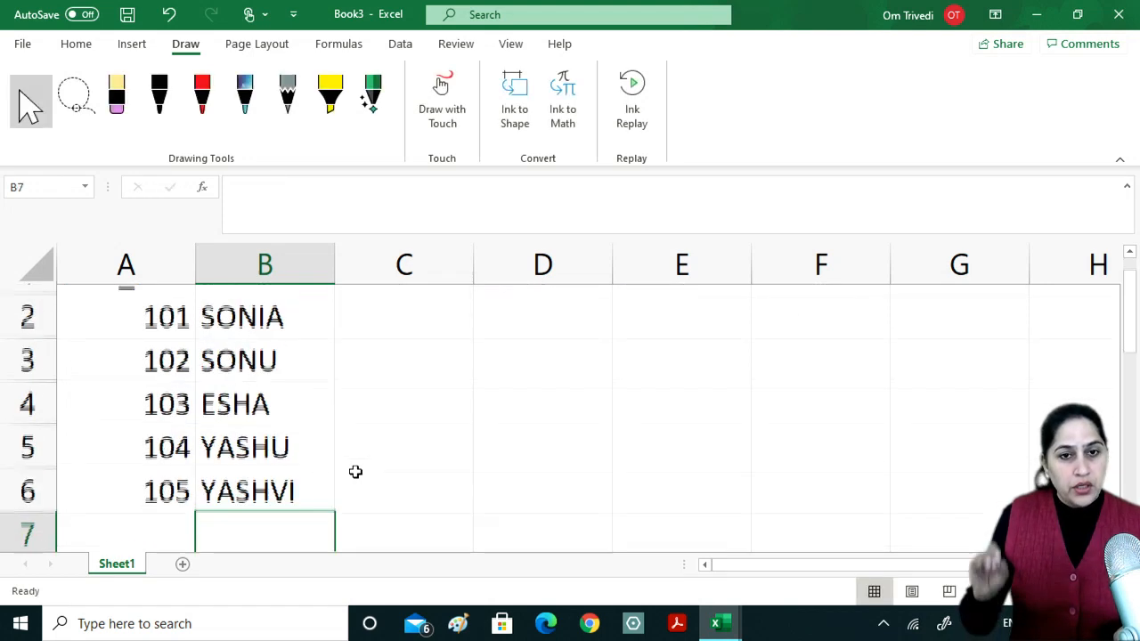
- Enter the SUB1 marks 60, 80, 90, 56 and 46 in cells C2 to C6
key(Up)
key(Up)
key(Up)
key(Up)
key(Up)
key(Up)
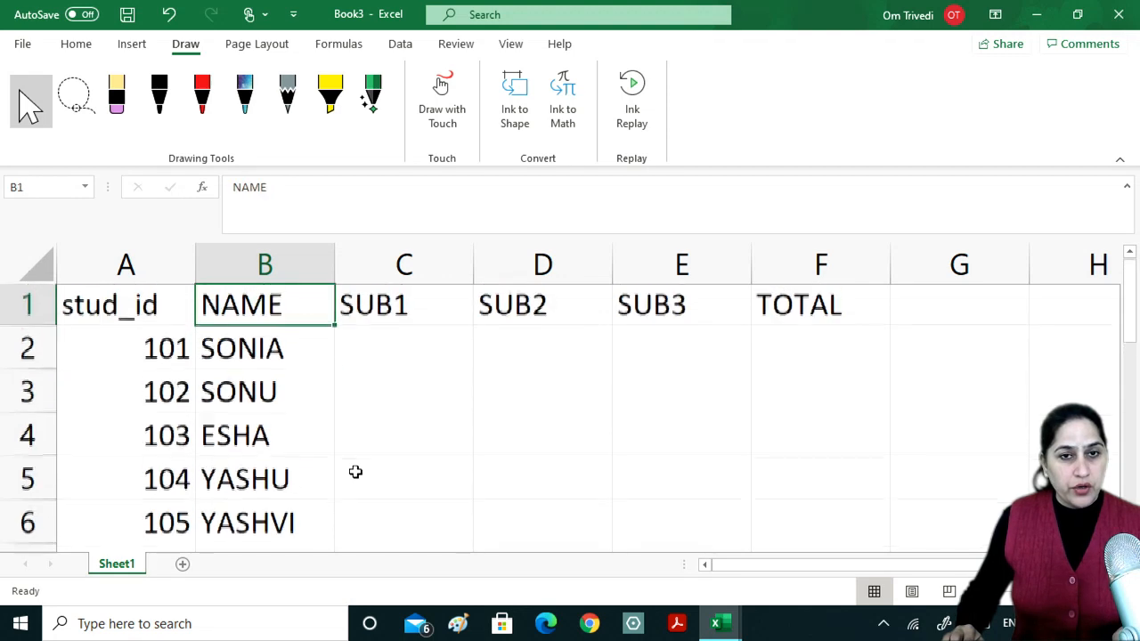
key(Down)
key(Right)
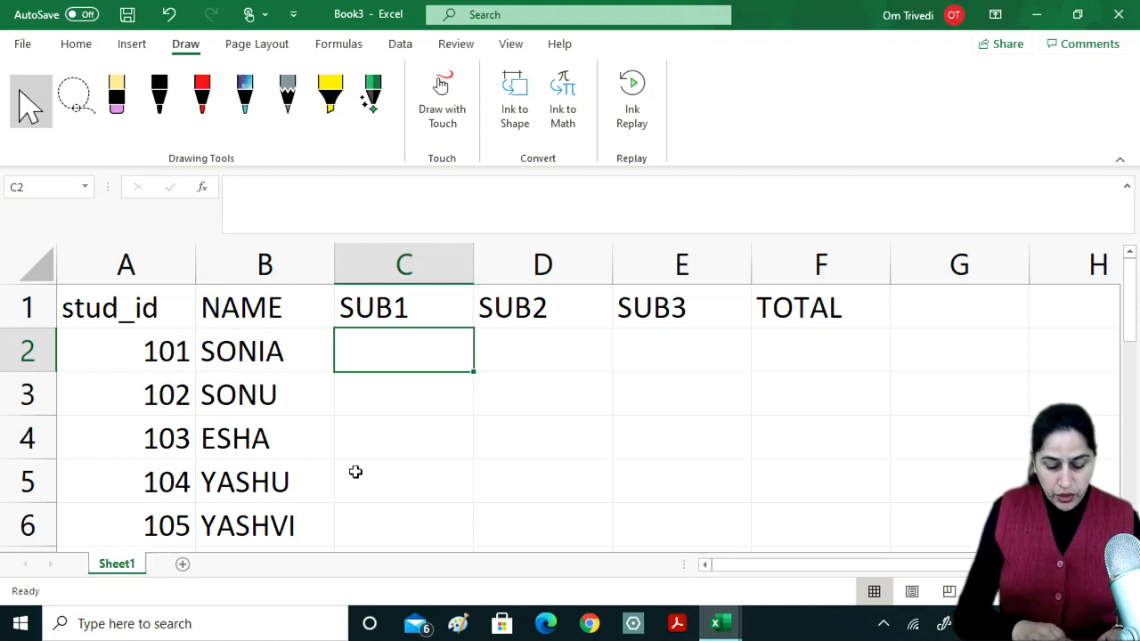
text(60)
key(Return)
text(80)
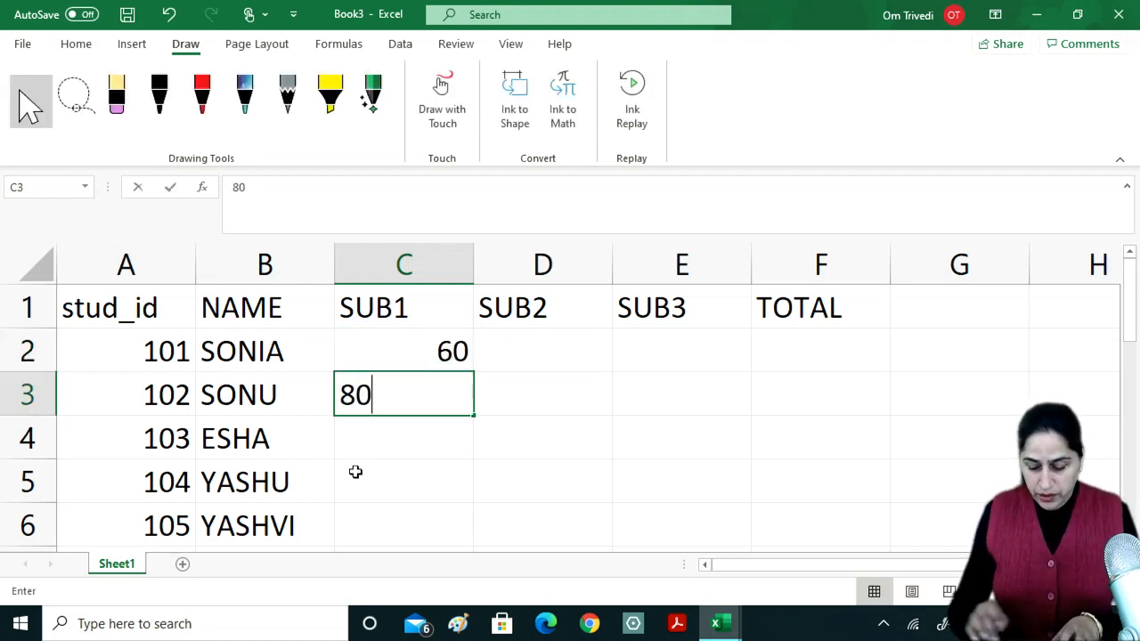
key(Return)
text(90)
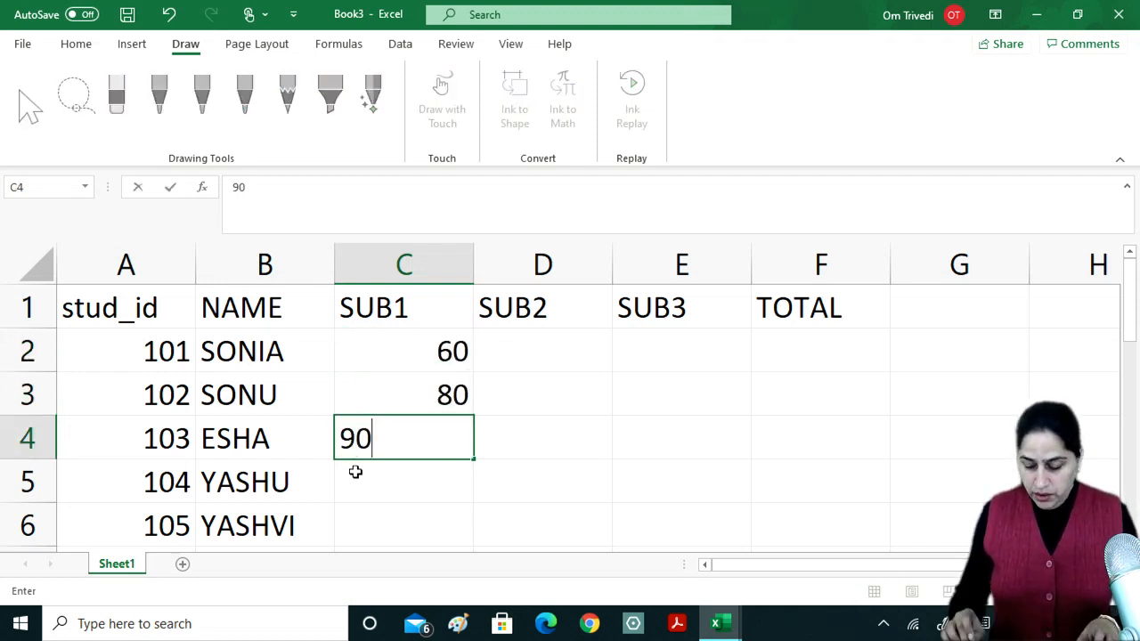
key(Return)
text(56)
key(Return)
text(4)
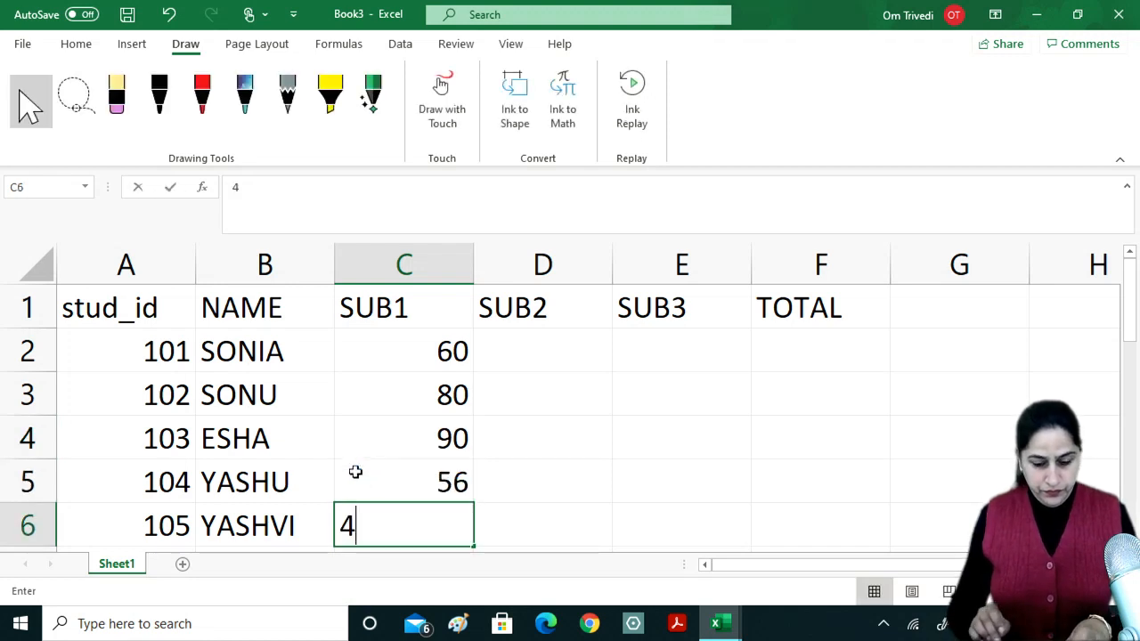
text(6)
key(Up)
- Enter the SUB2 marks 24, 56, 98, 87 and 76 in cells D2 to D6
key(Up)
key(Up)
key(Up)
key(Up)
key(Down)
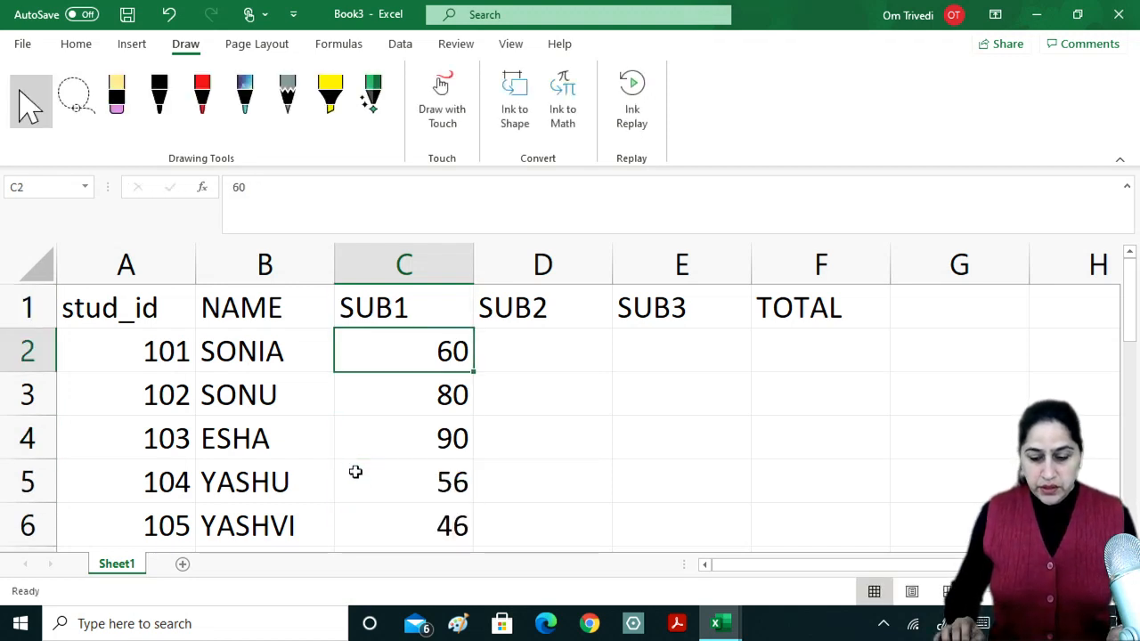
key(Right)
text(2)
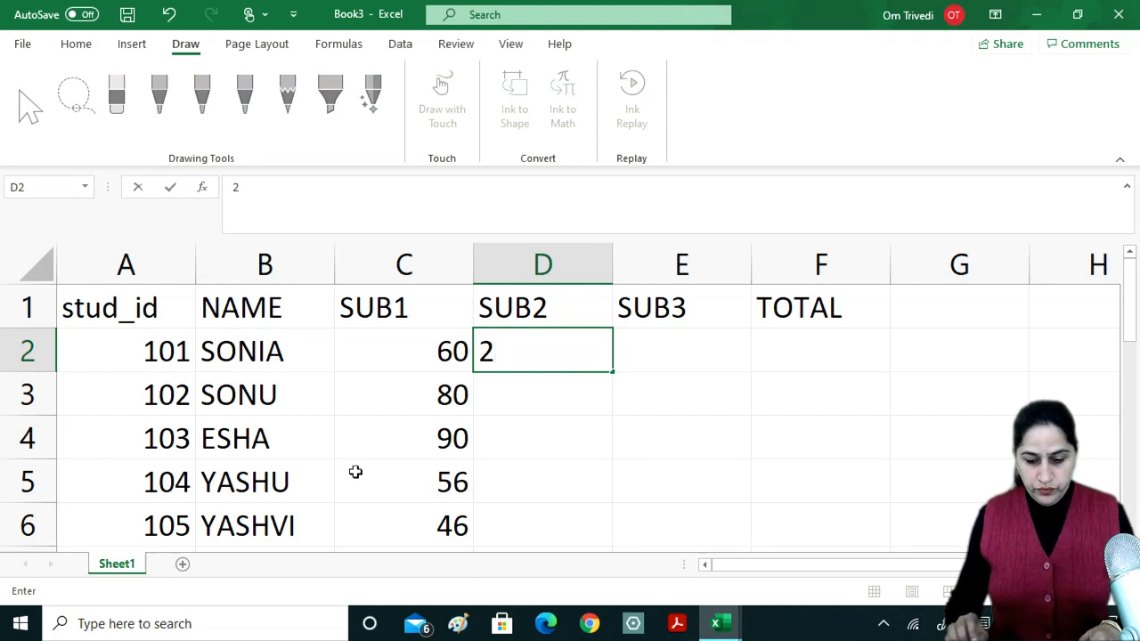
text(4)
key(Return)
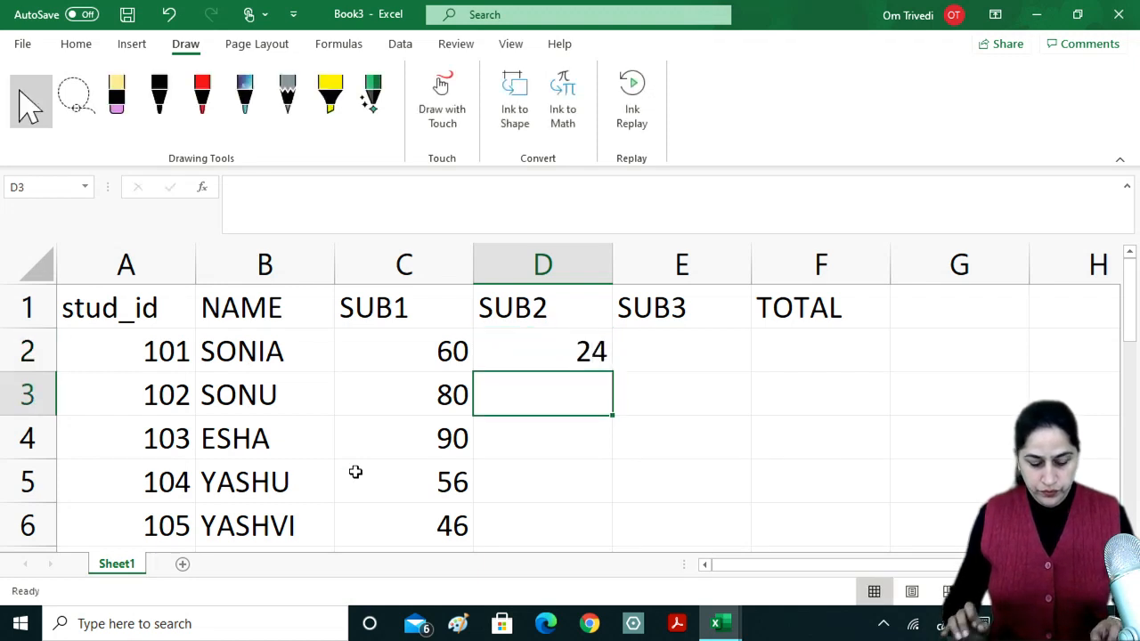
text(56)
key(Return)
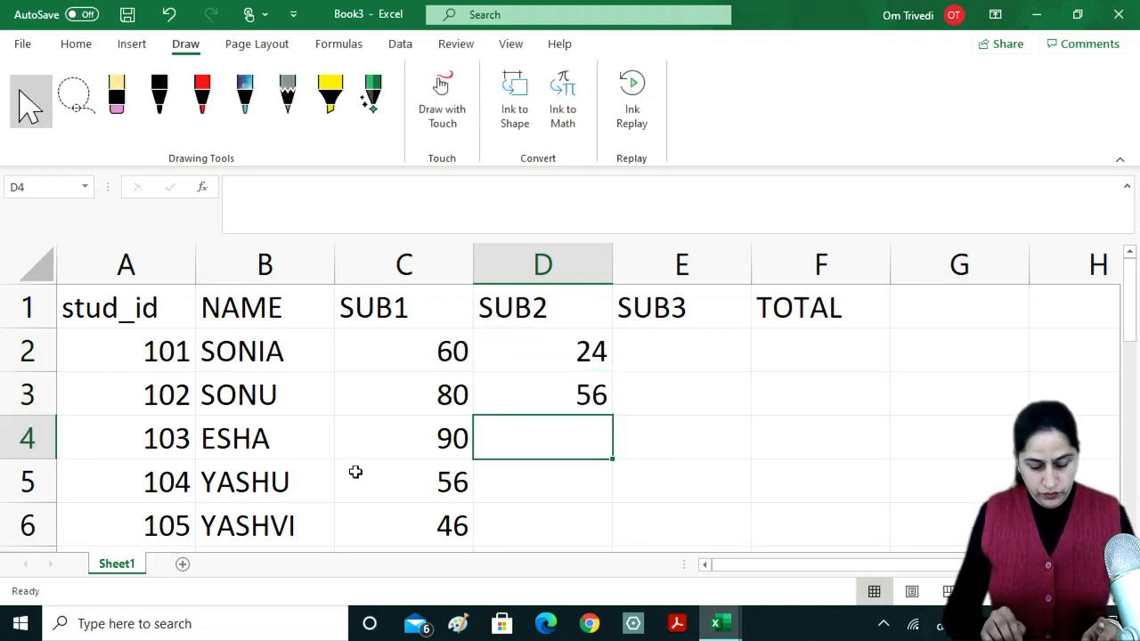
text(98)
key(Return)
text(87)
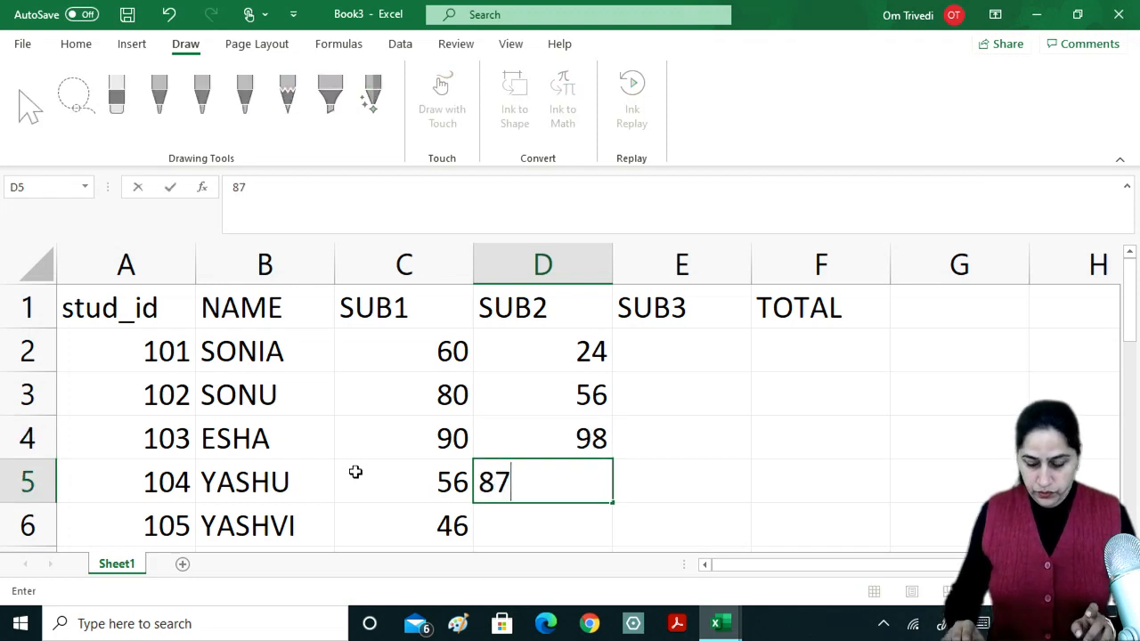
key(Return)
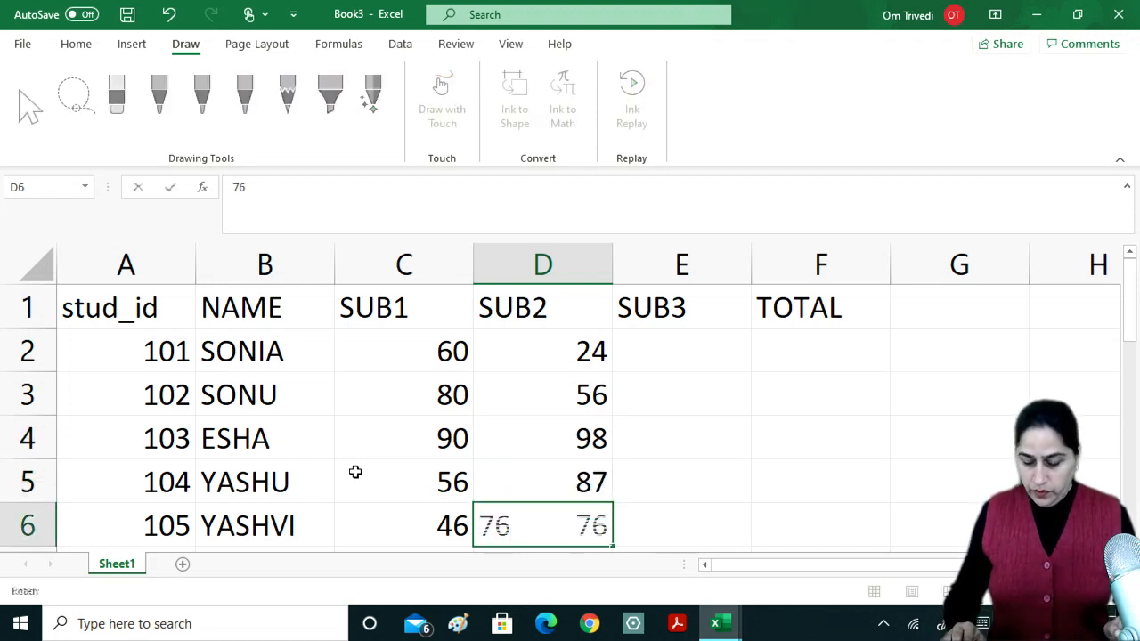
key(Up)
- Enter the SUB3 marks 27, 46, 80, 99 and 59 in cells E2 to E6
key(Up)
key(Up)
key(Up)
key(Right)
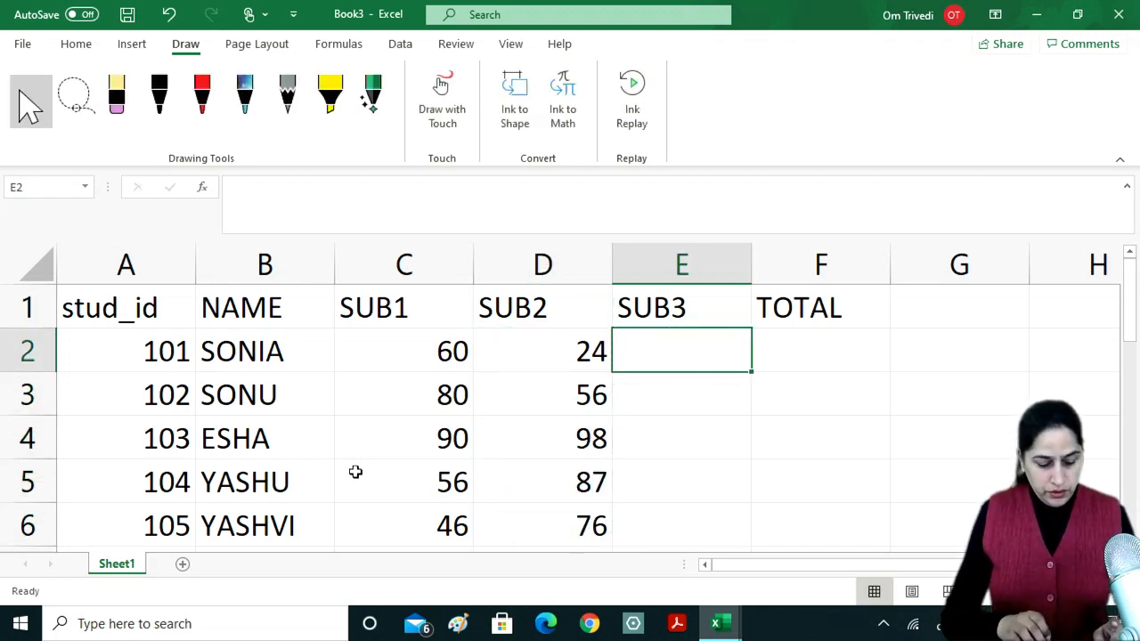
text(27)
key(Return)
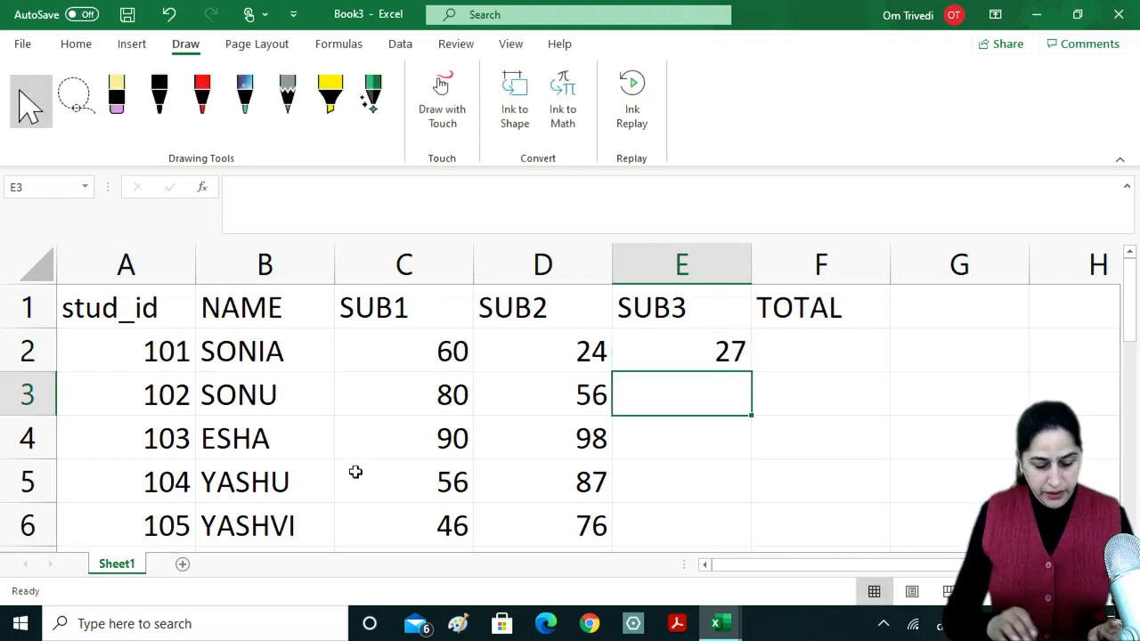
text(46)
key(Return)
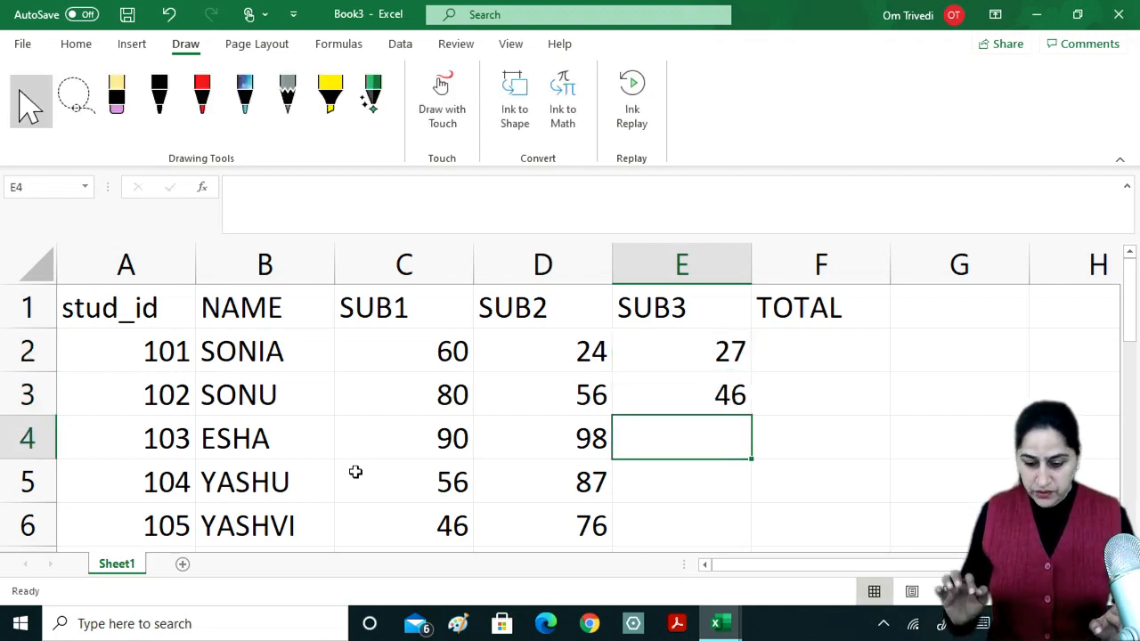
text(80)
key(Return)
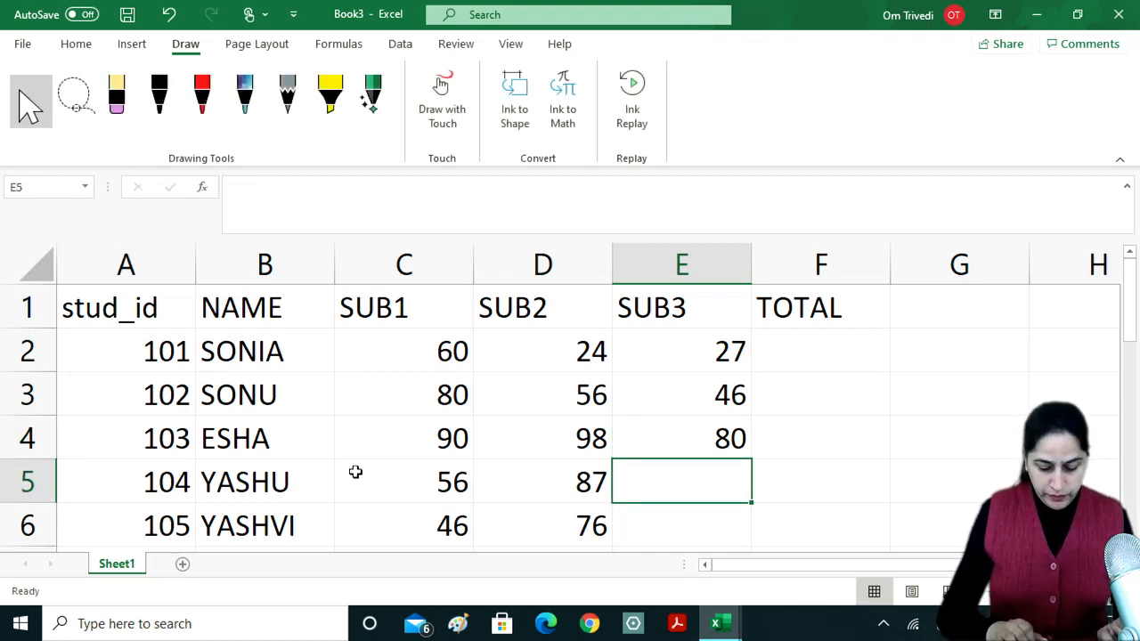
text(99)
key(Return)
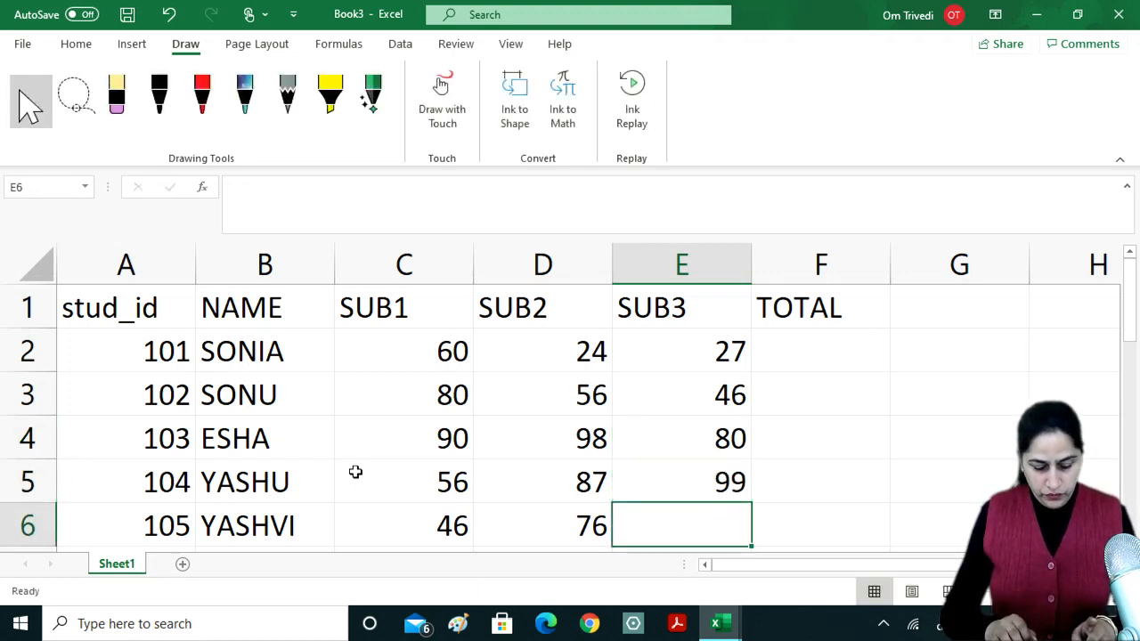
text(59)
key(Up)
- Add up the first student's three marks in cell F2 with the formula =C2+D2+E2
key(Up)
key(Up)
key(Up)
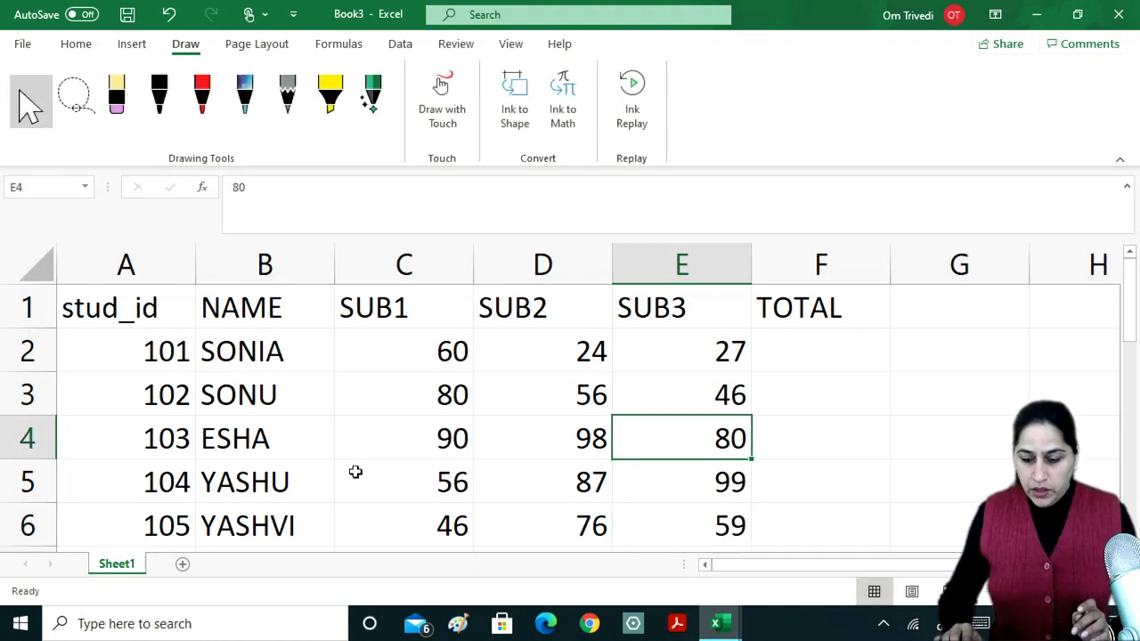
key(Right)
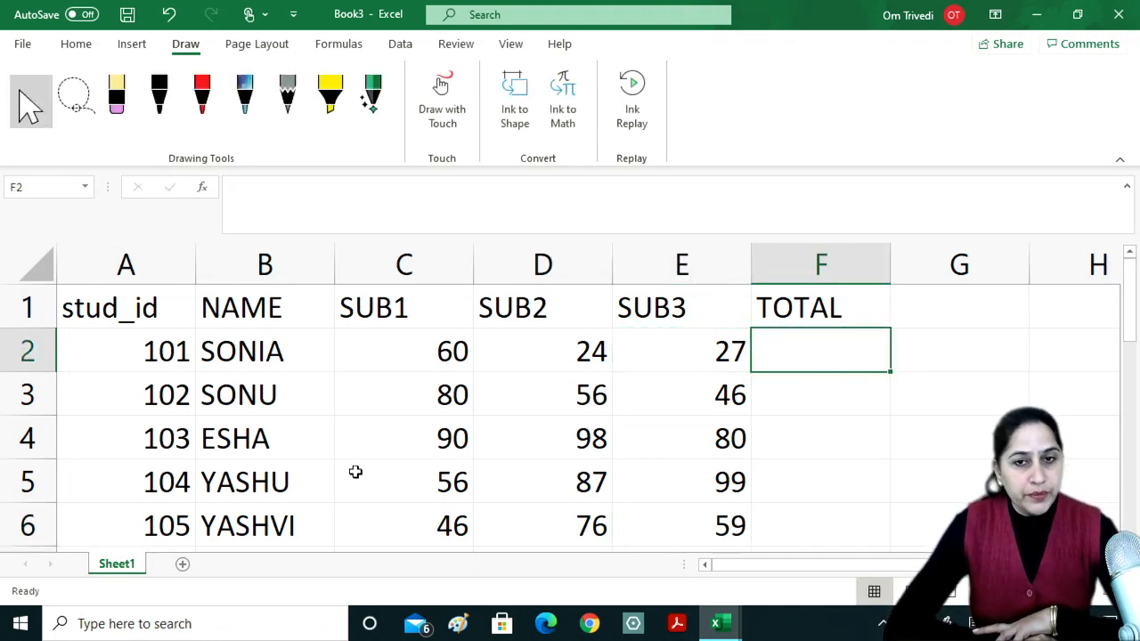
text(=)
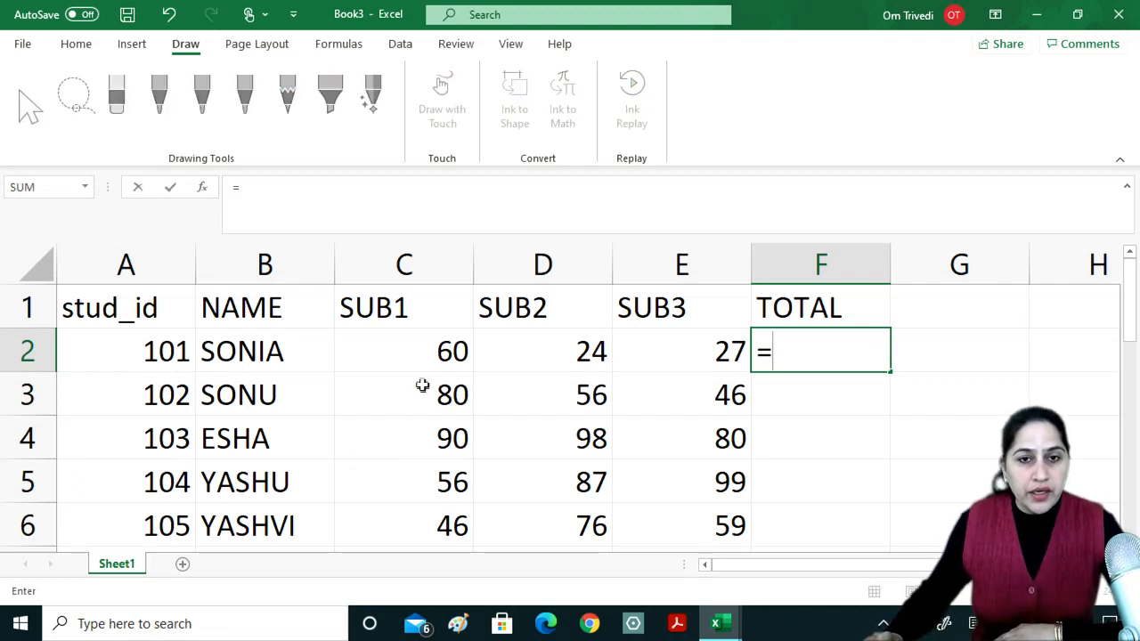
click(427, 352)
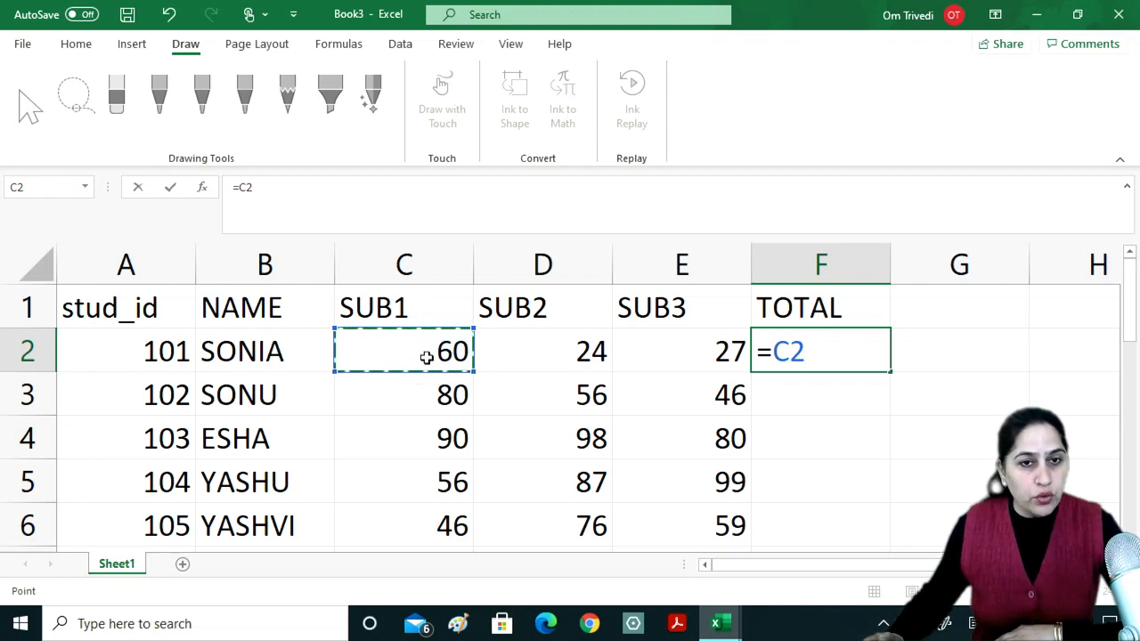
text(+)
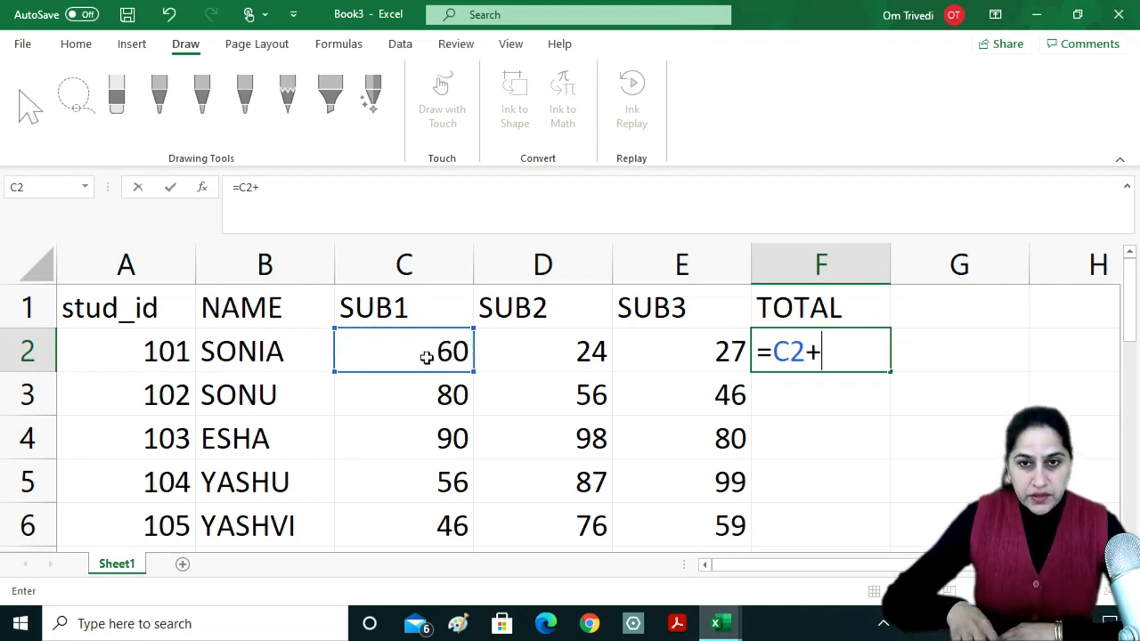
click(566, 351)
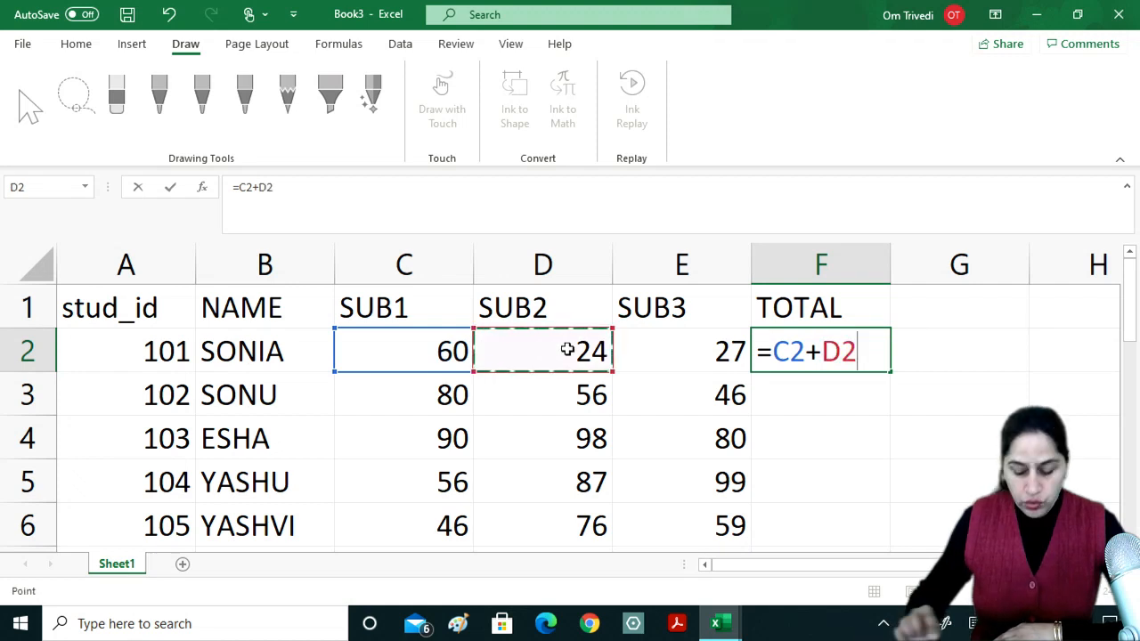
text(+)
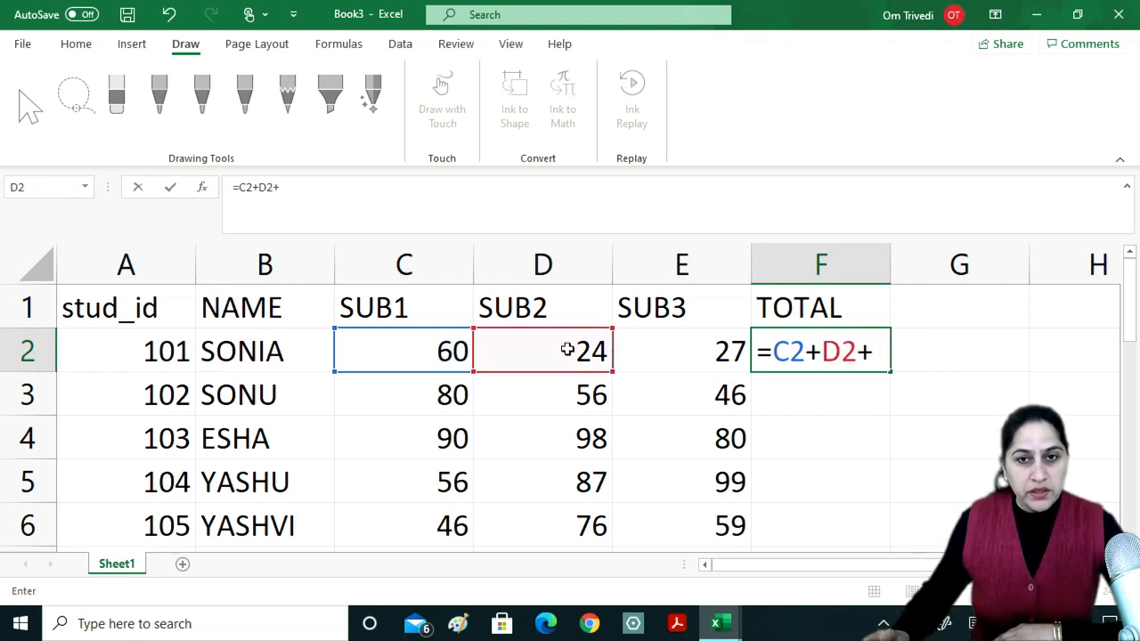
click(682, 354)
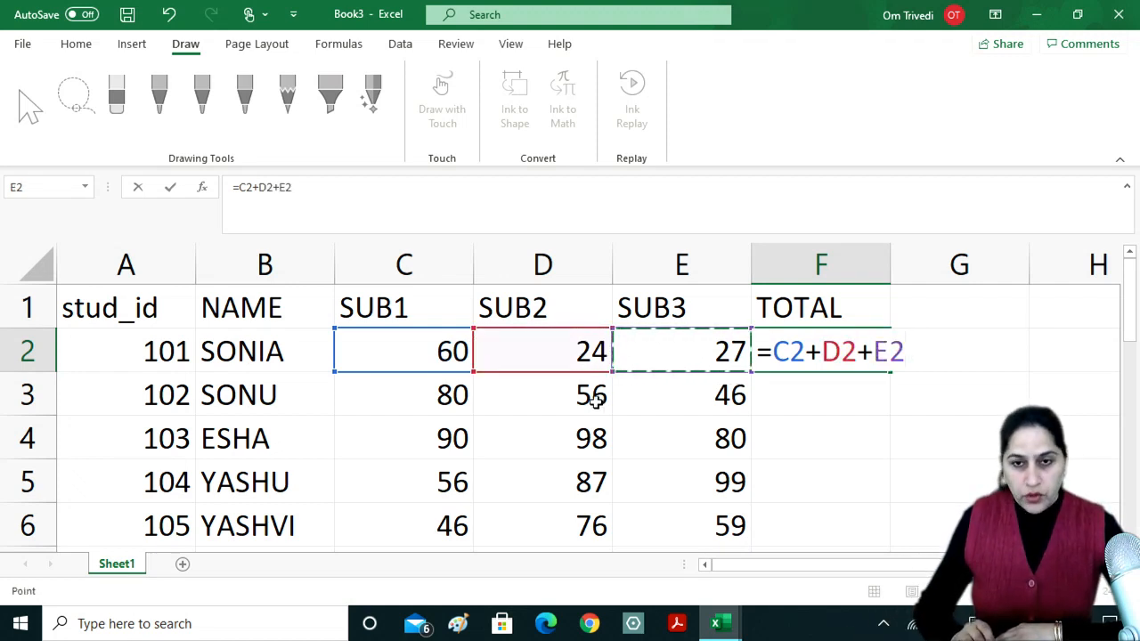
key(Return)
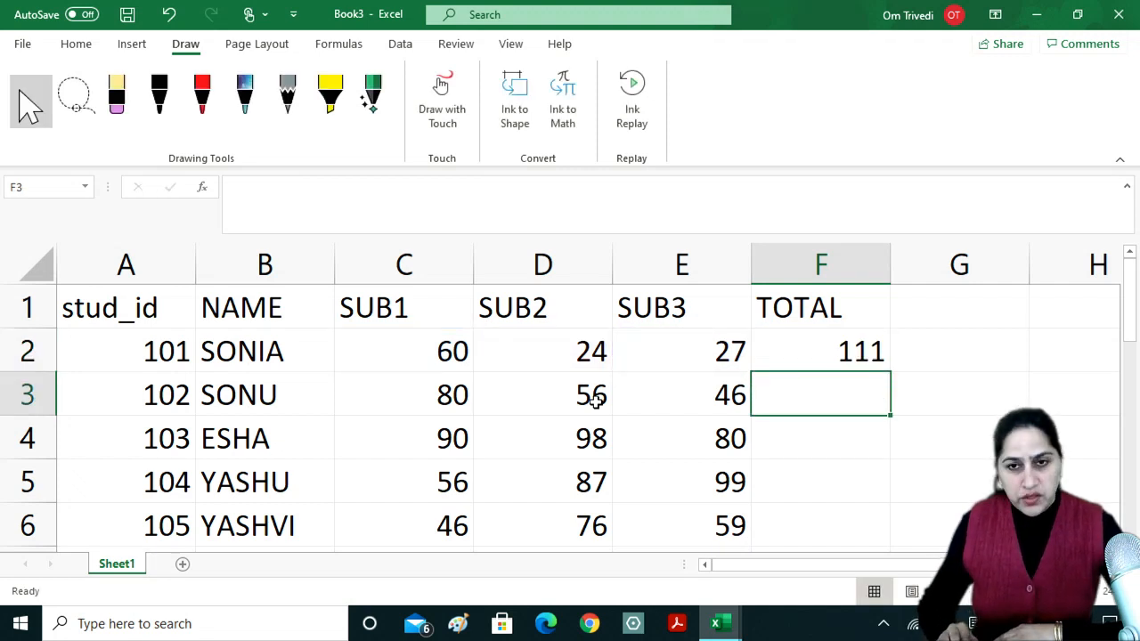
- Replace the first student's total in cell F2 with the formula =SUM(C2:E2)
key(Up)
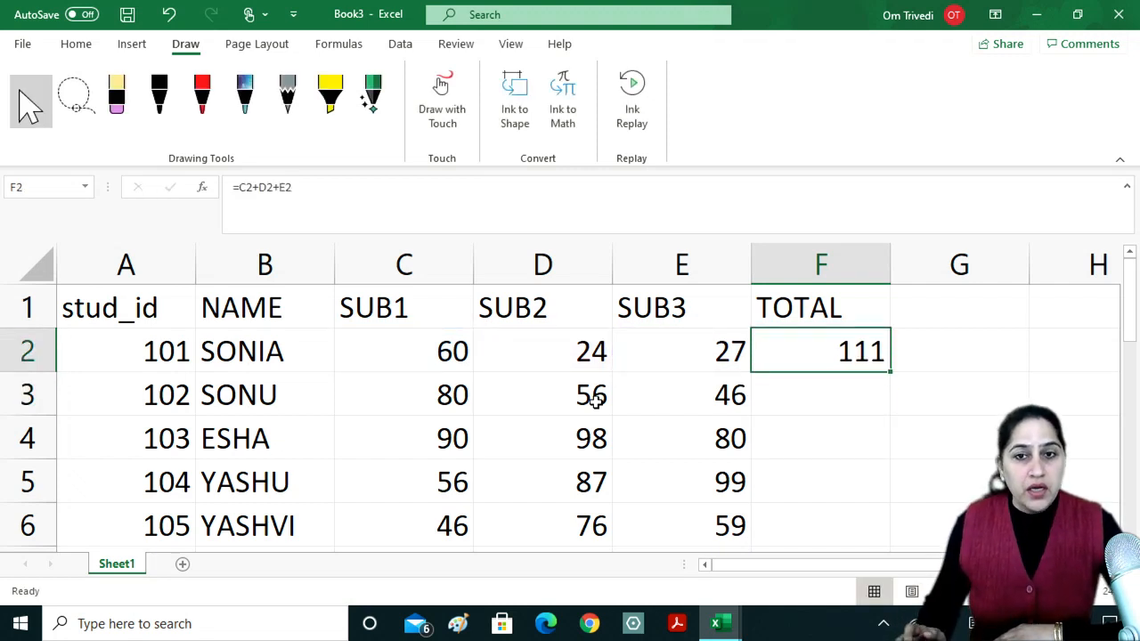
key(Delete)
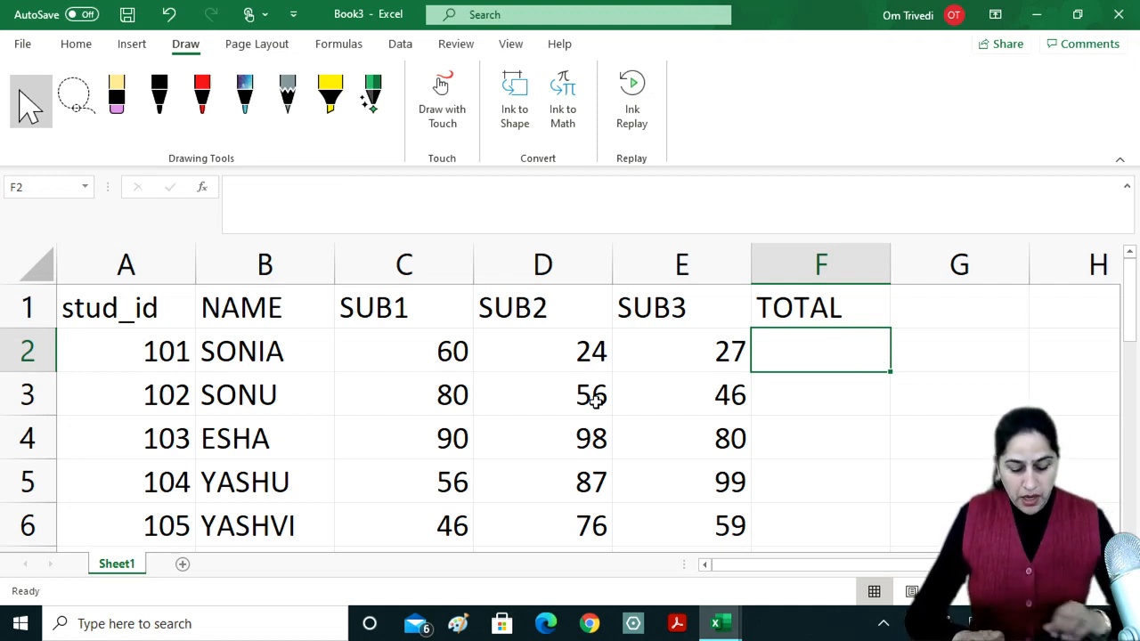
text(=SUM)
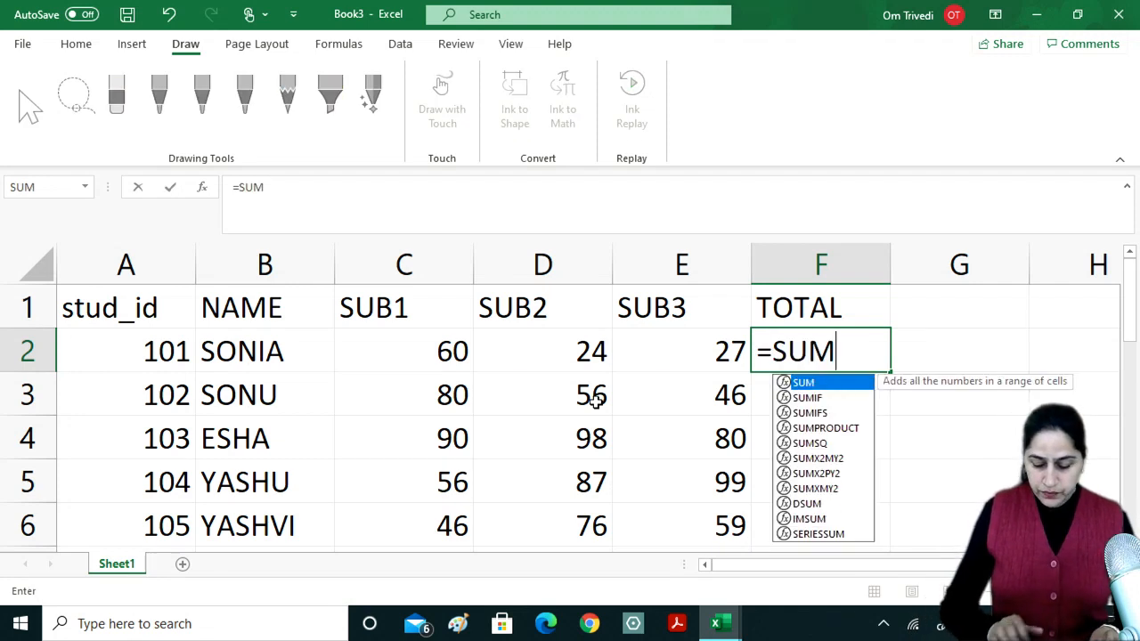
text(()
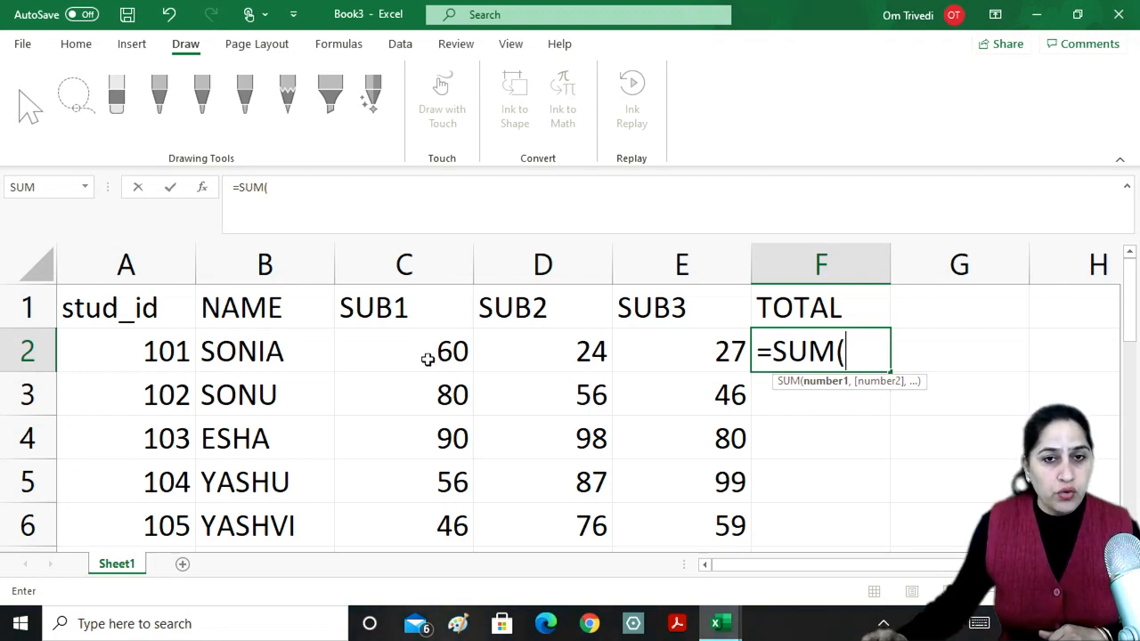
drag(427, 356, 654, 357)
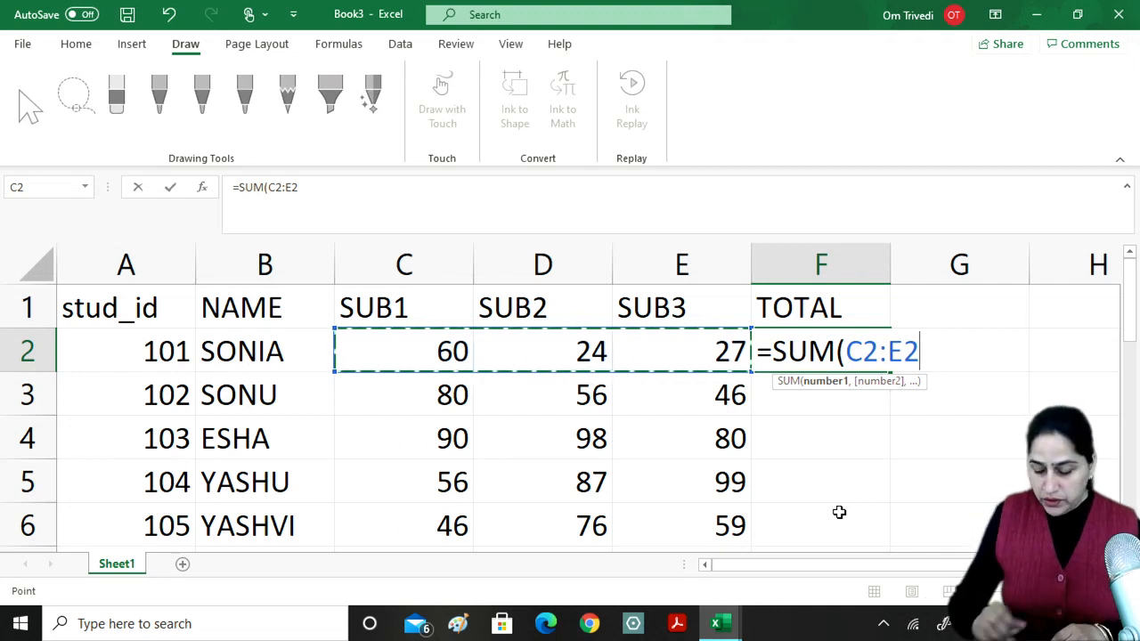
text())
key(Return)
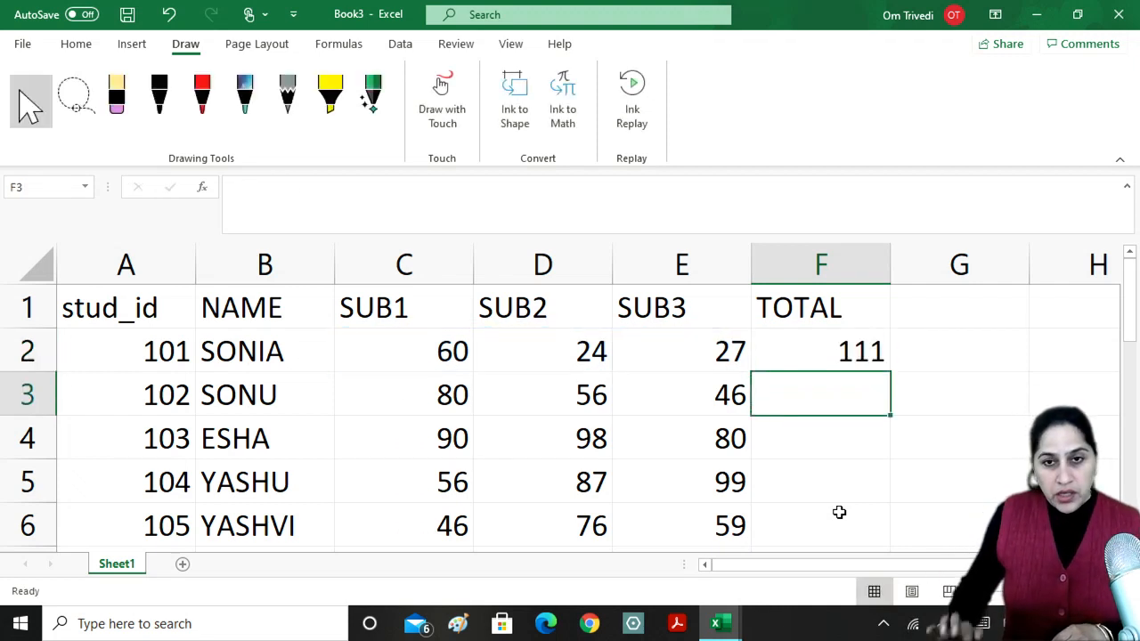
- Clear cell F2 and total the first student's marks in C2:E2 with AutoSum
key(Up)
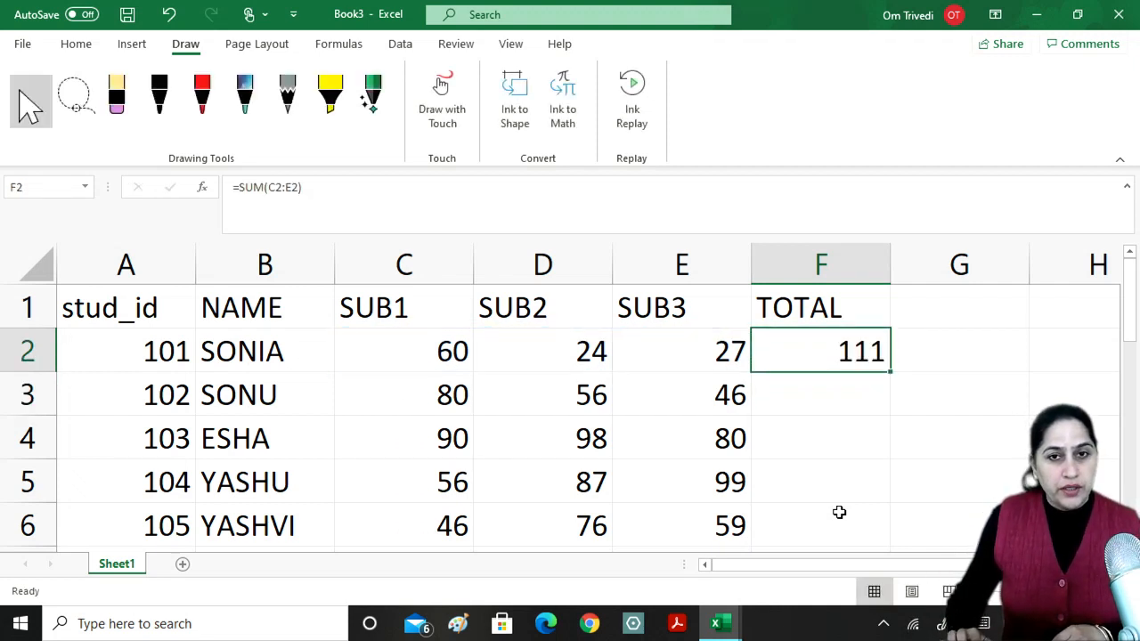
key(Delete)
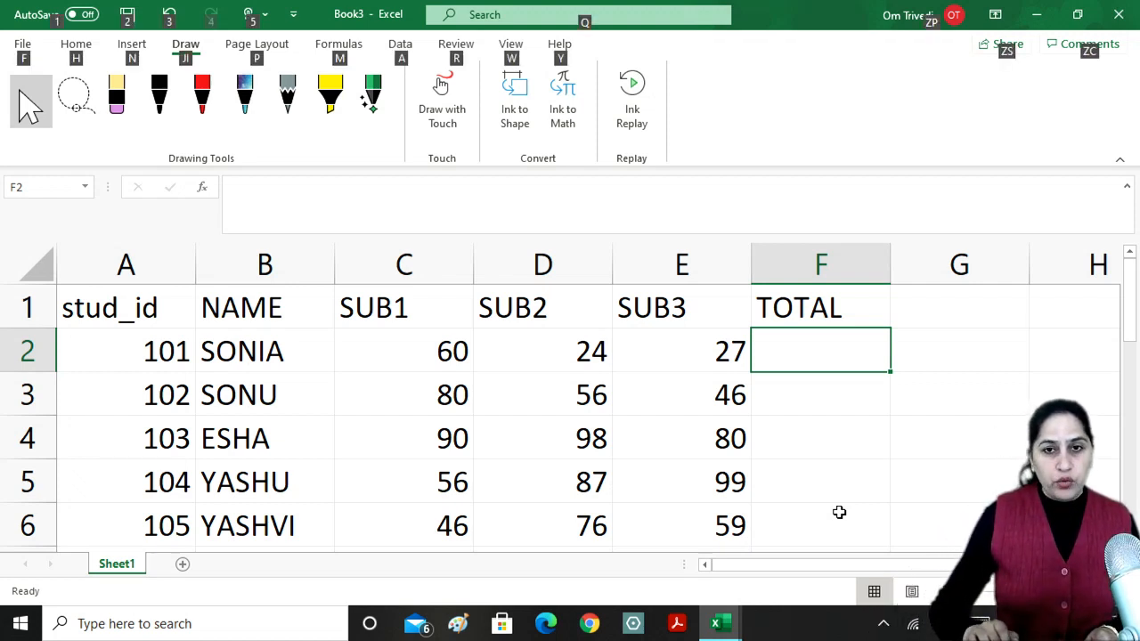
key(alt+equal)
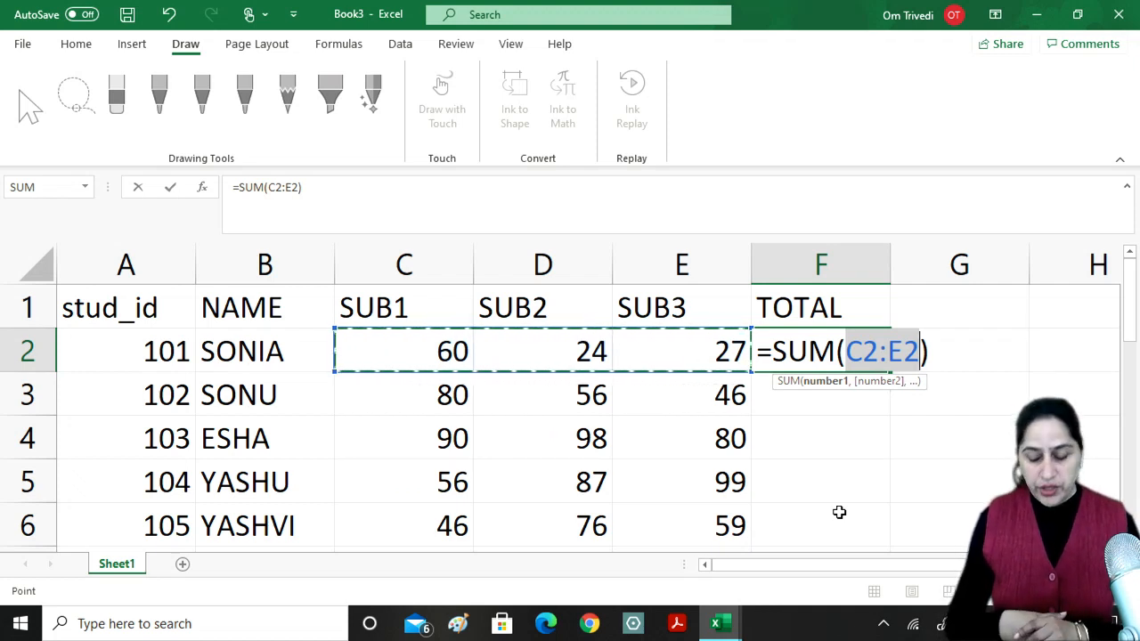
key(Return)
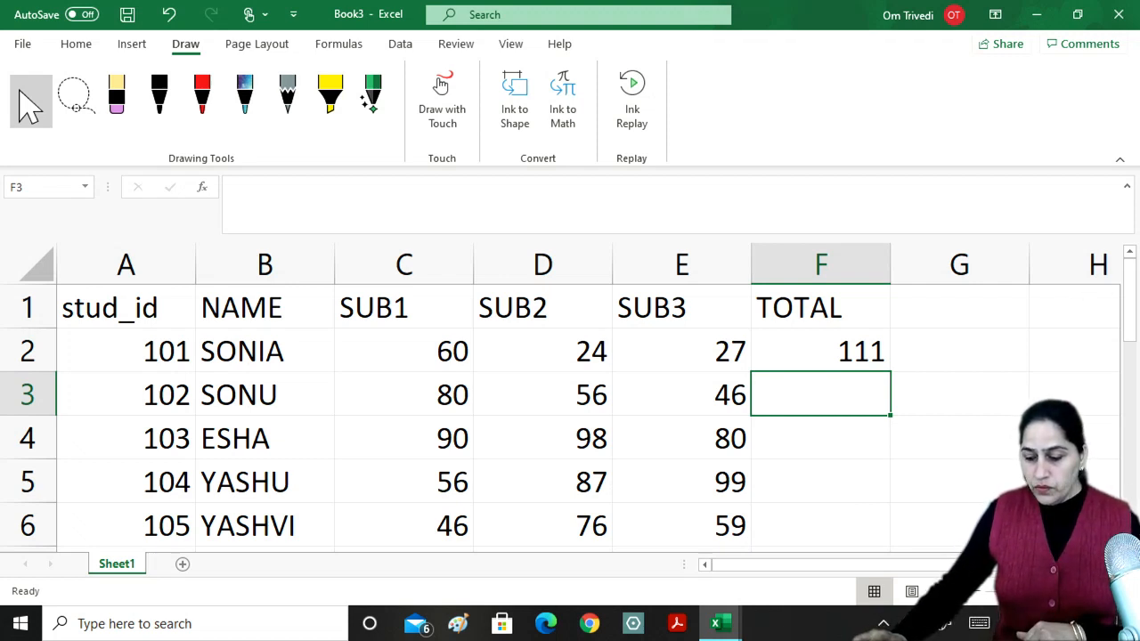
- Add a new worksheet and enter the note "ALT+ =" in cell D1
click(185, 567)
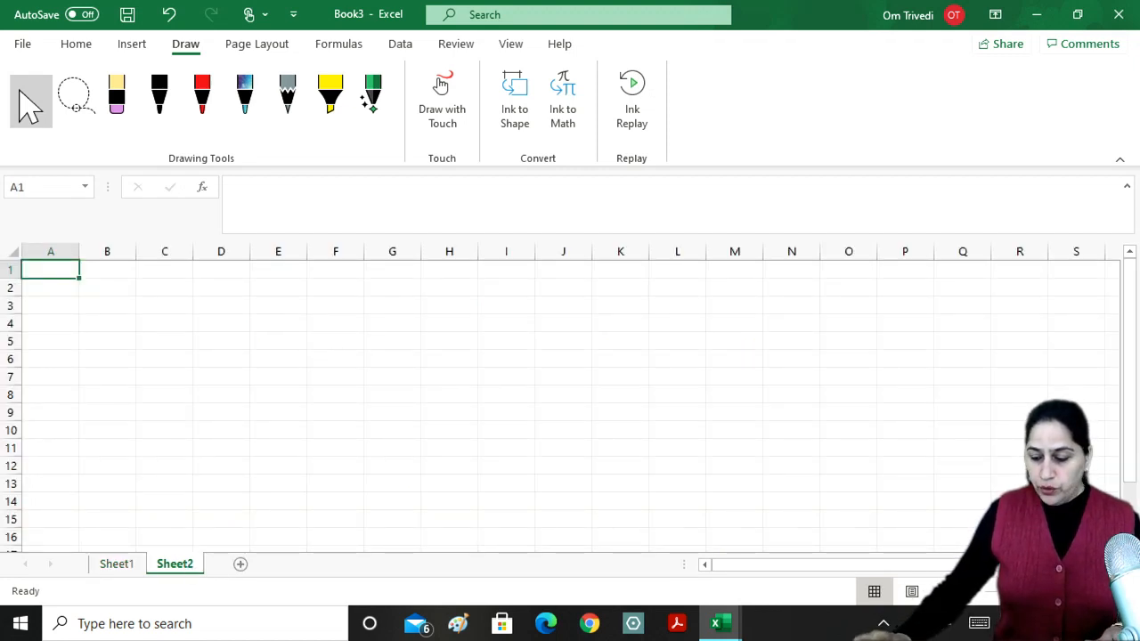
scroll(241, 262, up, 5)
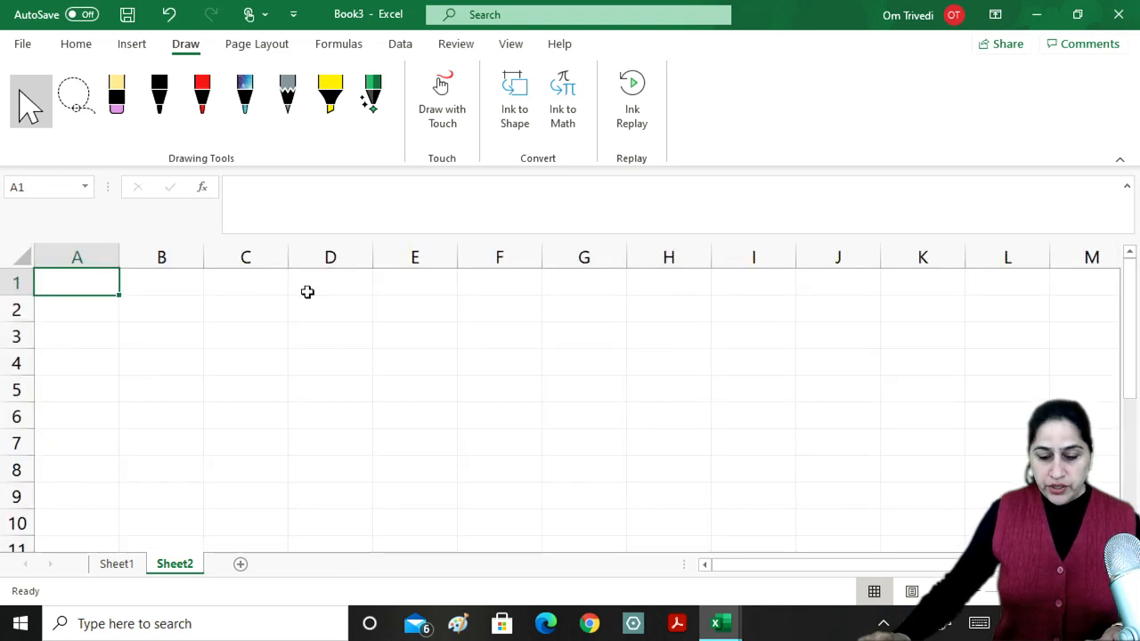
drag(308, 293, 668, 492)
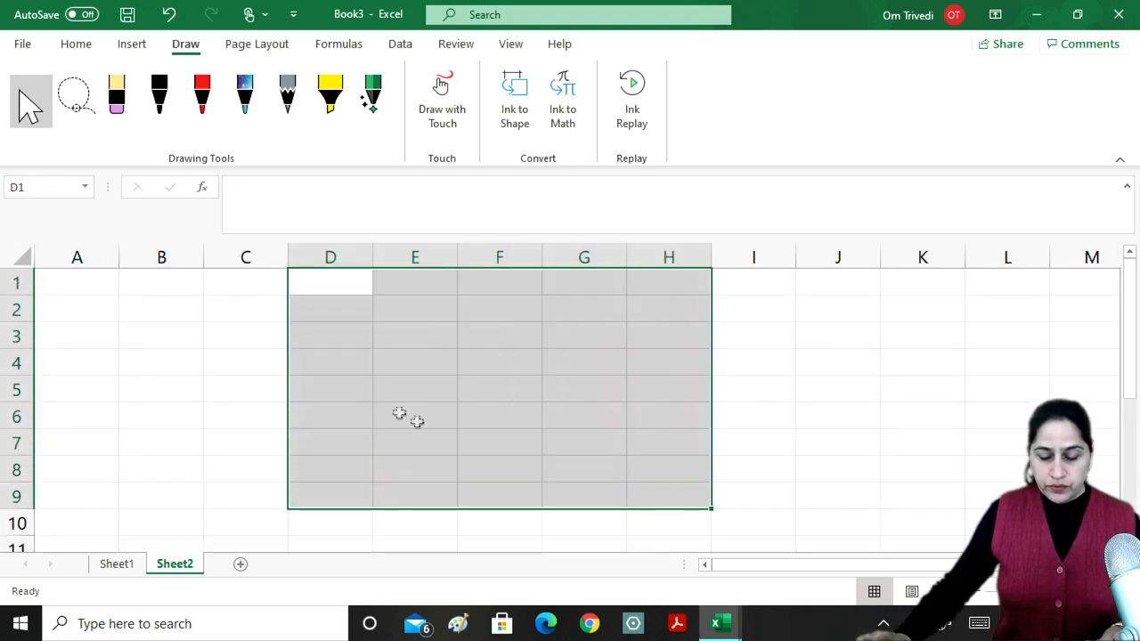
click(347, 311)
click(337, 286)
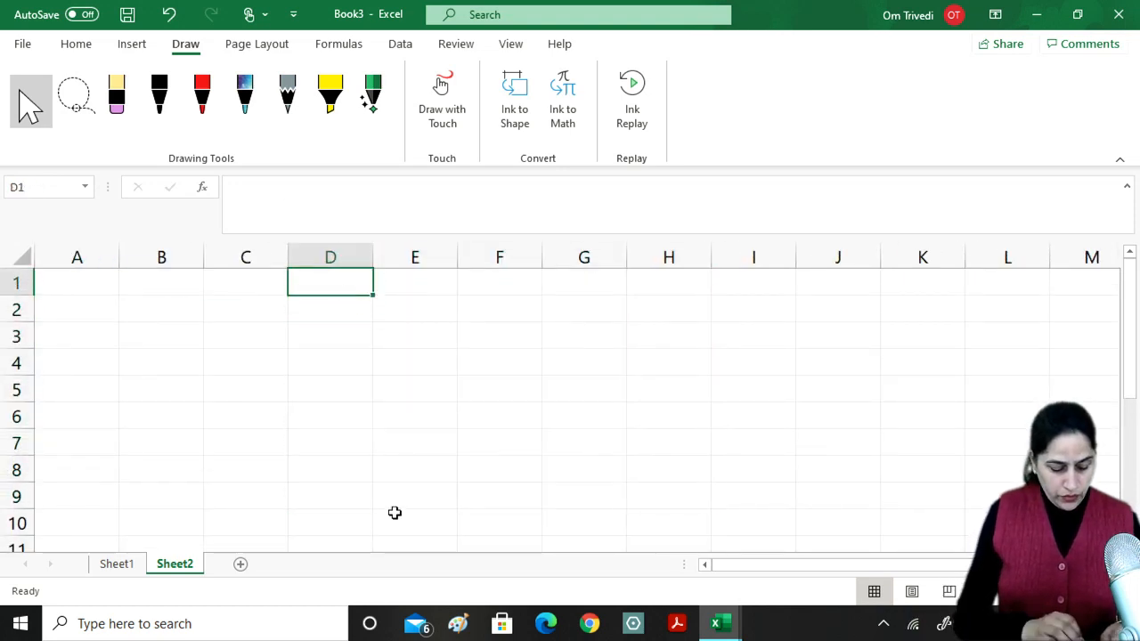
text(ALT)
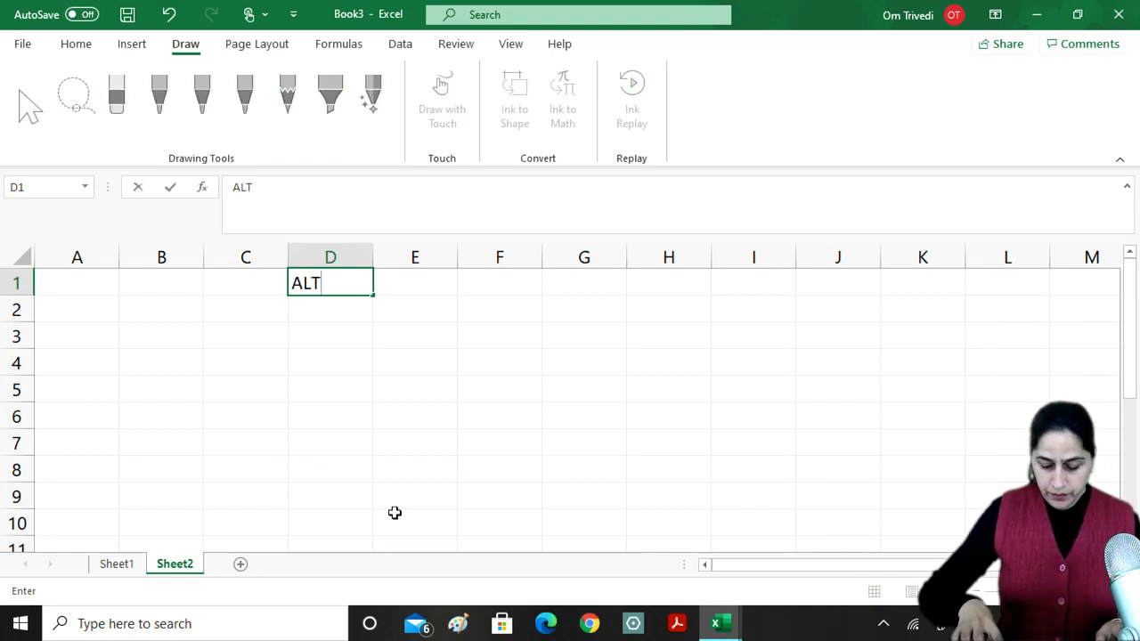
text(+ =)
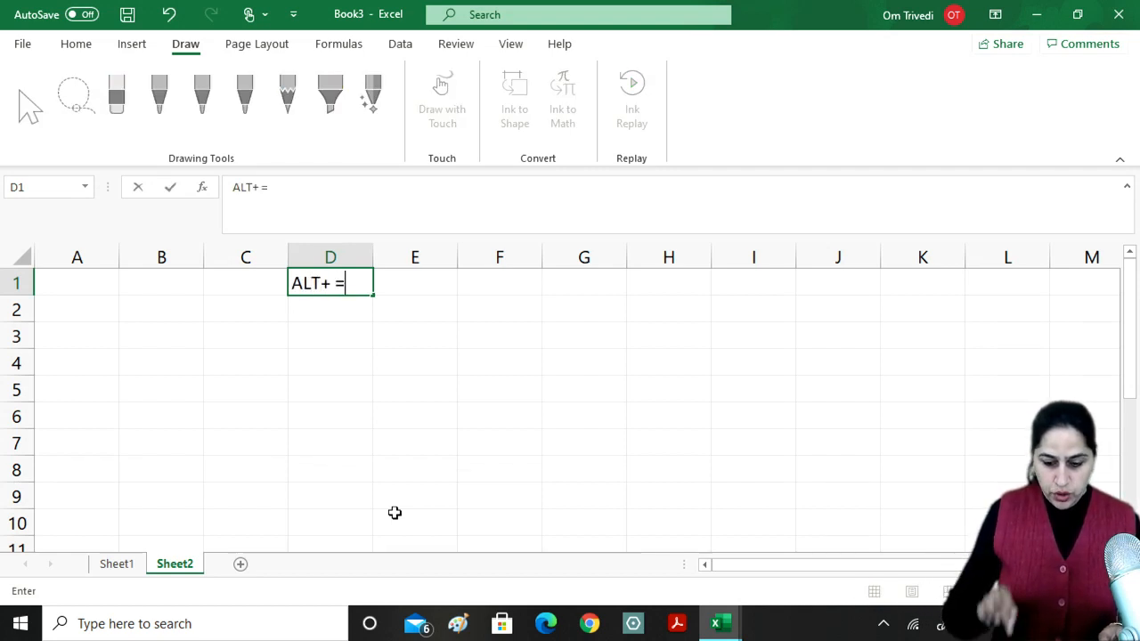
key(Tab)
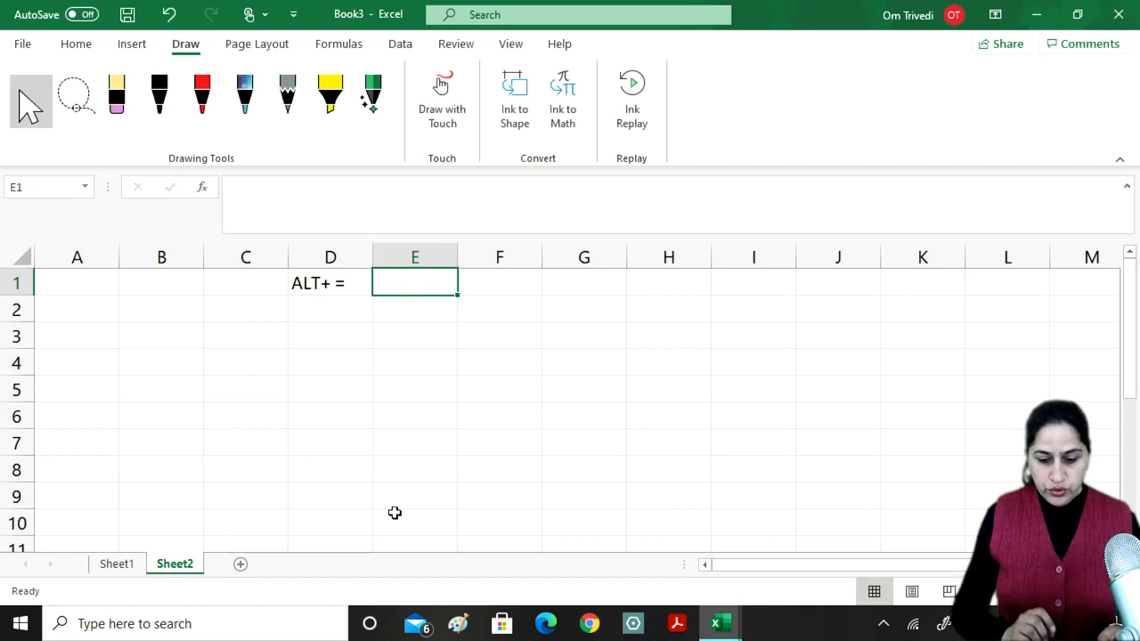
- Enter the description "SHORTCUT FOR SUM FUNCTION" in cell E1 beside the shortcut note
text(SHO)
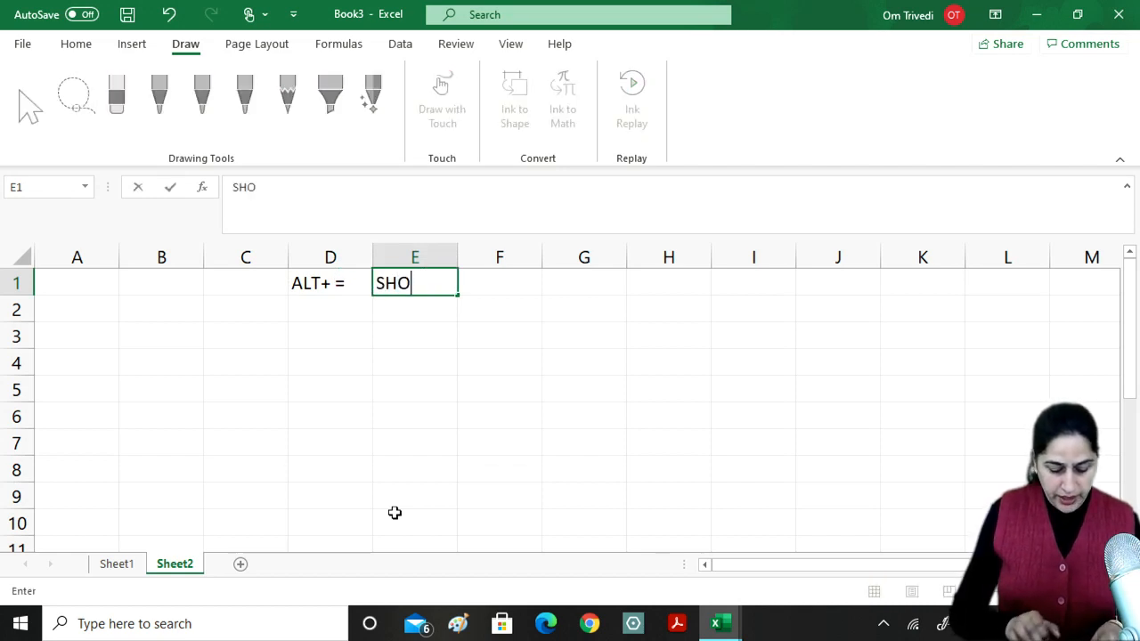
text(RTCUT )
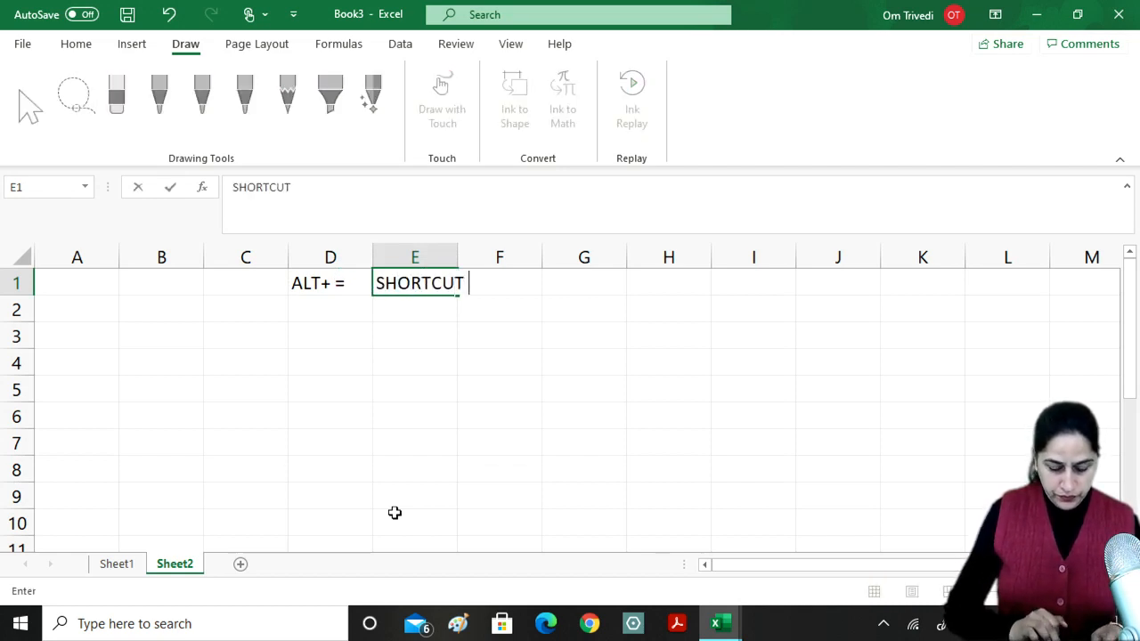
text(FOR SU)
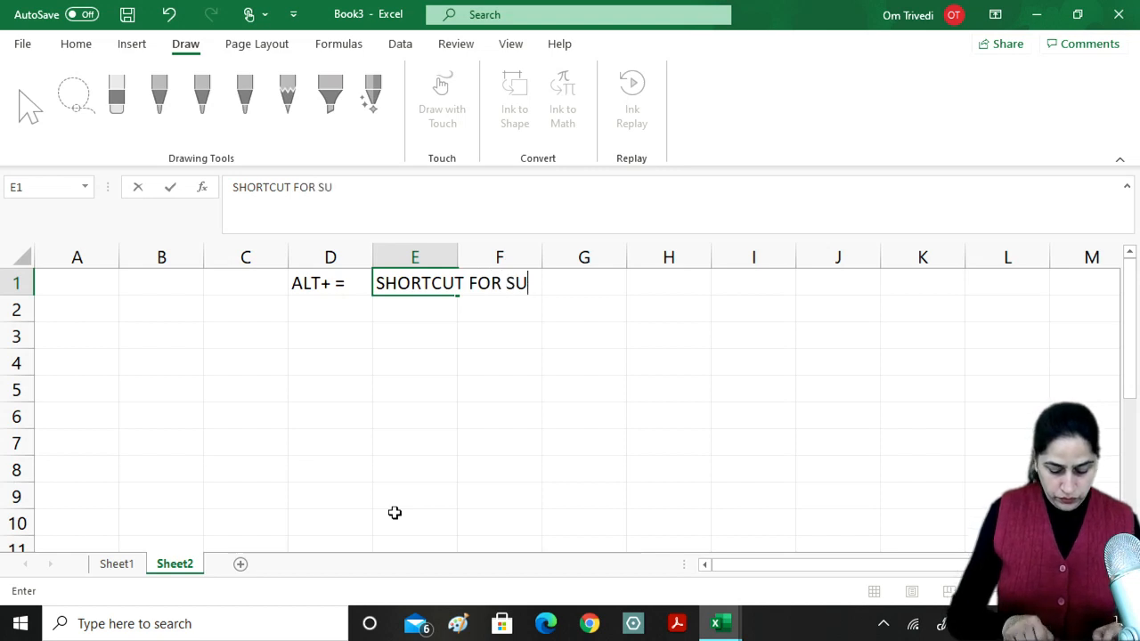
text(M FUNCTION)
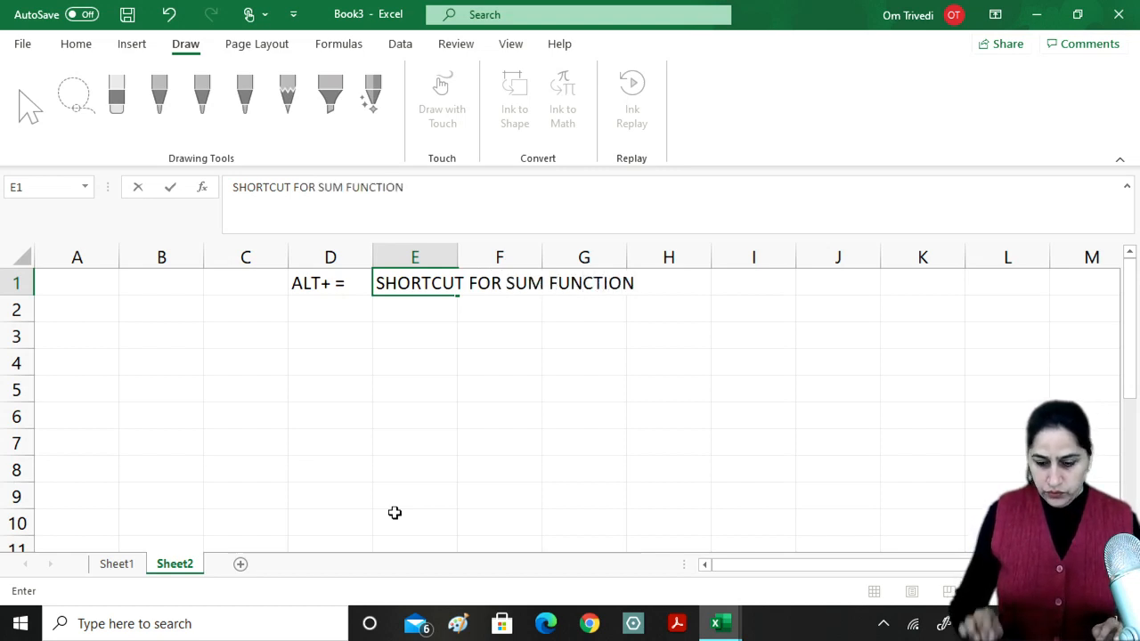
key(Return)
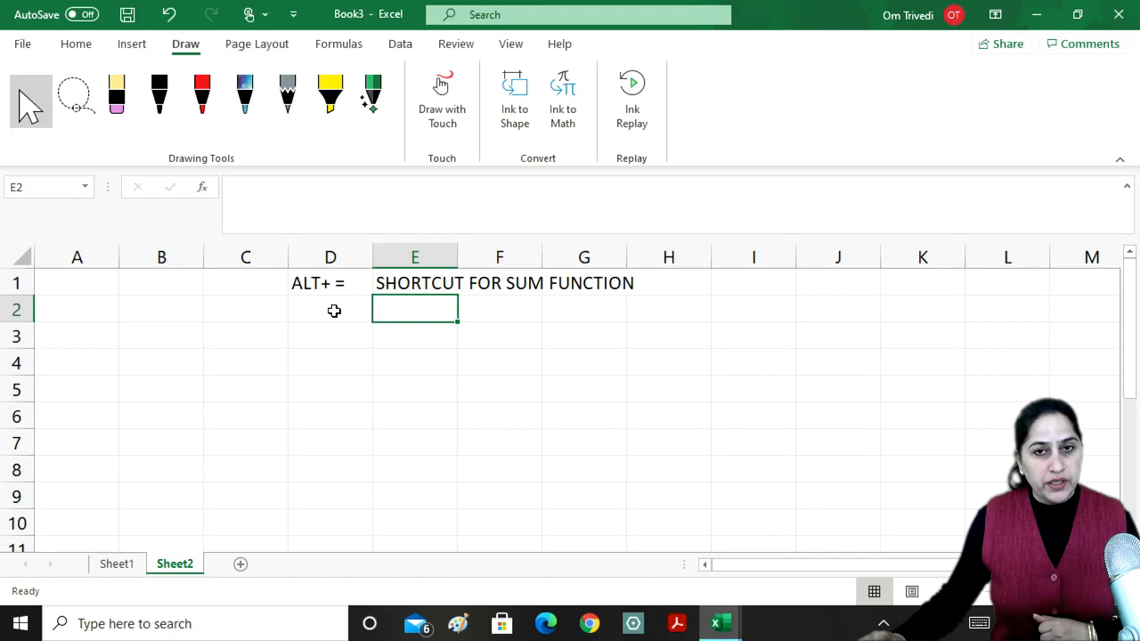
- Return to Sheet1 and fill the SUM formula from cell F2 down to F6
click(132, 568)
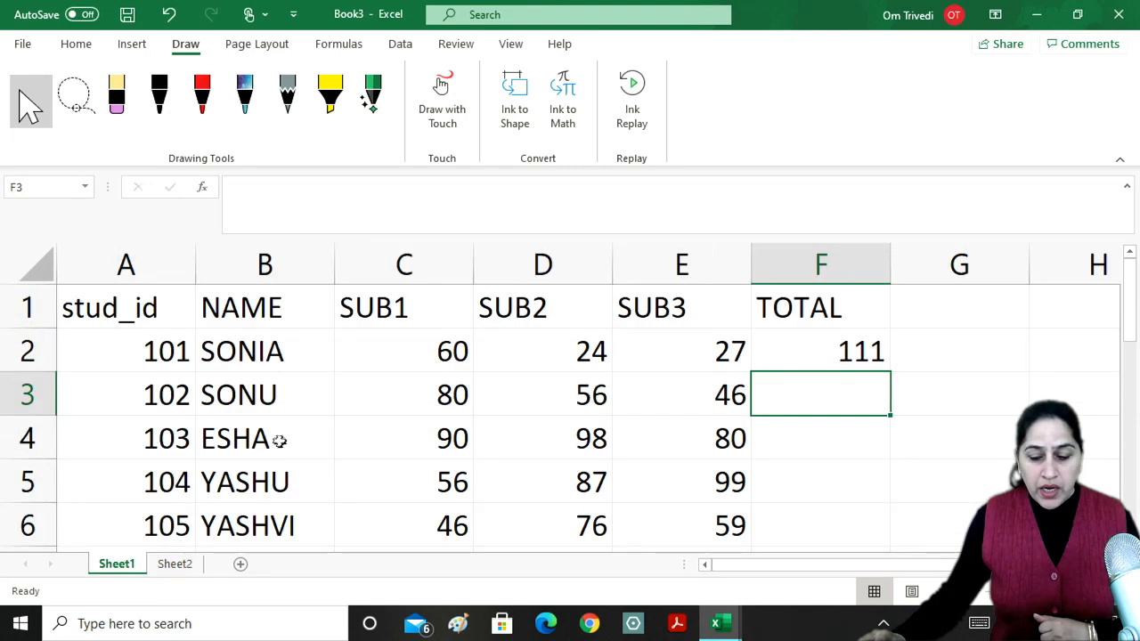
click(841, 351)
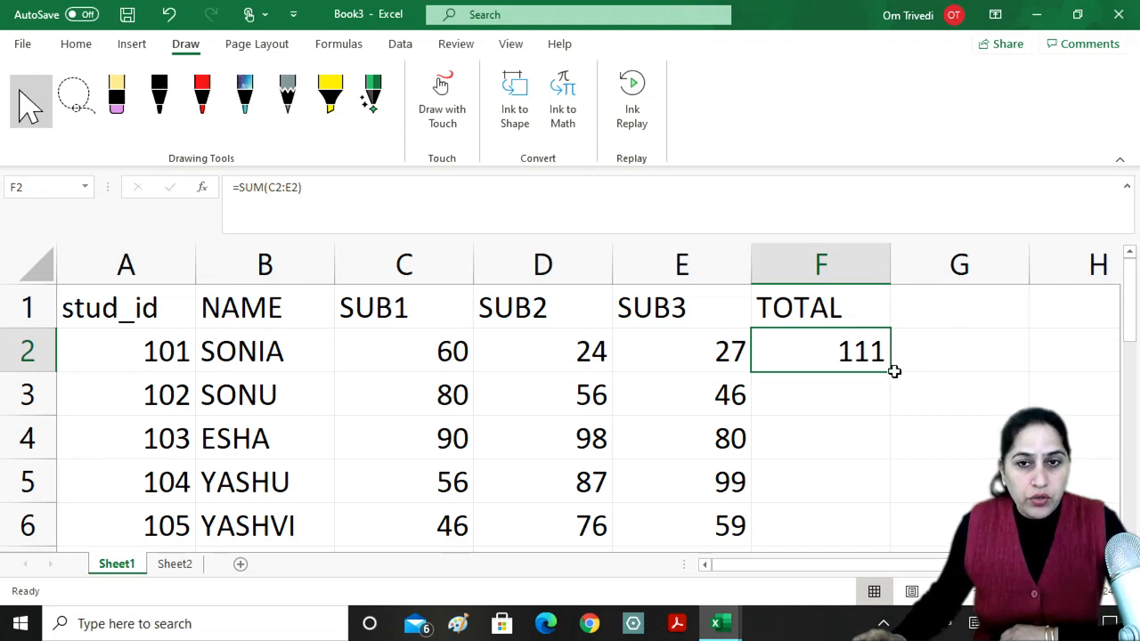
drag(890, 371, 902, 534)
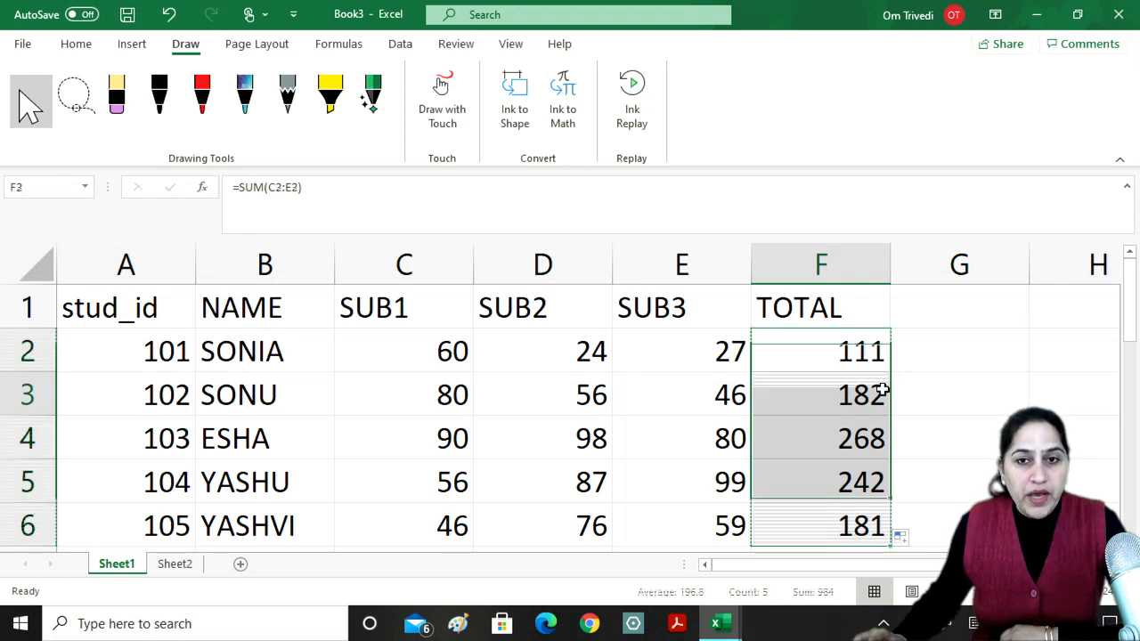
- Clear the totals in F2 to F6 and recalculate them all at once with AutoSum
drag(880, 388, 893, 522)
key(Delete)
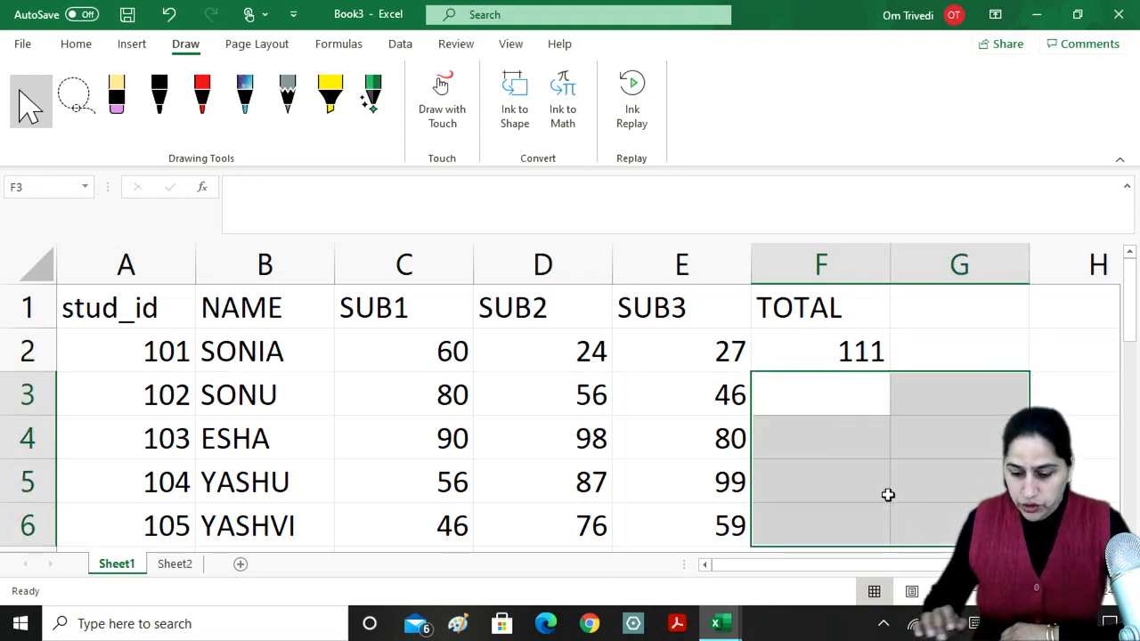
key(Up)
key(Delete)
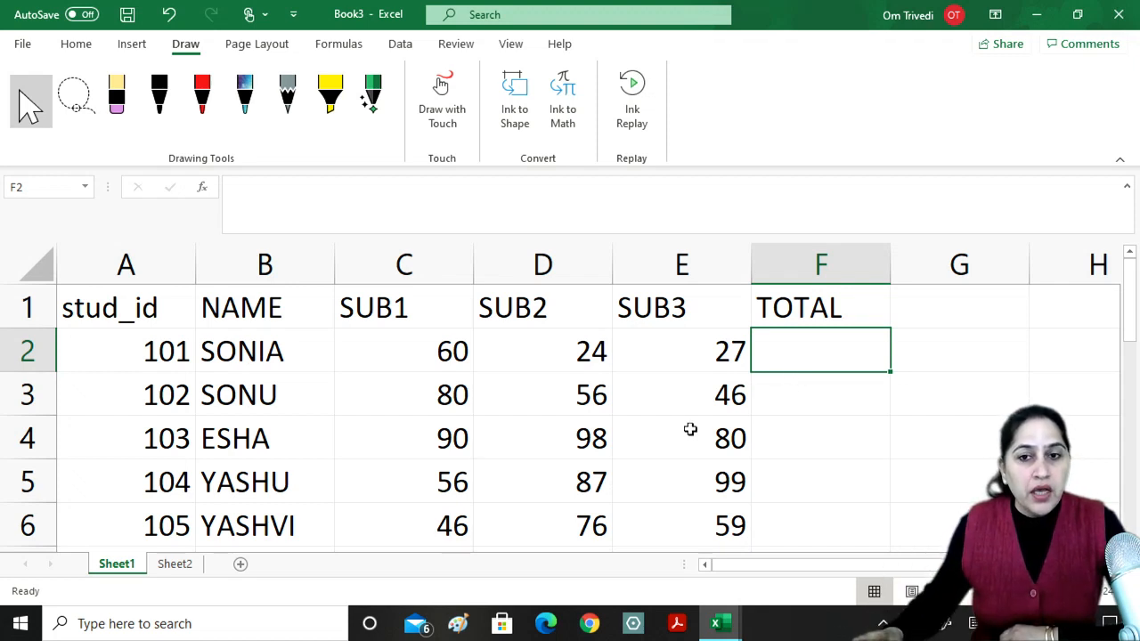
drag(847, 346, 850, 515)
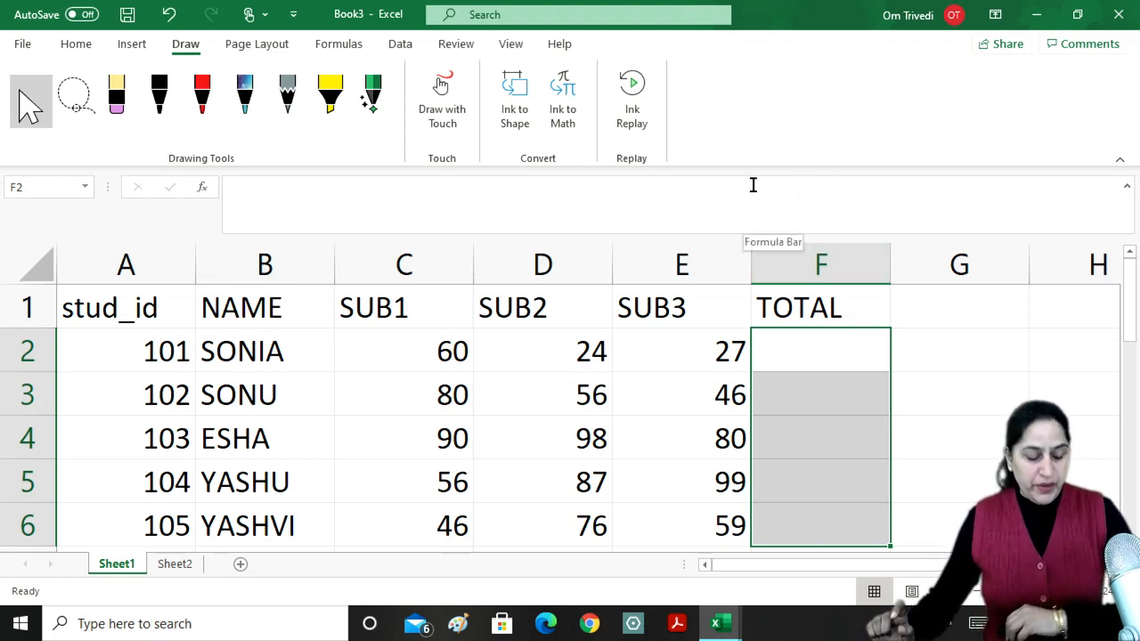
key(alt+equal)
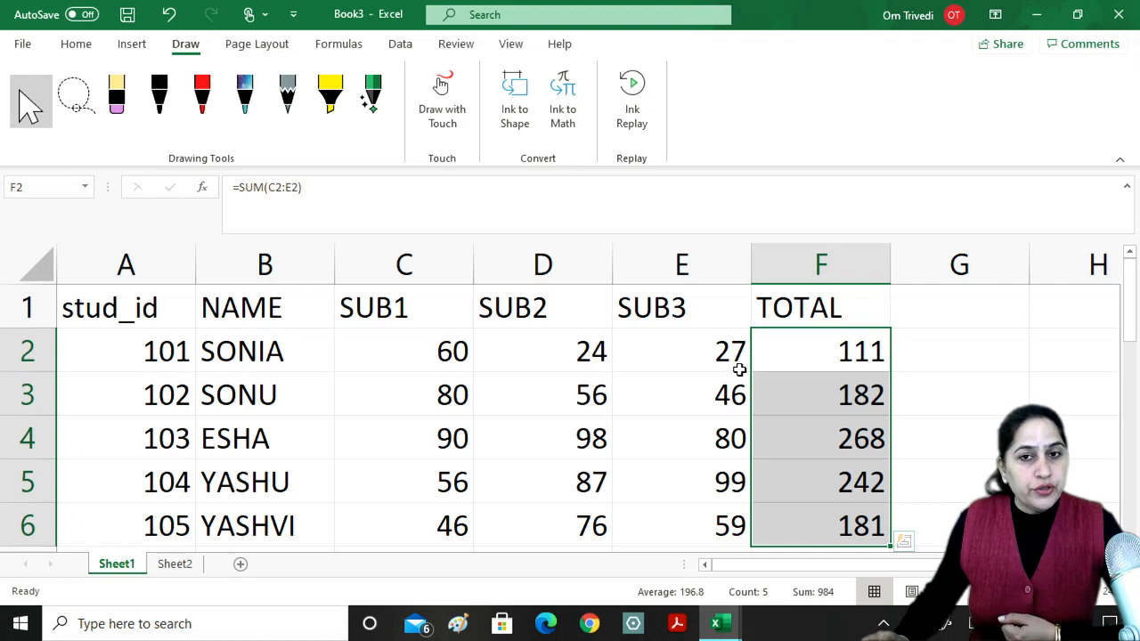
- Highlight the range D1:H9 around the shortcut note on Sheet2 with a yellow fill
click(194, 566)
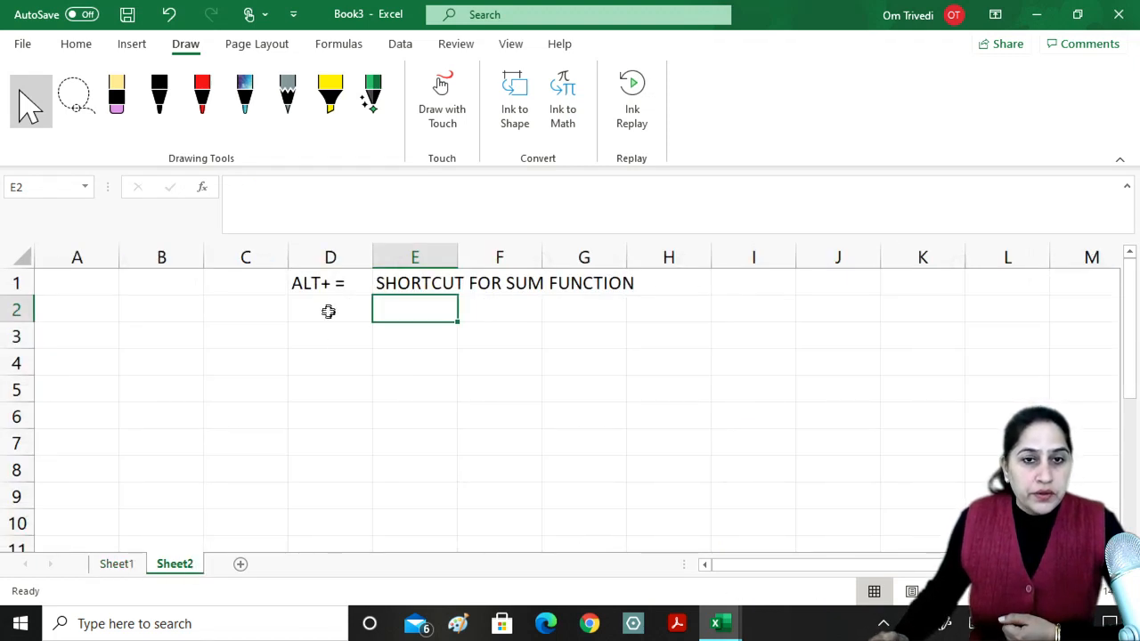
drag(329, 283, 653, 496)
click(78, 45)
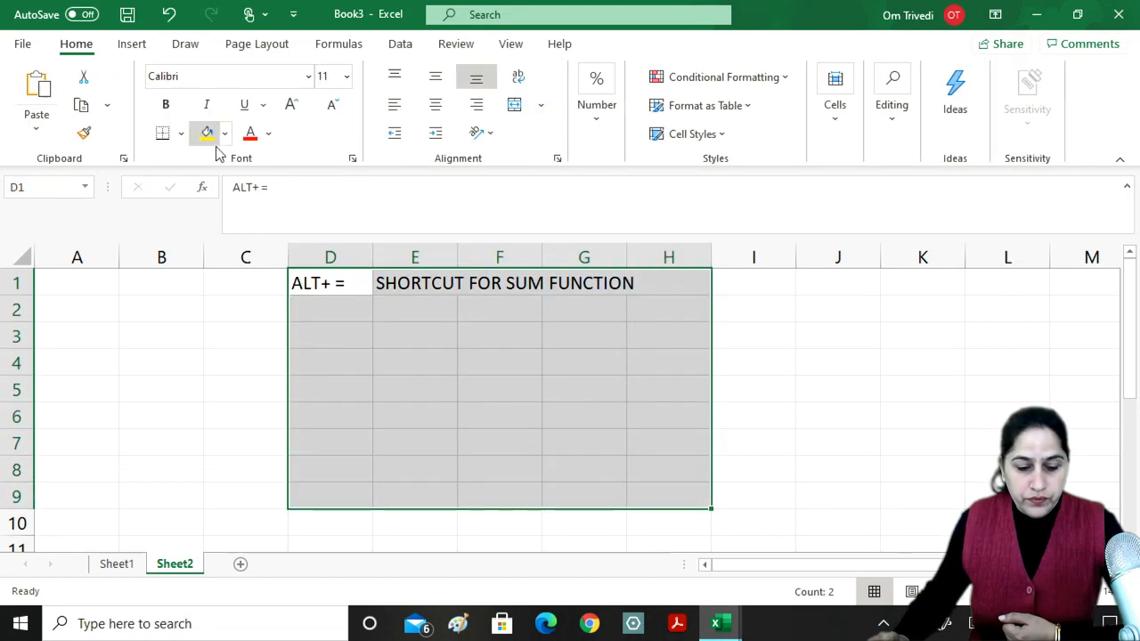
click(207, 141)
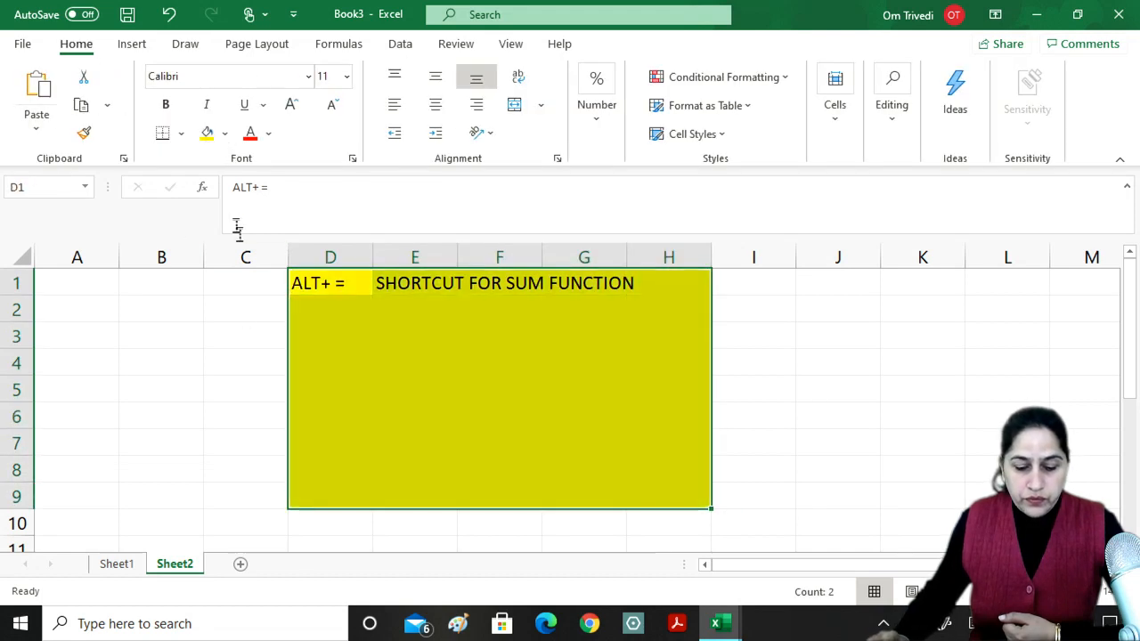
click(315, 319)
- Add the column header GRADE in cell G1 of Sheet1, beside the TOTAL column
click(117, 564)
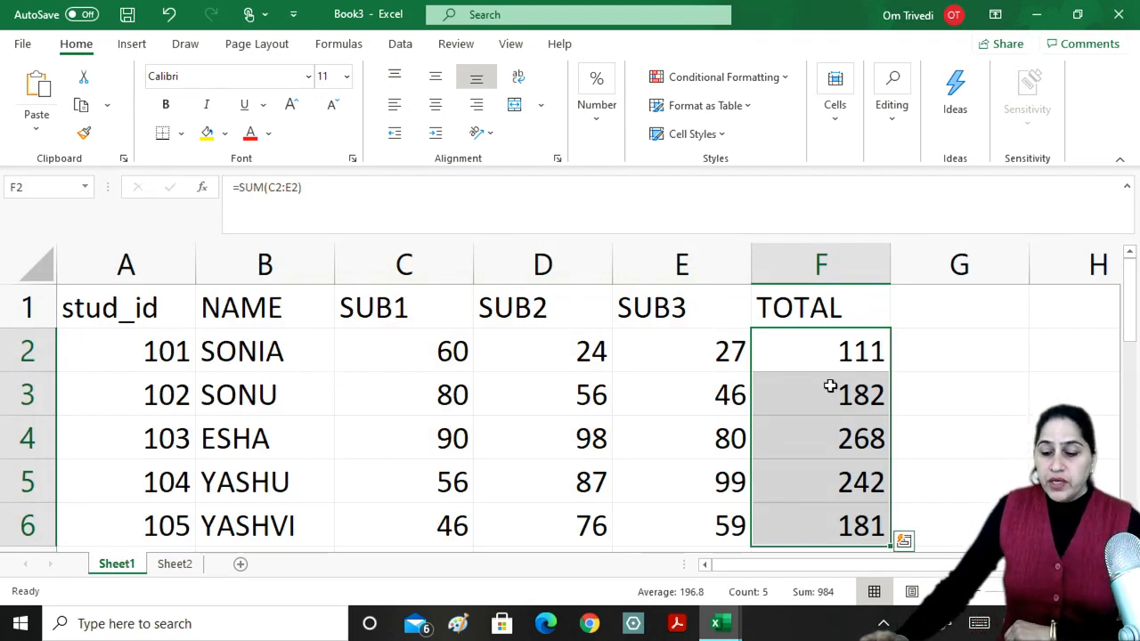
click(914, 318)
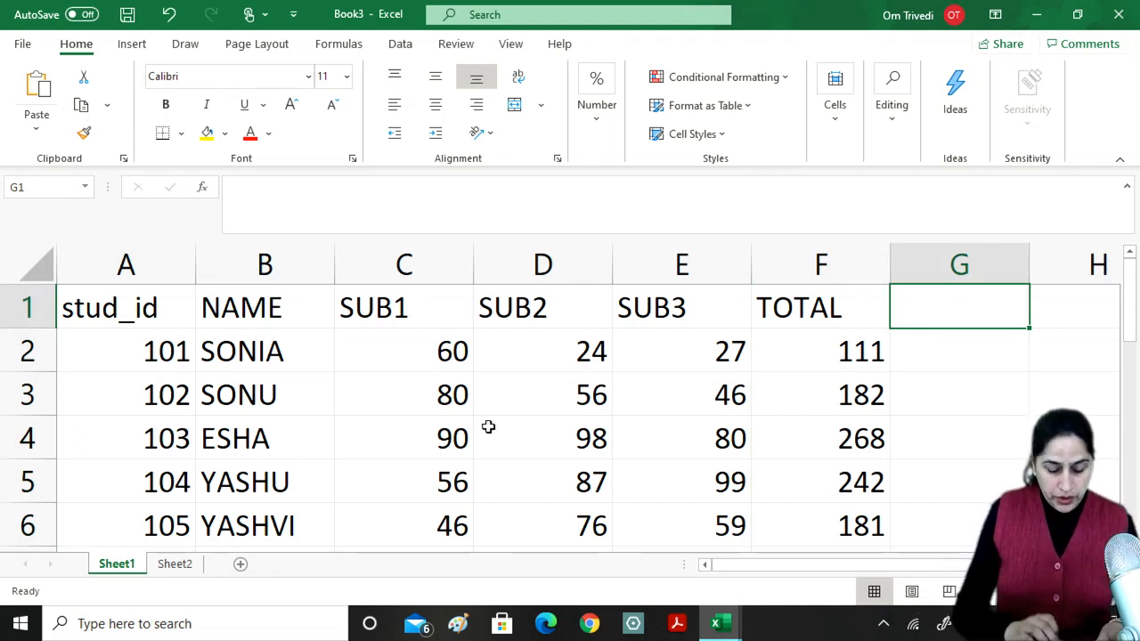
text(GRADE)
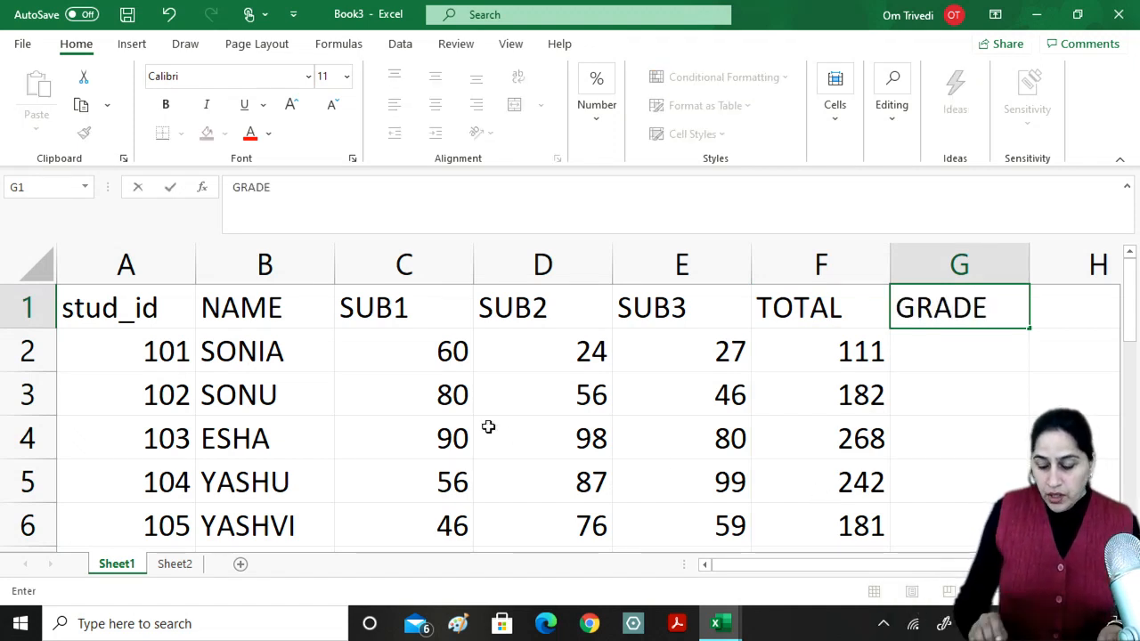
key(Return)
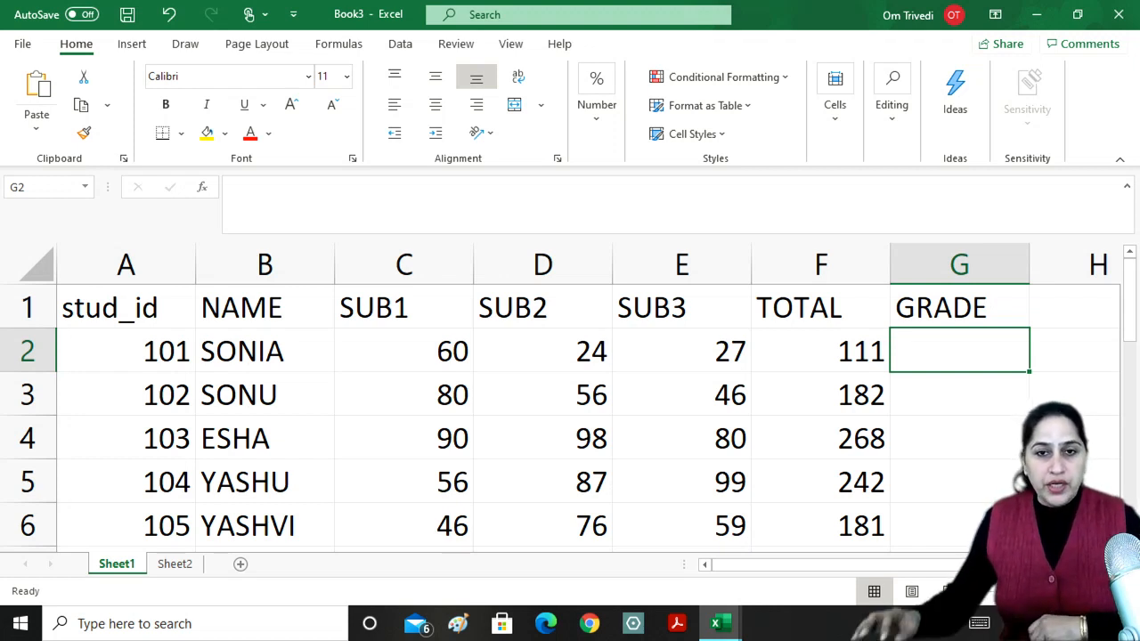
- Enter IF() as a text note in cell I2 of Sheet2, beside the yellow block
click(173, 565)
click(794, 318)
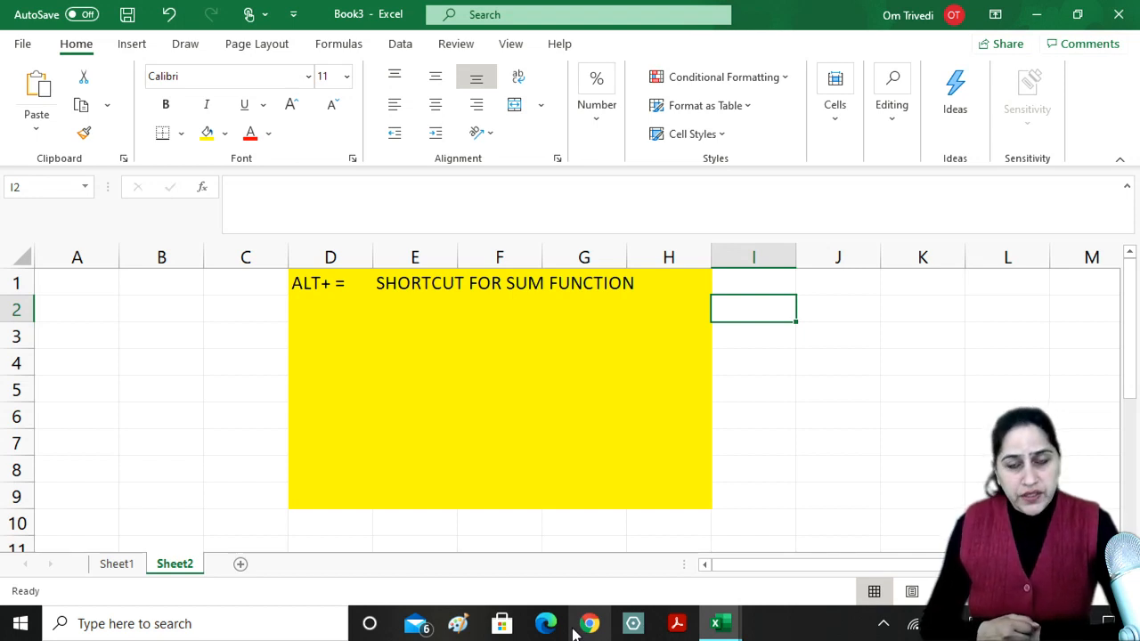
key(Right)
key(Left)
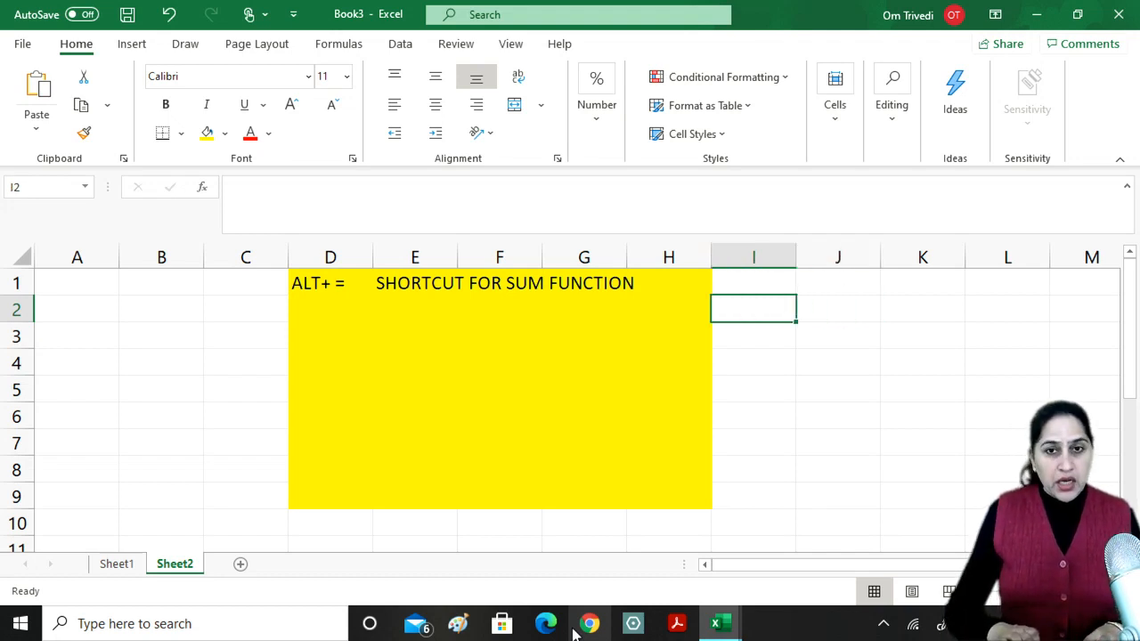
text(IF)
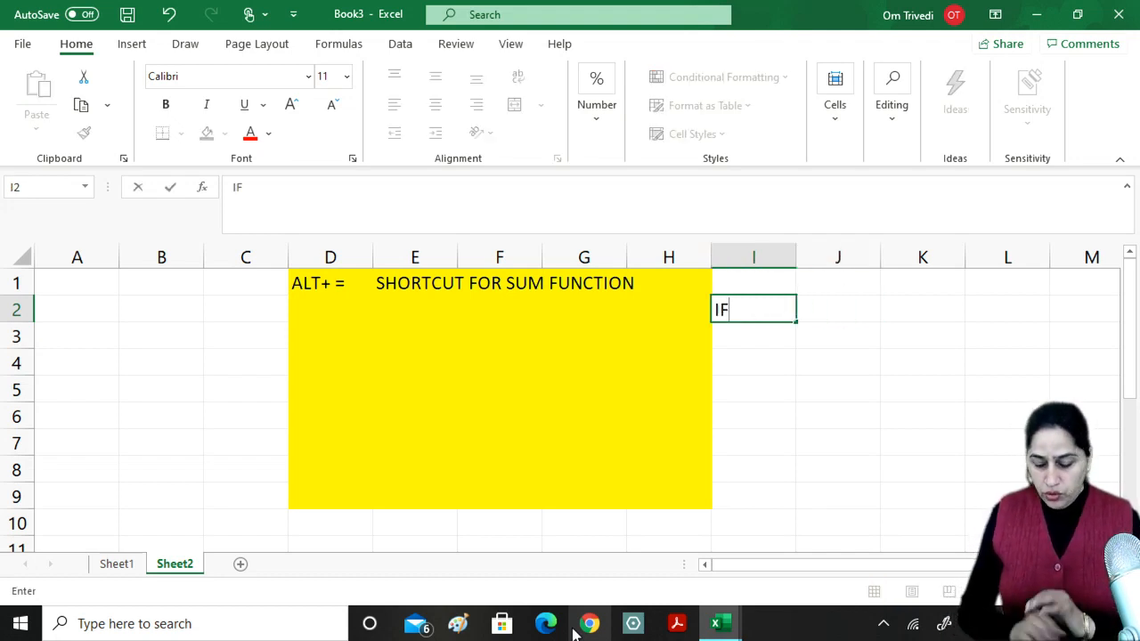
text(())
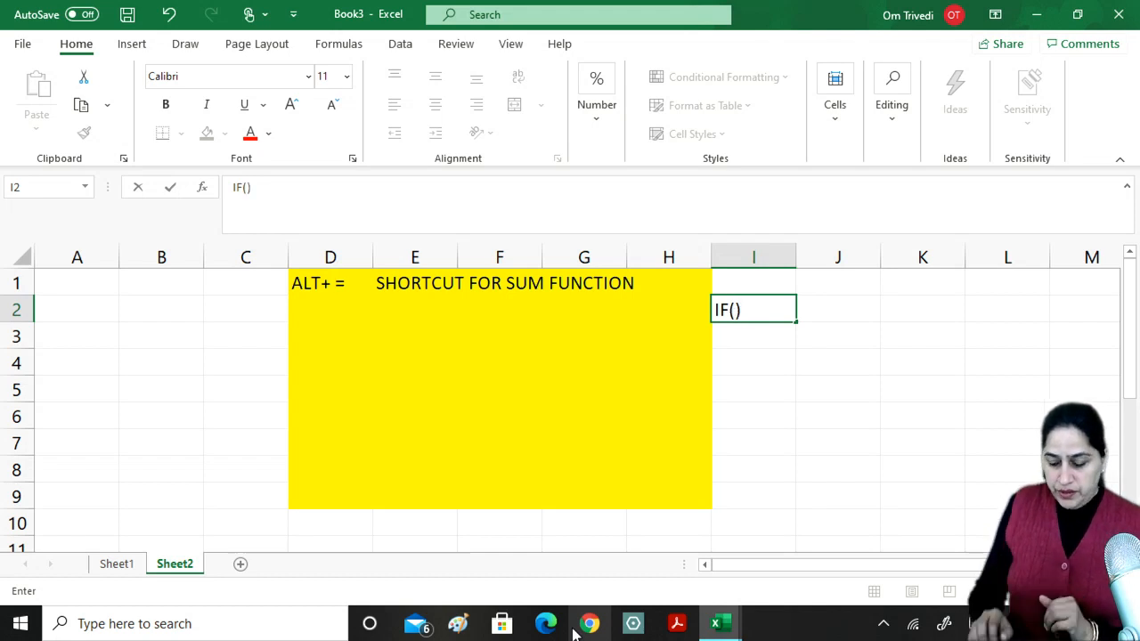
key(Return)
key(Up)
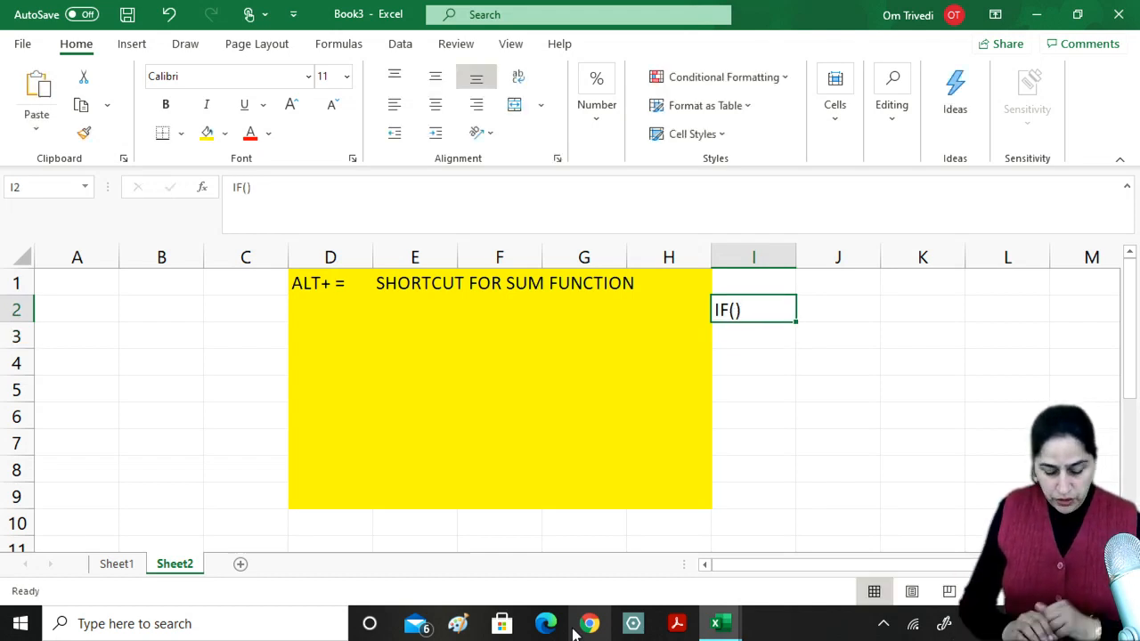
- Change the note in cell I2 to read "IF (CONDITION)"
key(F2)
key(BackSpace)
key(BackSpace)
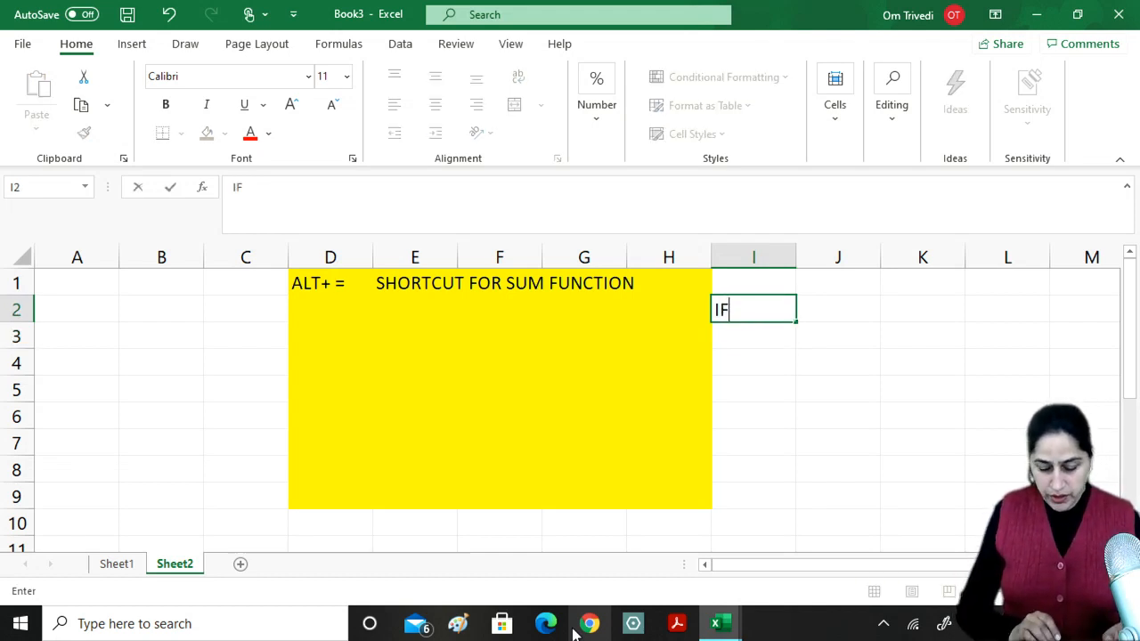
text((C)
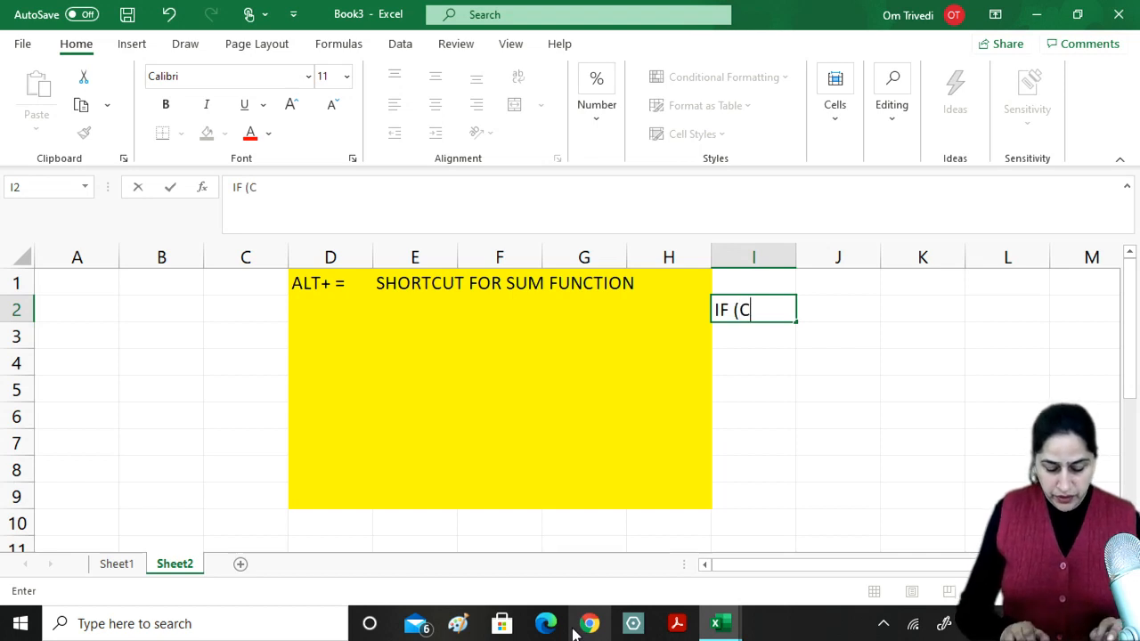
text(ONDITI)
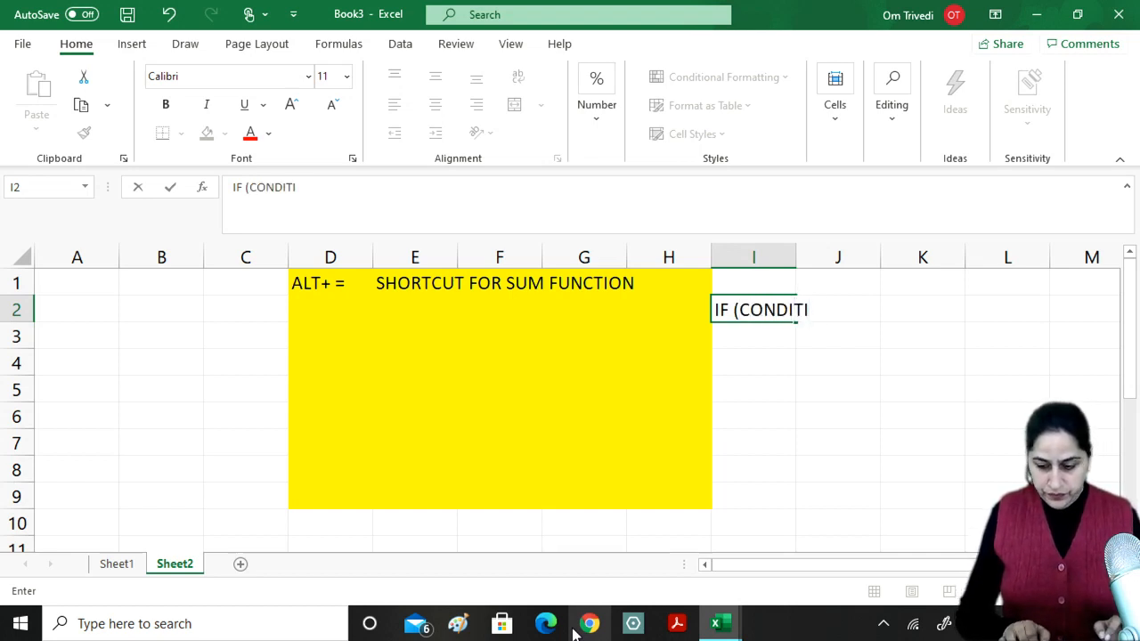
text(ON))
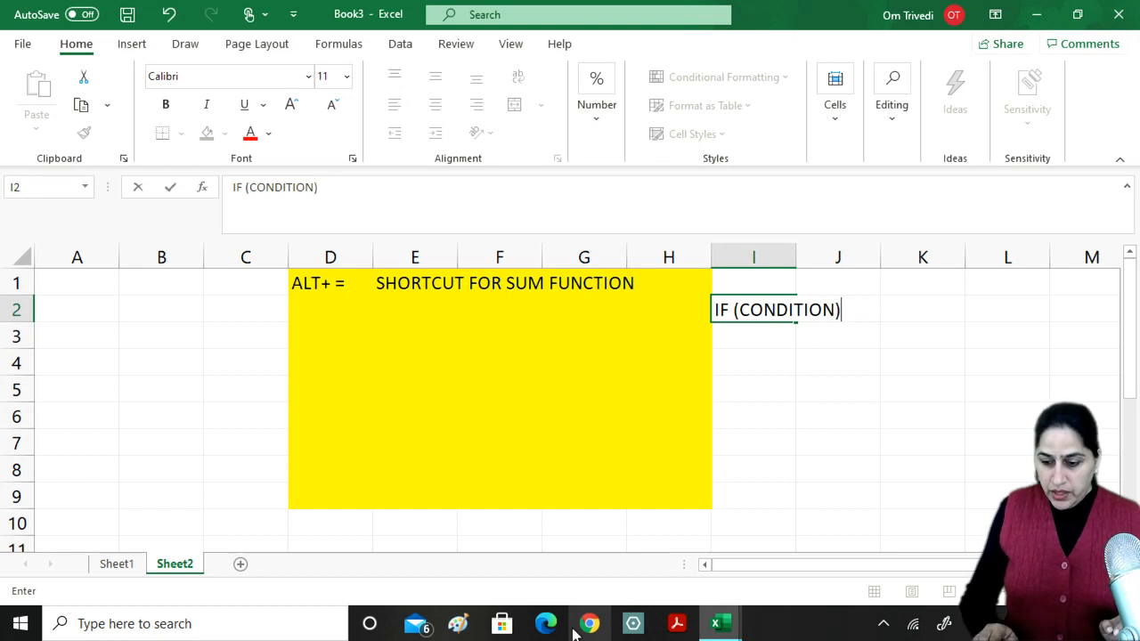
key(Return)
- Enter "TRUE CASE ACTIONS/INSTRUCTIONS" in cell J3, one column in and one row below the IF line
key(Right)
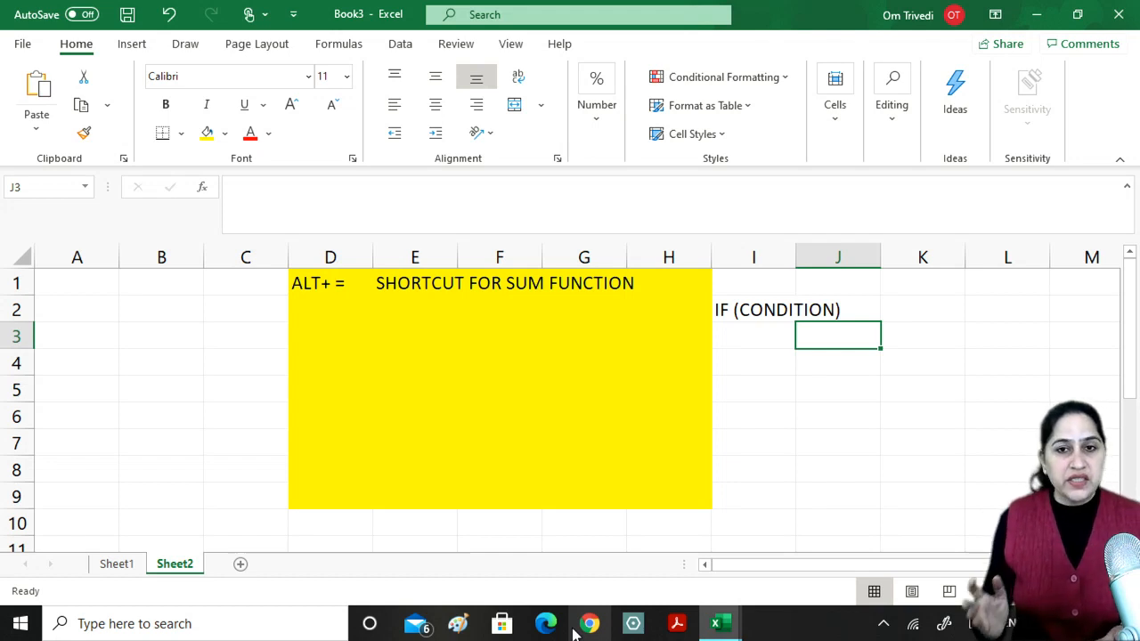
text(TRUE)
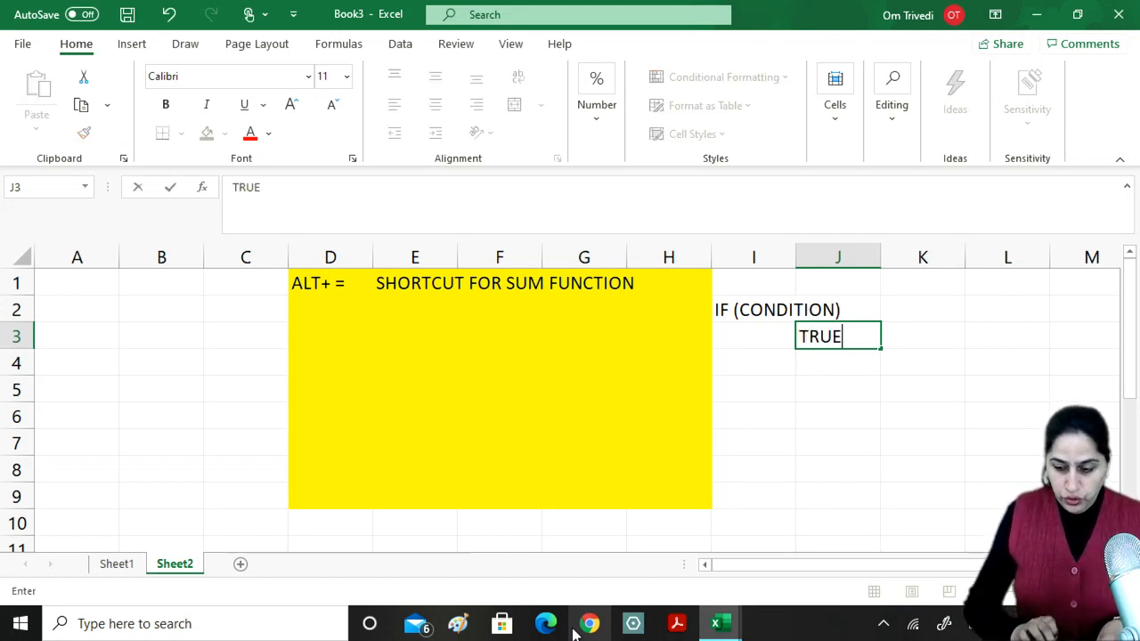
text( CASE ACT)
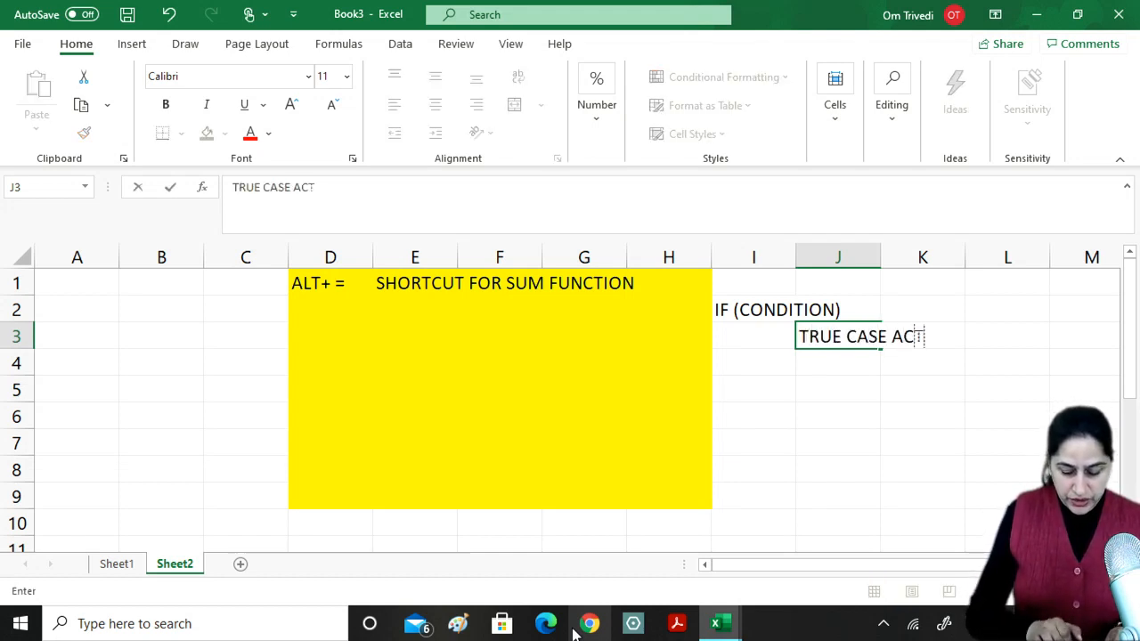
text(IONS/)
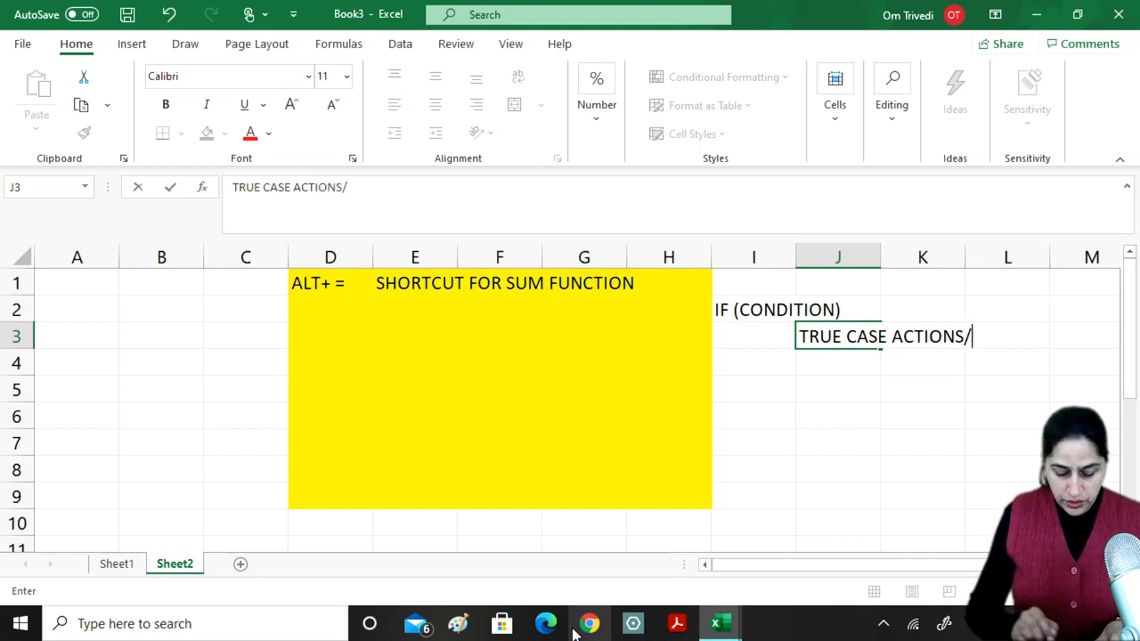
text(INSTRU)
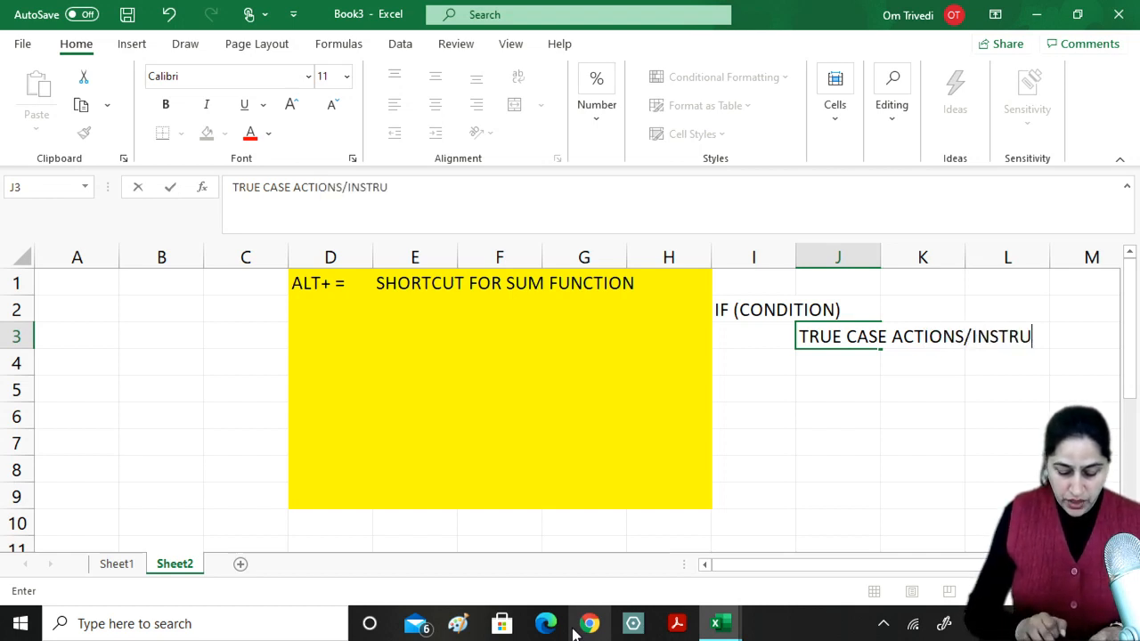
text(CTIONS)
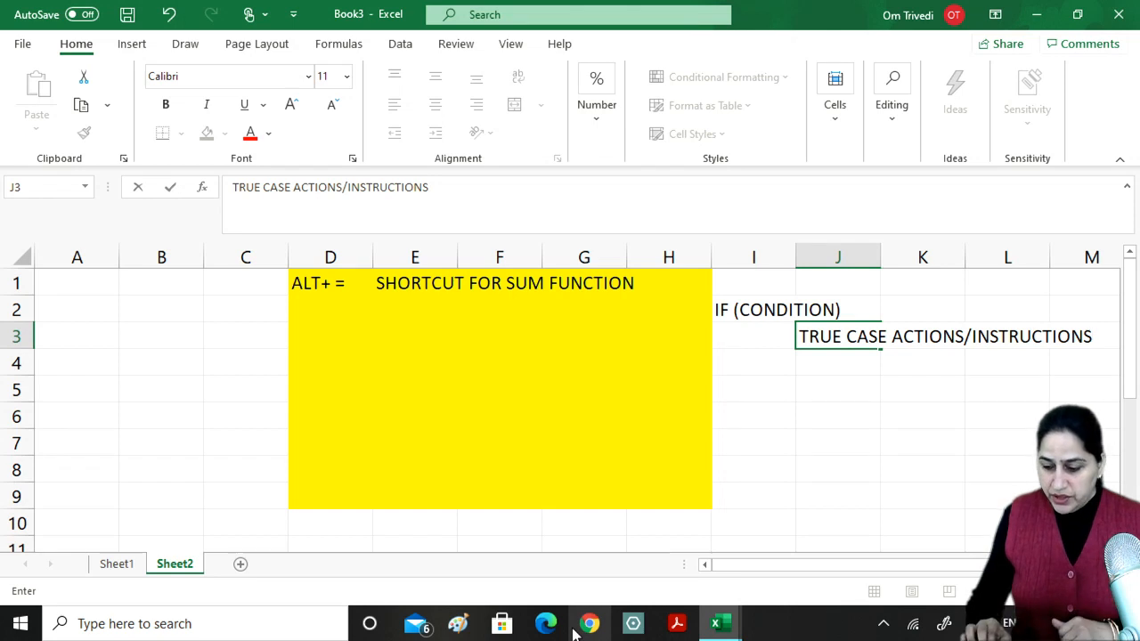
key(Return)
- Enter "ELSE" in cell I4, in the same column as the IF line
key(Up)
key(Up)
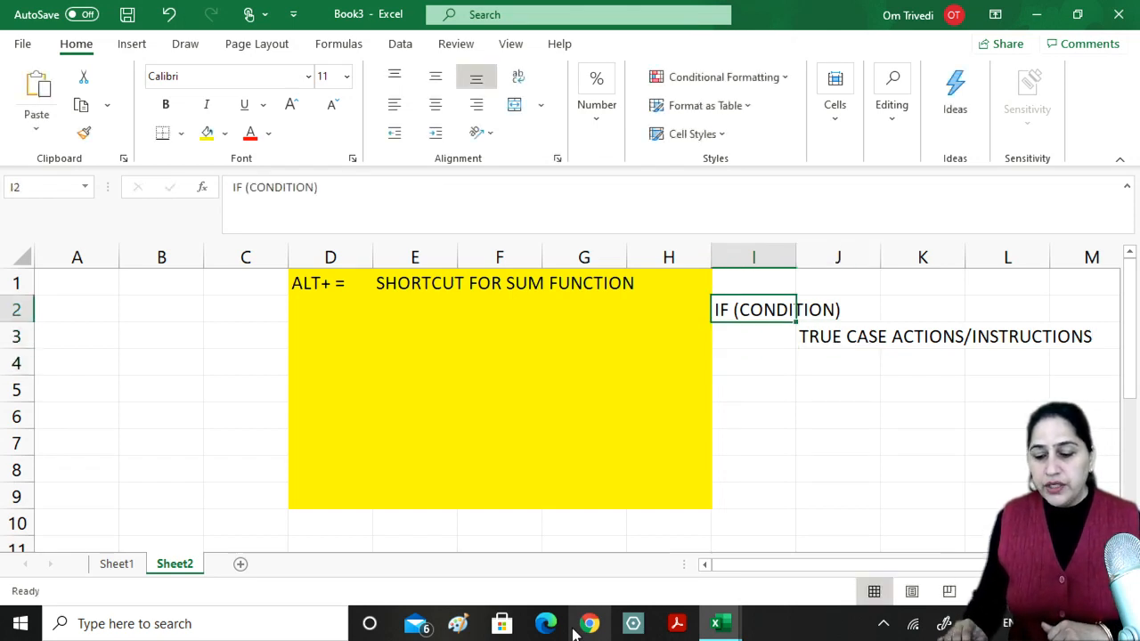
key(Right)
key(Down)
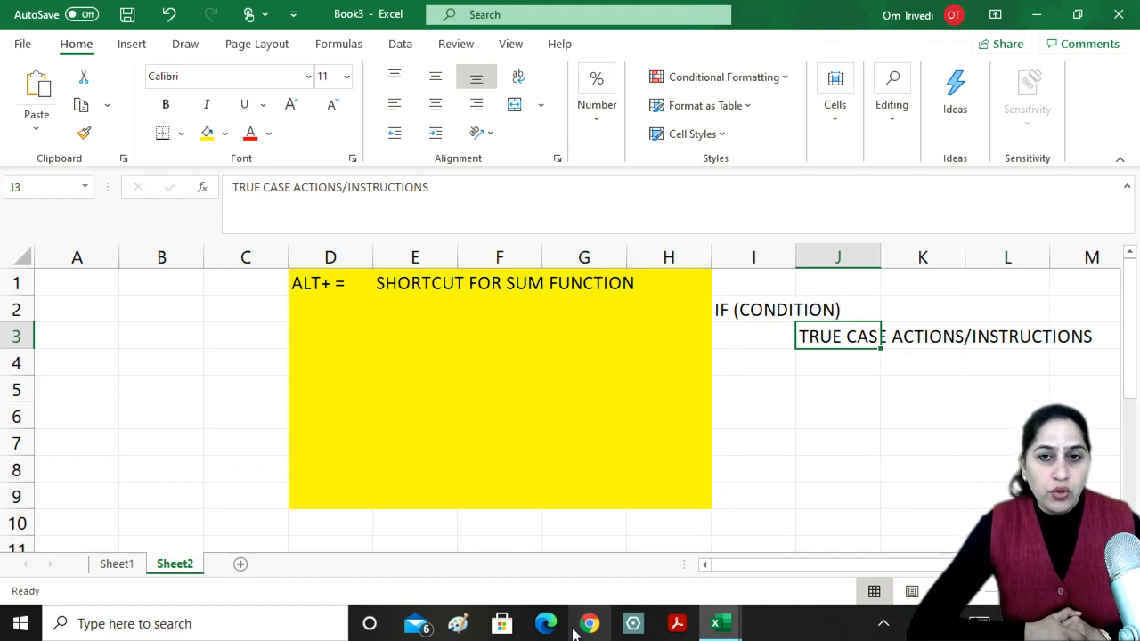
key(Down)
key(Left)
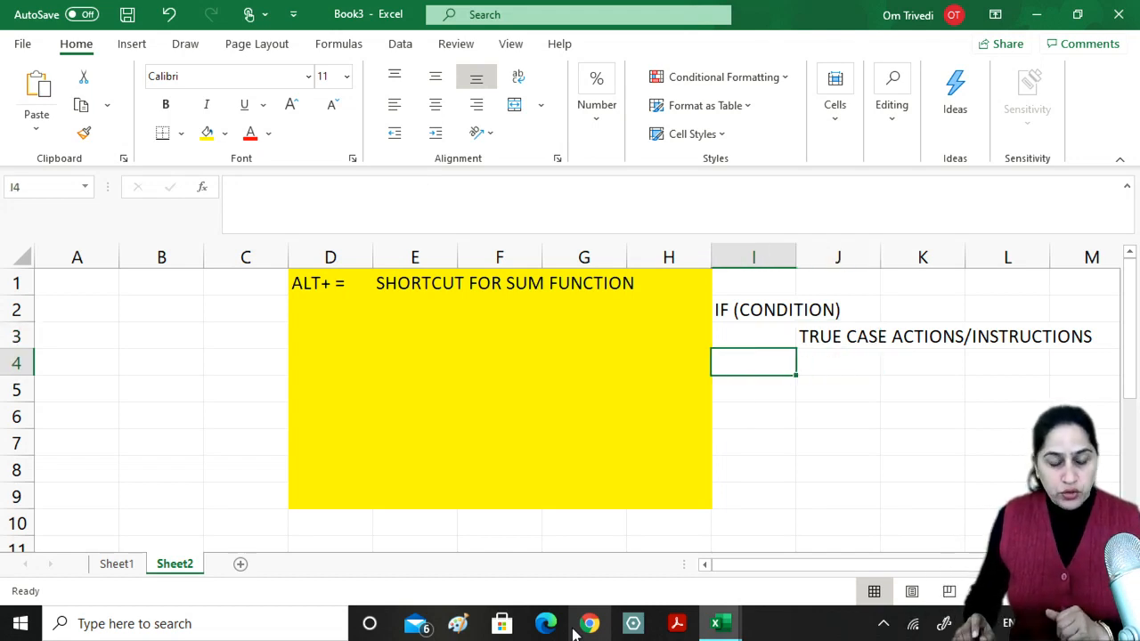
text(ELSE)
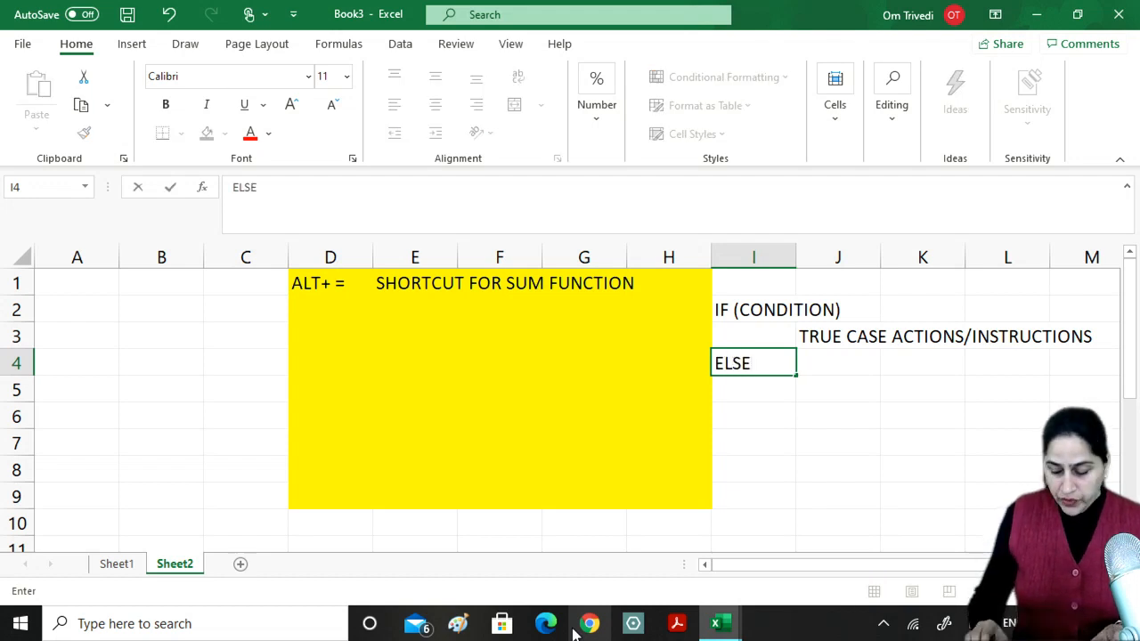
key(Return)
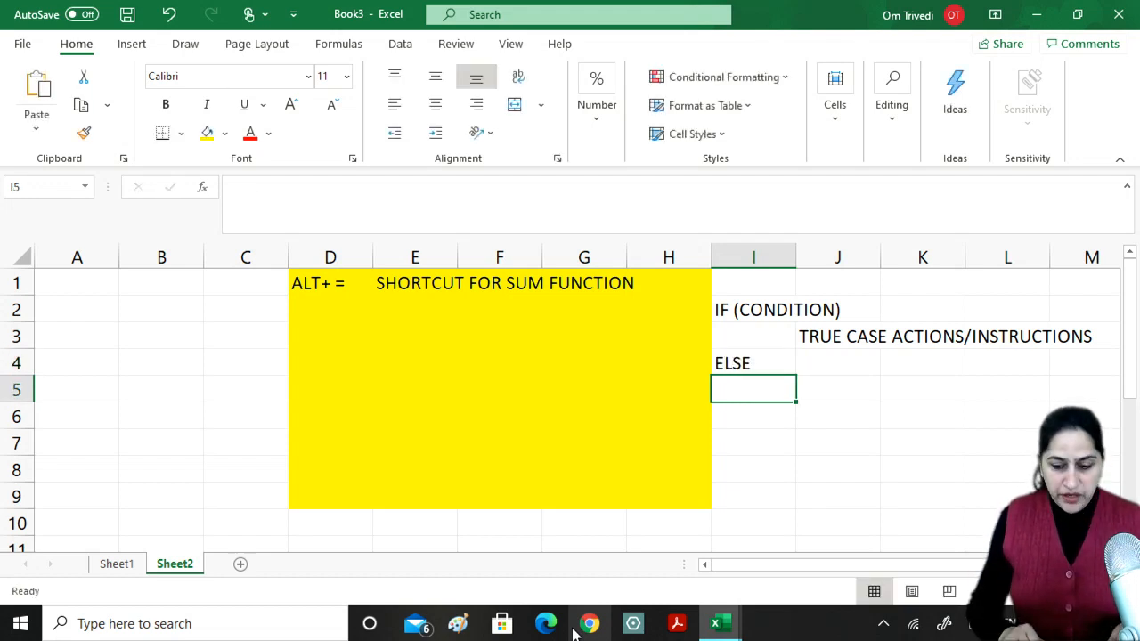
- Enter "FALSE CASE ACTIONS/INSTRUCTIONS" in cell J5, one column in and one row below ELSE
key(Right)
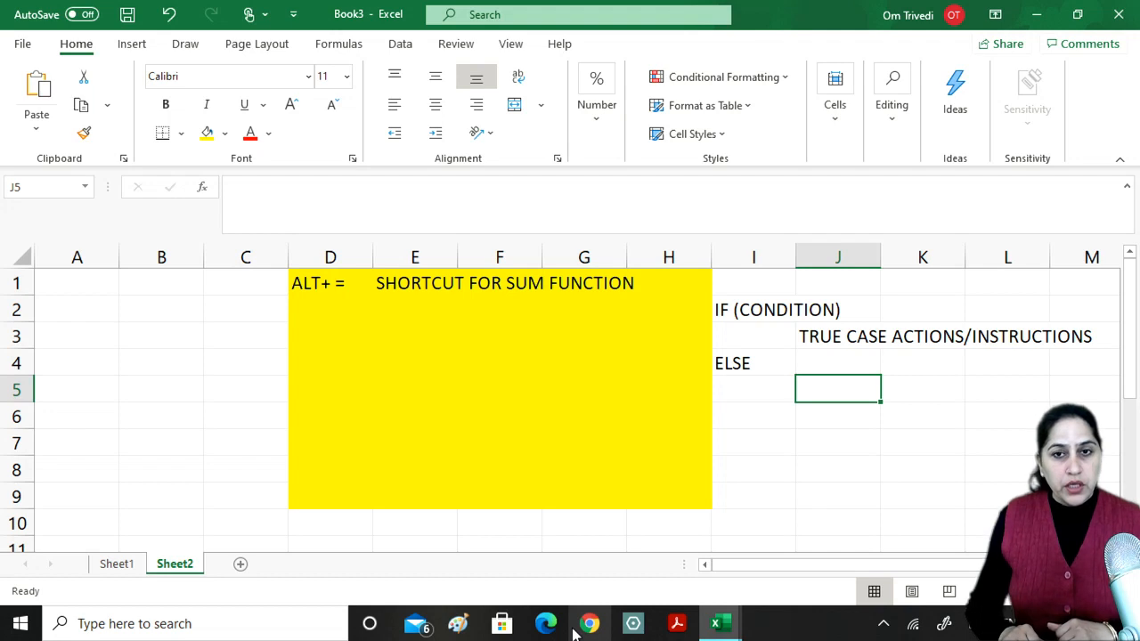
text(FAL)
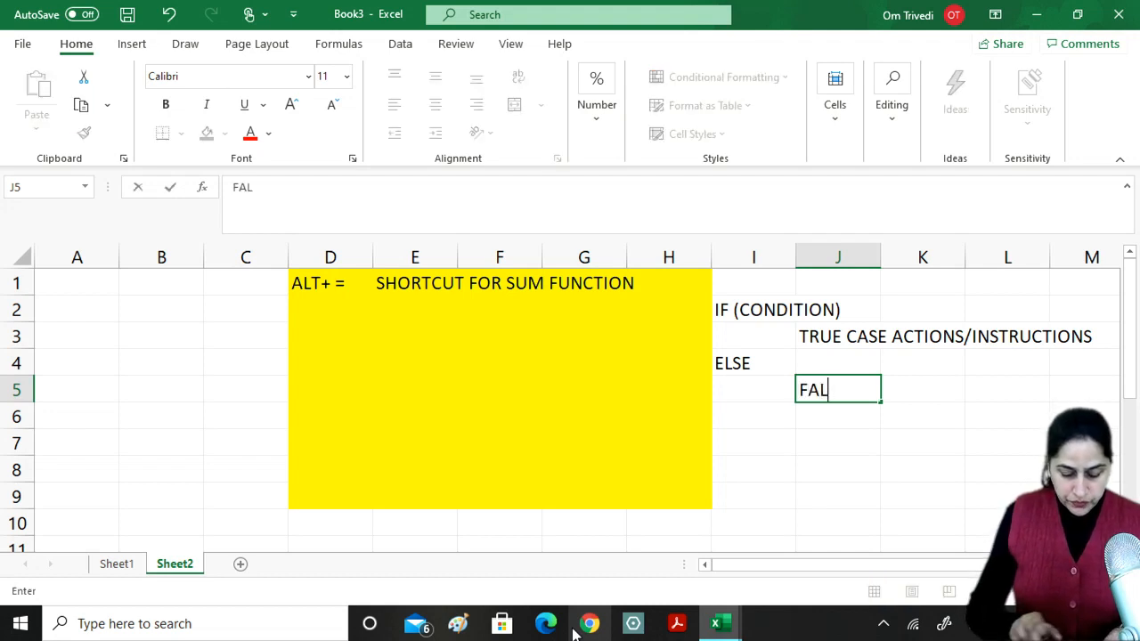
text(SE CASE )
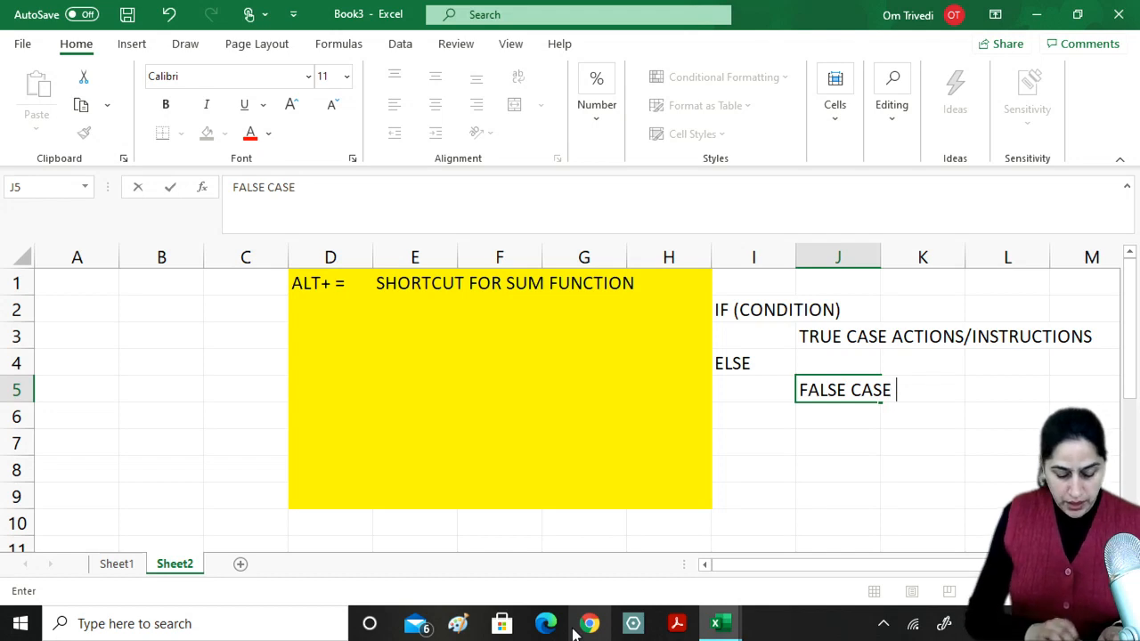
text(ACTIO)
text(NS)
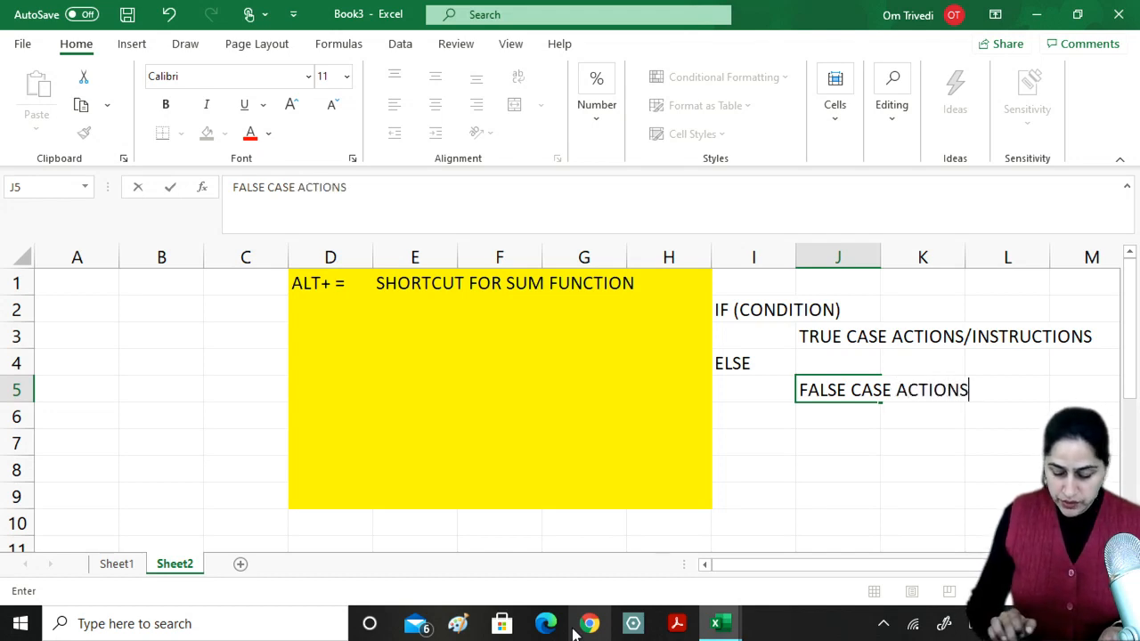
text(/INSTRU)
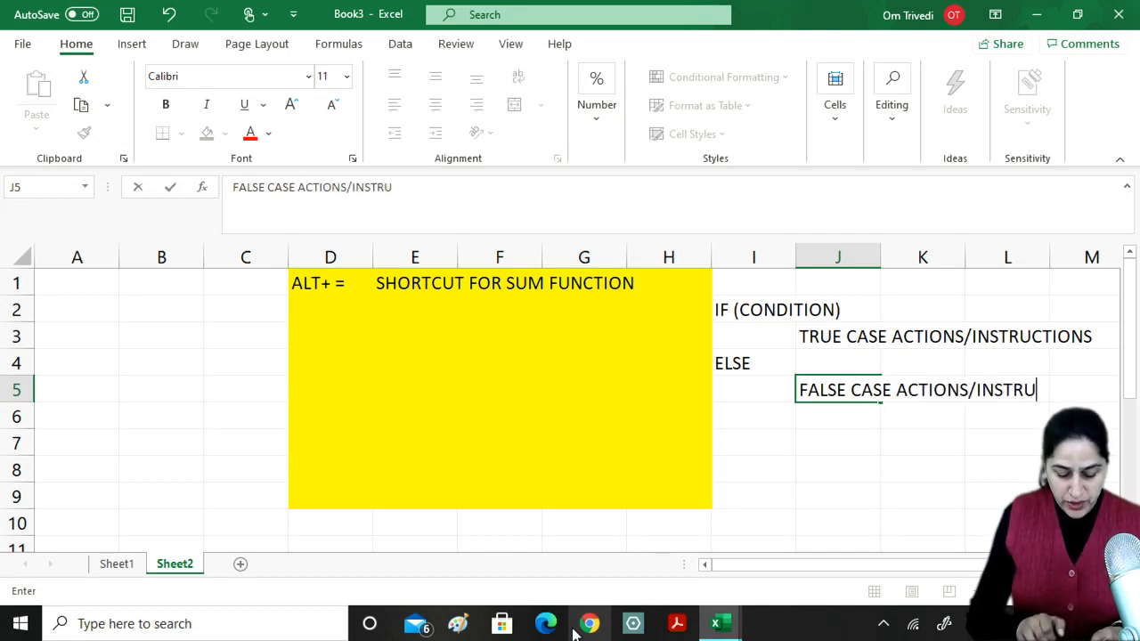
text(CTIONS)
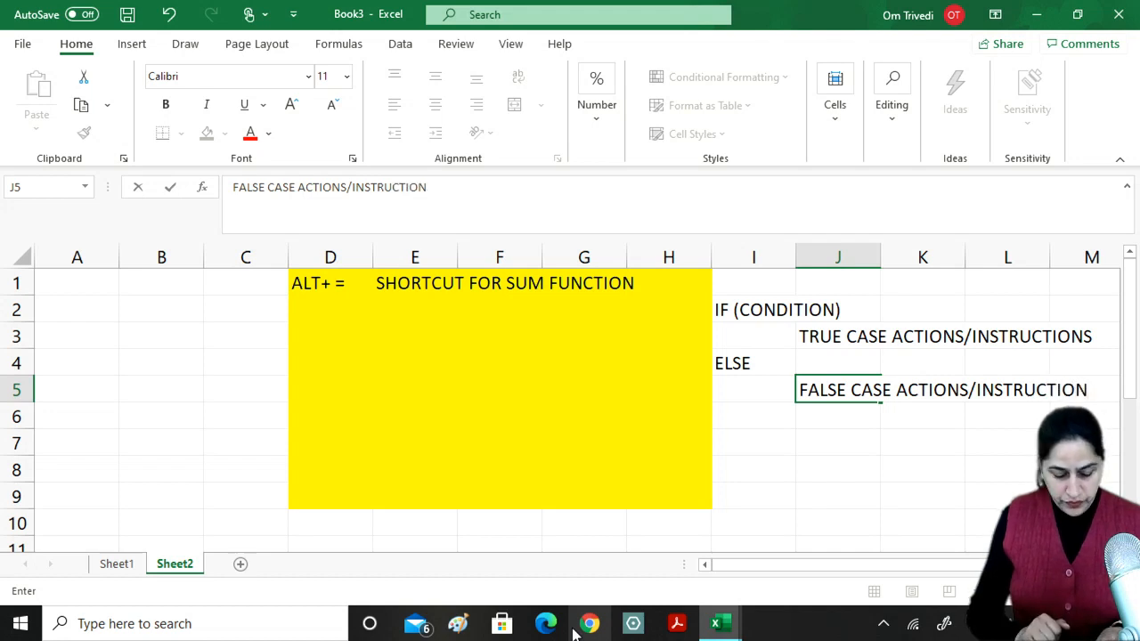
key(Return)
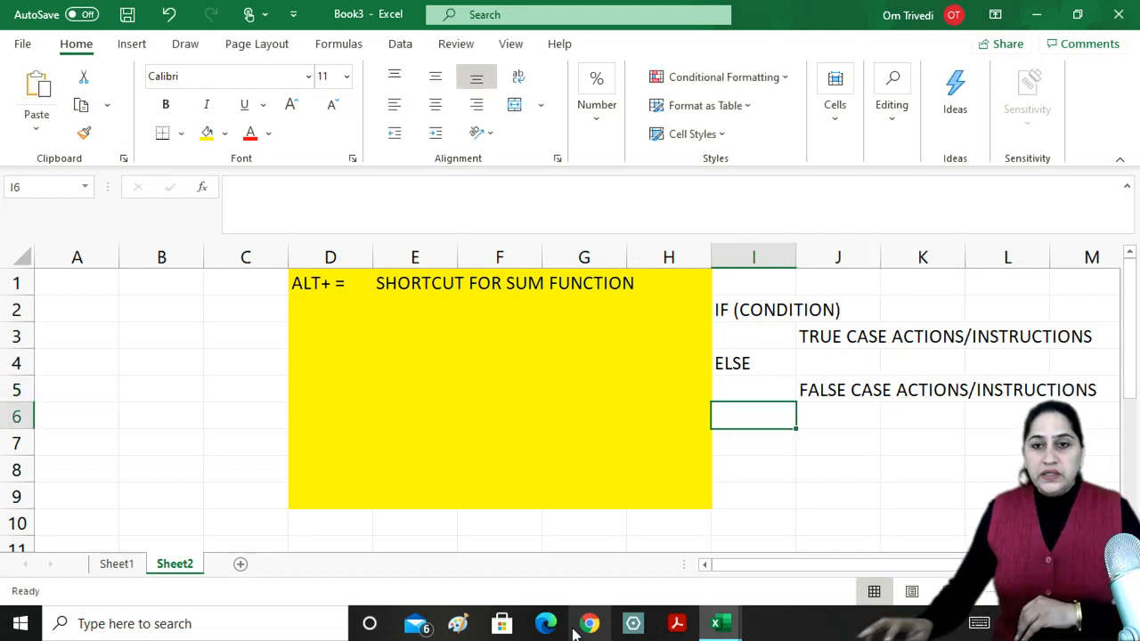
- Colour the true case text in J3 and the false case text in J5 red
click(801, 336)
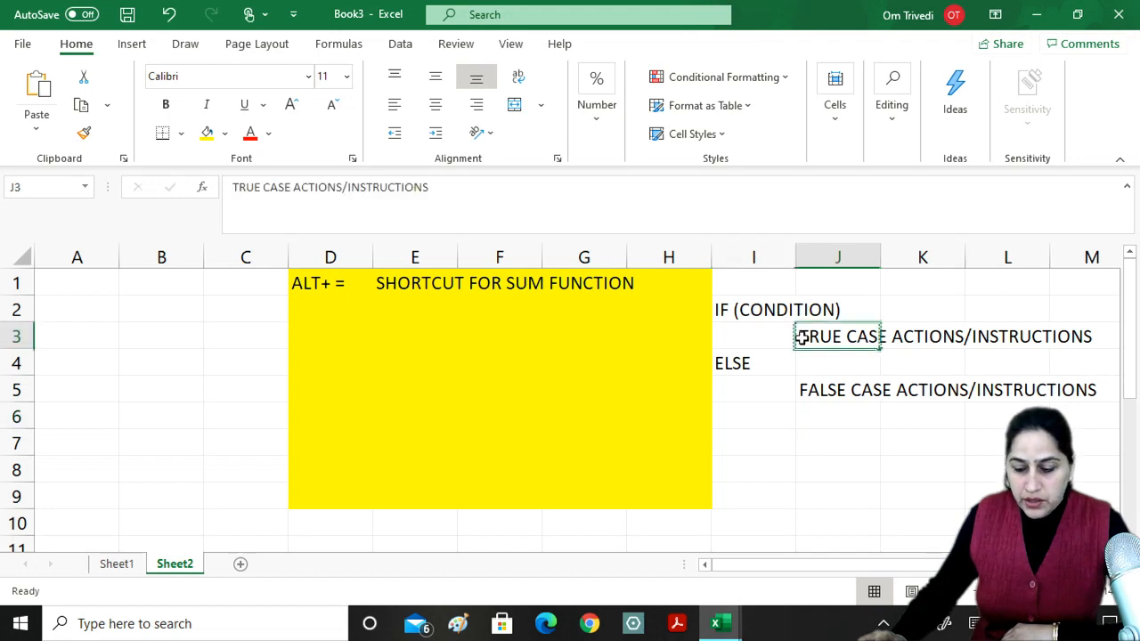
click(250, 138)
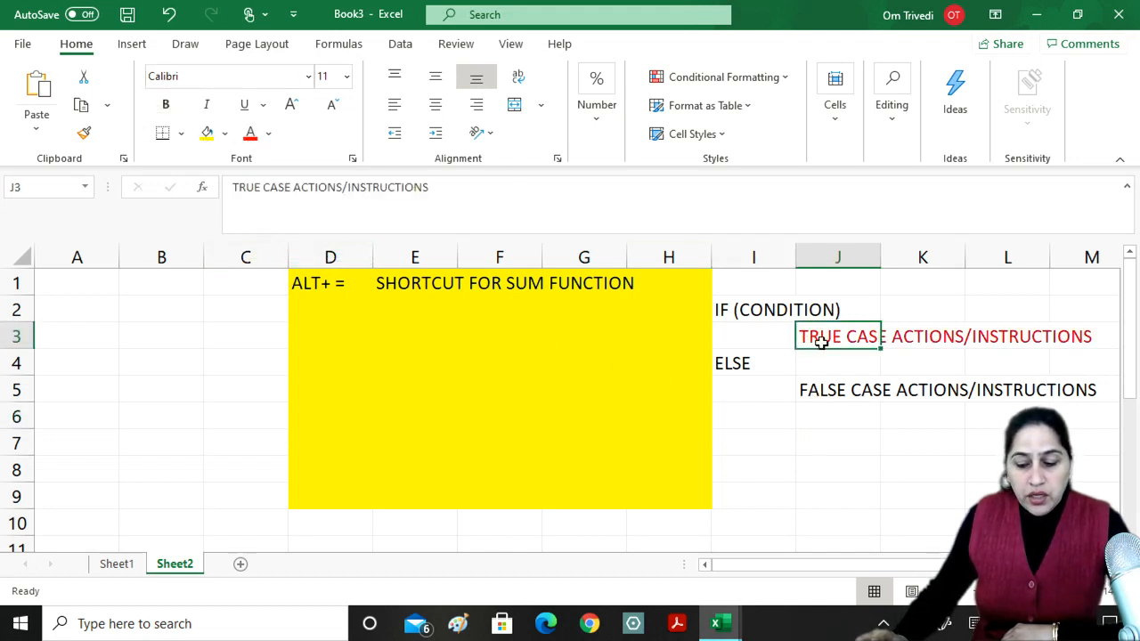
click(837, 393)
click(250, 134)
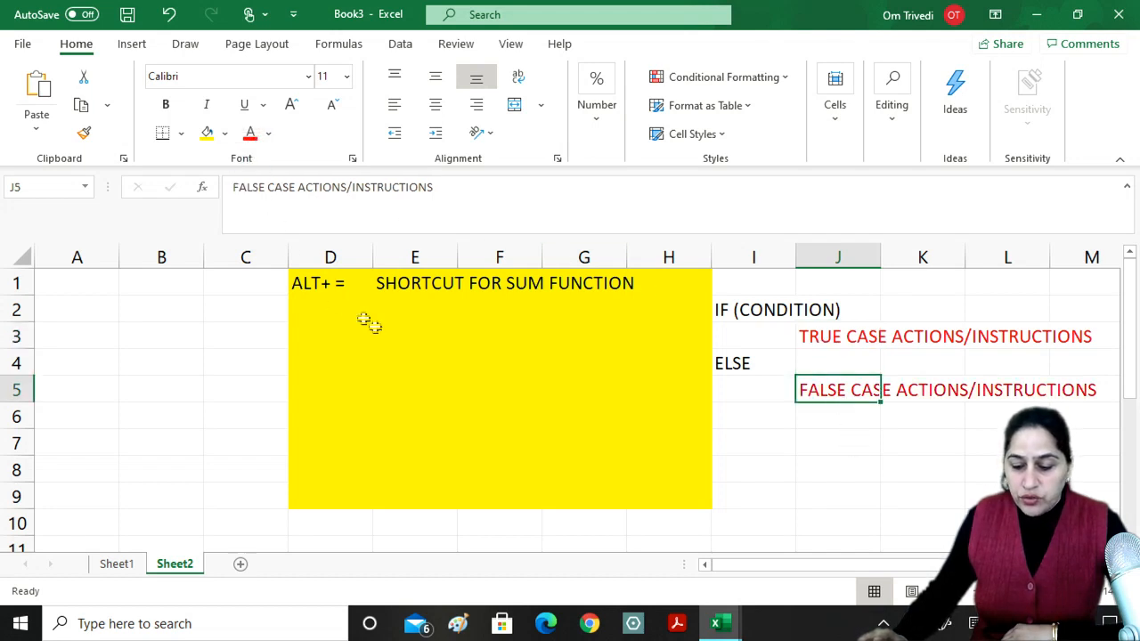
- Shade the IF-ELSE notes block I1:M6 with a light grey fill
click(864, 443)
drag(740, 283, 1083, 412)
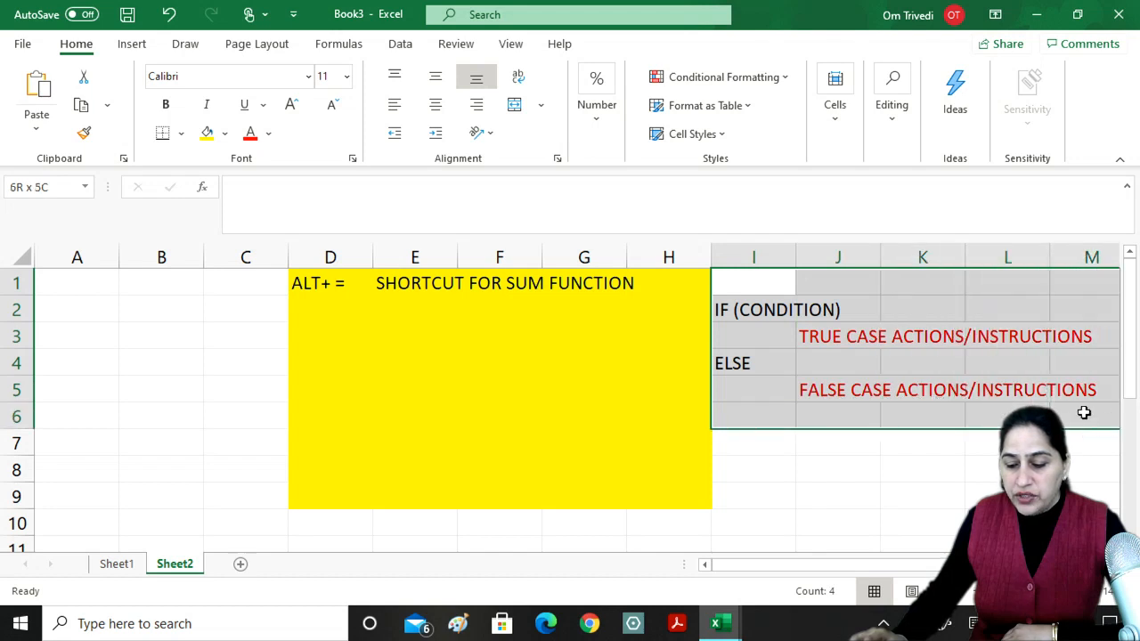
click(225, 134)
click(276, 185)
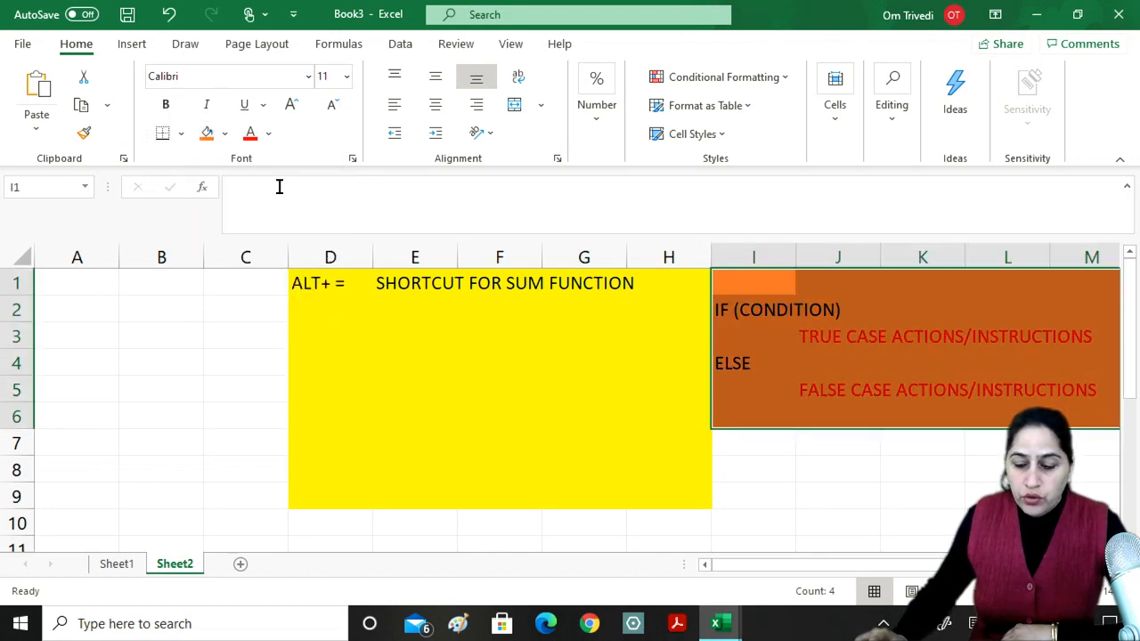
click(225, 133)
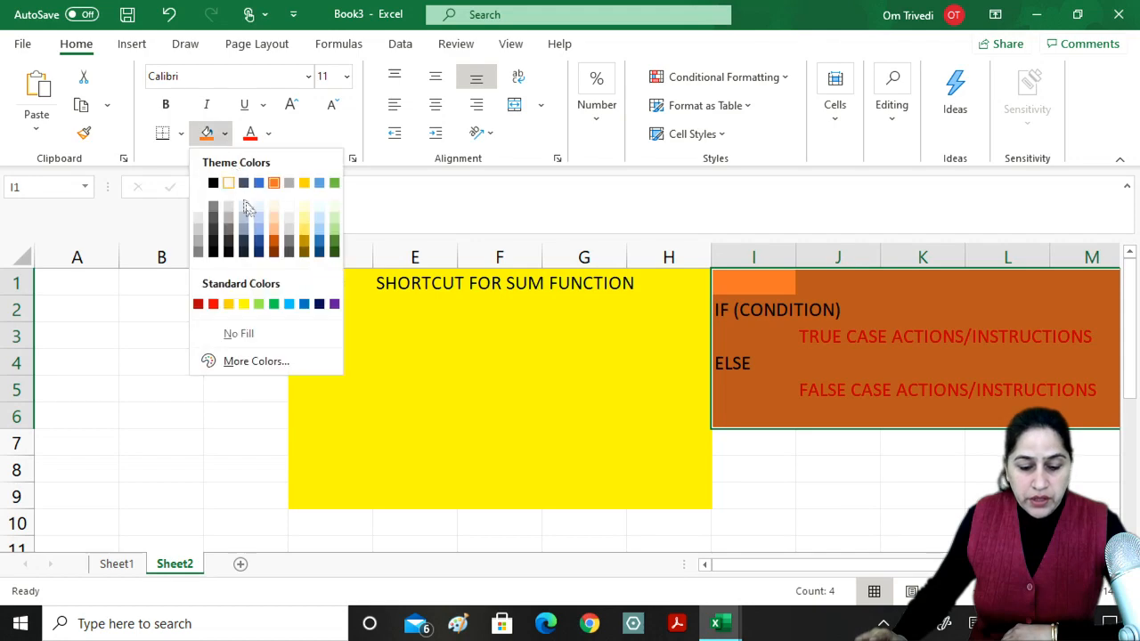
click(230, 207)
click(916, 459)
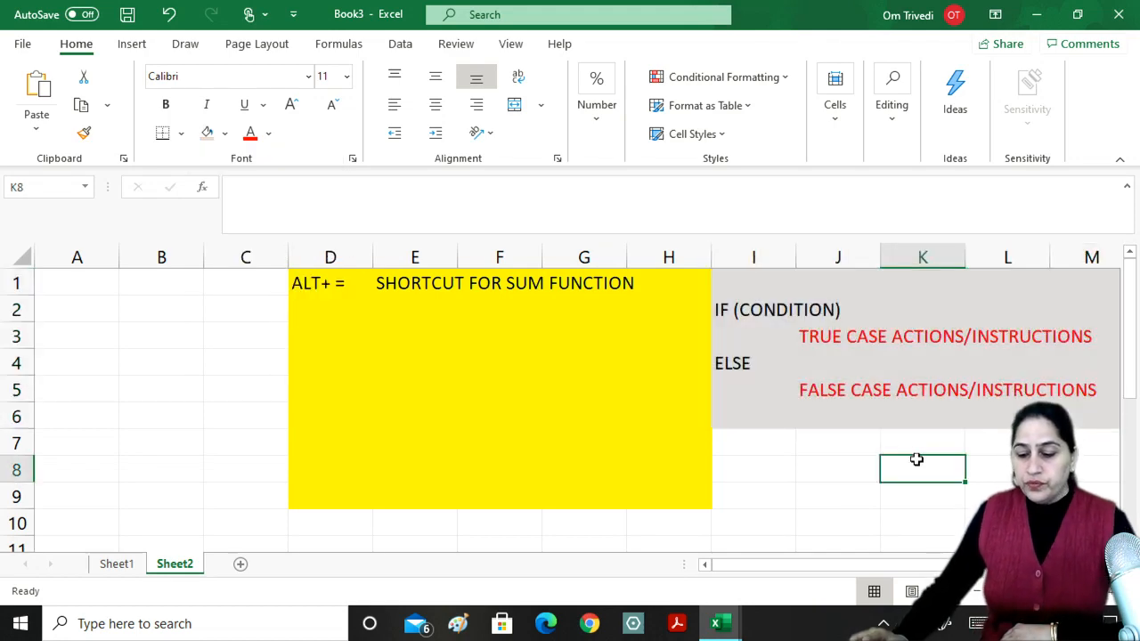
- Review the IF condition, true case, ELSE and false case lines of the IF-ELSE notes at a larger zoom
ctrl+scroll(824, 435, up, 3)
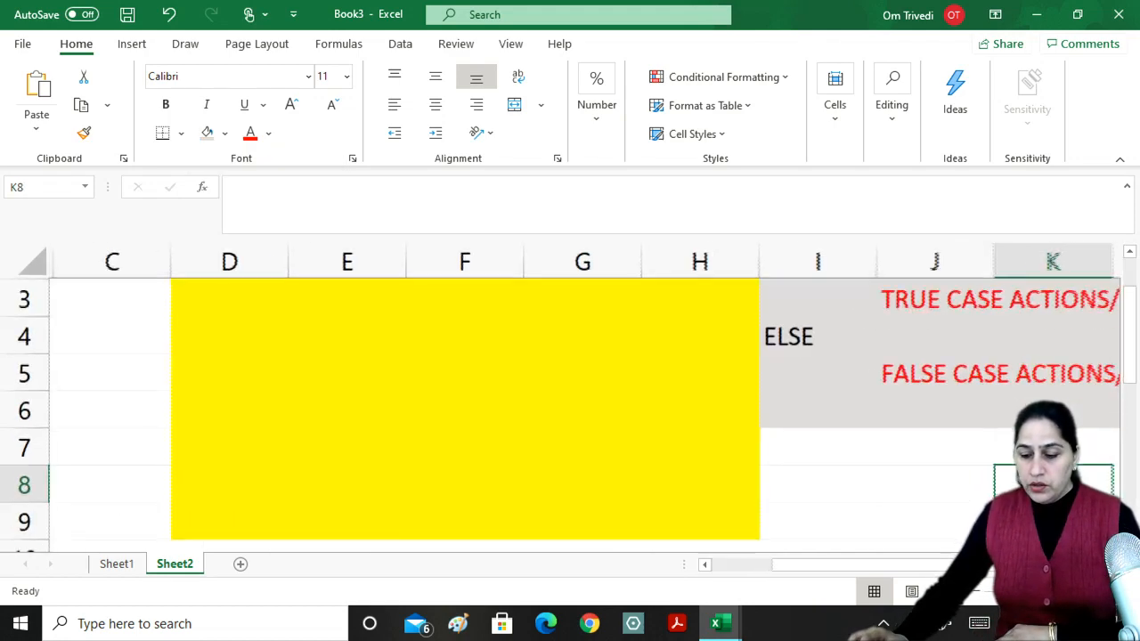
click(825, 415)
key(Up)
key(Up)
key(Up)
key(Up)
key(Up)
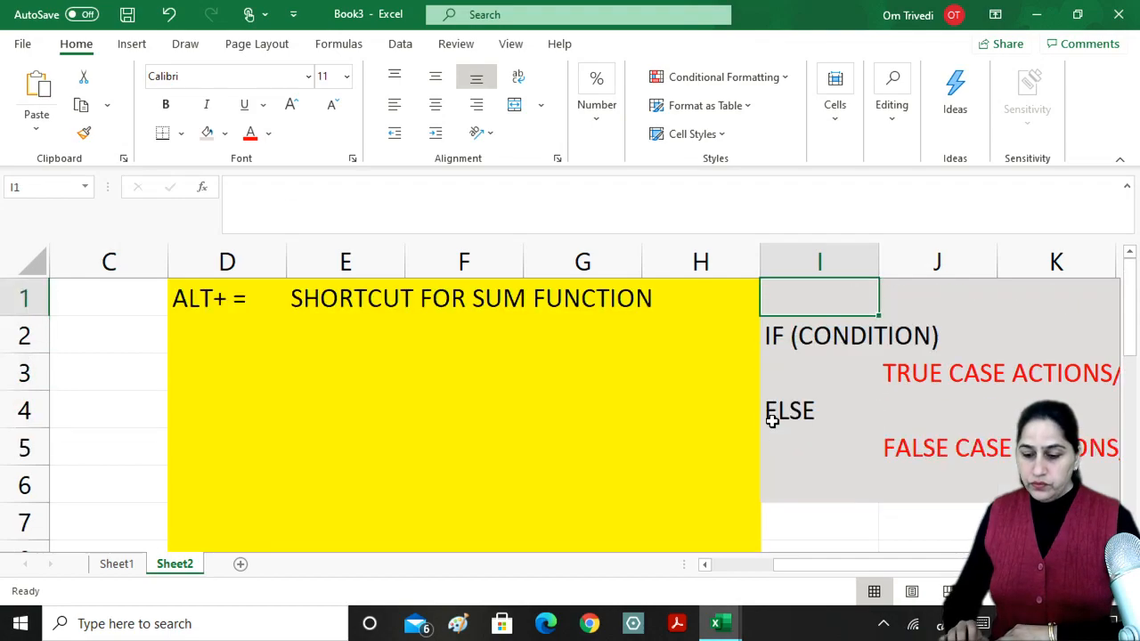
key(Right)
key(Right)
key(Right)
key(Right)
key(Right)
key(Right)
key(Right)
key(Right)
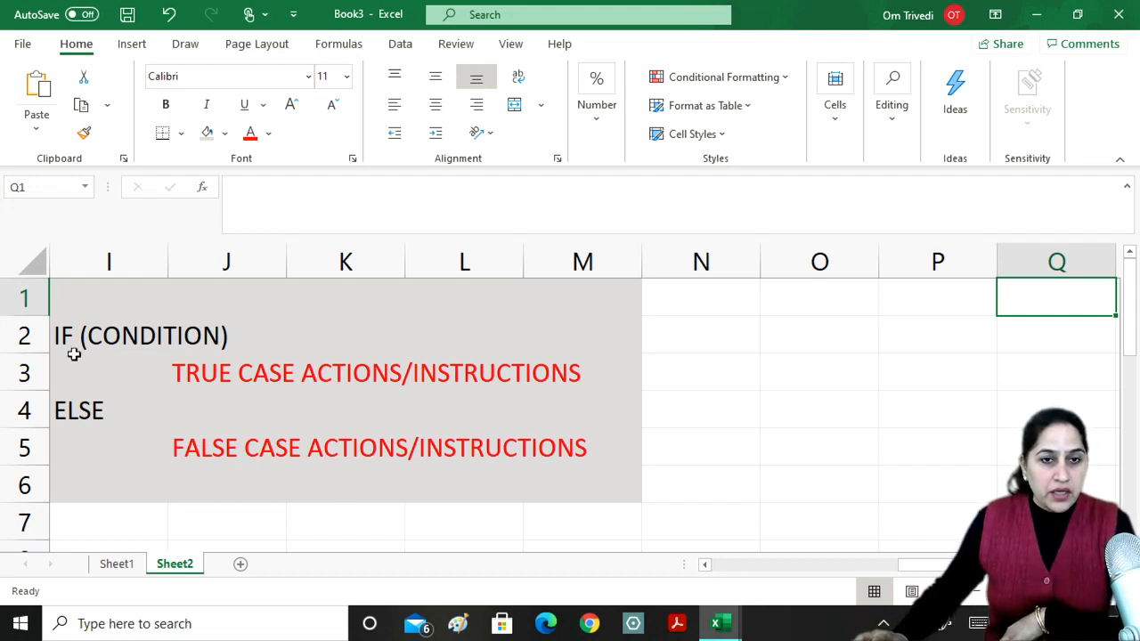
click(147, 337)
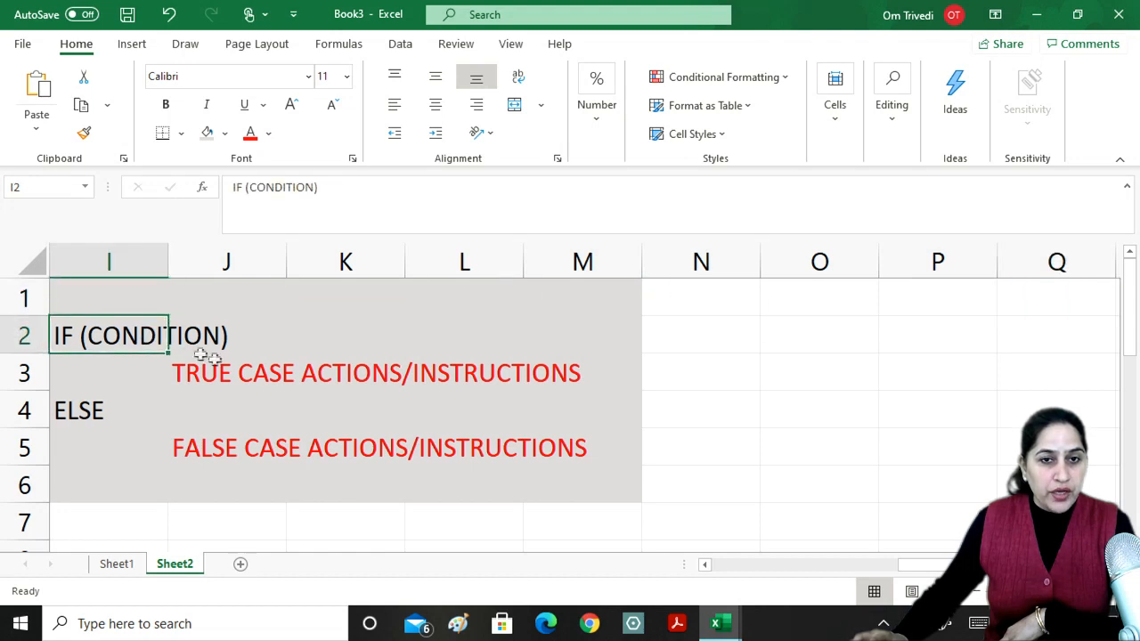
click(272, 377)
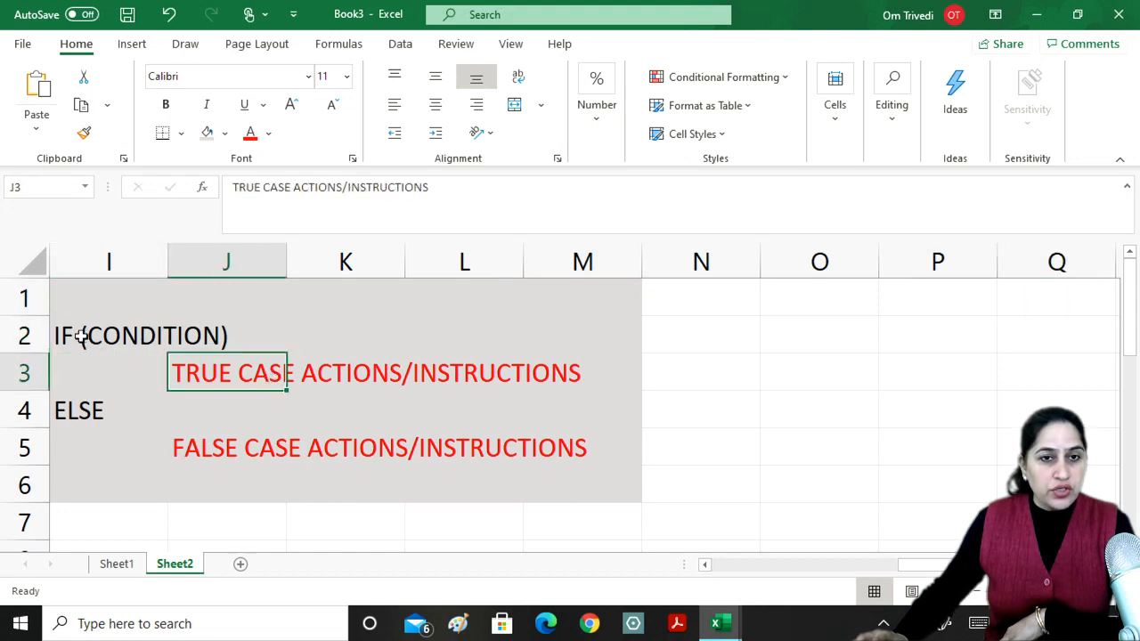
click(85, 414)
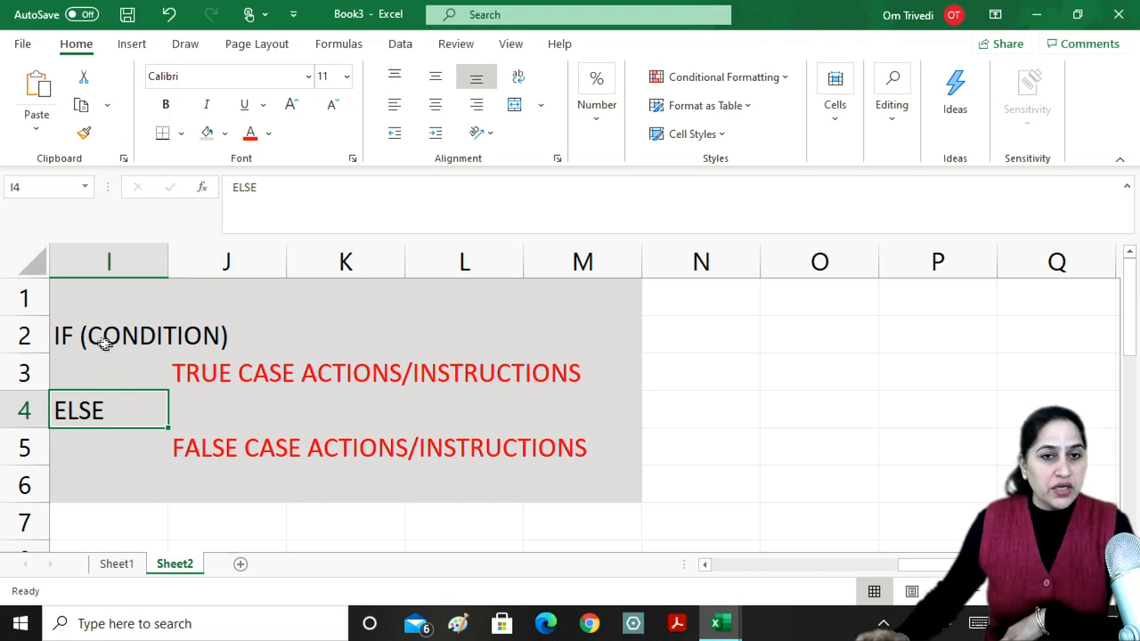
click(224, 454)
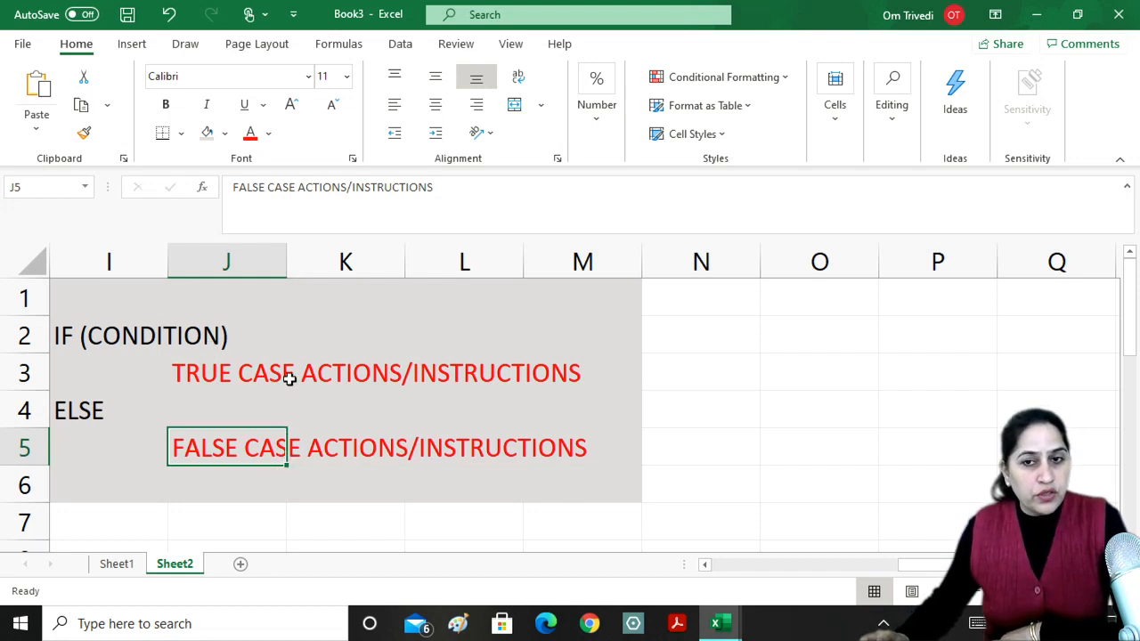
click(305, 450)
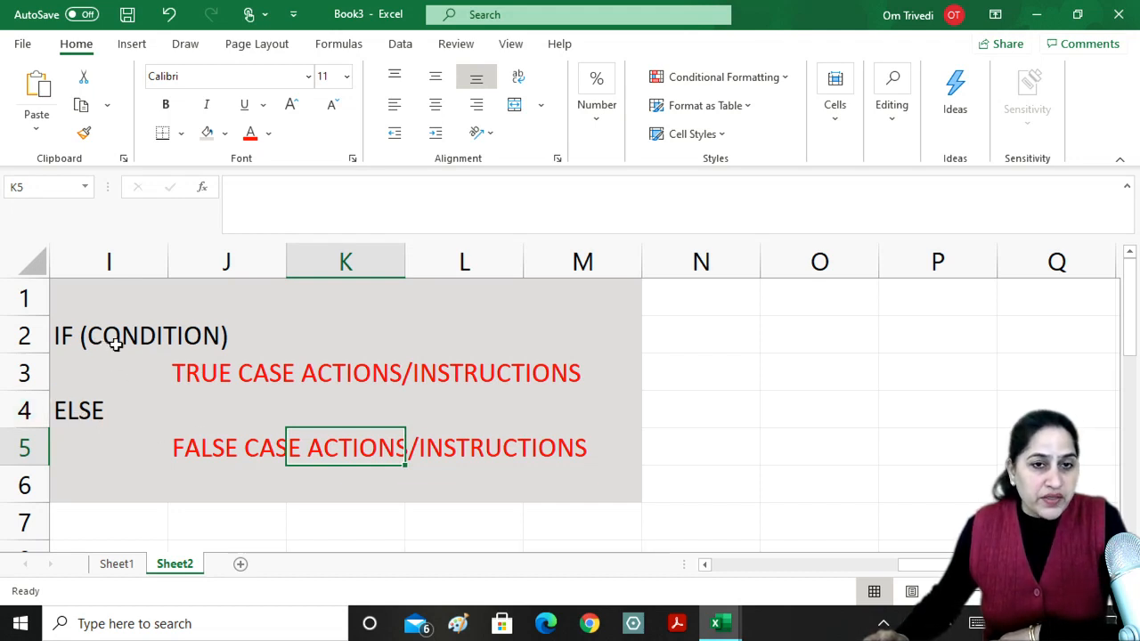
- Enter "IF()" in cell I7, directly below the shaded IF-ELSE block
click(101, 512)
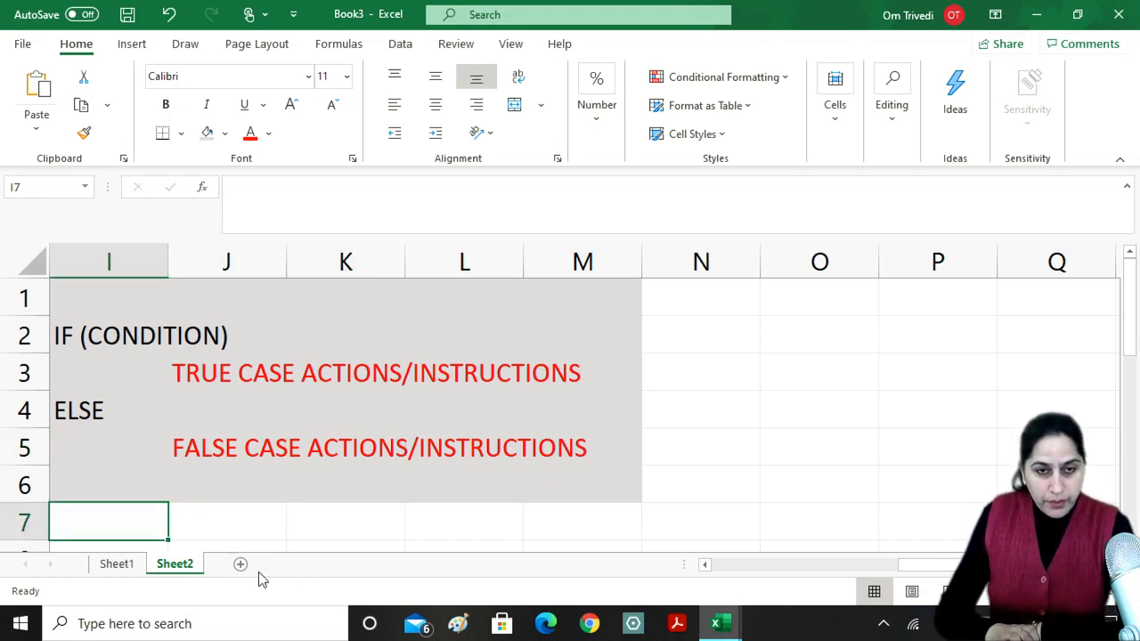
text(IF)
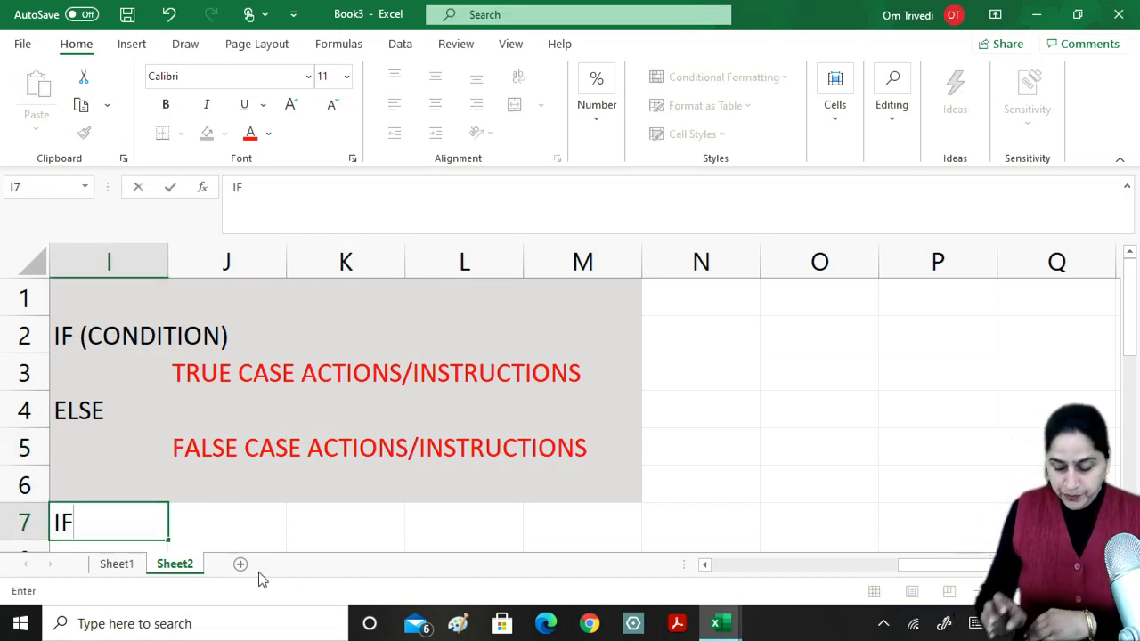
text(())
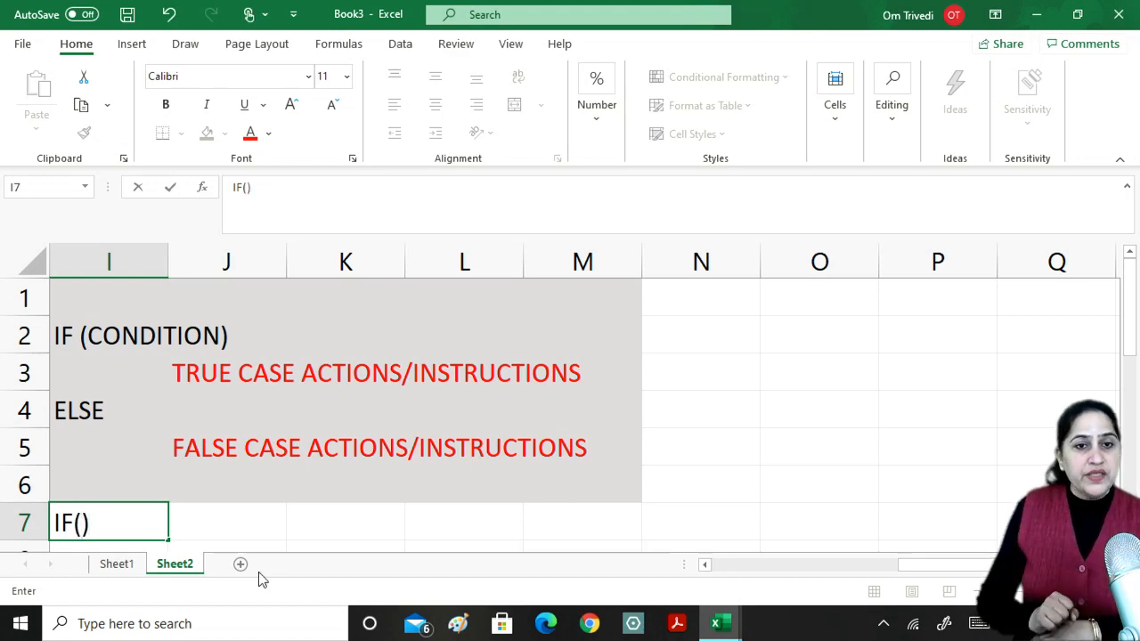
key(Left)
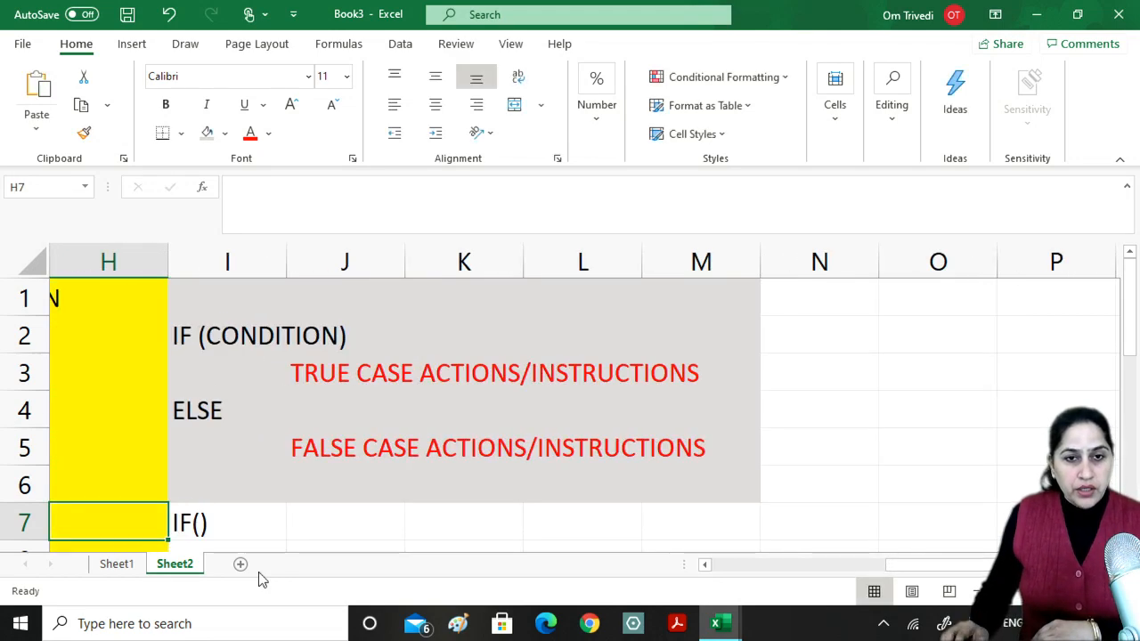
key(Right)
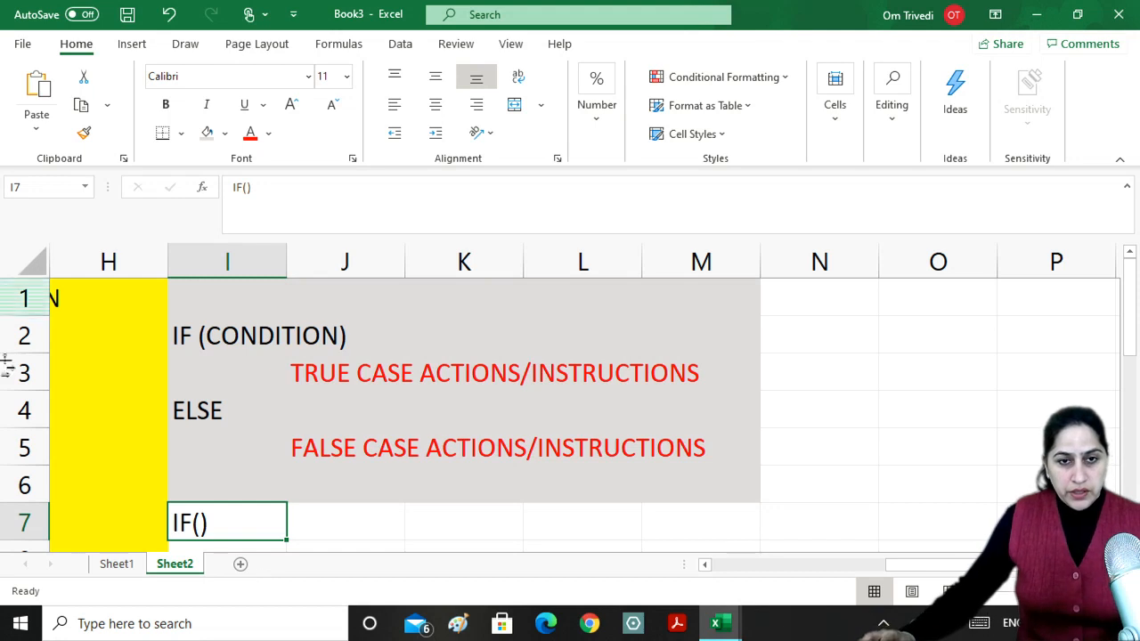
- Fill in the parentheses in I7 so the syntax note reads "IF(CONDITION,TRUE CASE,FALSE CASE)"
double_click(224, 529)
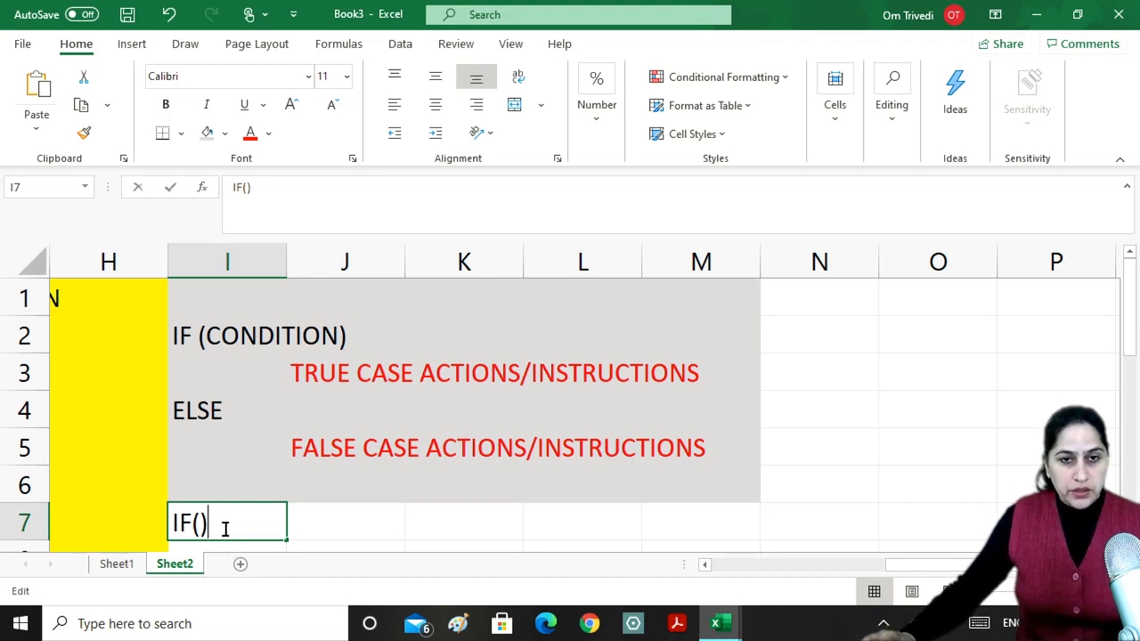
click(206, 526)
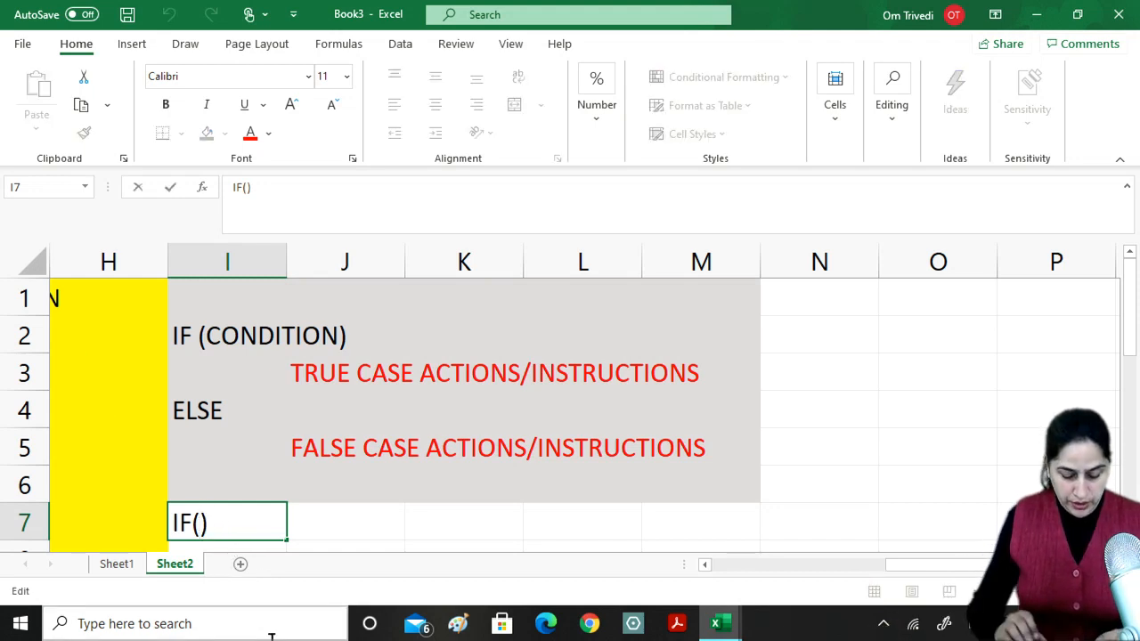
text(CONDITION)
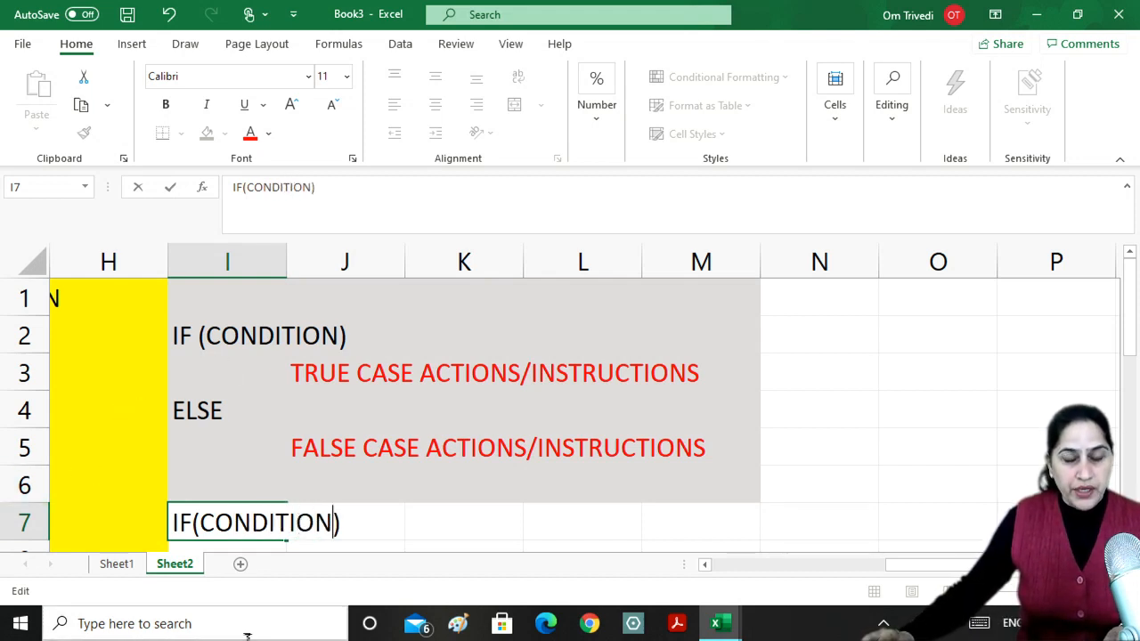
text(,)
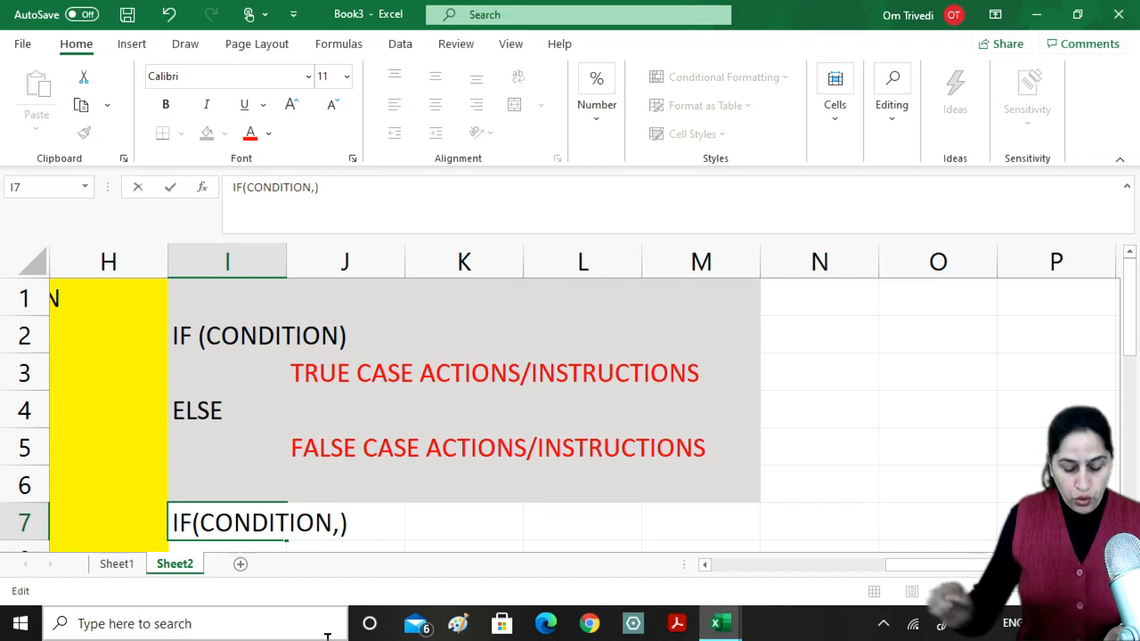
text(TRU)
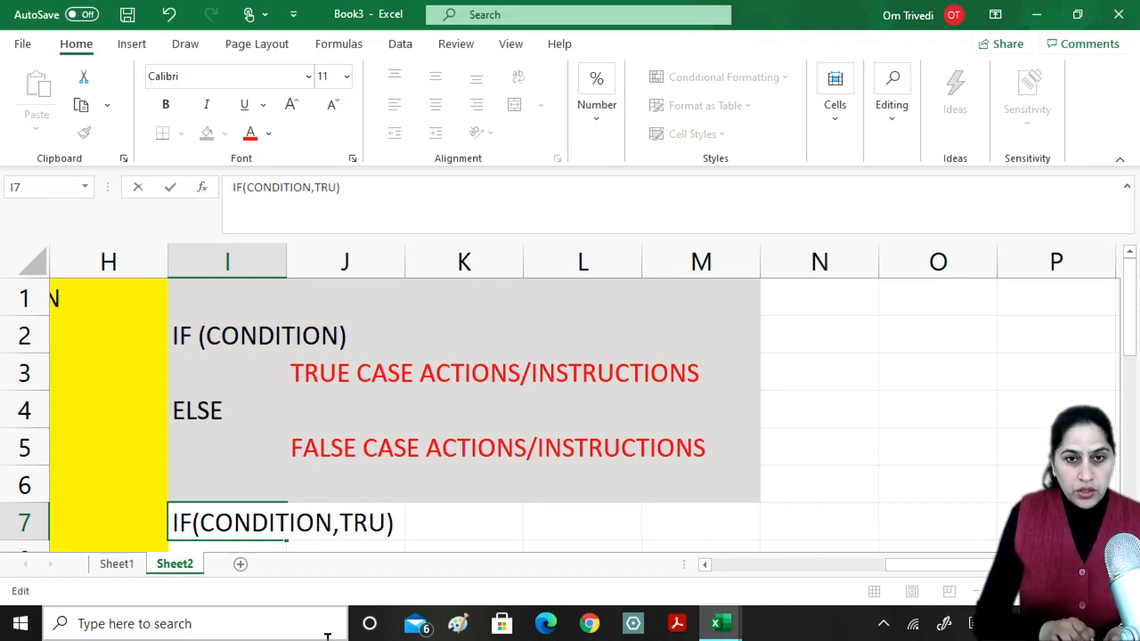
text(E CASE)
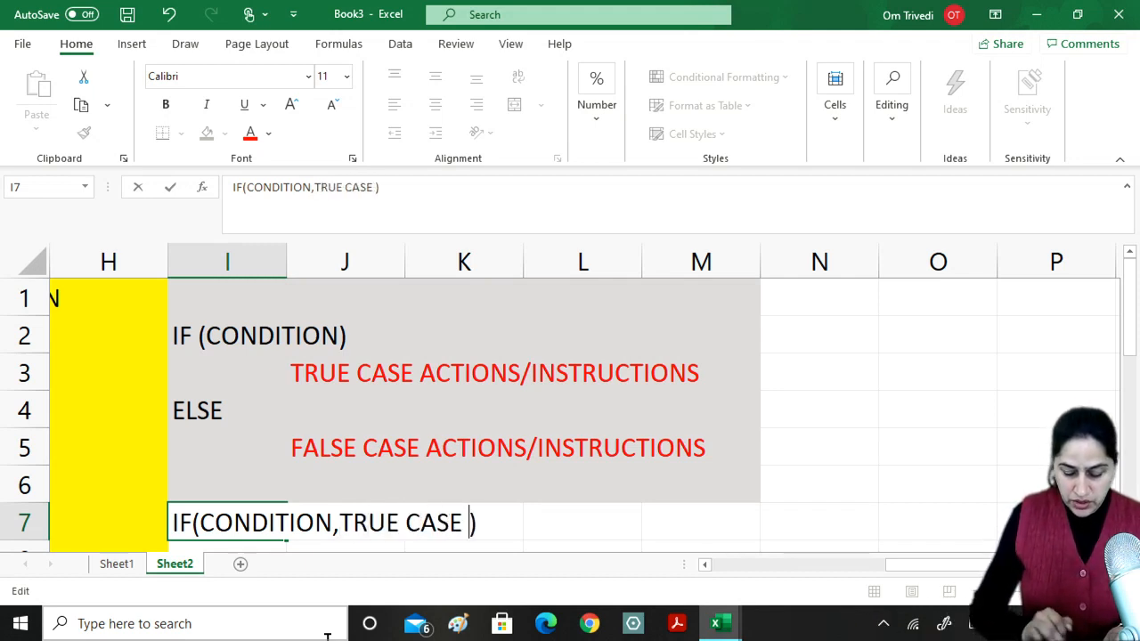
key(BackSpace)
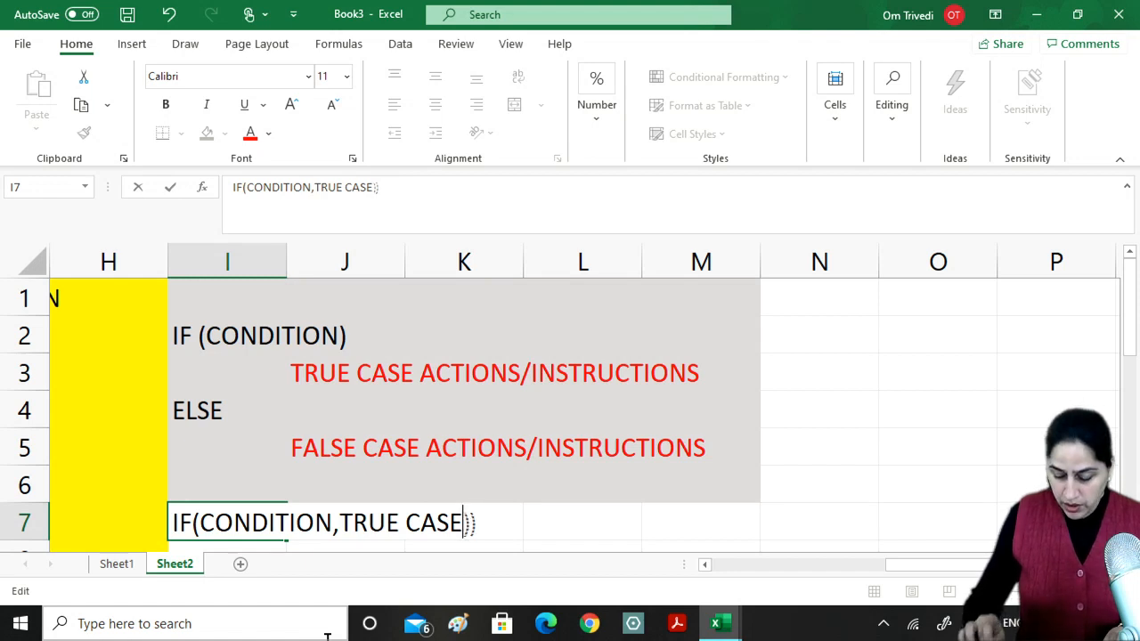
text(,FA)
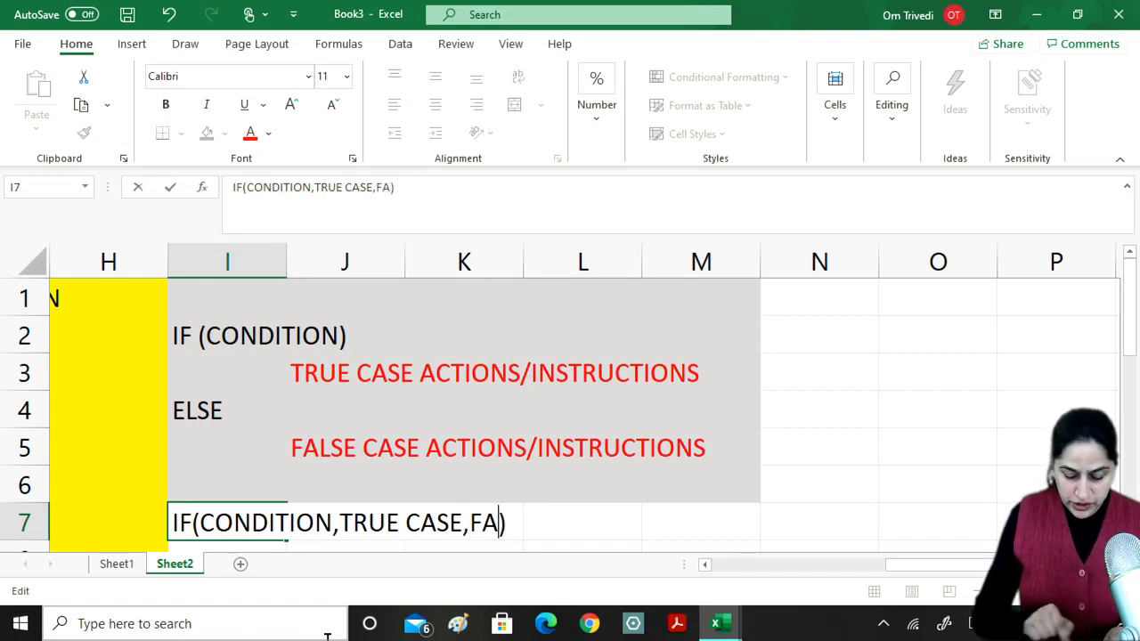
text(LSE CAS)
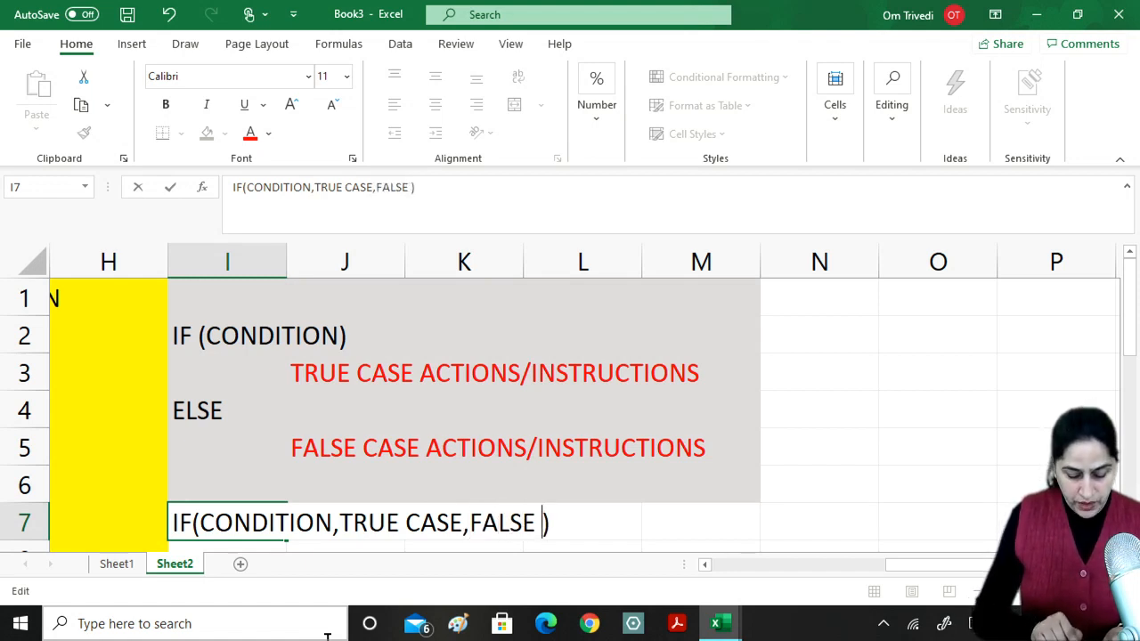
text(E)
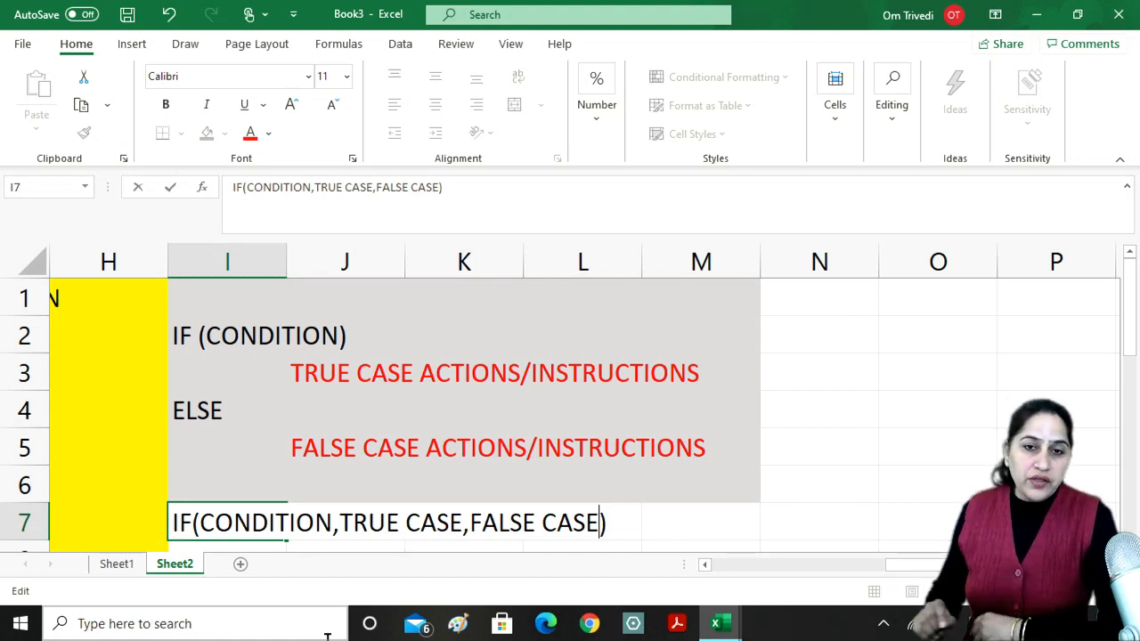
key(Return)
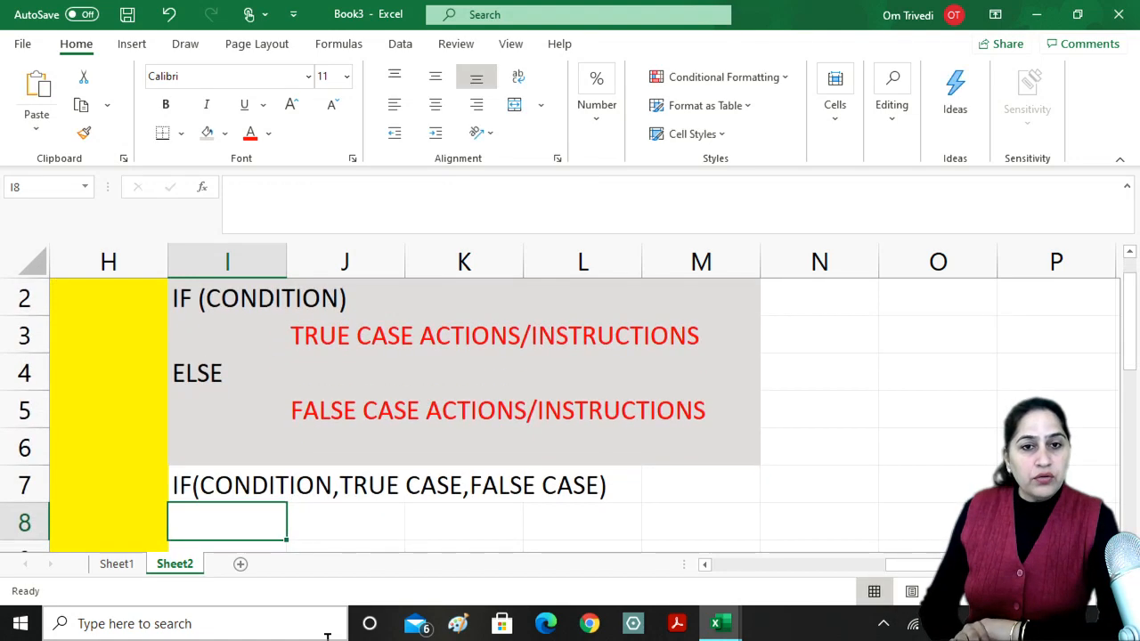
- Compare the IF function syntax in row 7 with the IF-ELSE structure in the shaded block above it
key(Up)
key(Up)
key(Up)
key(Up)
key(Up)
key(Up)
key(Up)
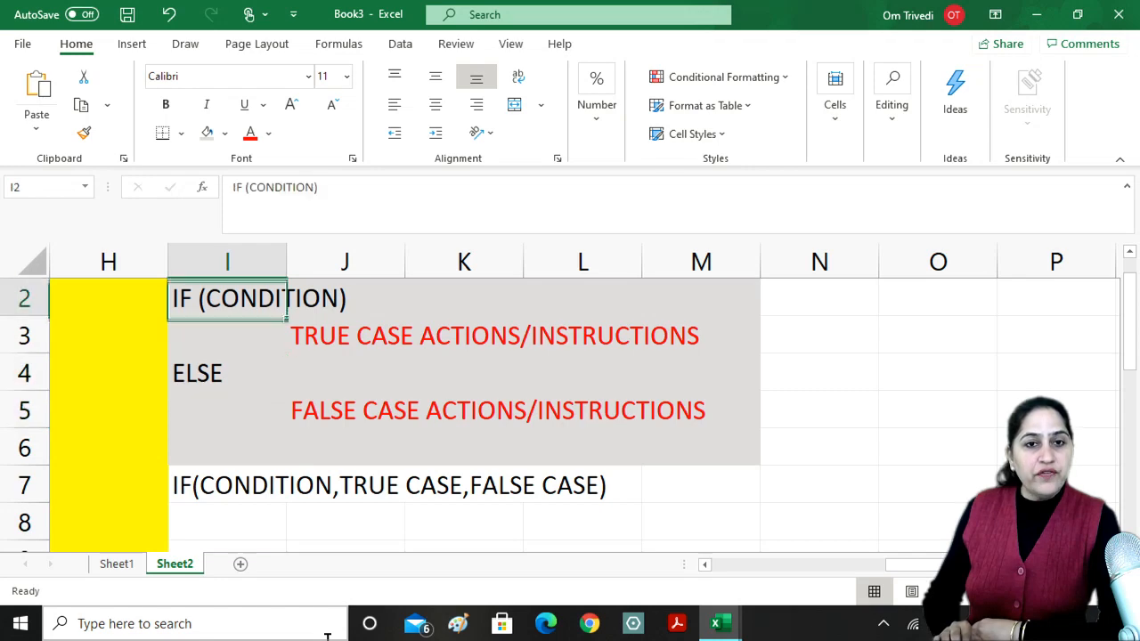
key(Down)
key(Down)
key(Down)
key(Down)
key(Down)
key(Down)
key(Down)
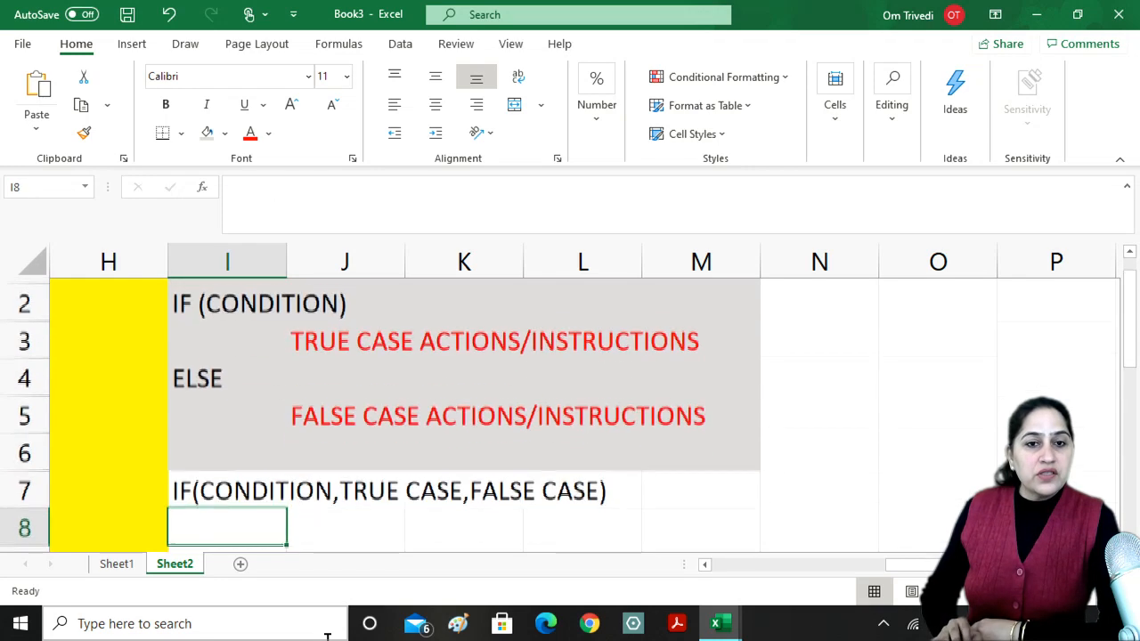
key(Up)
key(Right)
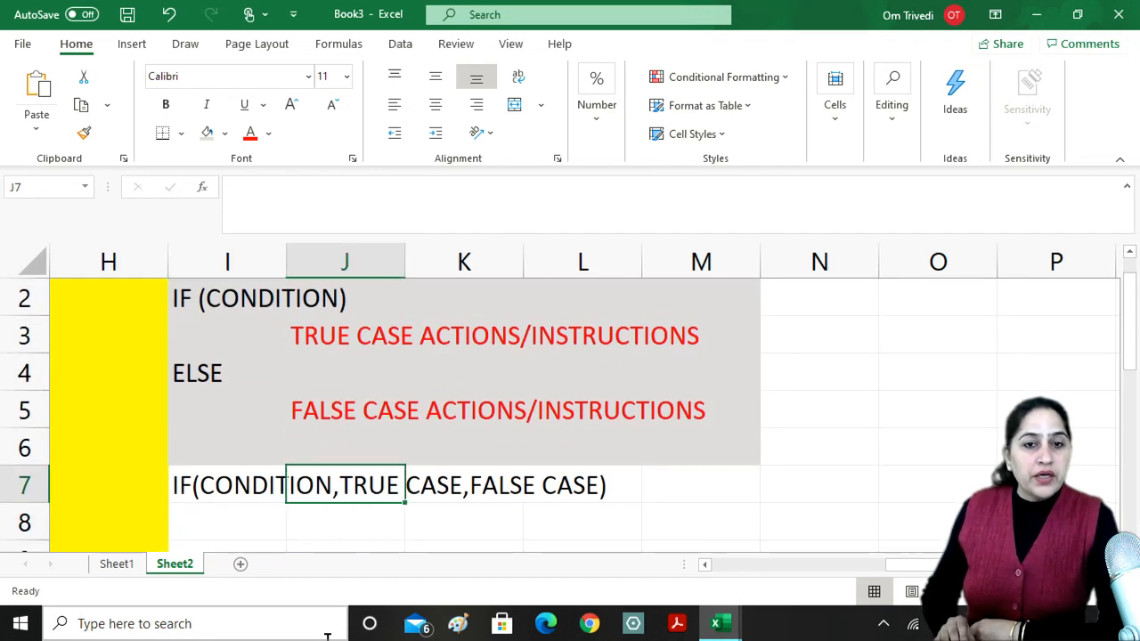
key(Right)
key(Right)
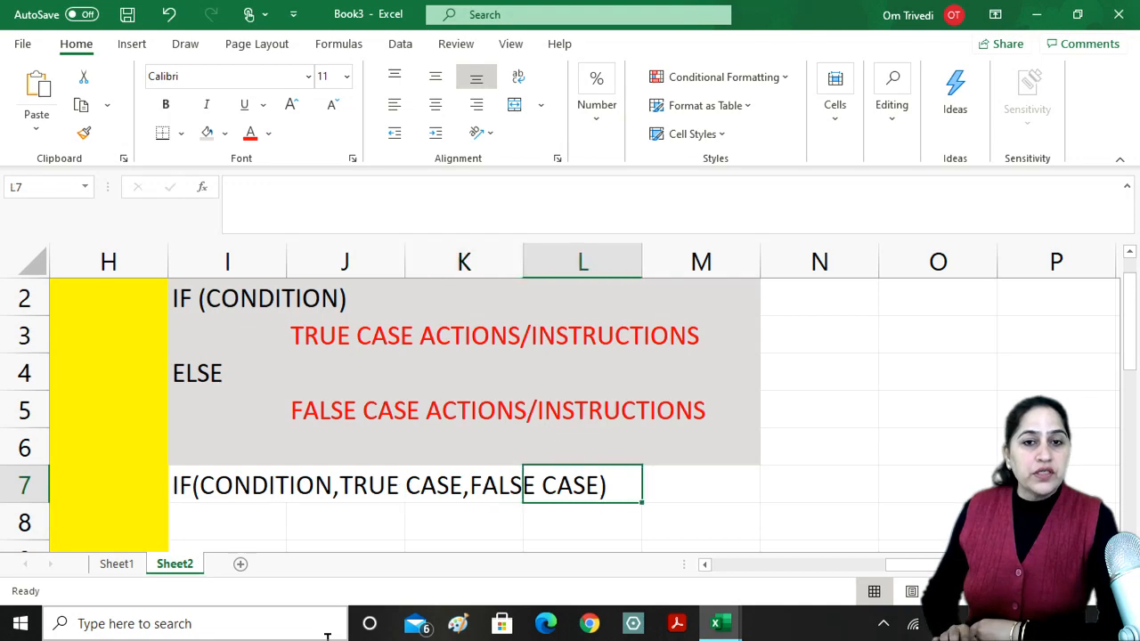
key(Up)
key(Up)
key(Up)
key(Up)
key(Up)
key(Up)
key(Down)
key(Down)
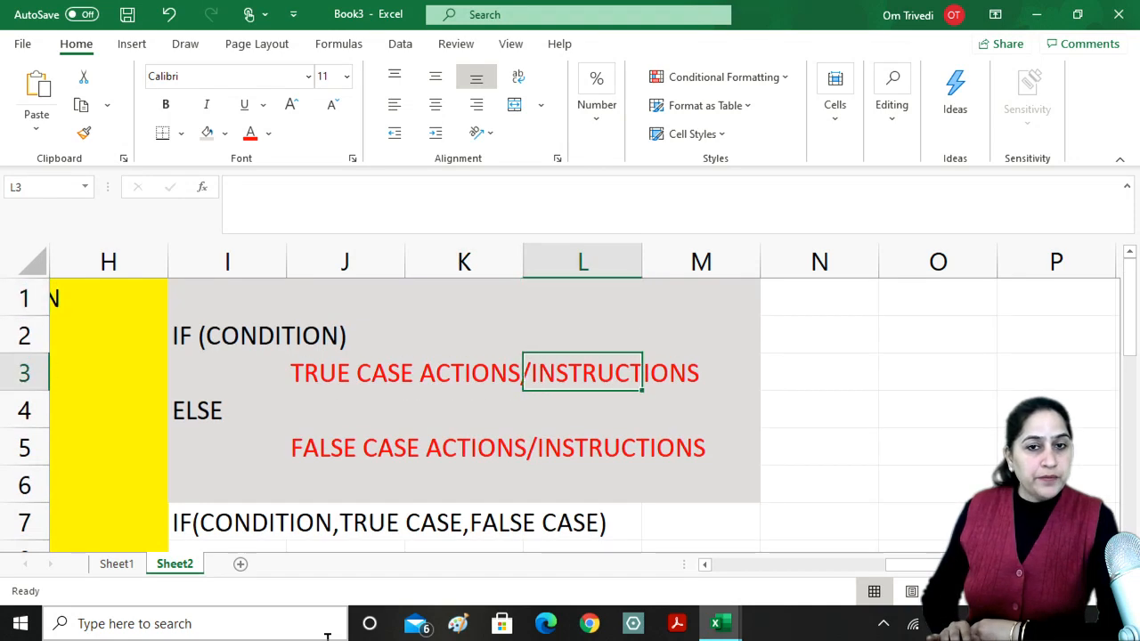
key(Down)
key(Down)
key(Down)
key(Down)
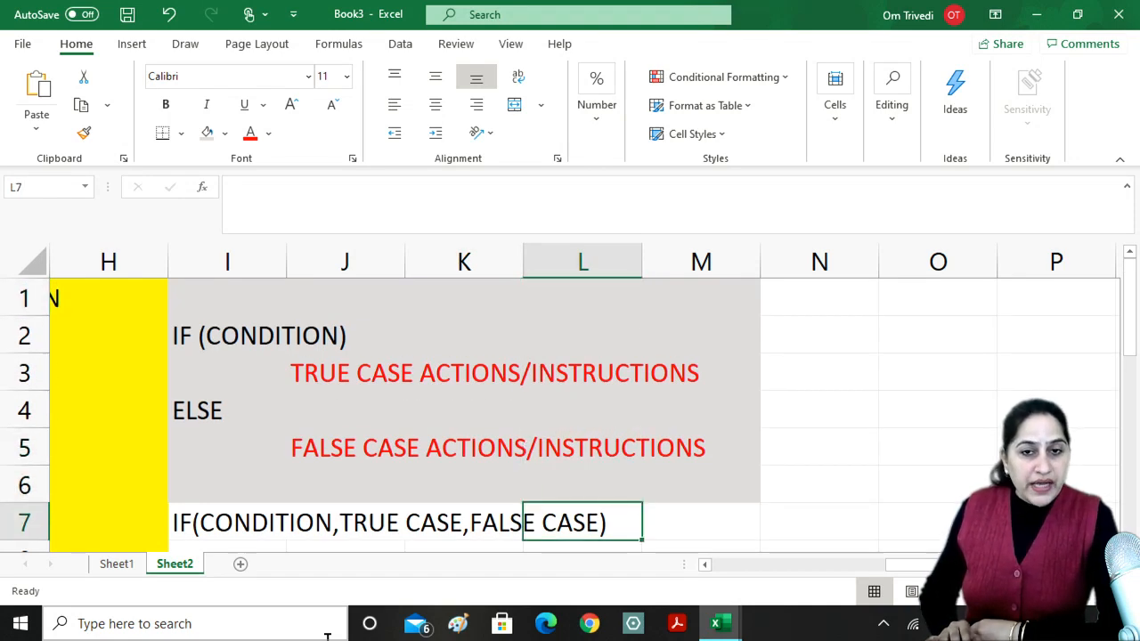
key(Left)
key(Left)
key(Left)
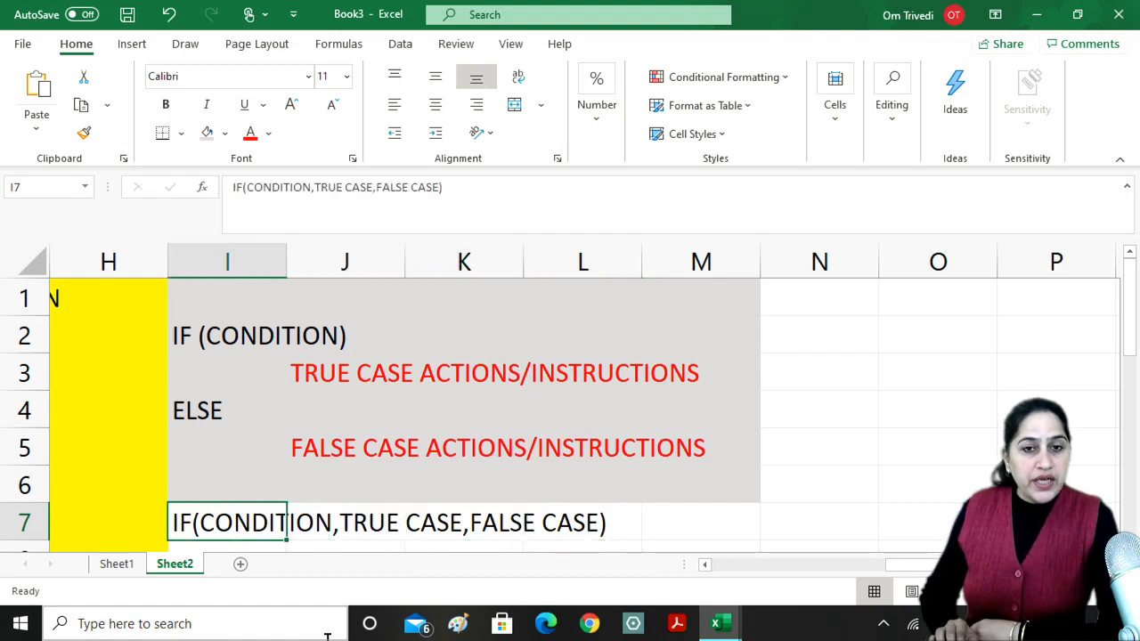
- Switch to Sheet1 and begin the grade entry in G2 with "IF("
key(Right)
key(Right)
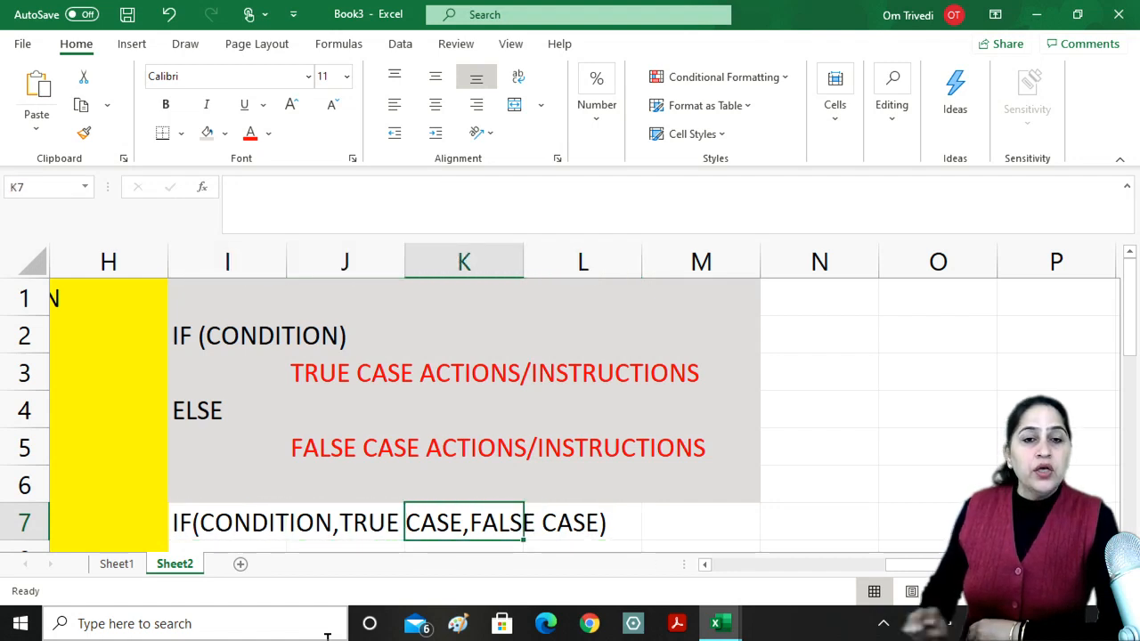
click(116, 565)
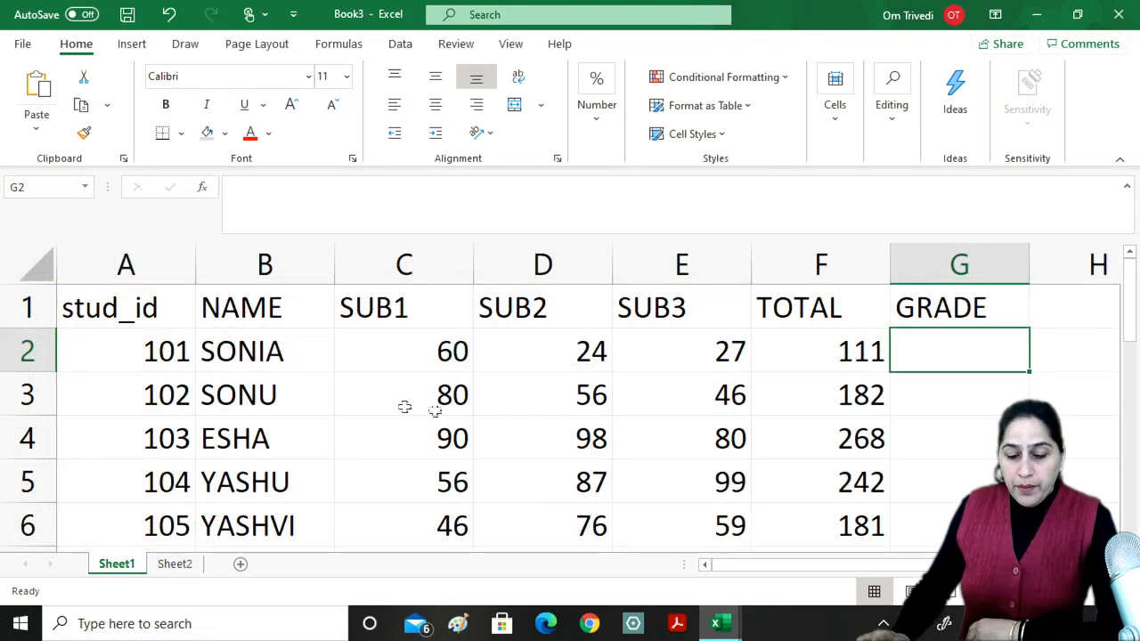
text(IF)
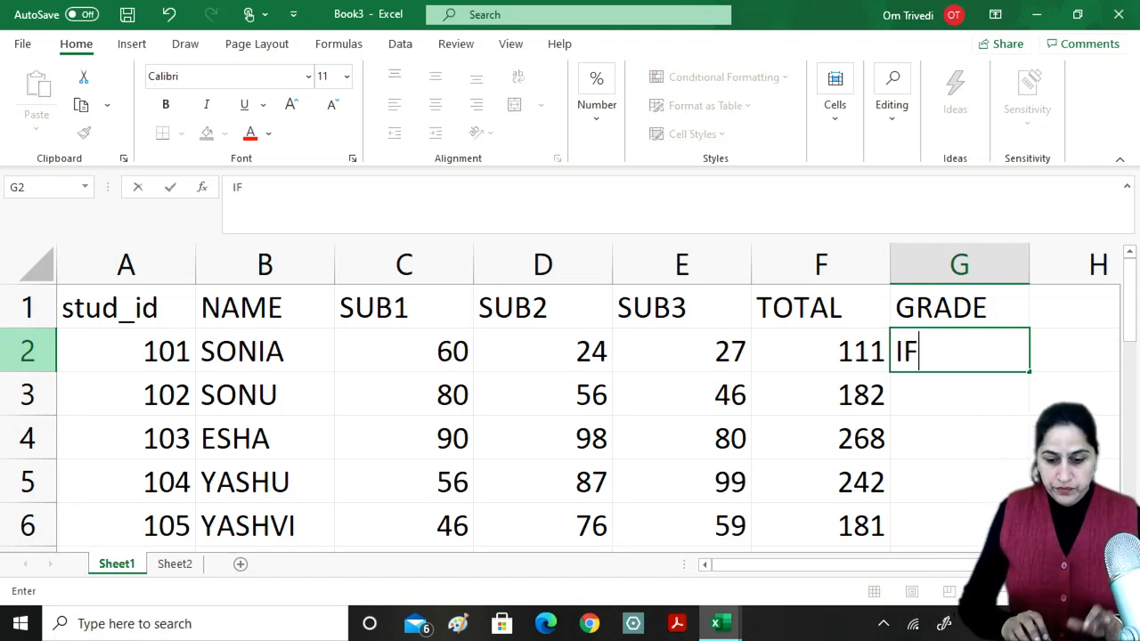
text(()
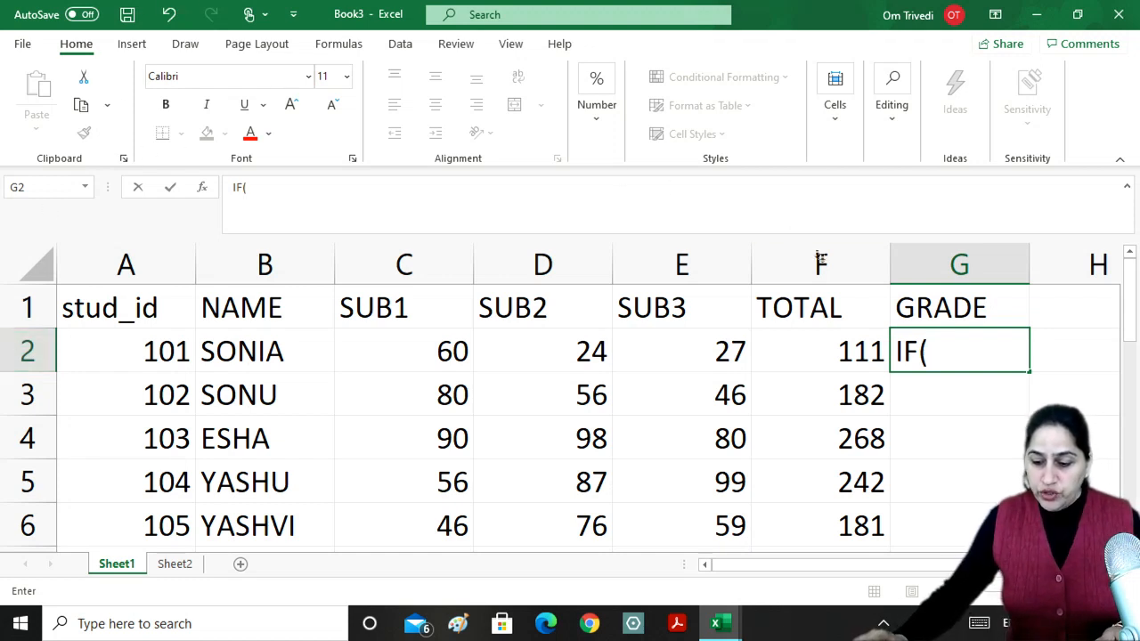
click(809, 356)
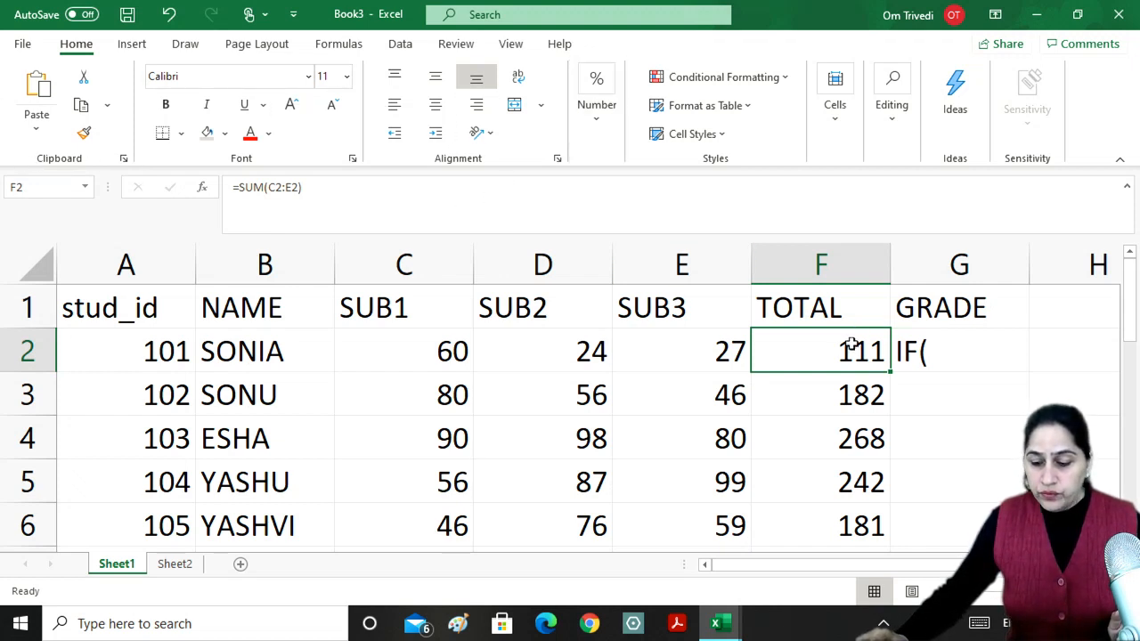
click(953, 353)
double_click(954, 354)
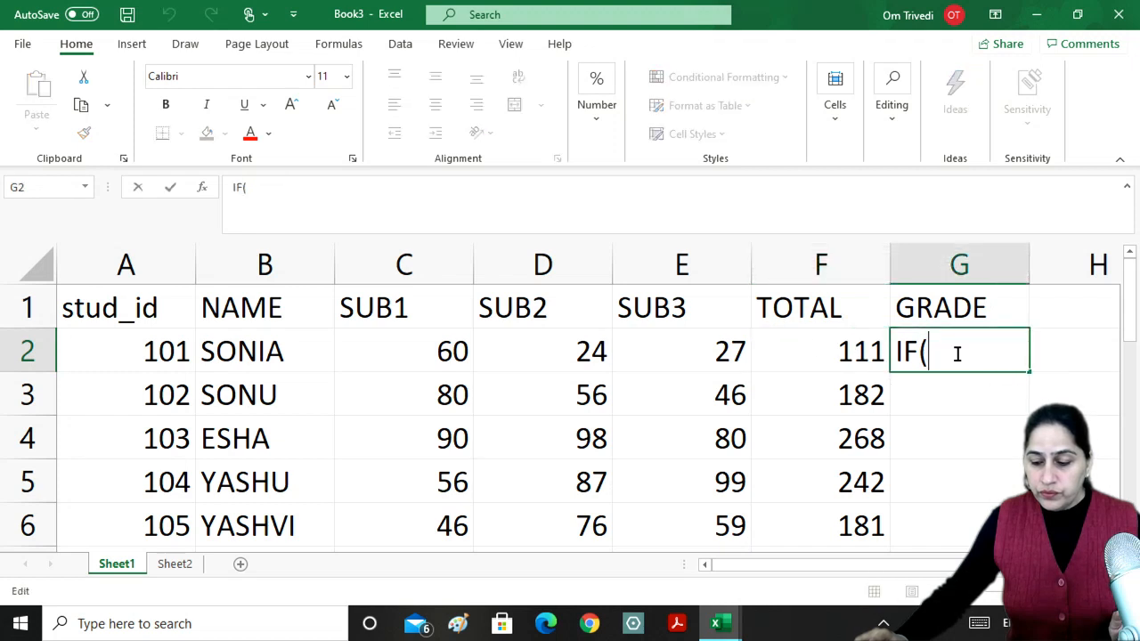
click(812, 343)
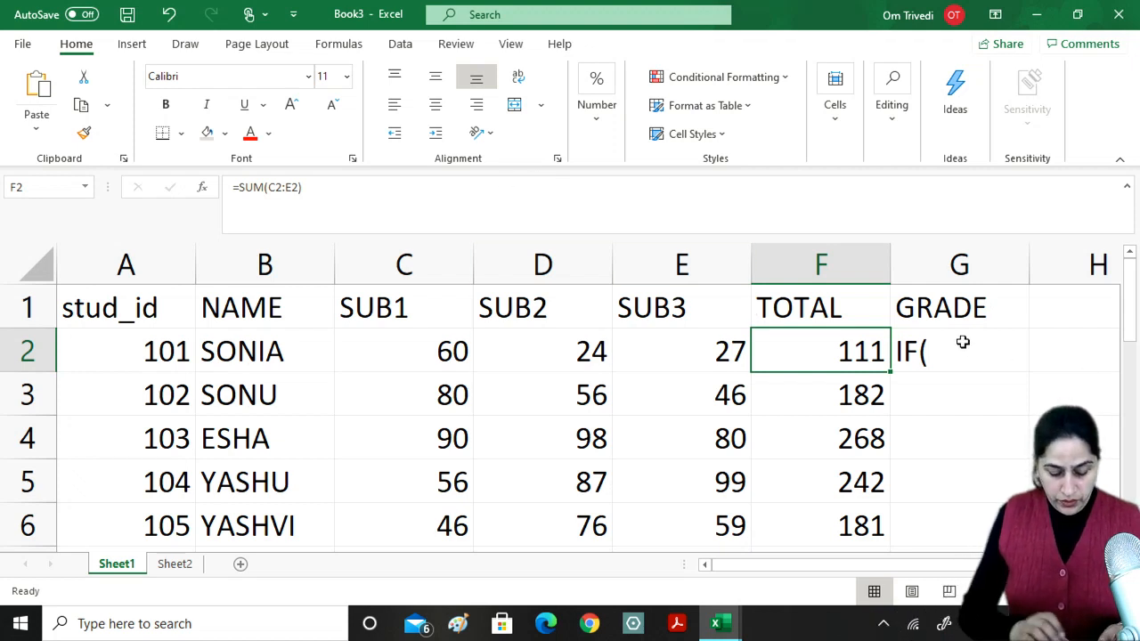
text(>)
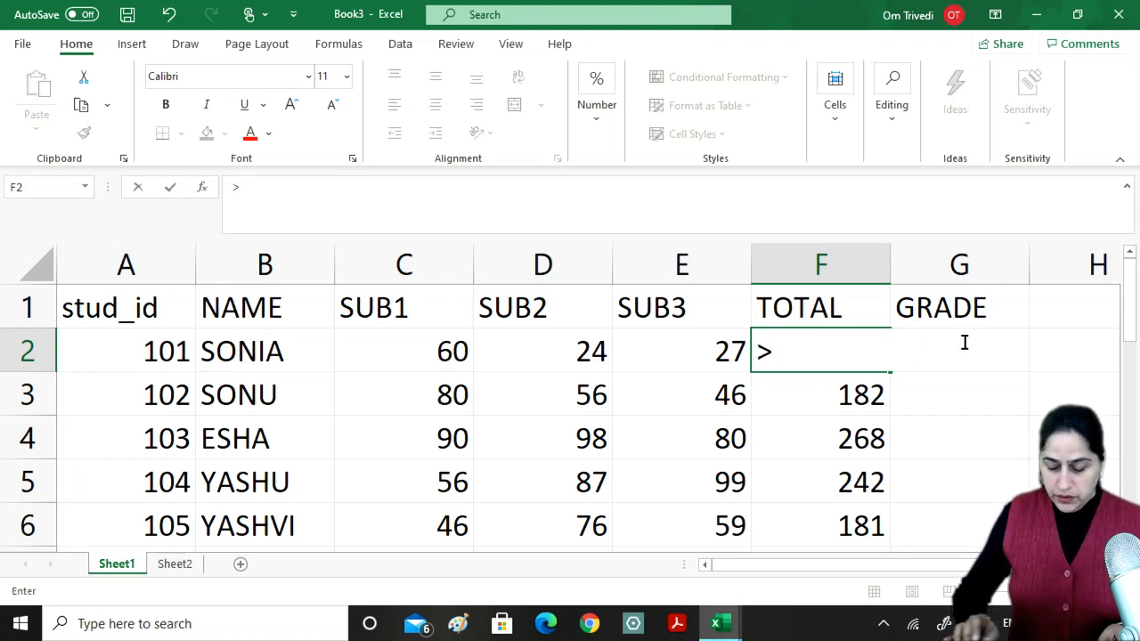
key(BackSpace)
key(Escape)
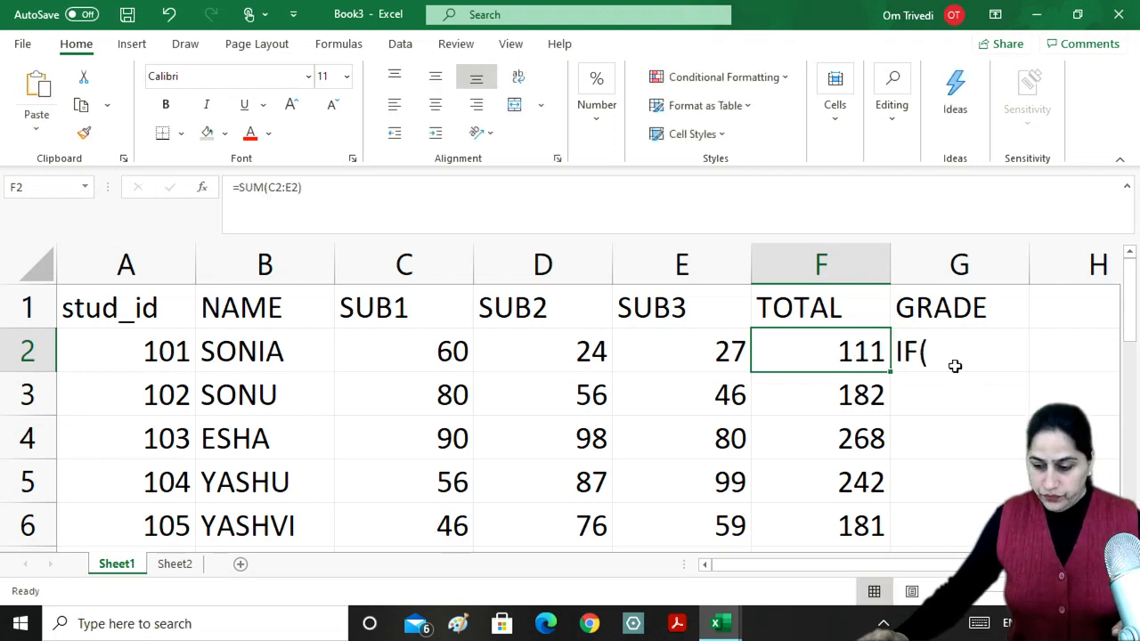
- Correct the start of the G2 entry to "=IF(" so that it becomes a formula
double_click(955, 359)
click(903, 353)
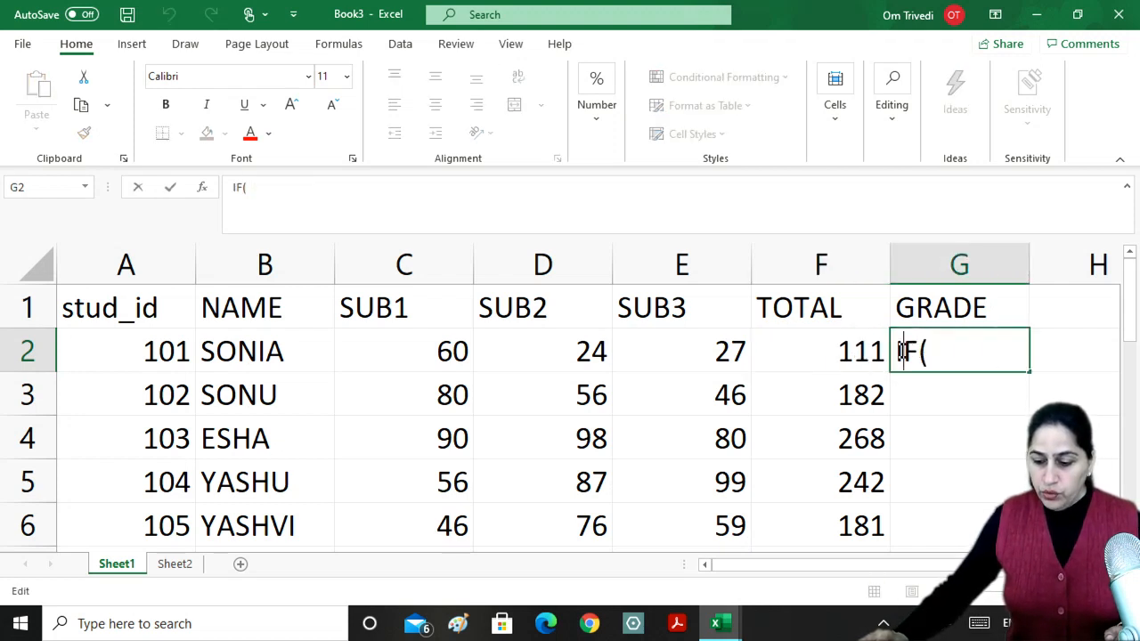
key(BackSpace)
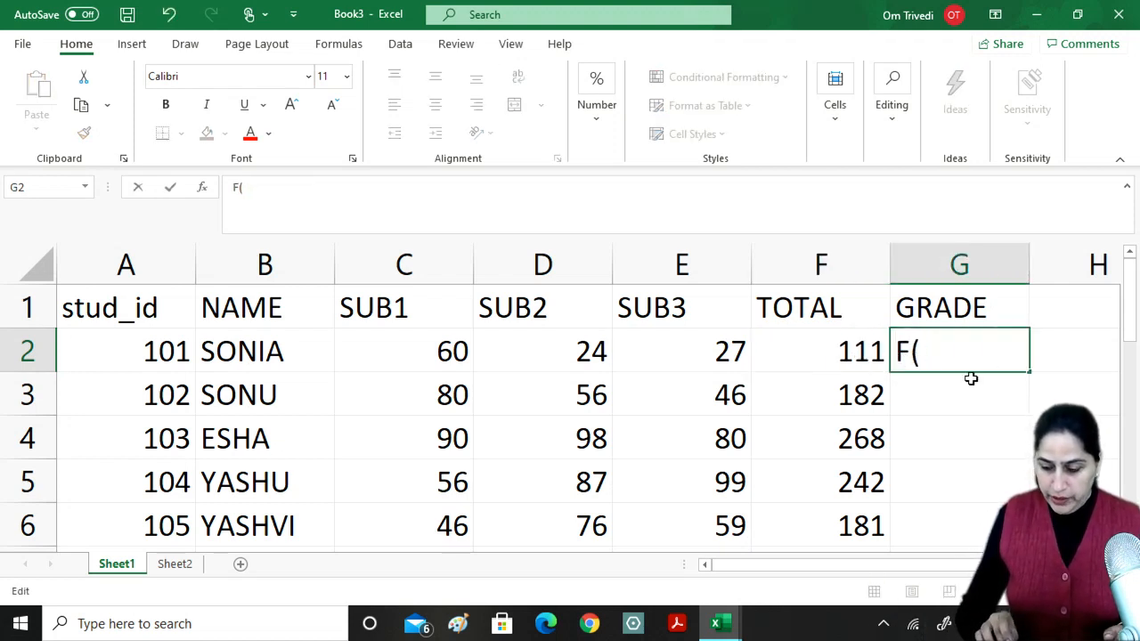
text(=I)
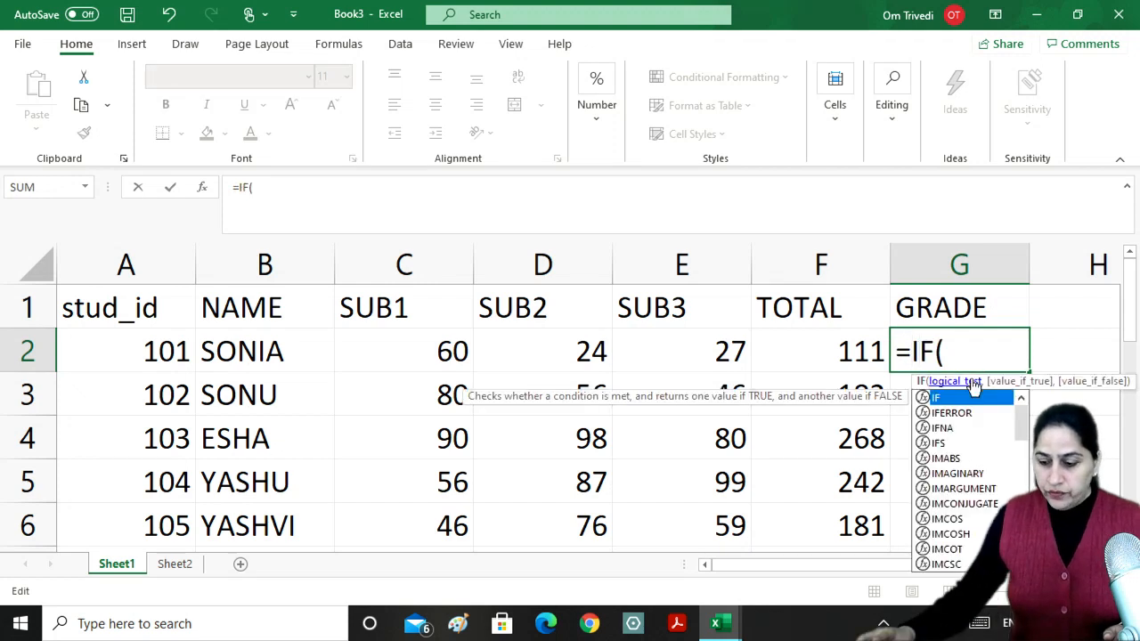
click(986, 349)
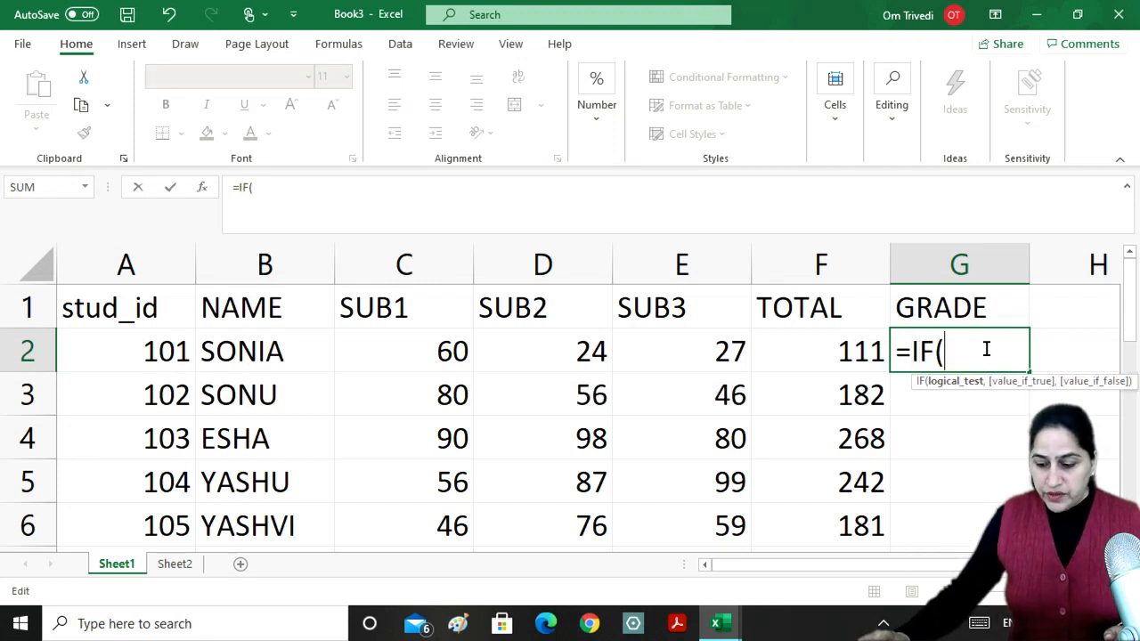
- Give the IF formula in G2 the condition F2>200 and an empty pair of quotes as its true value
click(860, 356)
text(>20)
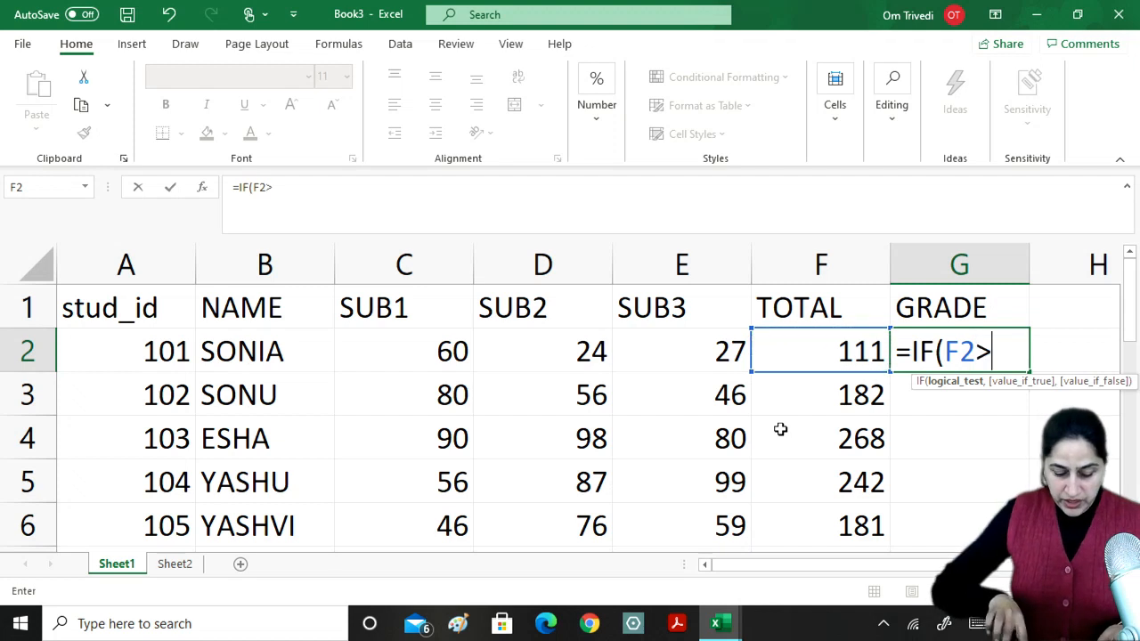
text(0,)
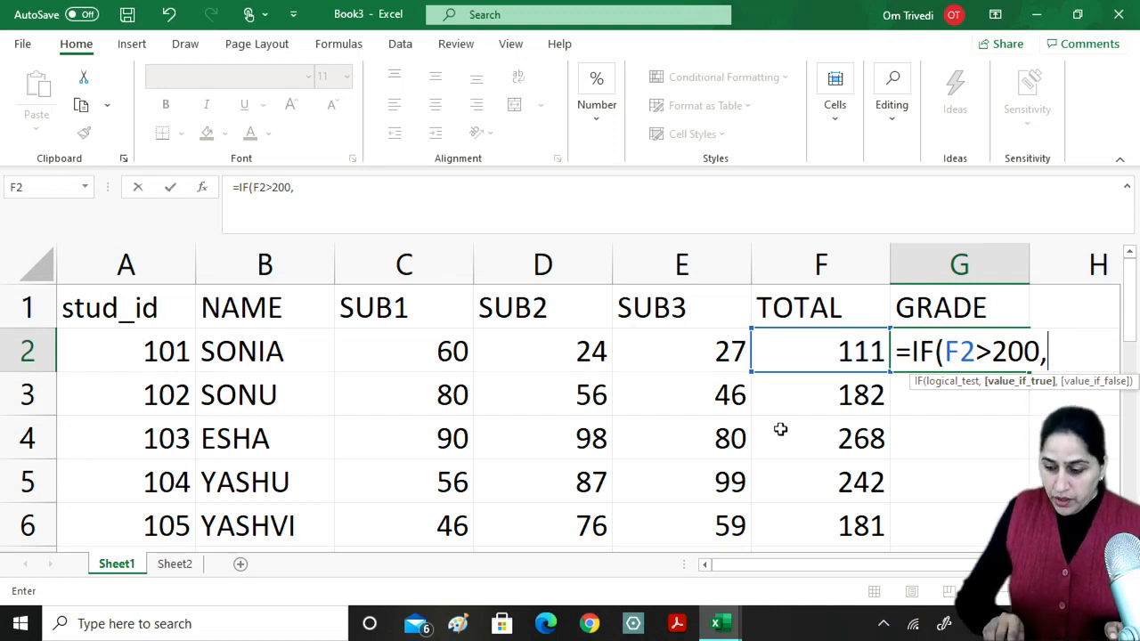
text("")
key(Left)
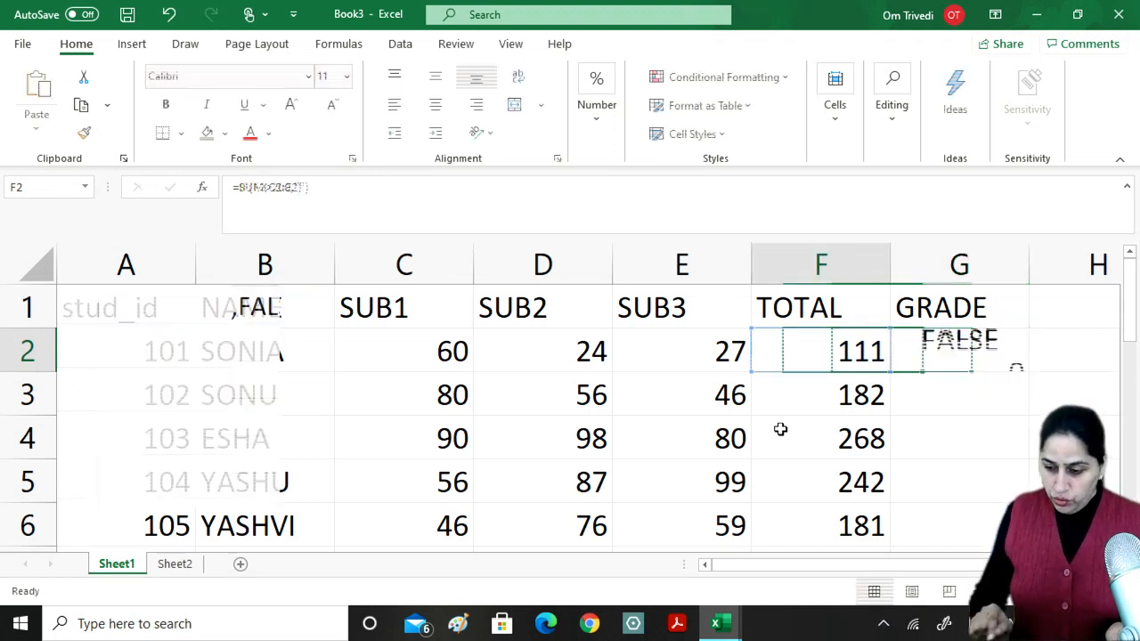
key(Right)
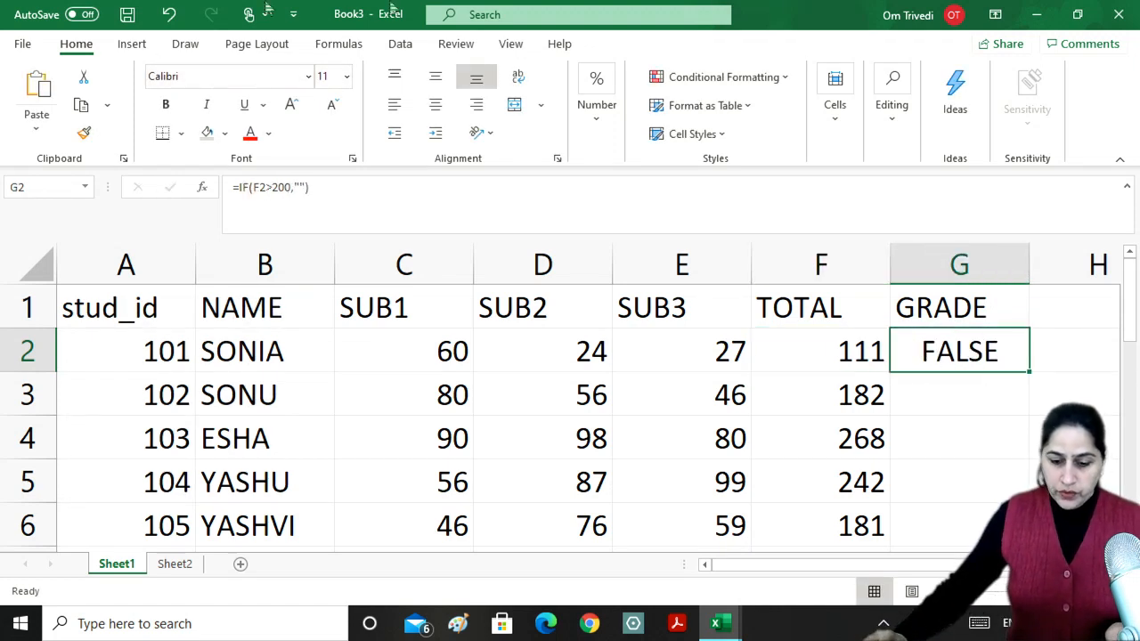
- Fill in a capital "A" between the quotes as the true value of G2's IF formula
click(297, 187)
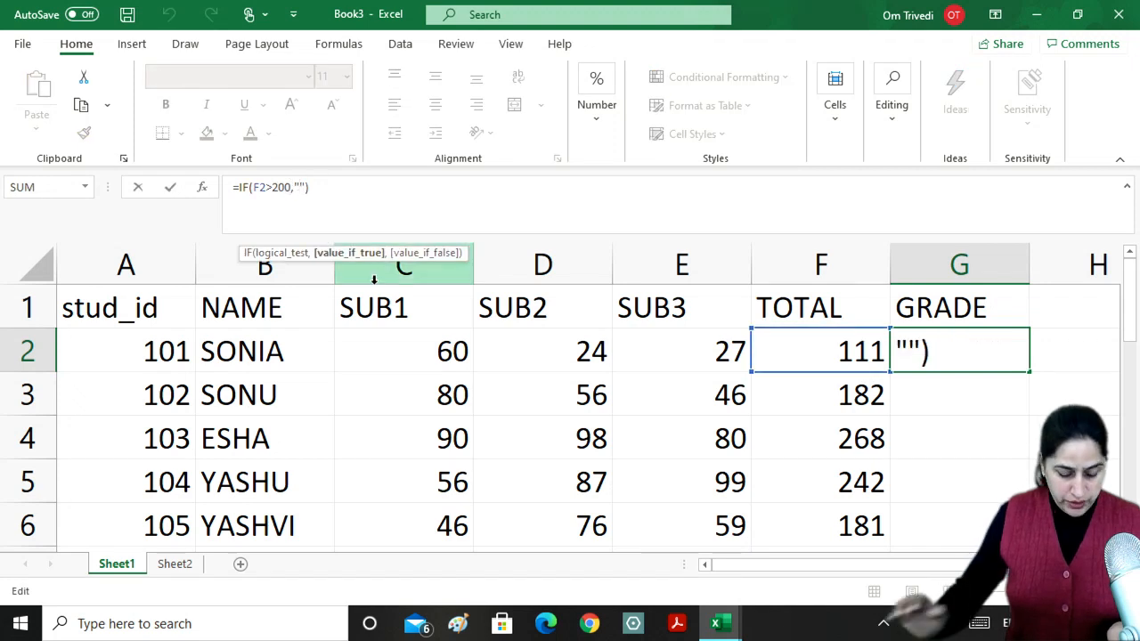
text(a)
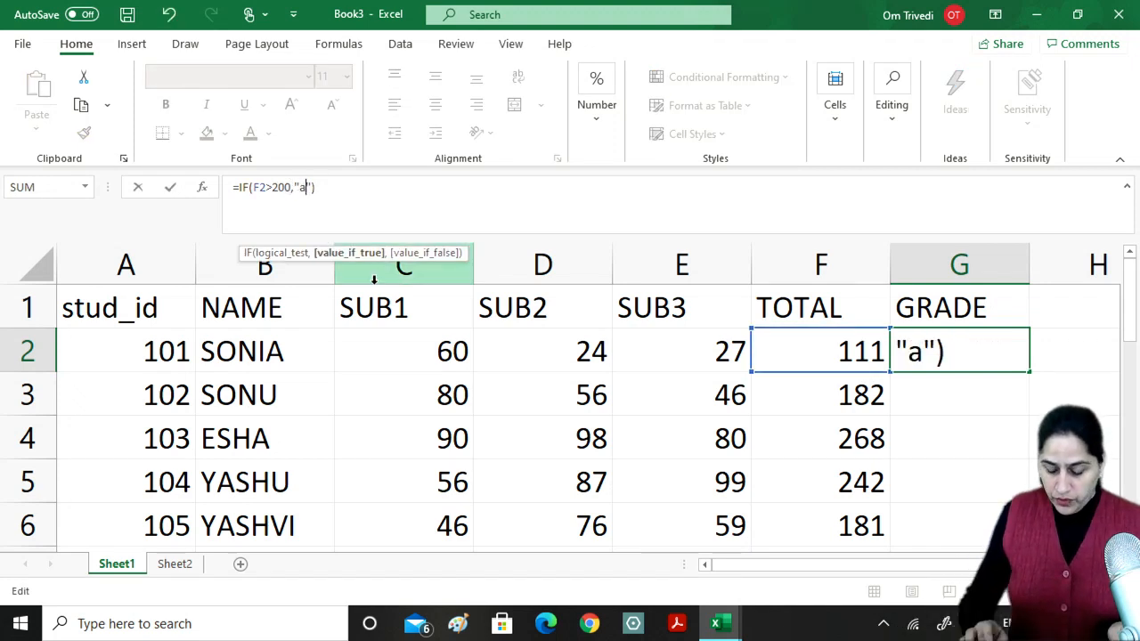
key(BackSpace)
text(a)
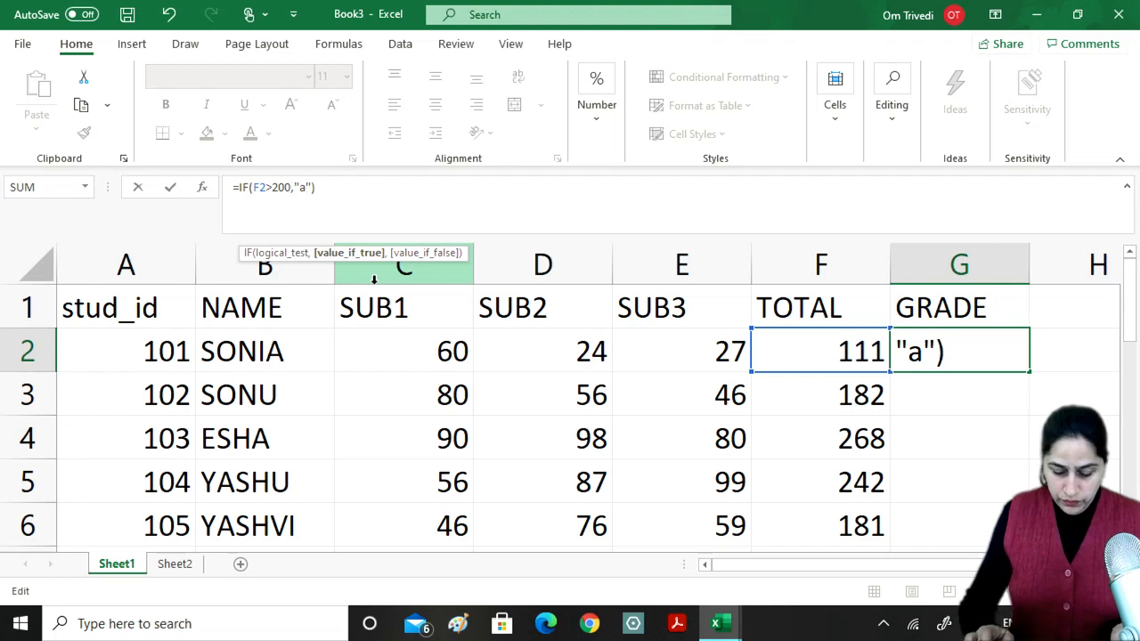
key(BackSpace)
text(a)
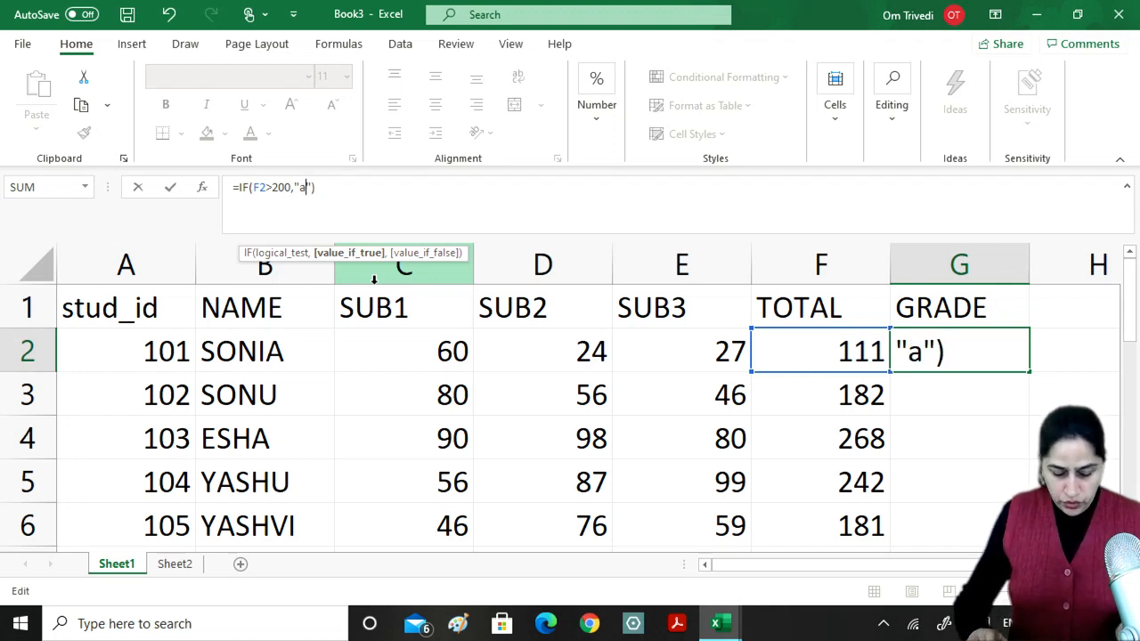
key(BackSpace)
text(A)
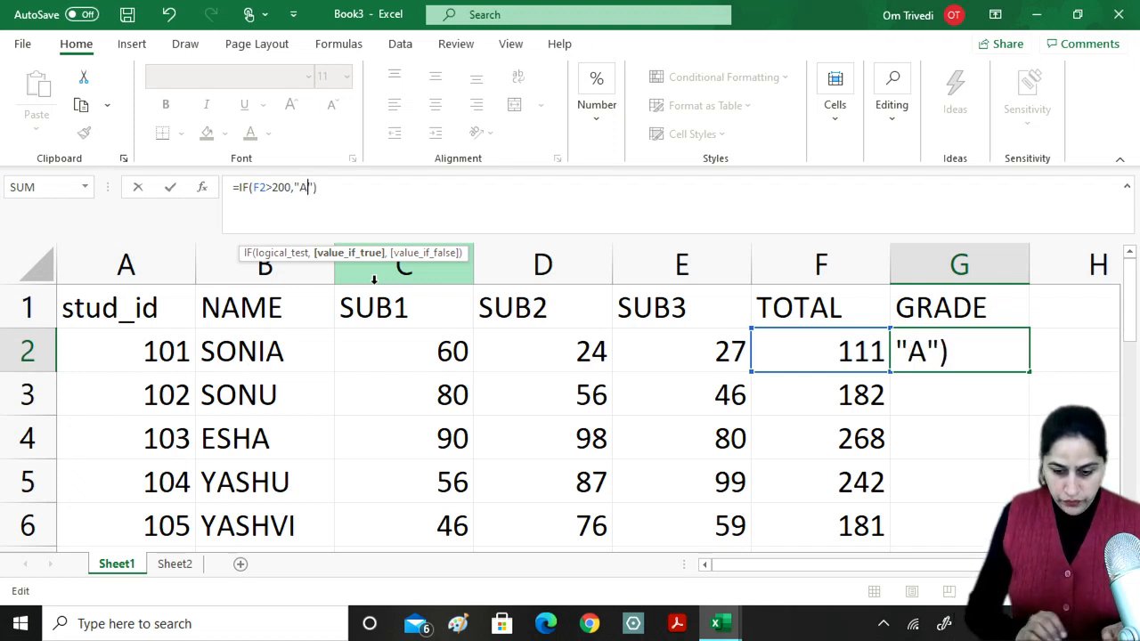
- Add "B" as the false value and commit the G2 formula as =IF(F2>200,"A","B")
key(Right)
text(,")
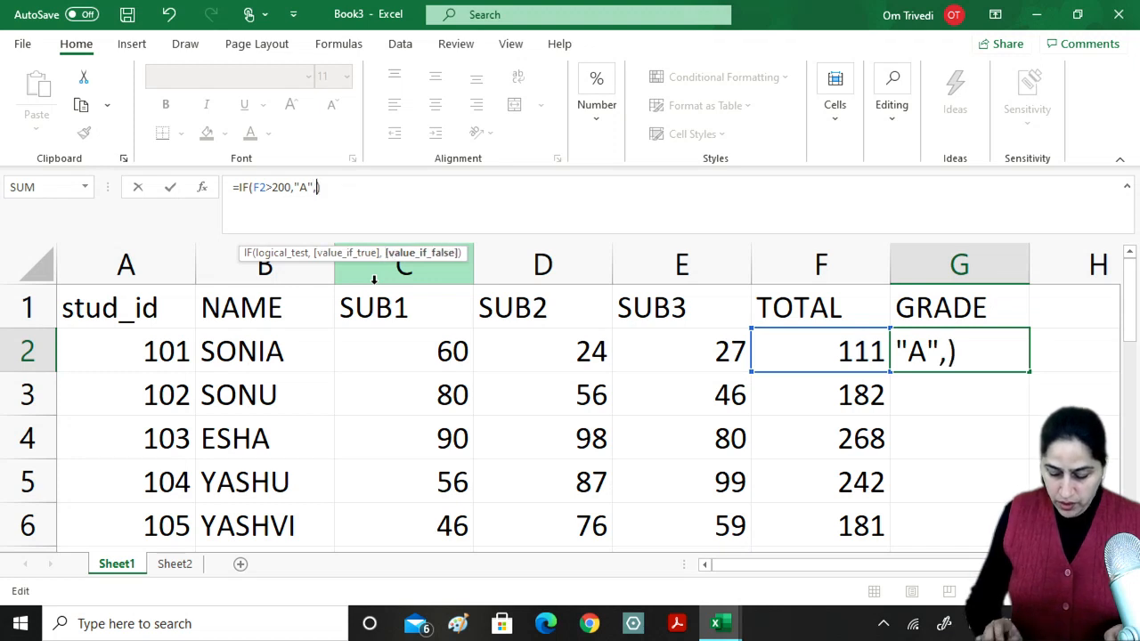
text(B")
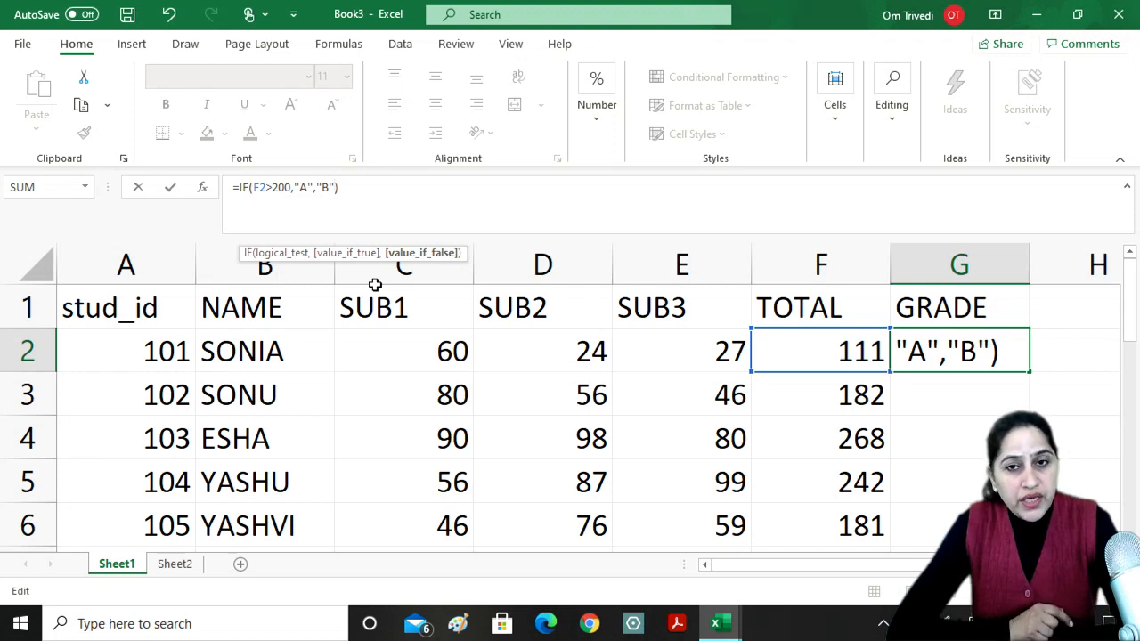
key(Return)
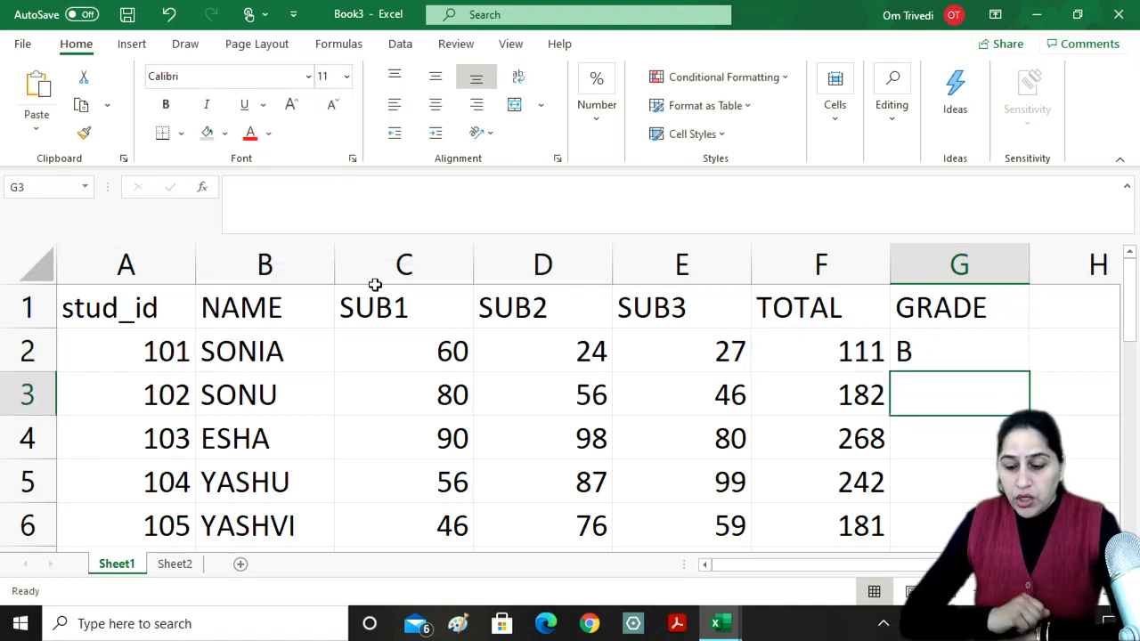
- Review the grade formula in G2 against the ID, name, subject marks and total in the first student's row
key(Up)
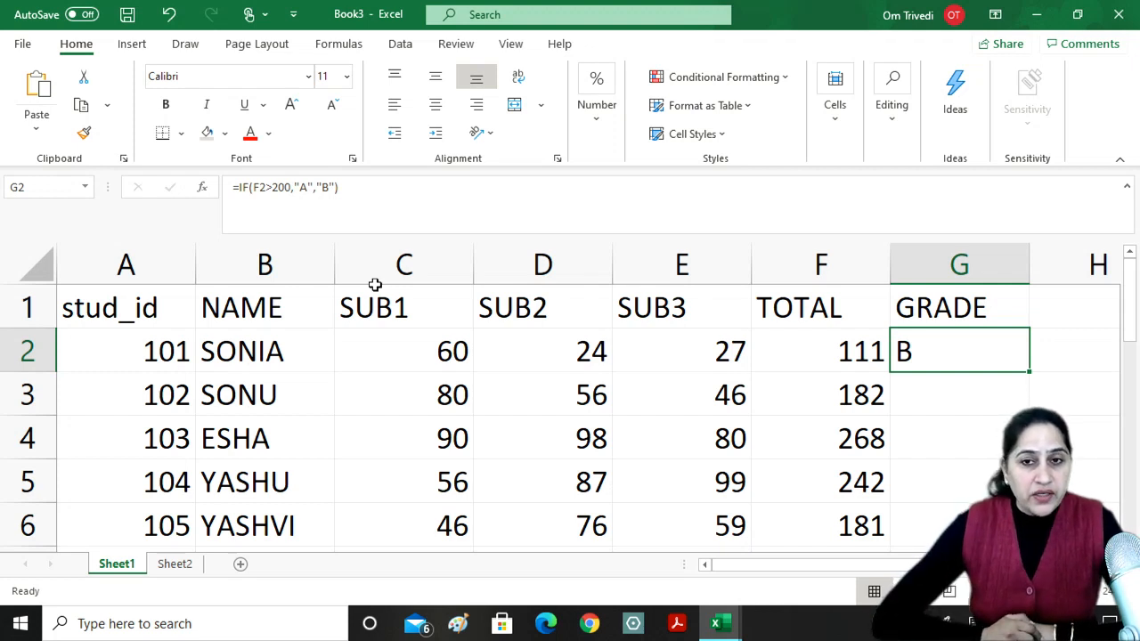
key(Down)
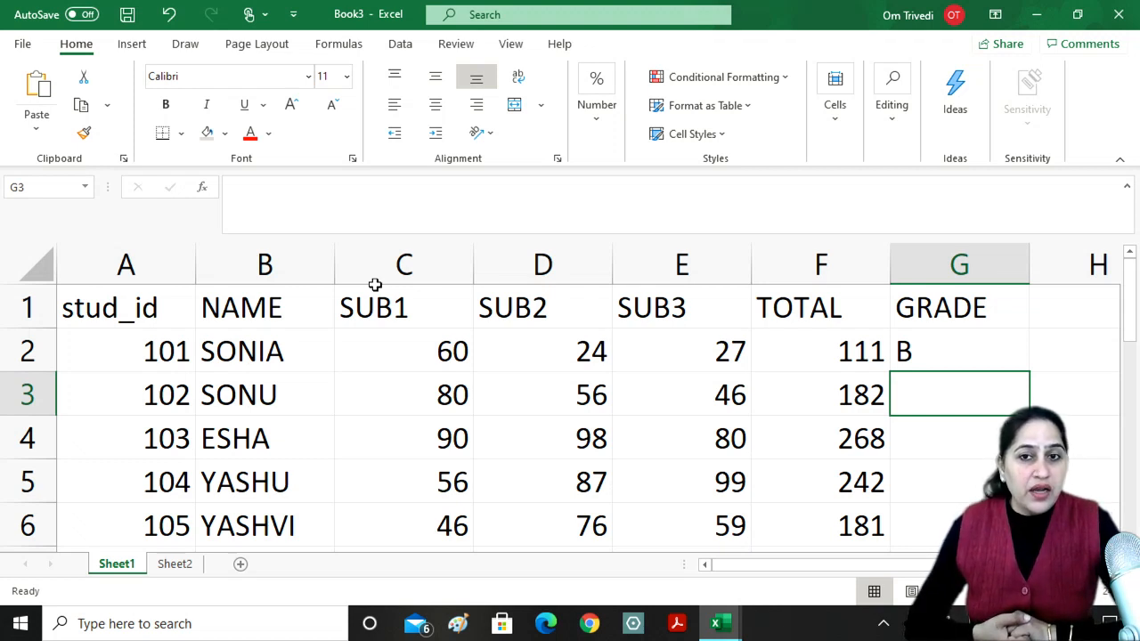
key(Up)
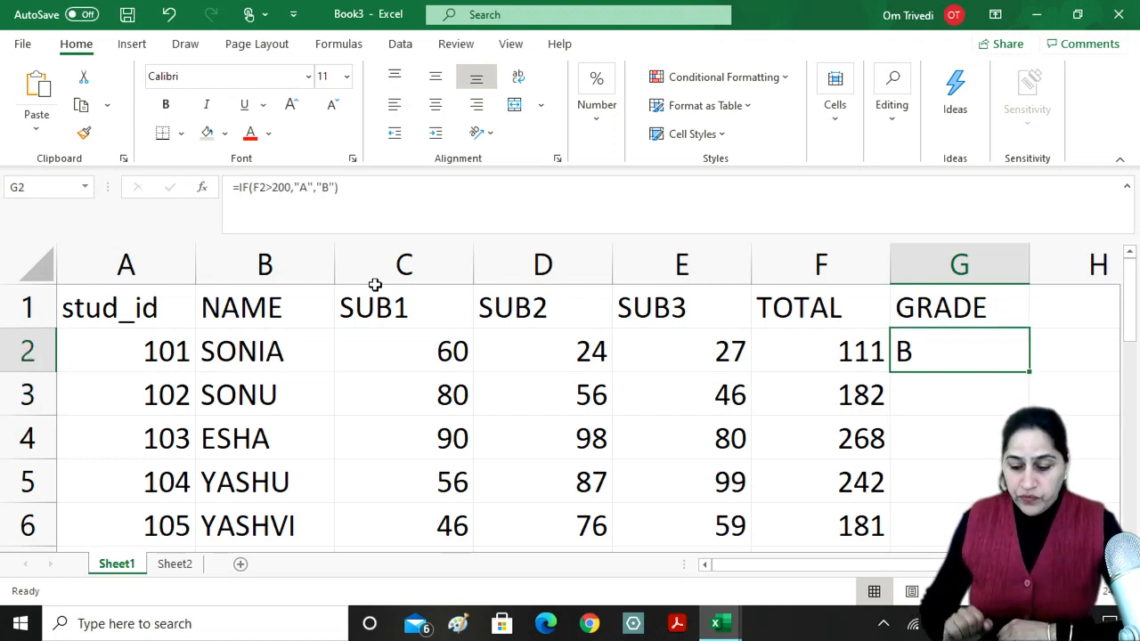
key(Left)
key(Left)
key(Left)
key(Left)
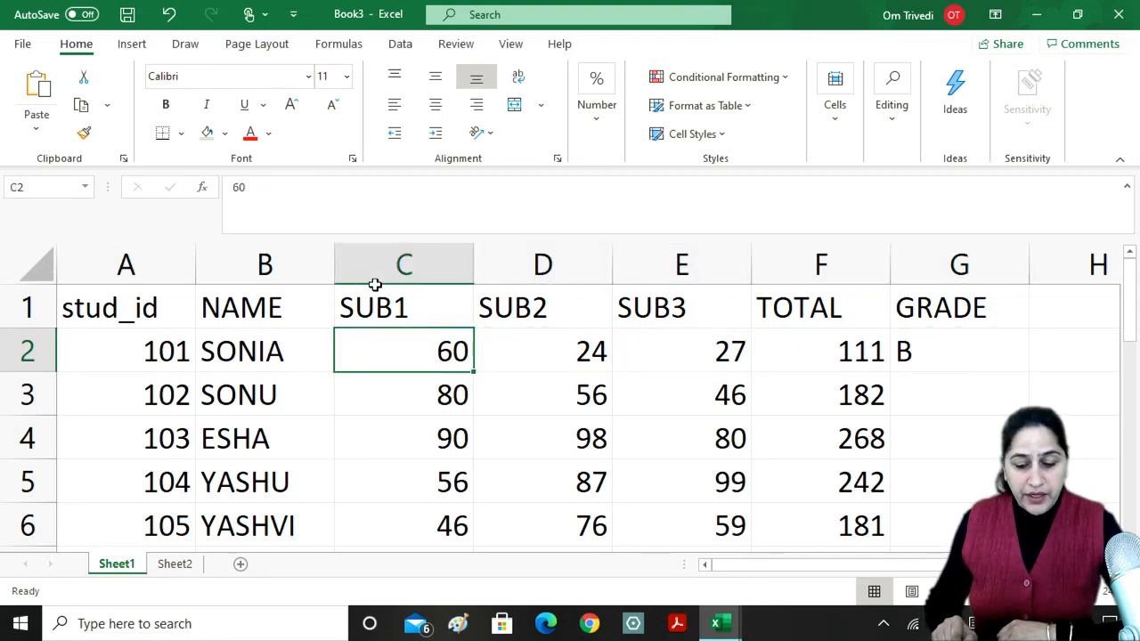
key(Right)
key(Right)
key(Right)
key(Right)
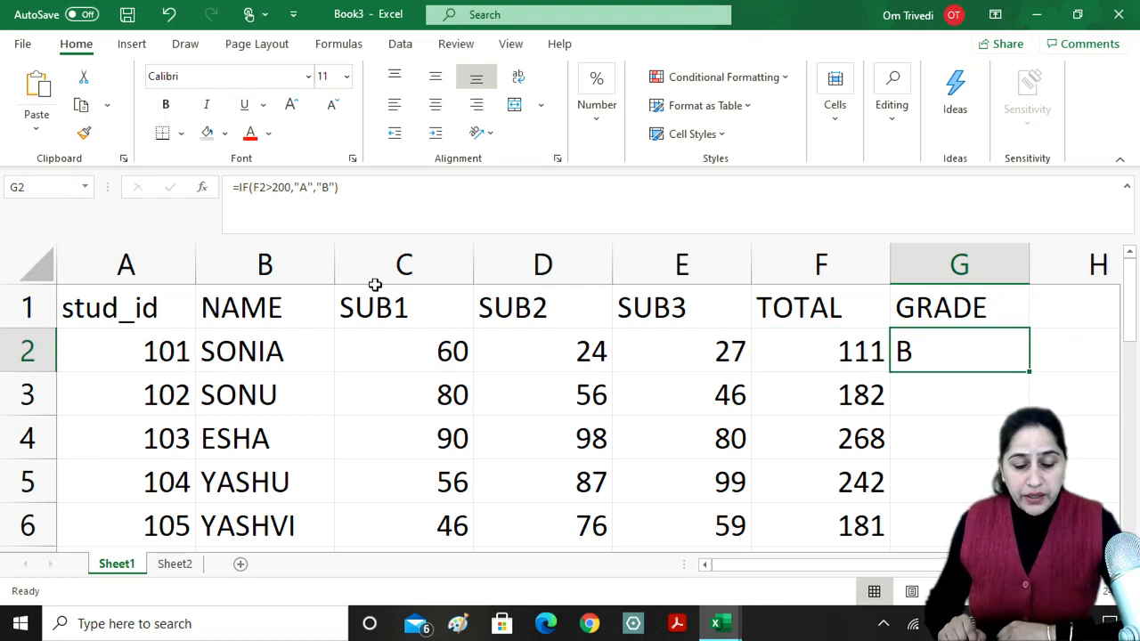
key(Left)
key(Left)
key(Left)
key(Left)
key(Left)
key(Left)
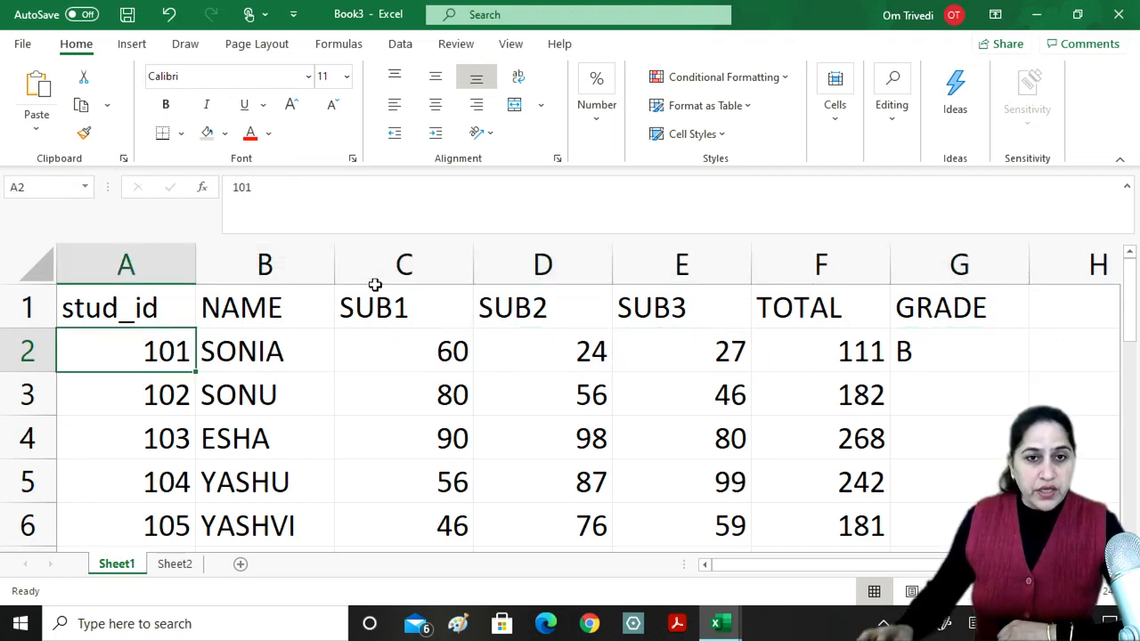
click(265, 356)
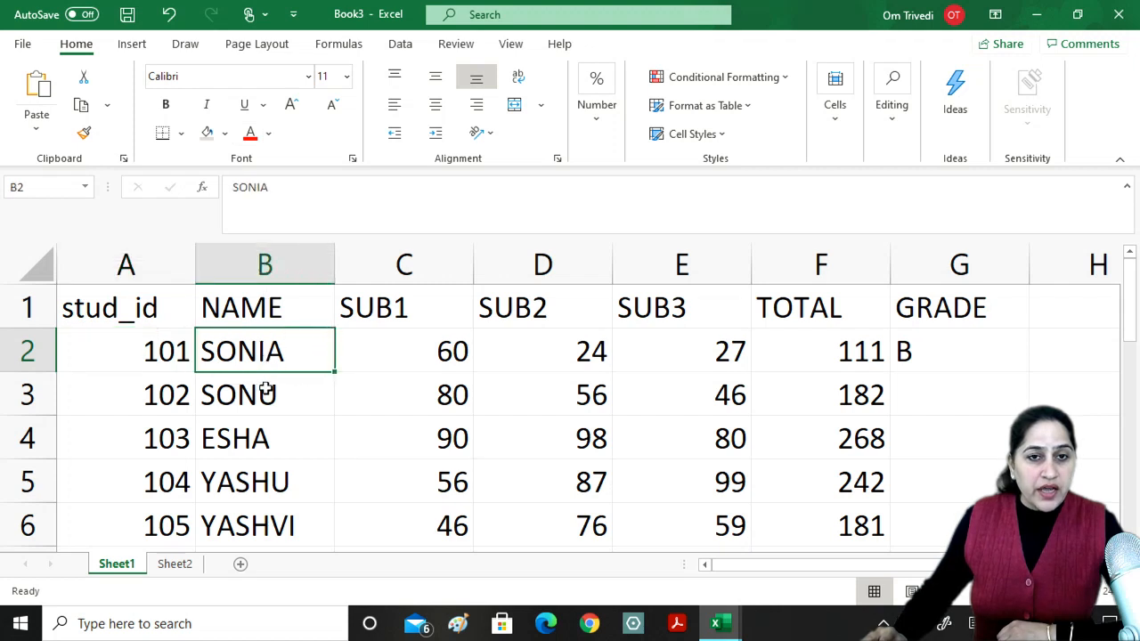
click(123, 350)
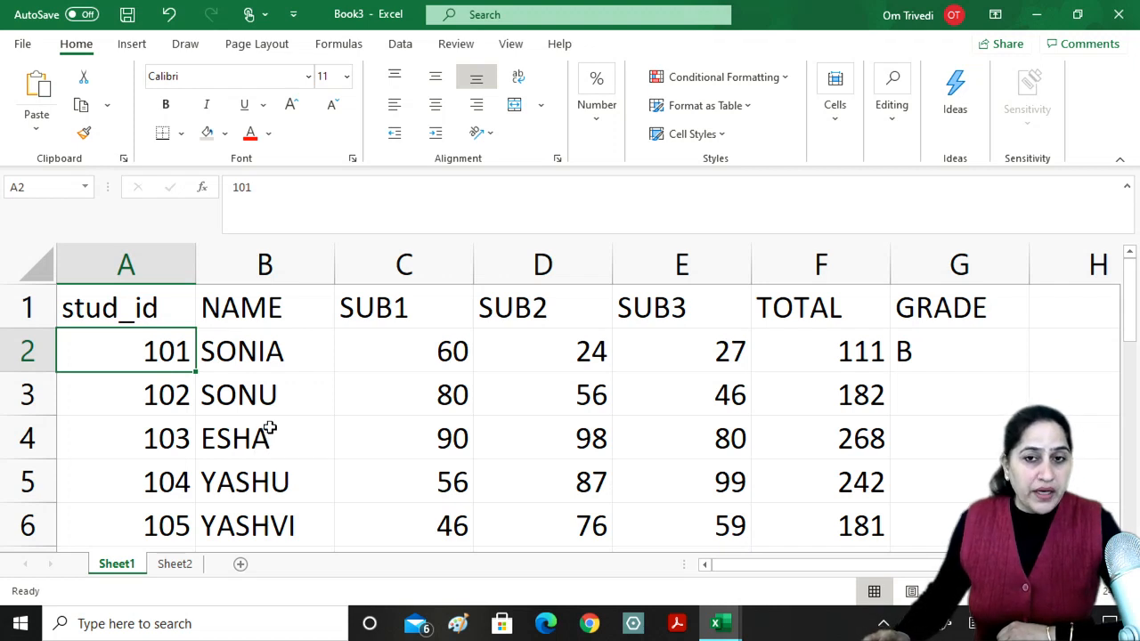
- Fill the IF grade formula from G2 down through G6 for the remaining students
click(932, 354)
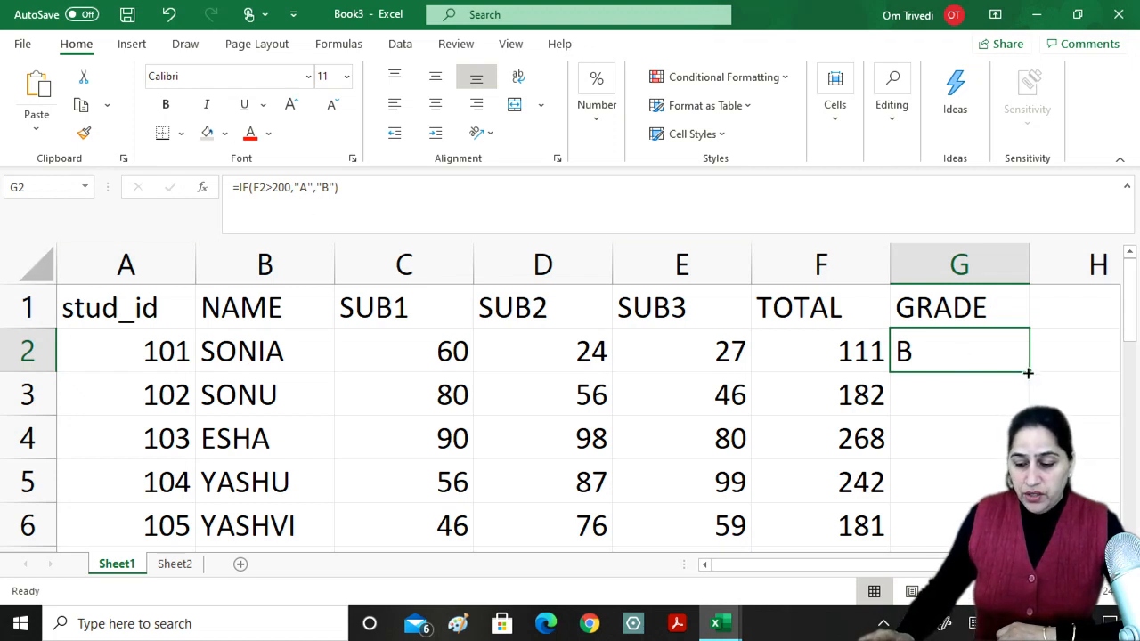
drag(1028, 373, 1026, 534)
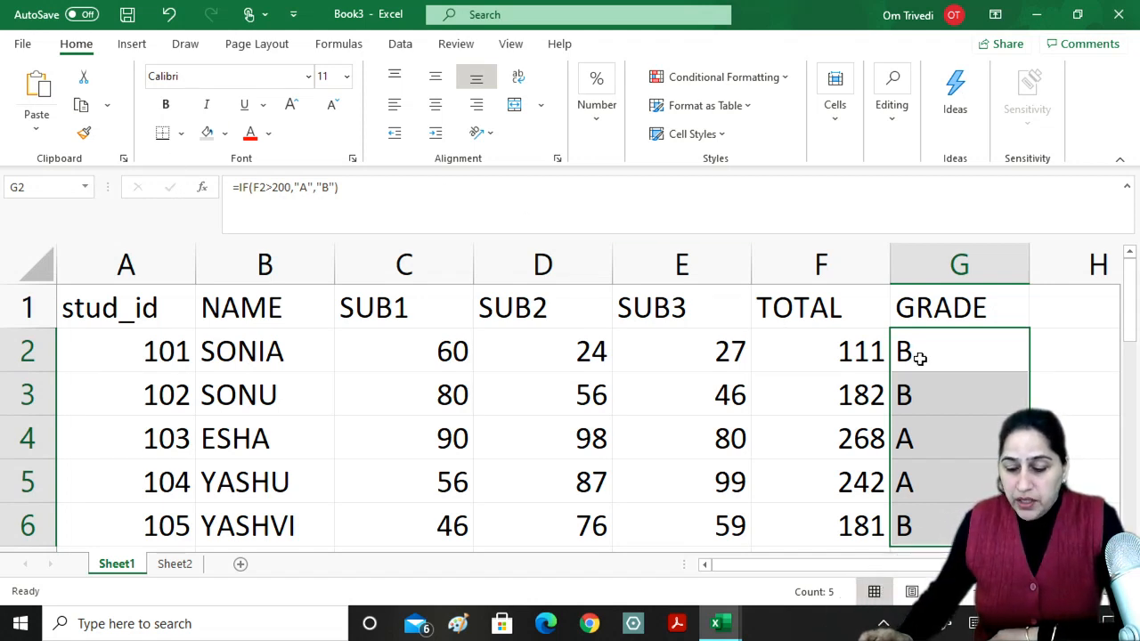
- Examine the totals in F2 through F4 against the IF grade formulas in column G for the first three students
click(940, 399)
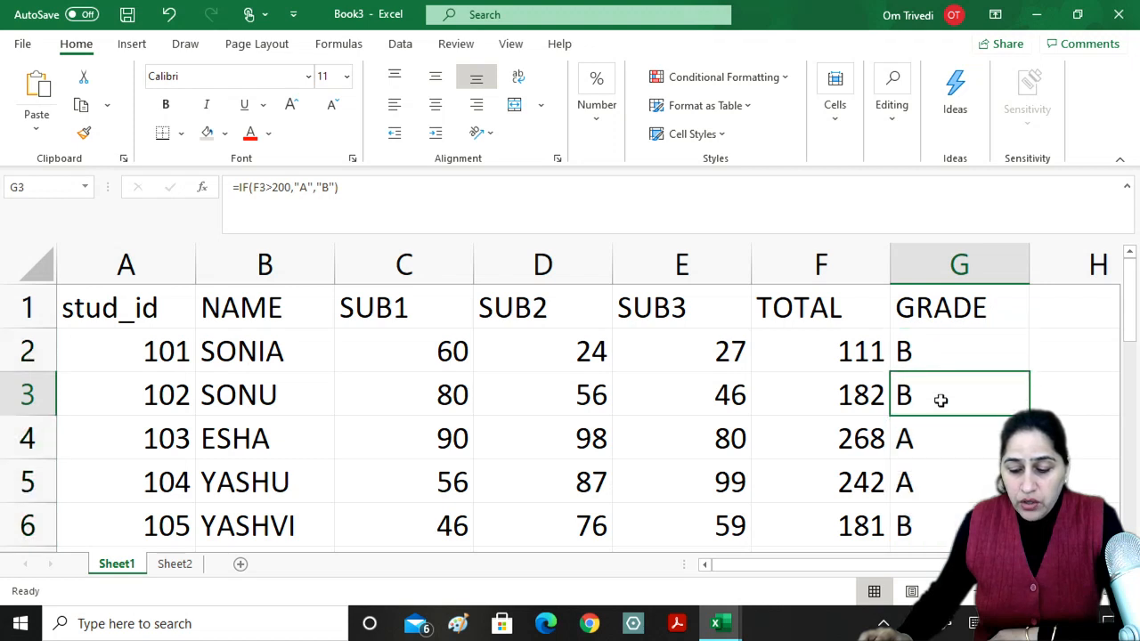
click(865, 397)
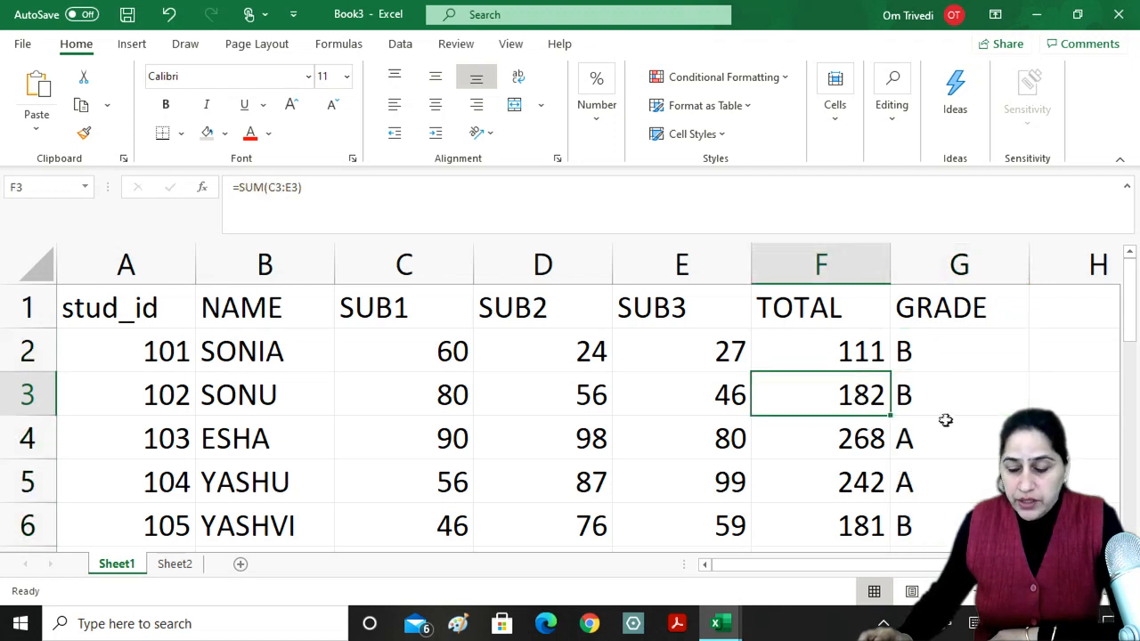
click(951, 428)
click(878, 435)
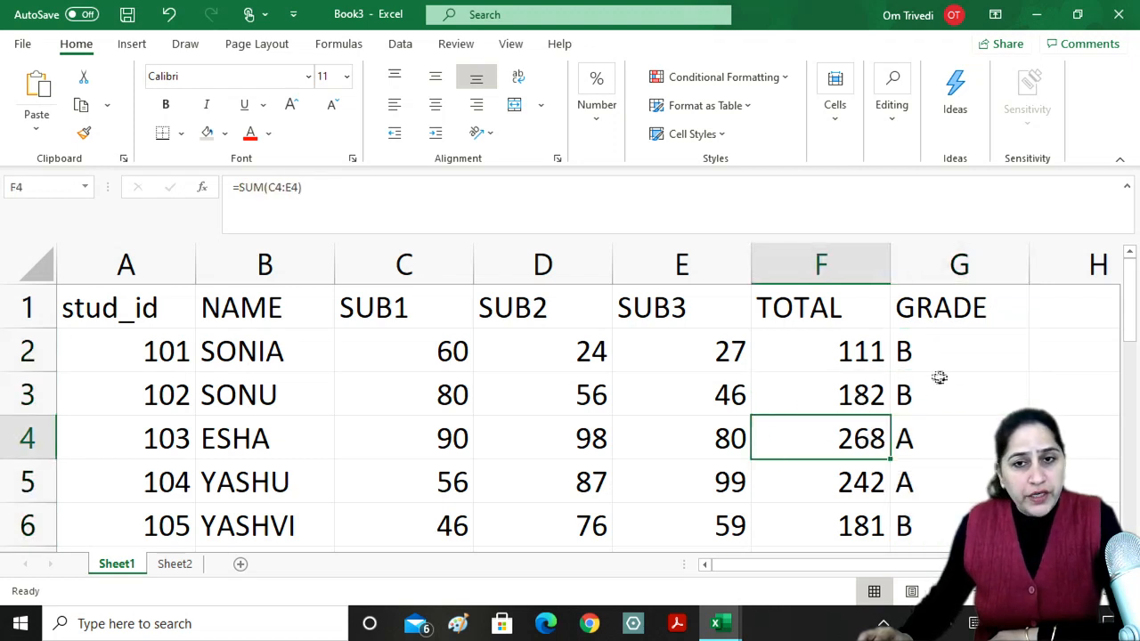
click(863, 351)
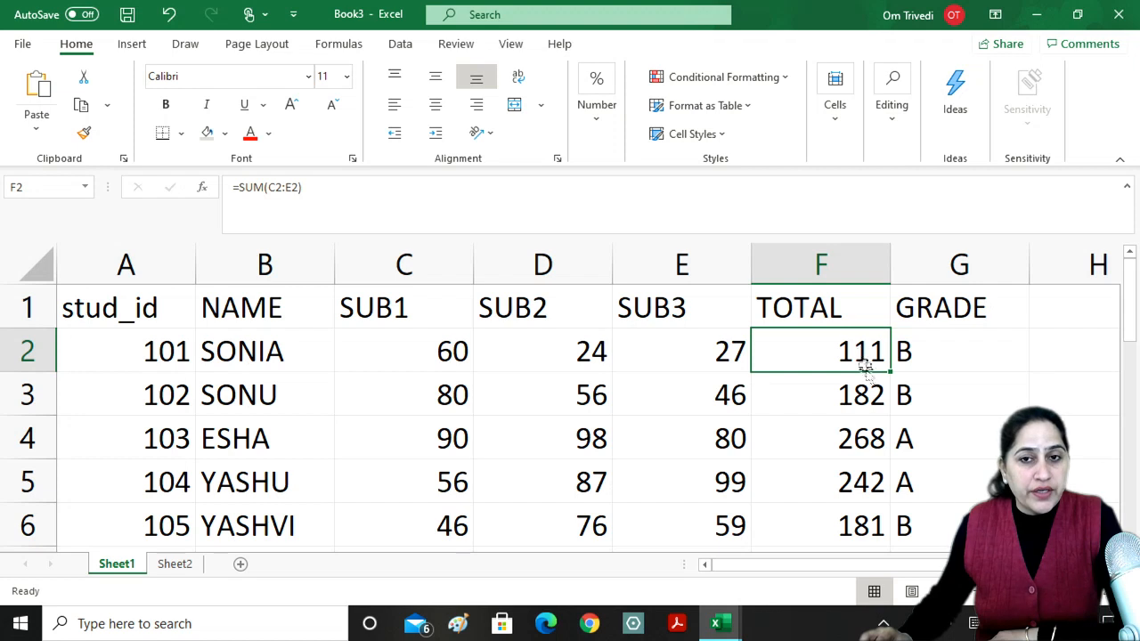
click(870, 398)
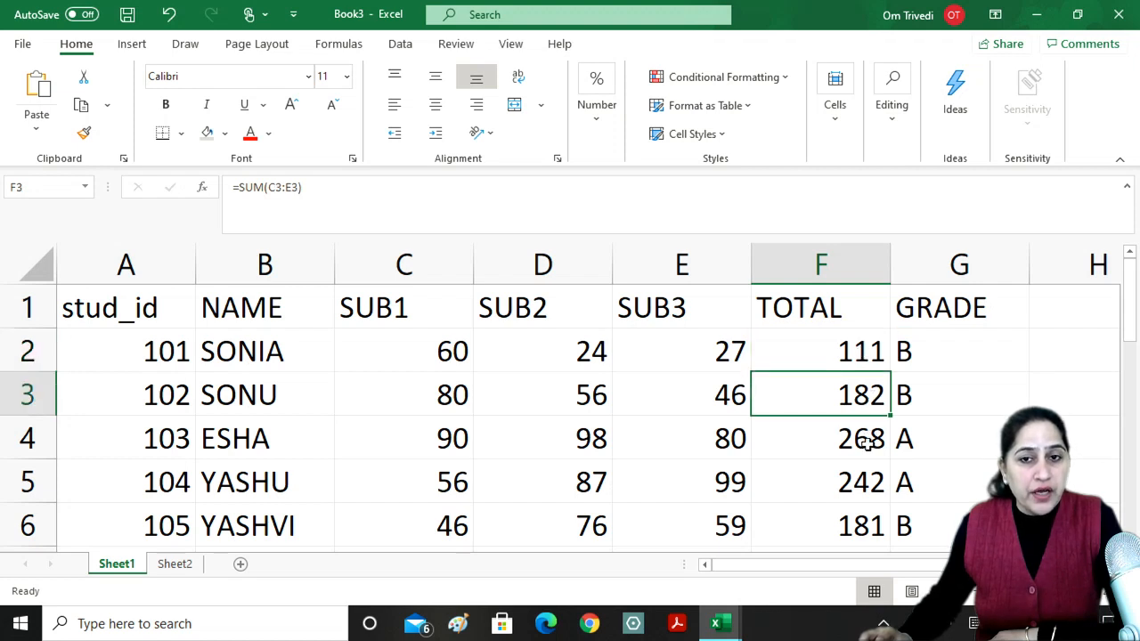
click(870, 438)
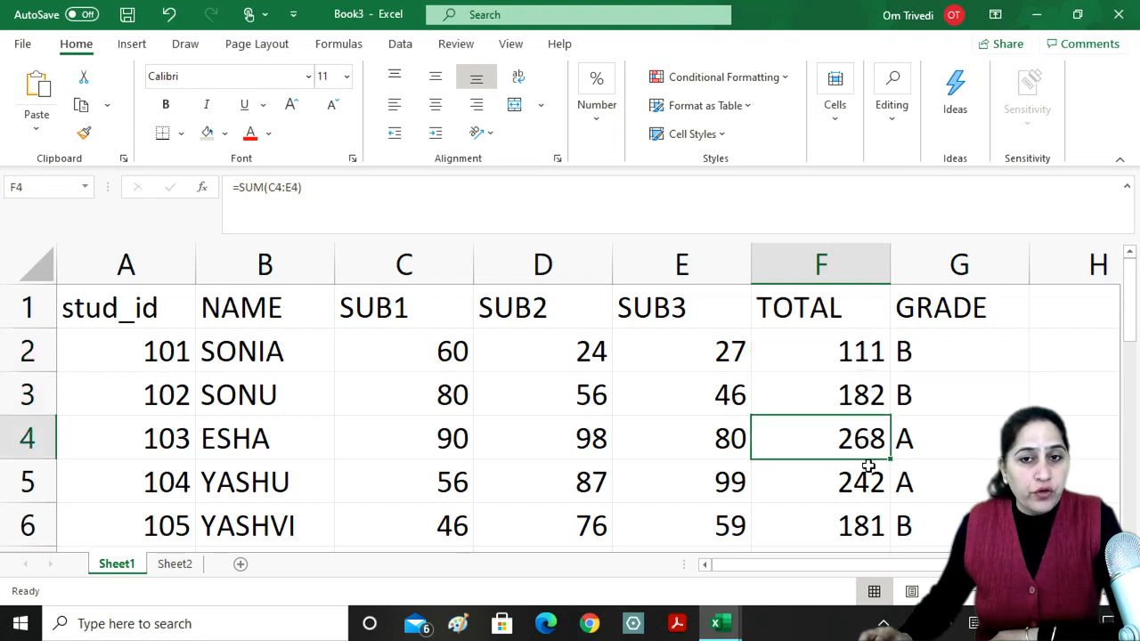
click(945, 386)
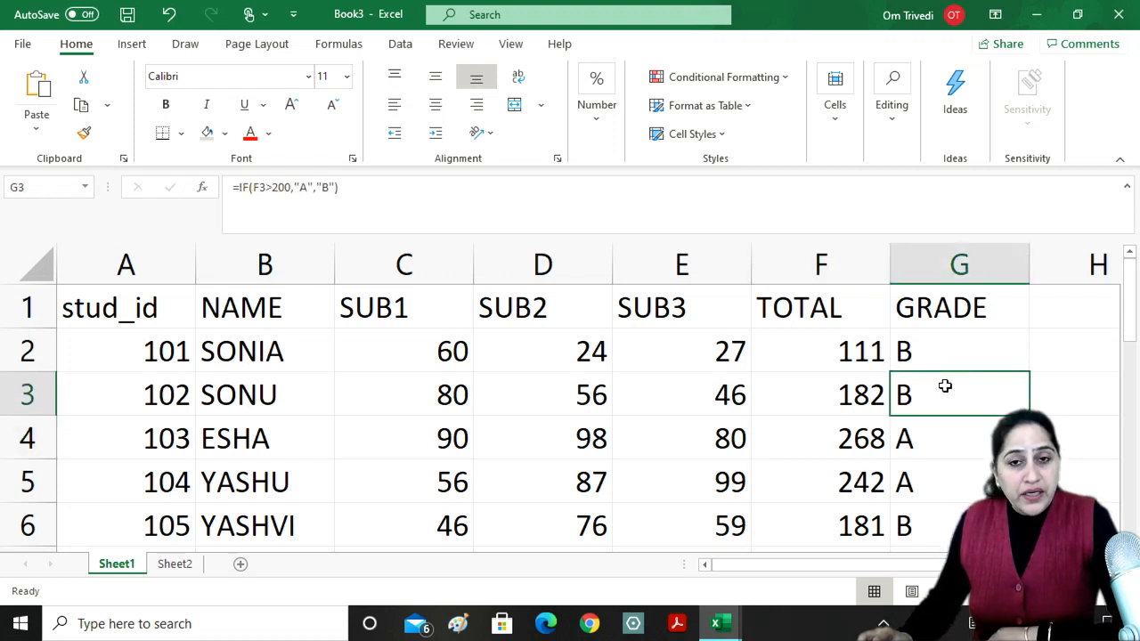
click(943, 352)
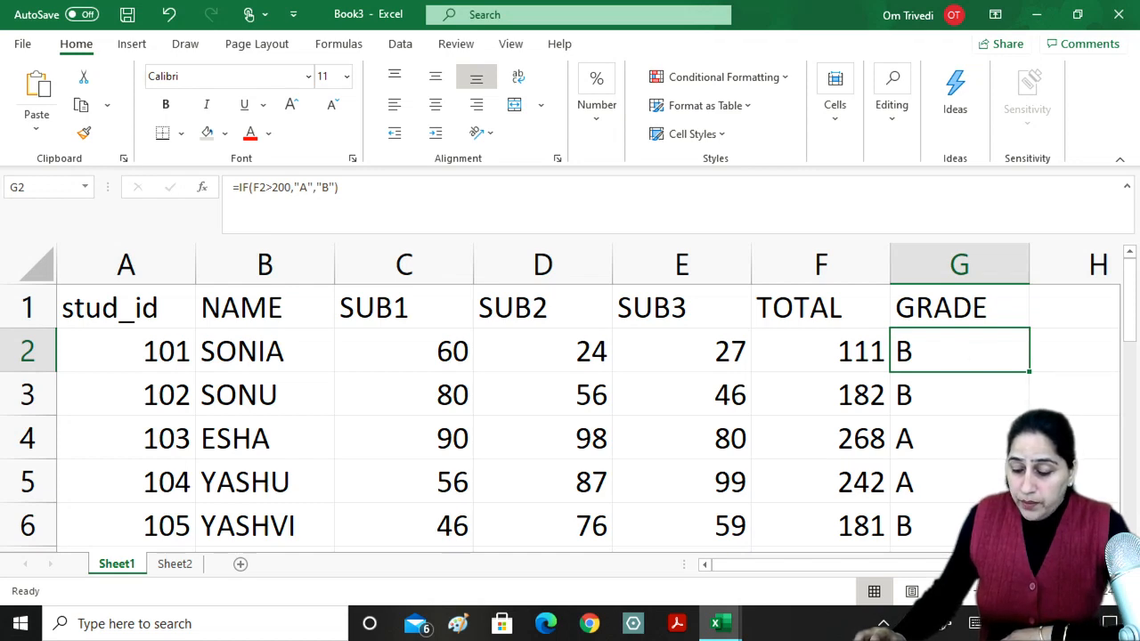
- Select the empty cell H3 beside the GRADE column
scroll(570, 401, right, 1)
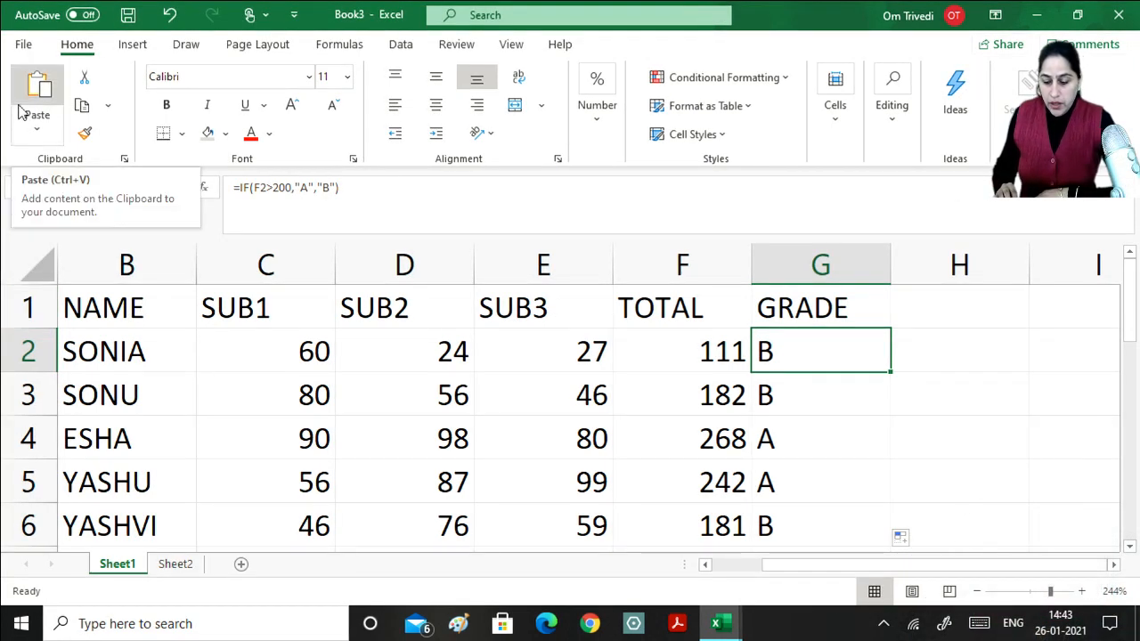
key(ctrl+c)
key(Right)
key(Down)
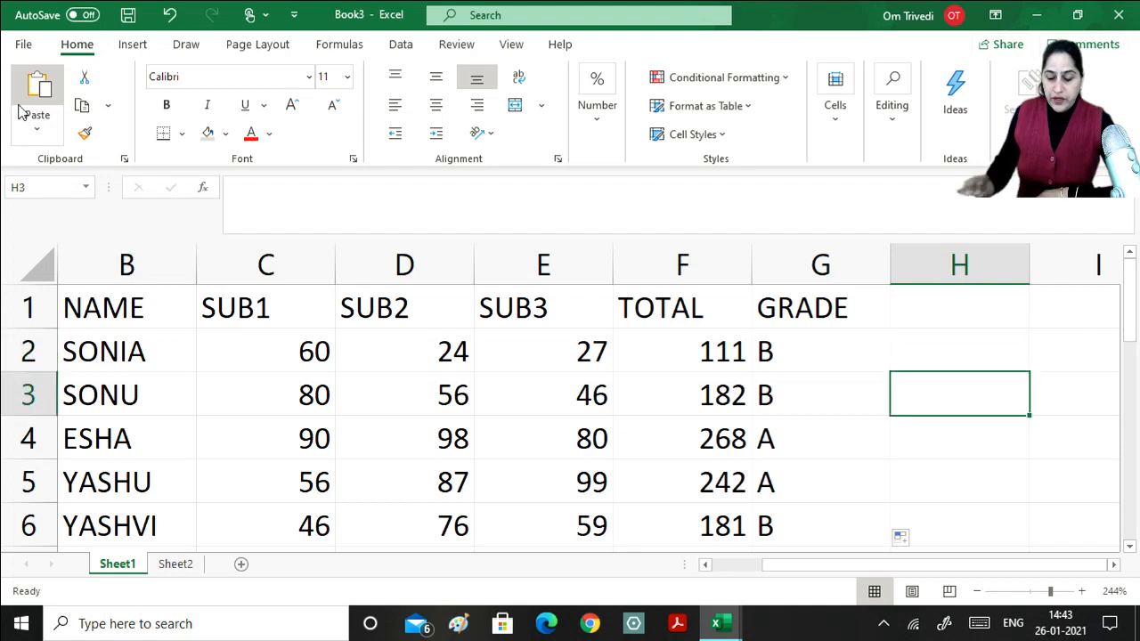
- Enter 200 in cell H2 beside the GRADE column as the grading threshold
click(794, 361)
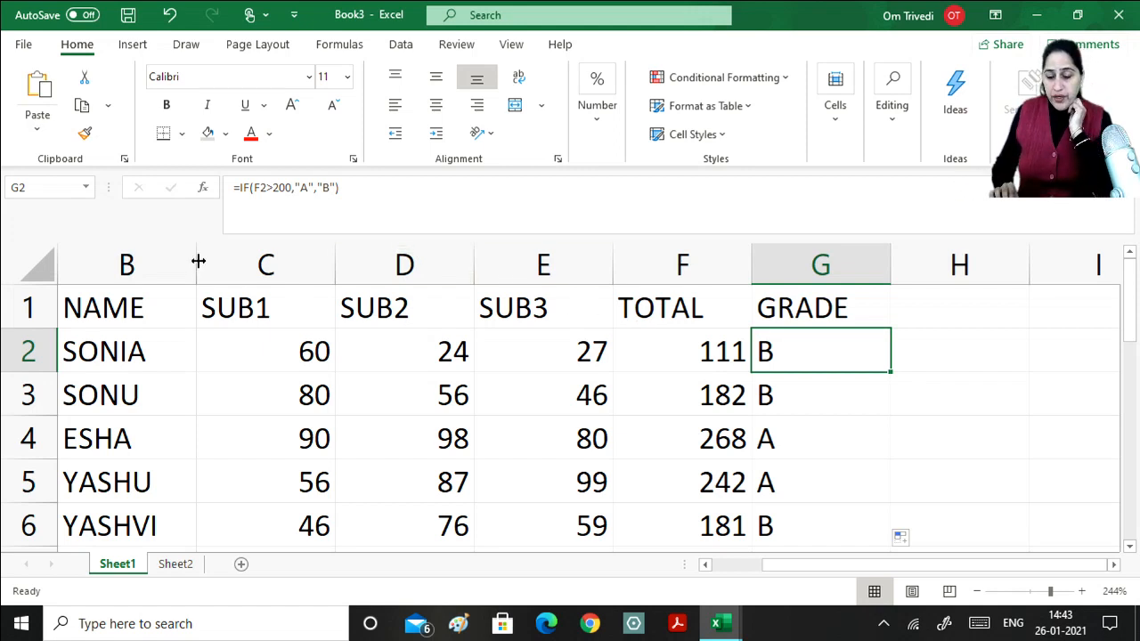
key(Right)
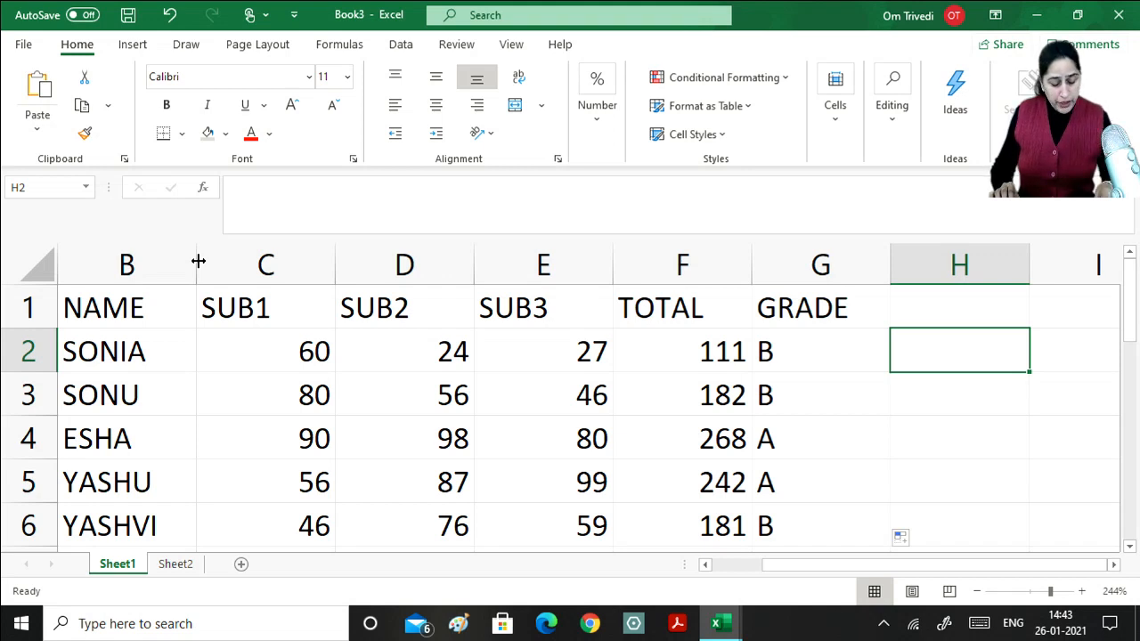
text(200)
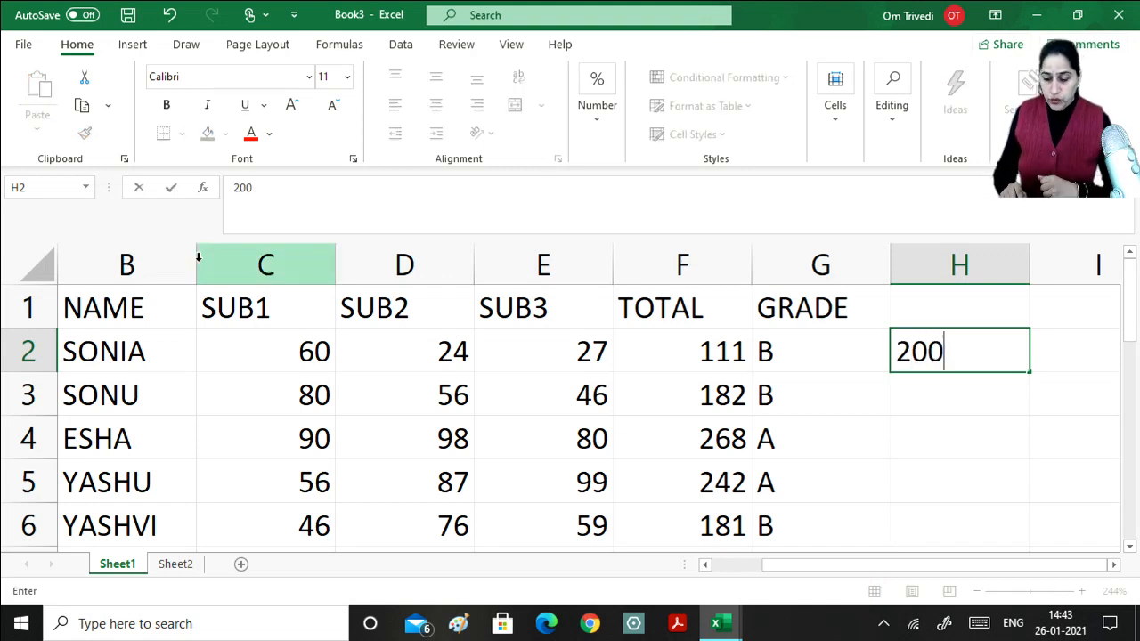
key(Left)
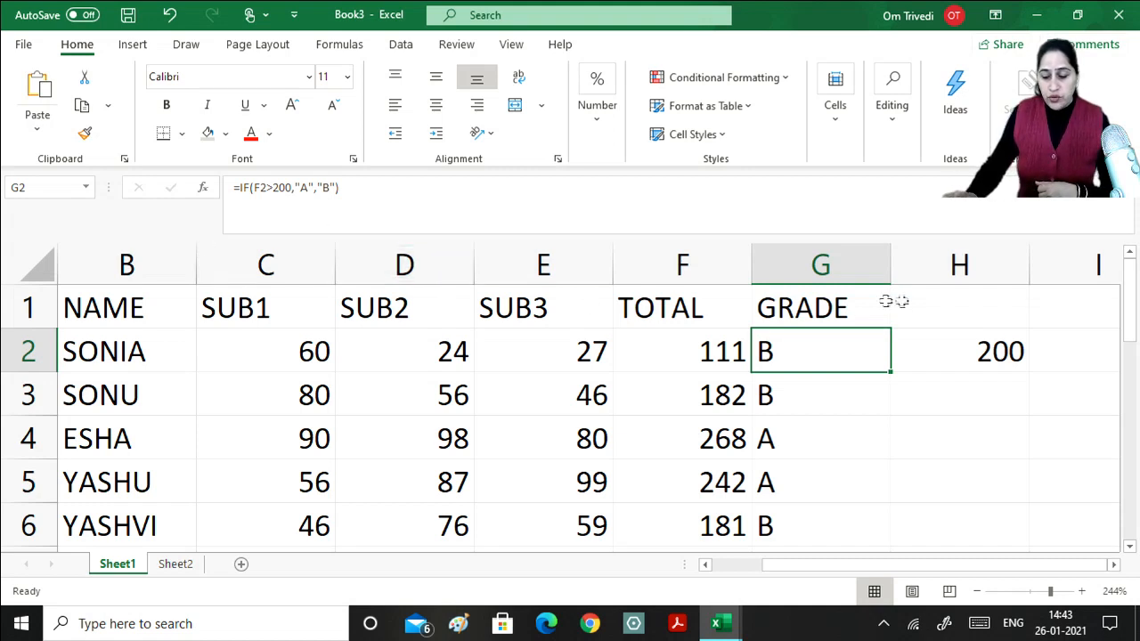
- Replace the fixed 200 in G2's IF formula with a reference to H2, giving =IF(F2>H2,"A","B")
click(965, 357)
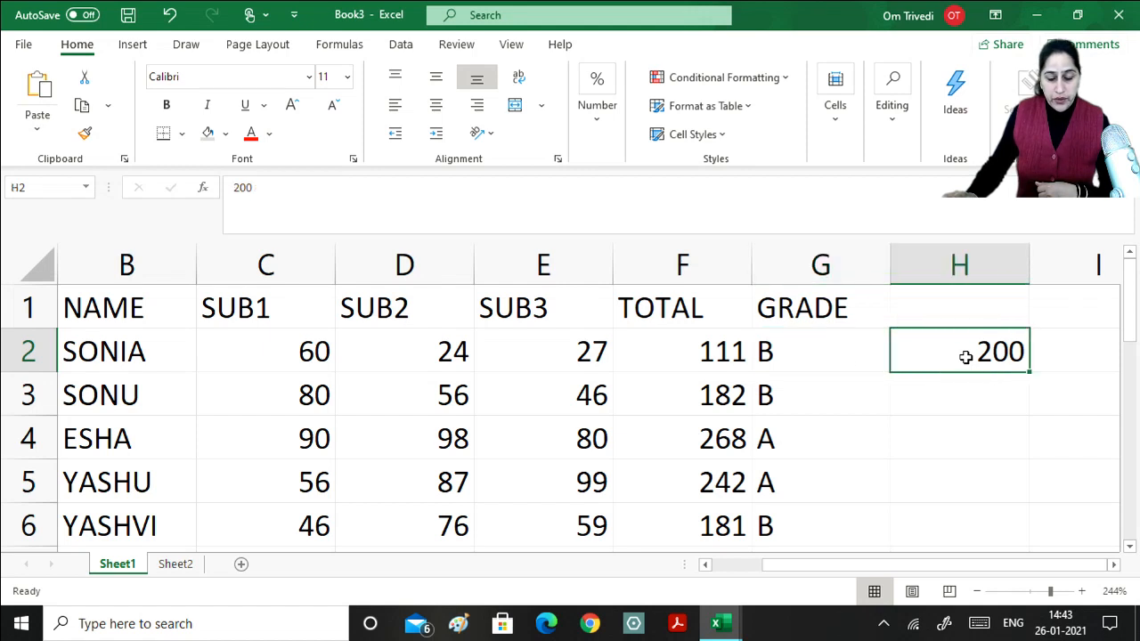
click(828, 356)
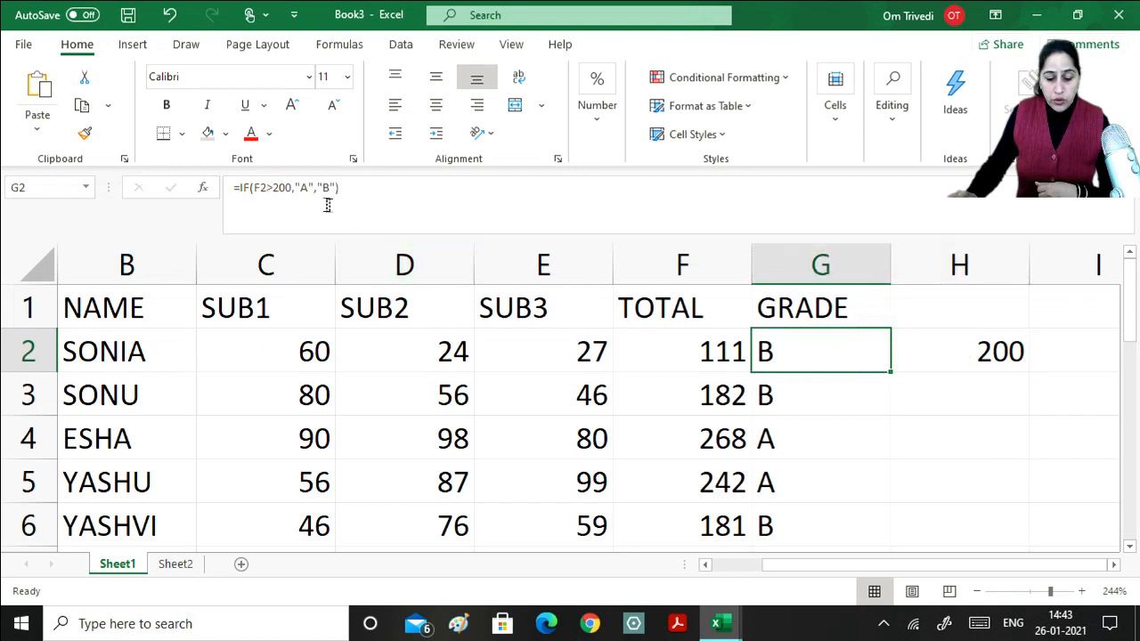
click(285, 187)
double_click(281, 187)
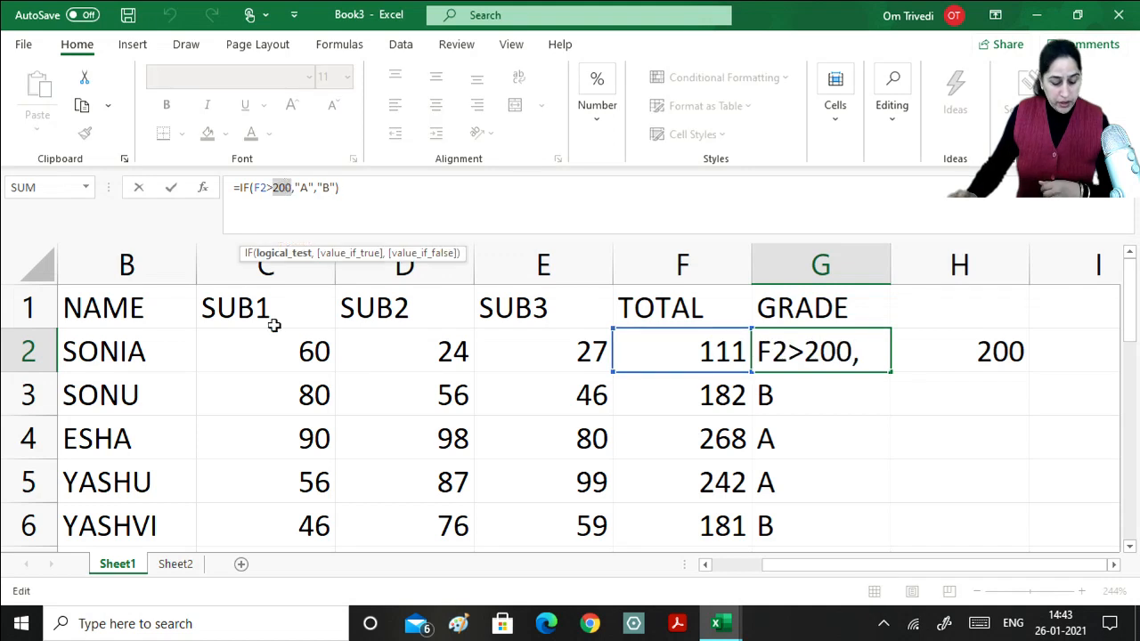
click(996, 354)
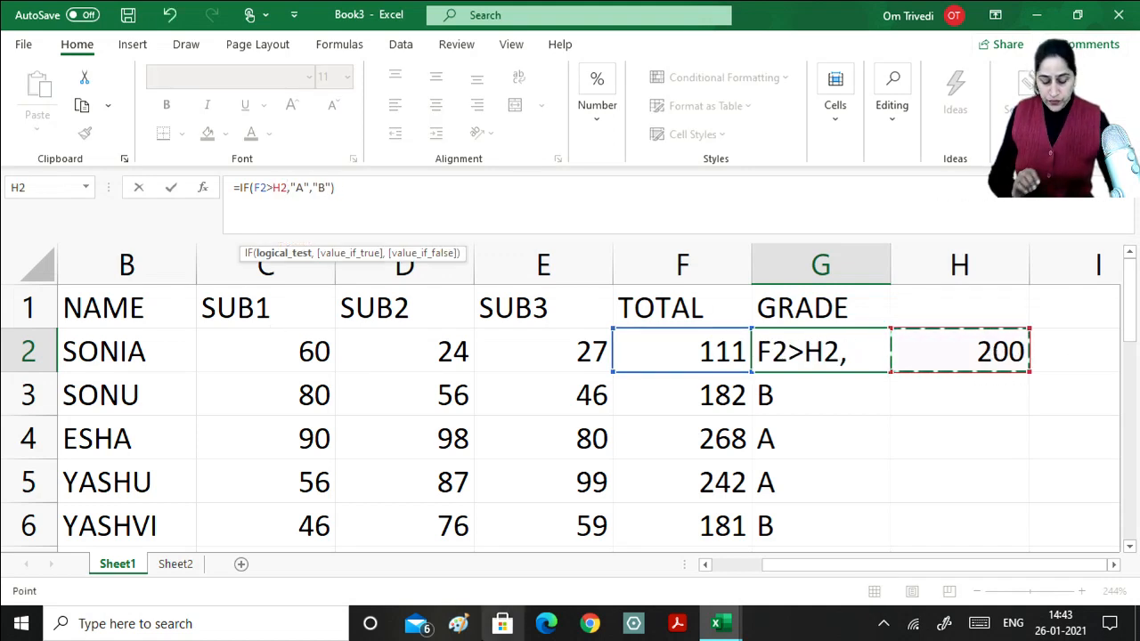
key(Return)
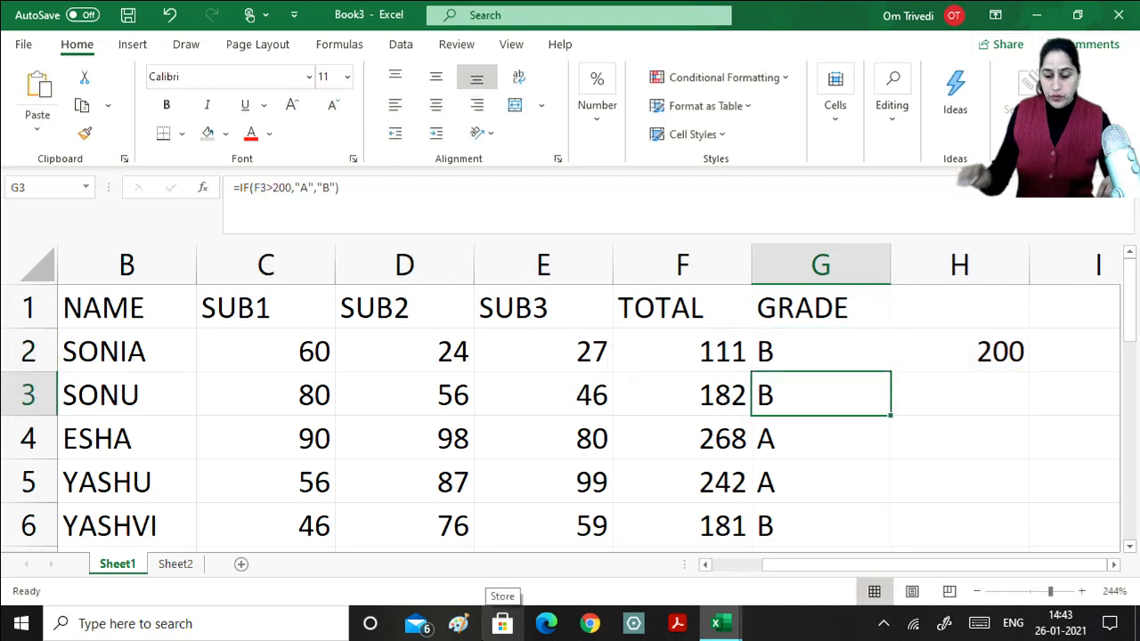
- Fill the grade formula with the relative H2 reference from G2 down through G6
click(795, 350)
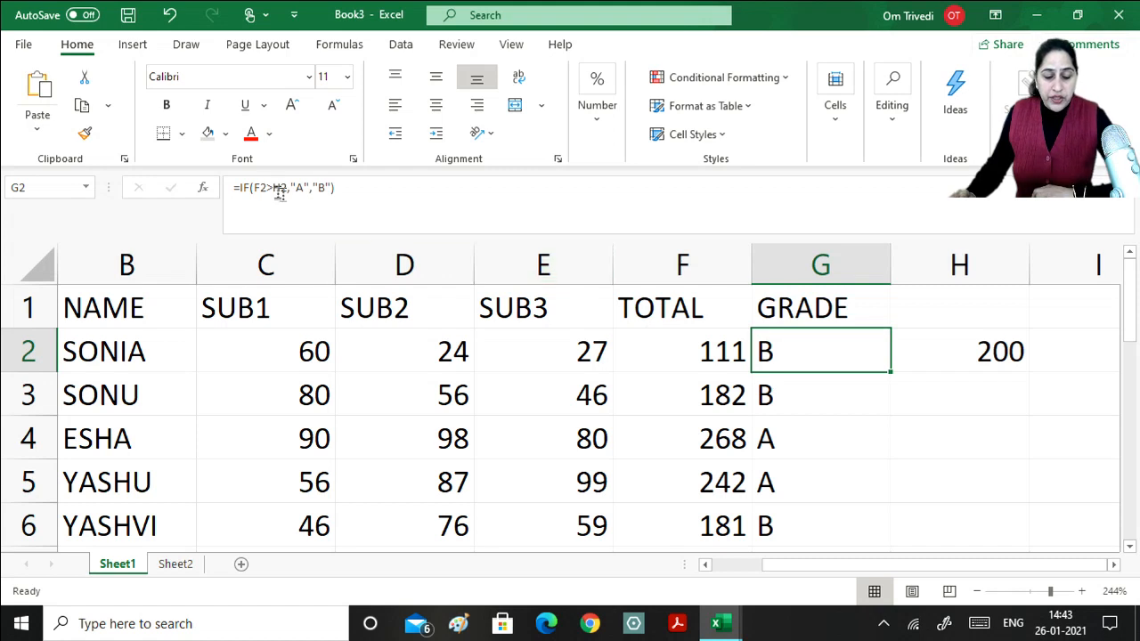
click(235, 188)
drag(234, 189, 349, 198)
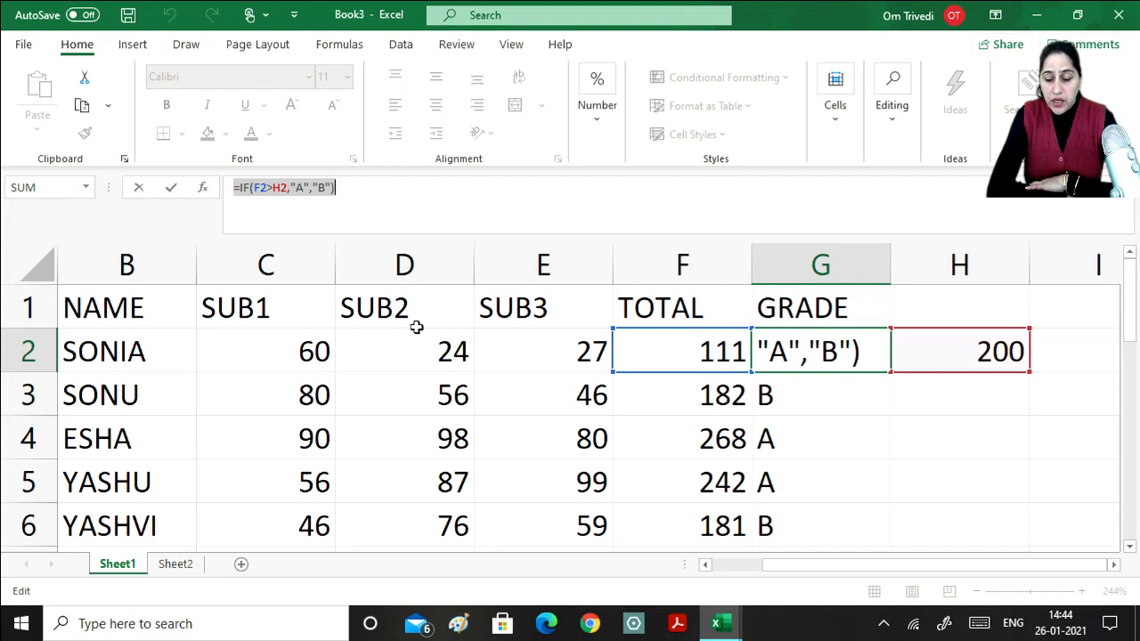
key(Return)
key(Up)
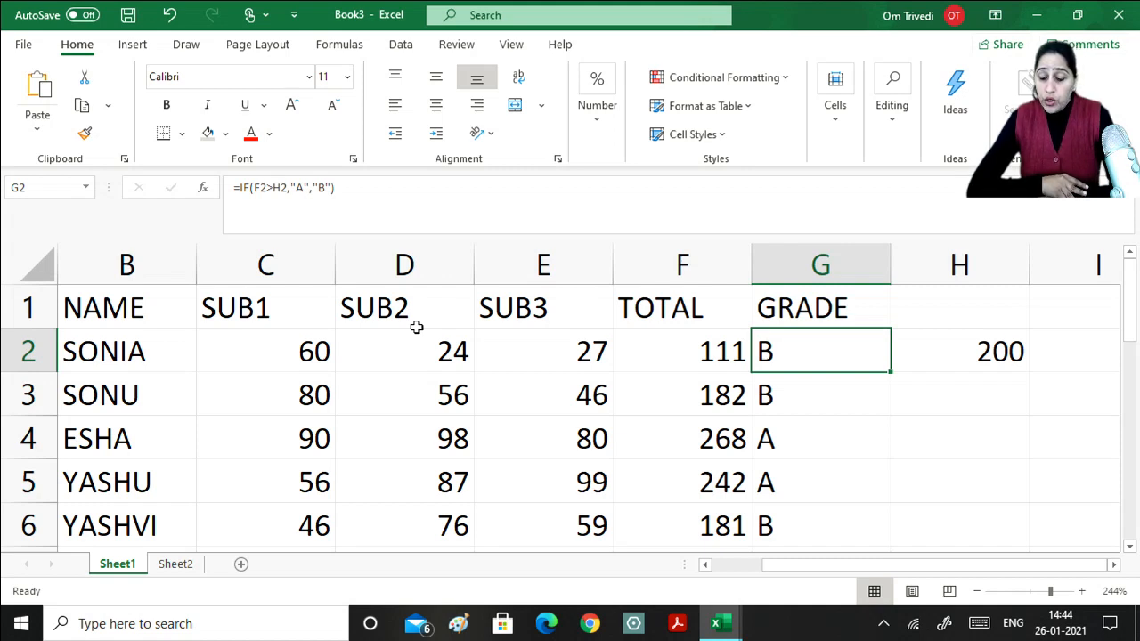
click(932, 356)
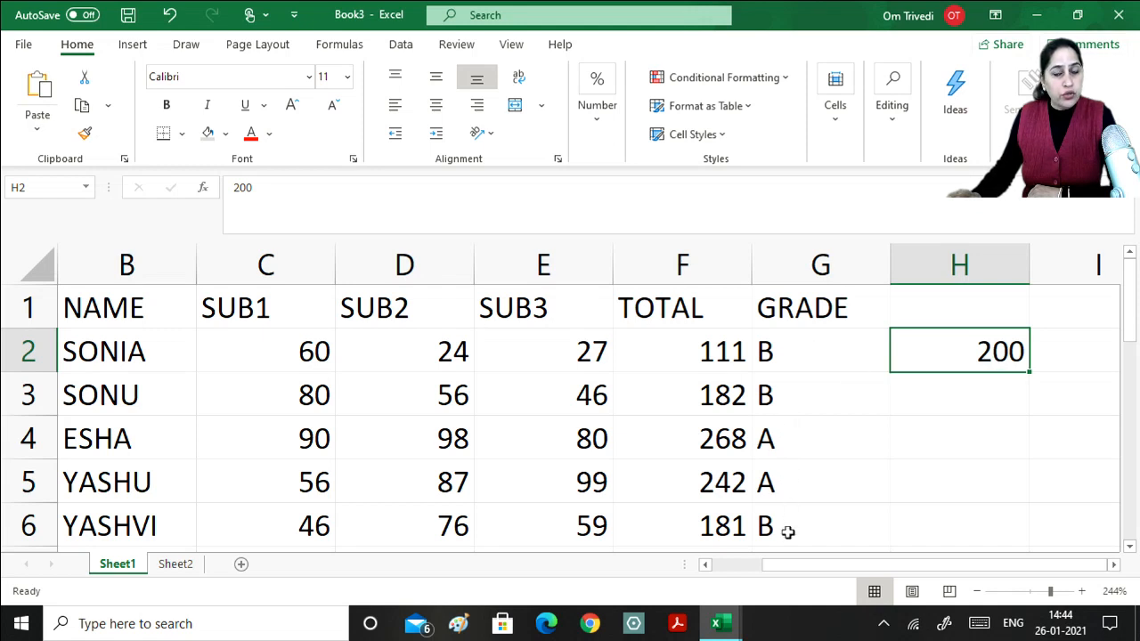
click(766, 353)
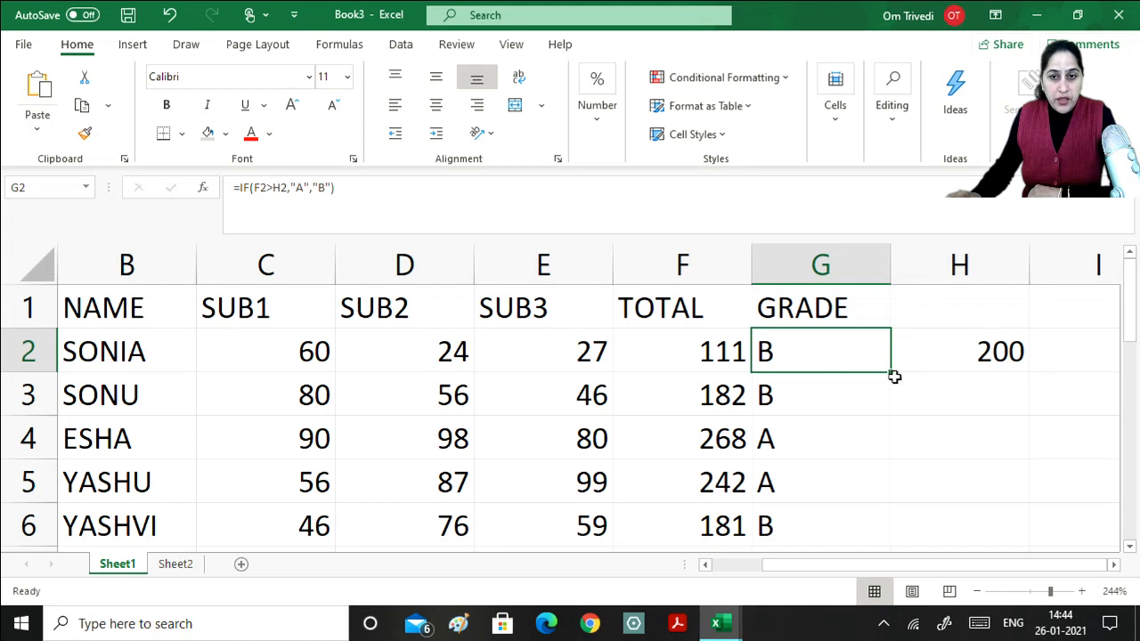
drag(891, 372, 893, 536)
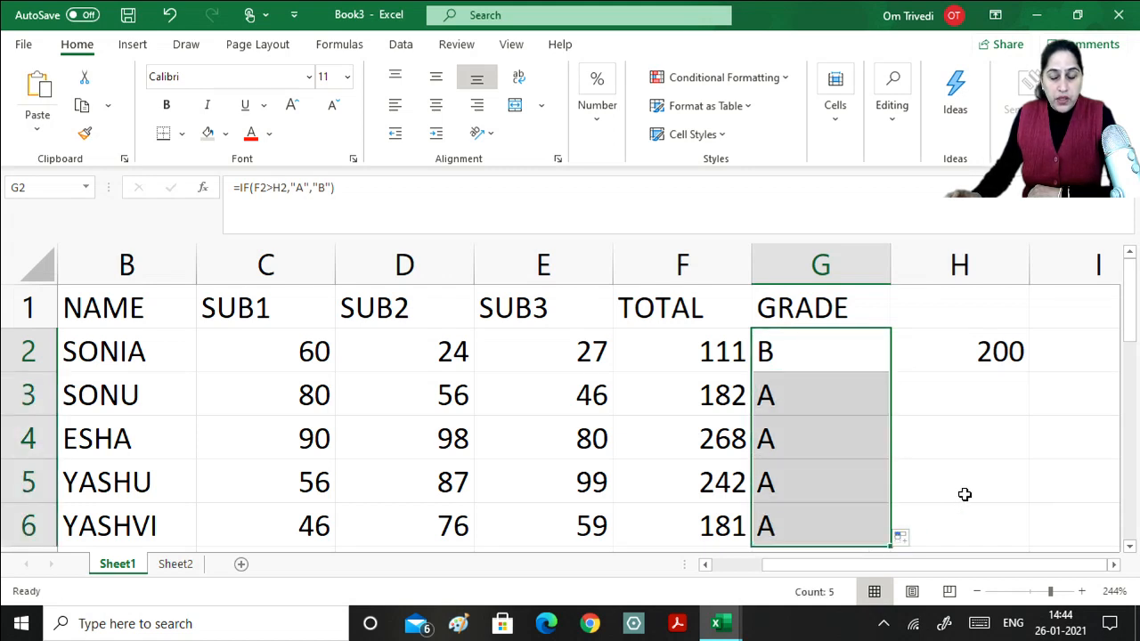
- Examine how the threshold reference shifts in the grade formulas from G2 to G6, comparing them with the cells in column H
click(821, 392)
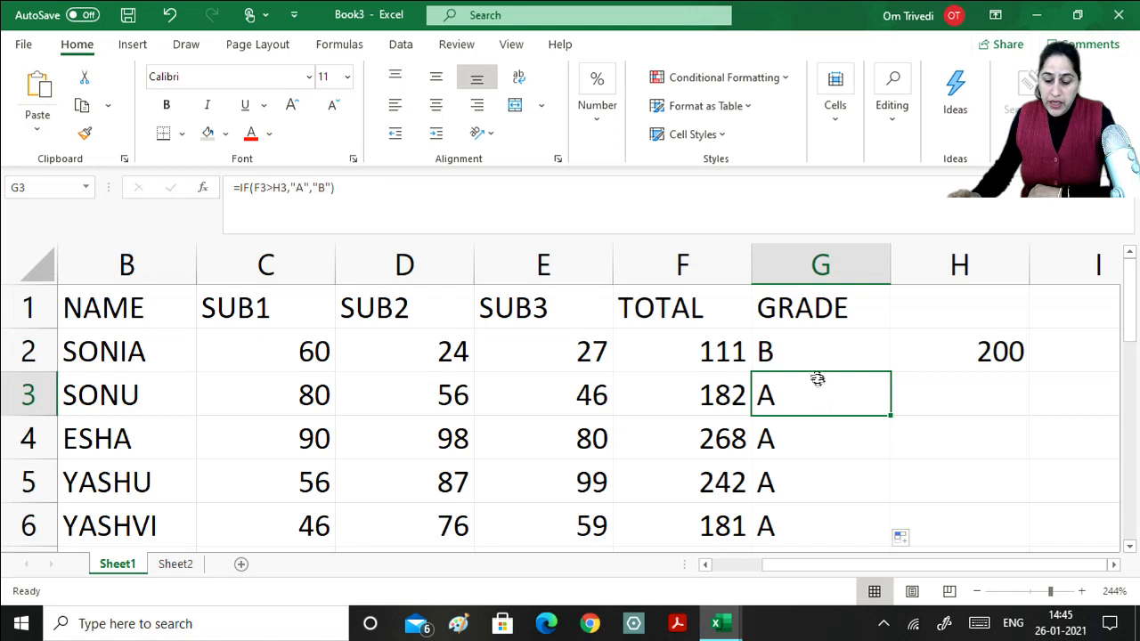
click(814, 360)
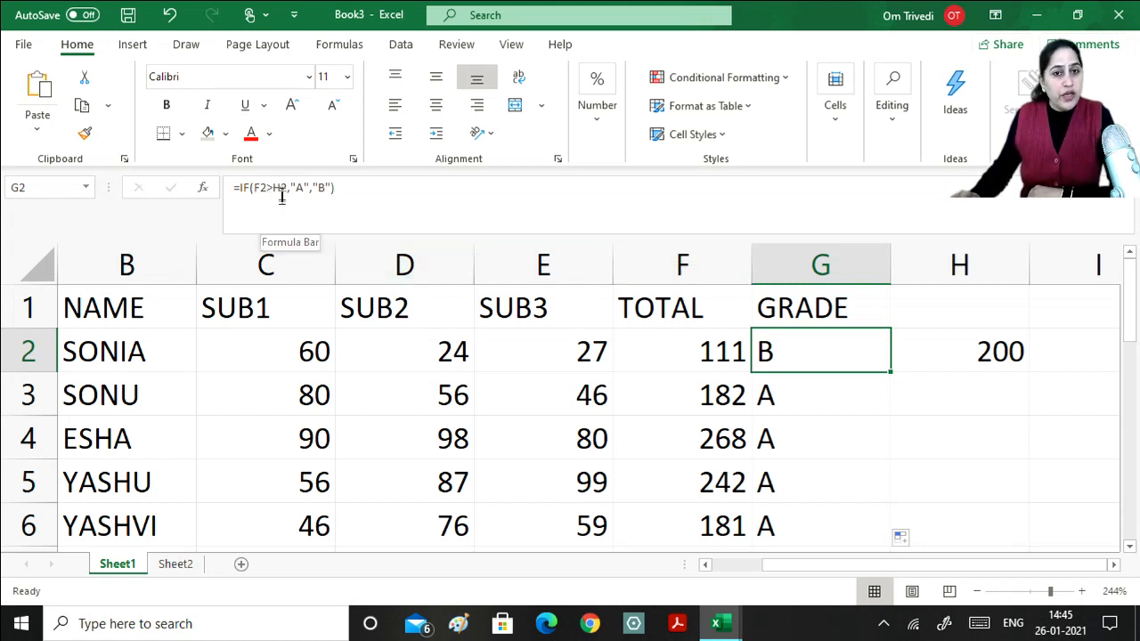
click(1006, 356)
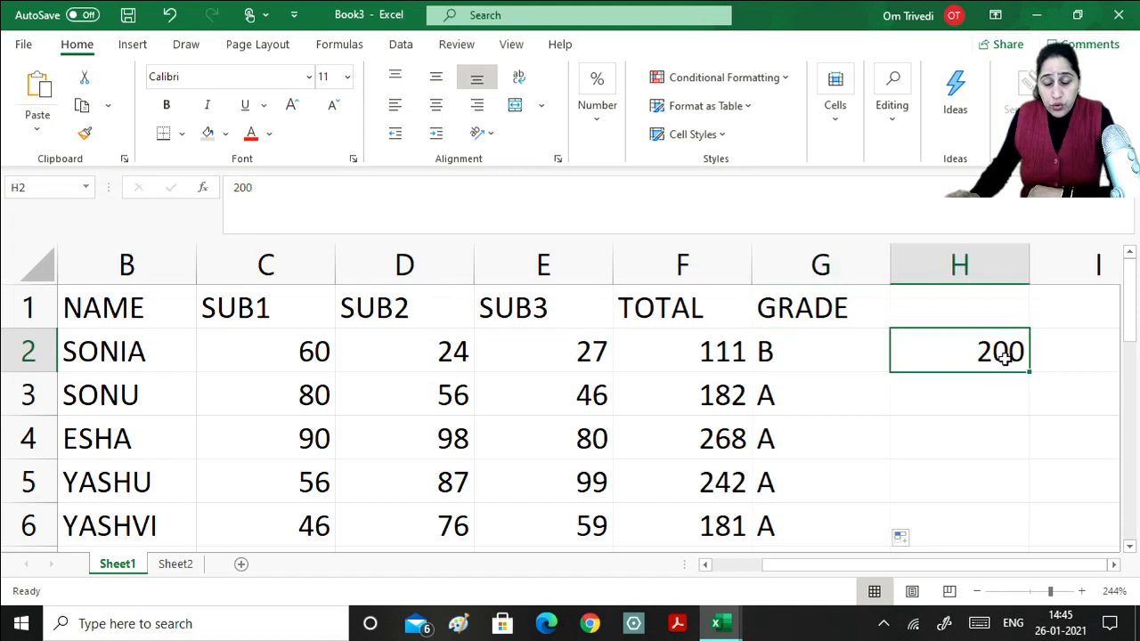
click(778, 354)
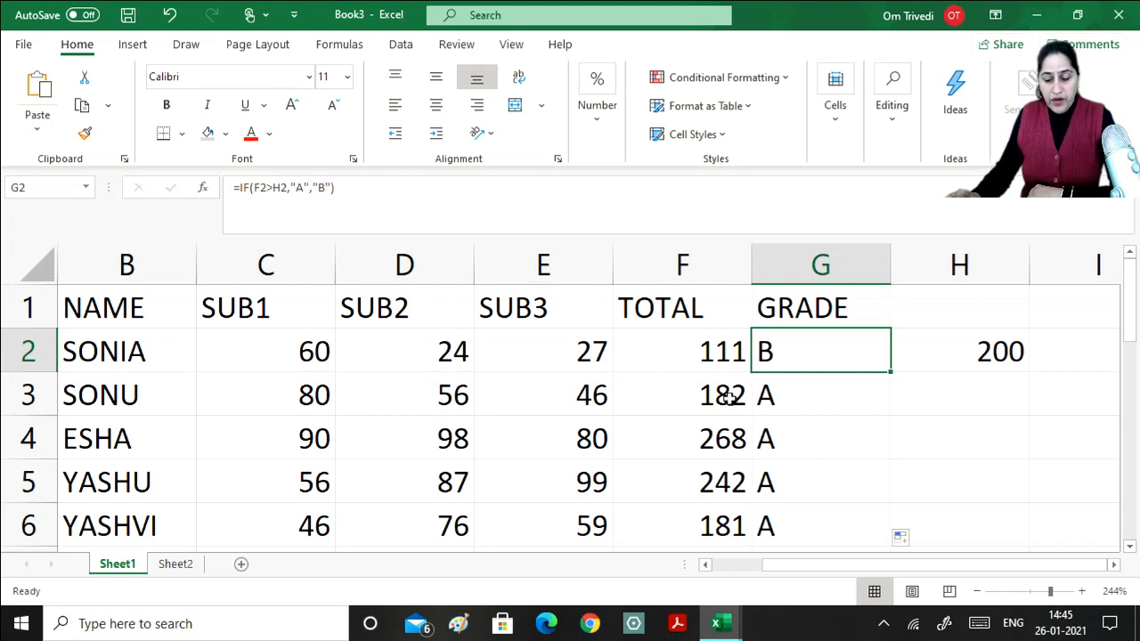
click(789, 402)
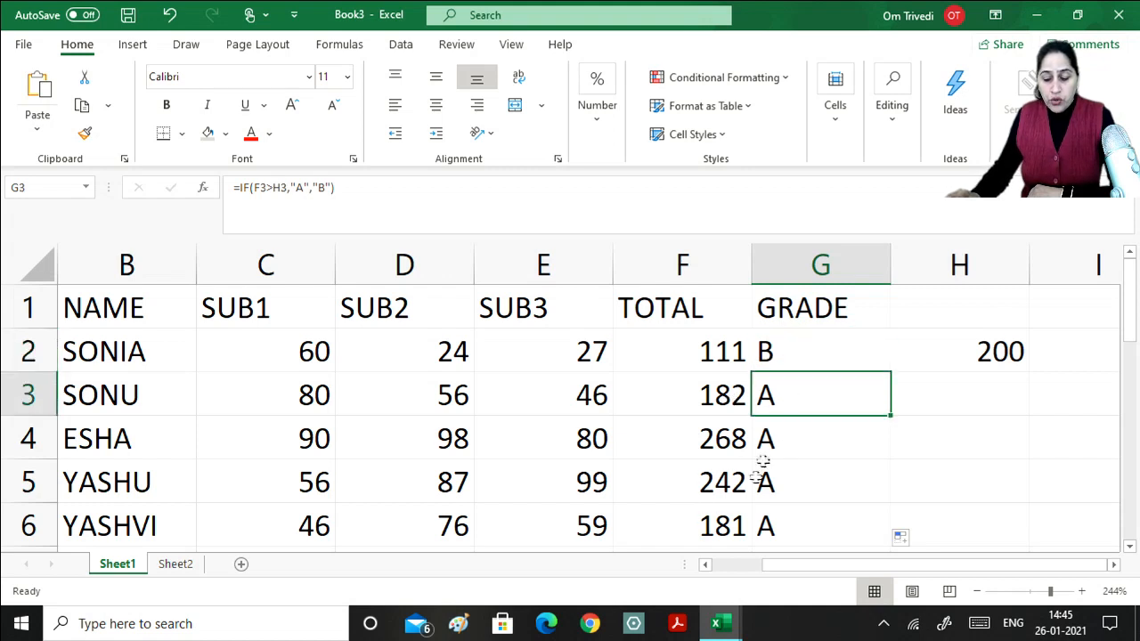
click(962, 393)
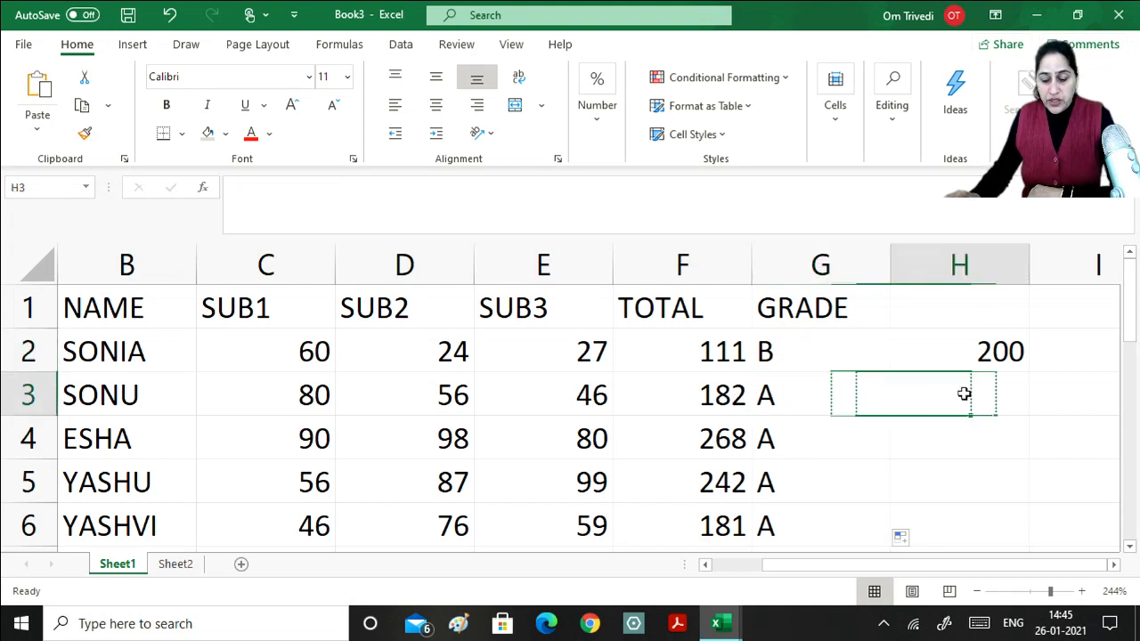
click(784, 429)
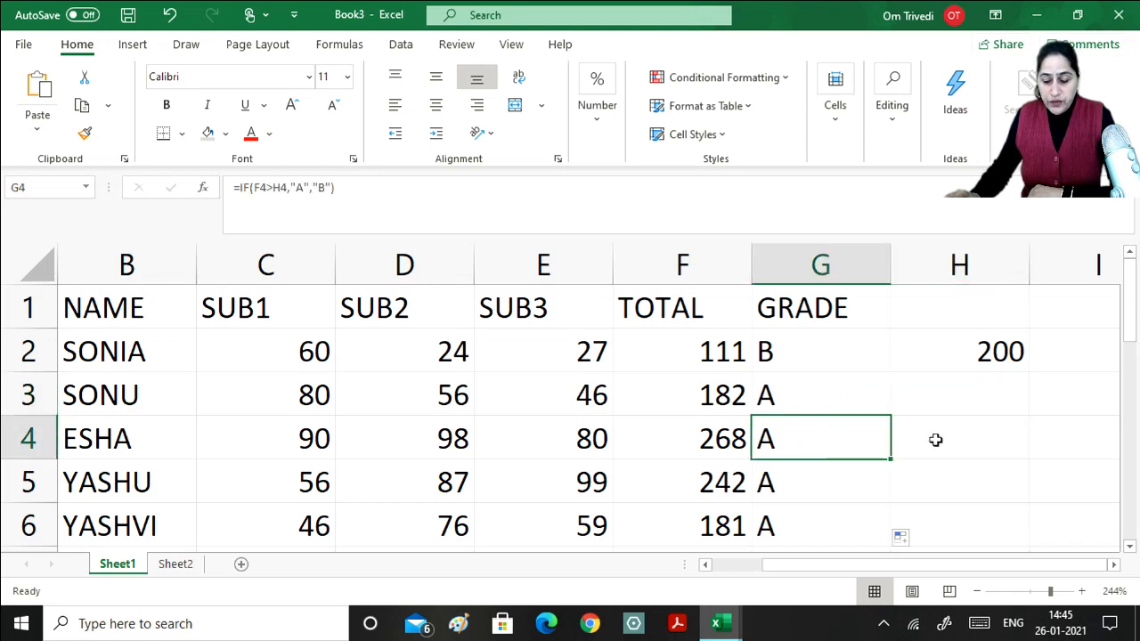
click(827, 491)
click(828, 525)
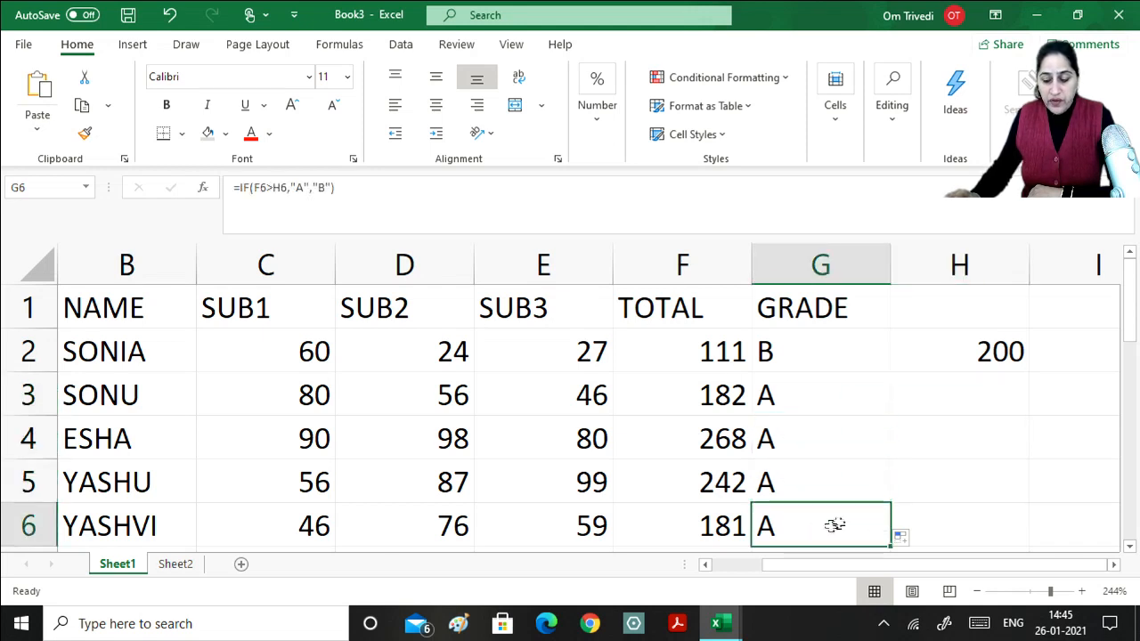
drag(967, 377, 999, 477)
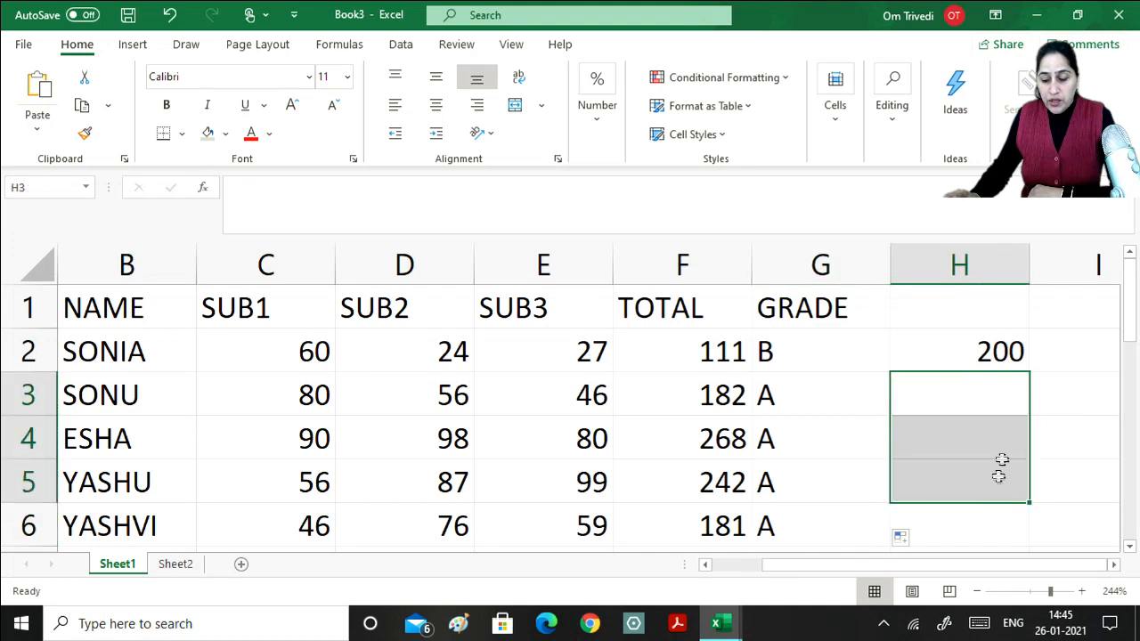
click(997, 351)
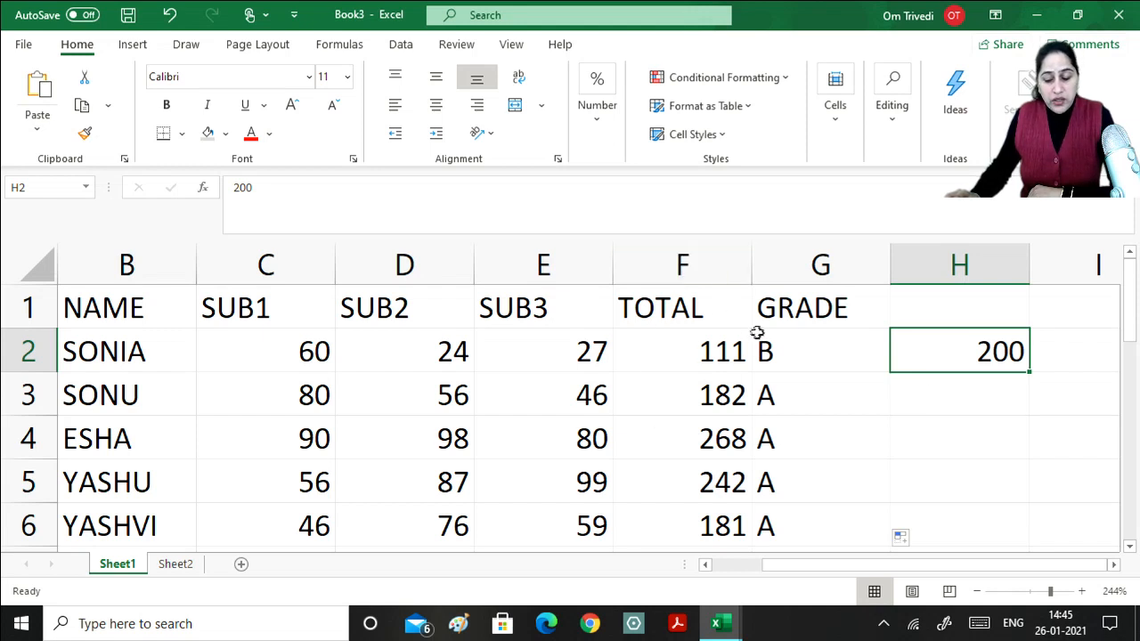
click(798, 343)
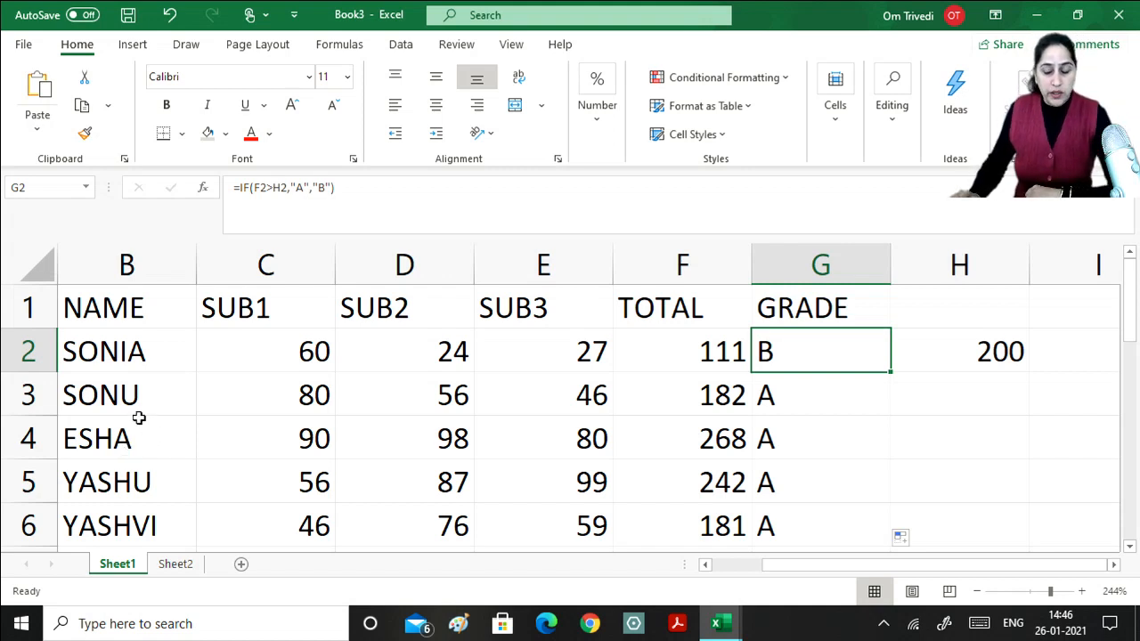
click(982, 351)
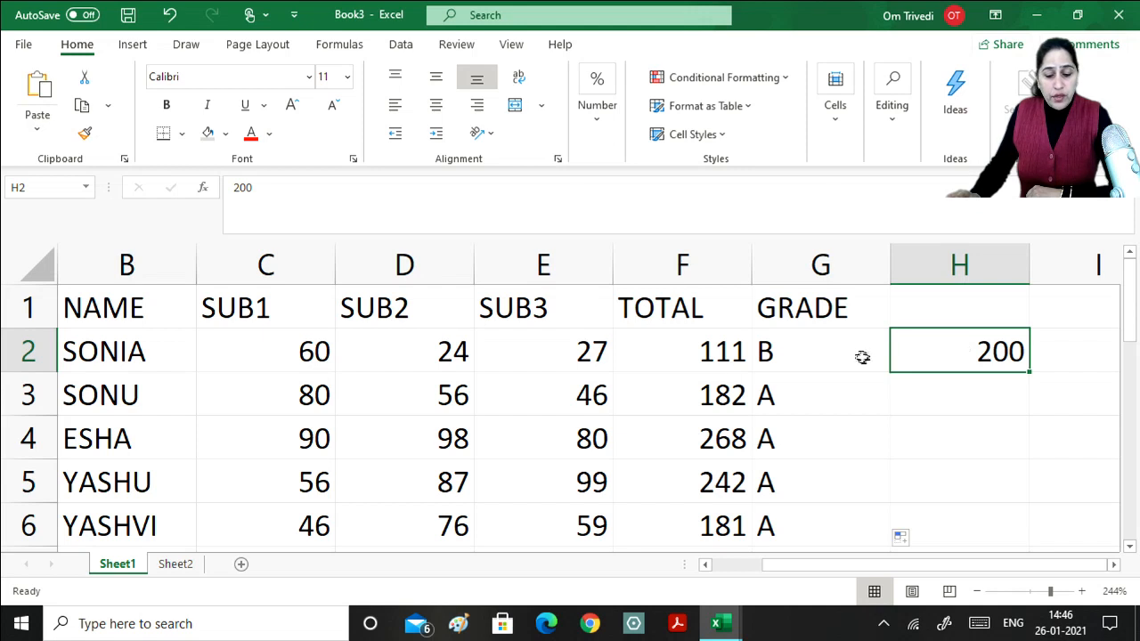
- Make the threshold reference in G2's formula absolute, giving =IF(F2>$H$2,"A","B")
click(808, 353)
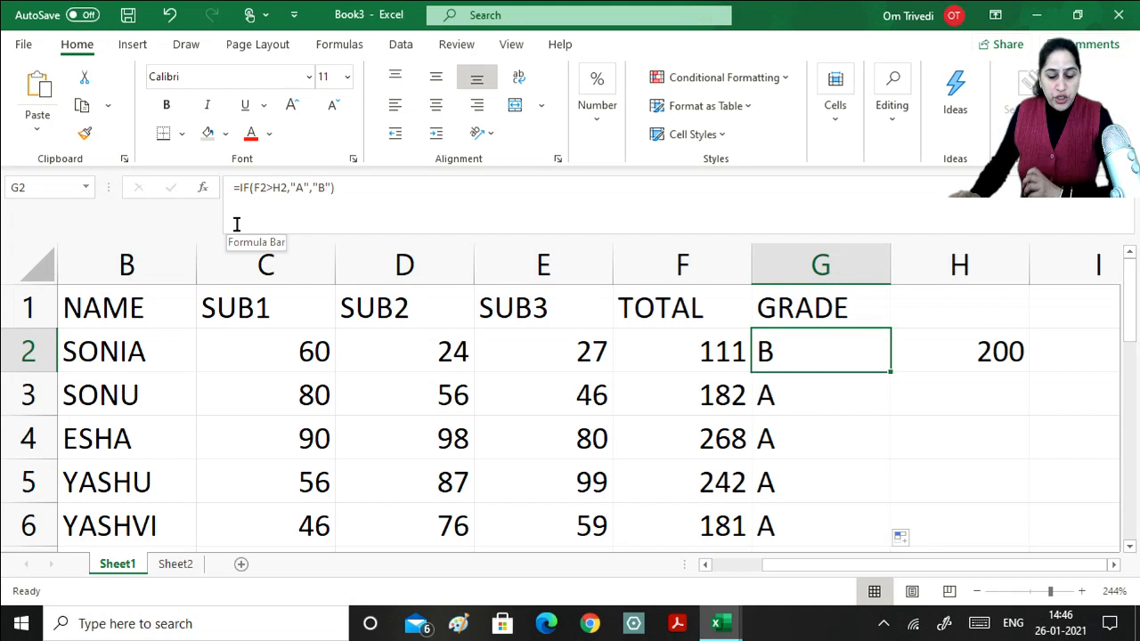
click(285, 187)
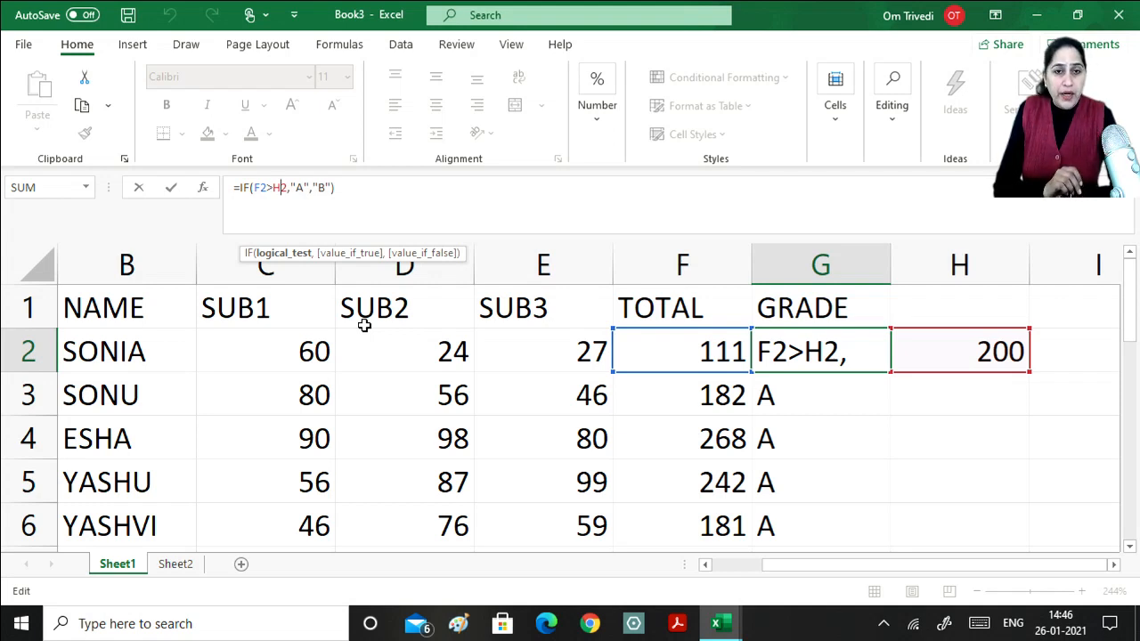
key(F4)
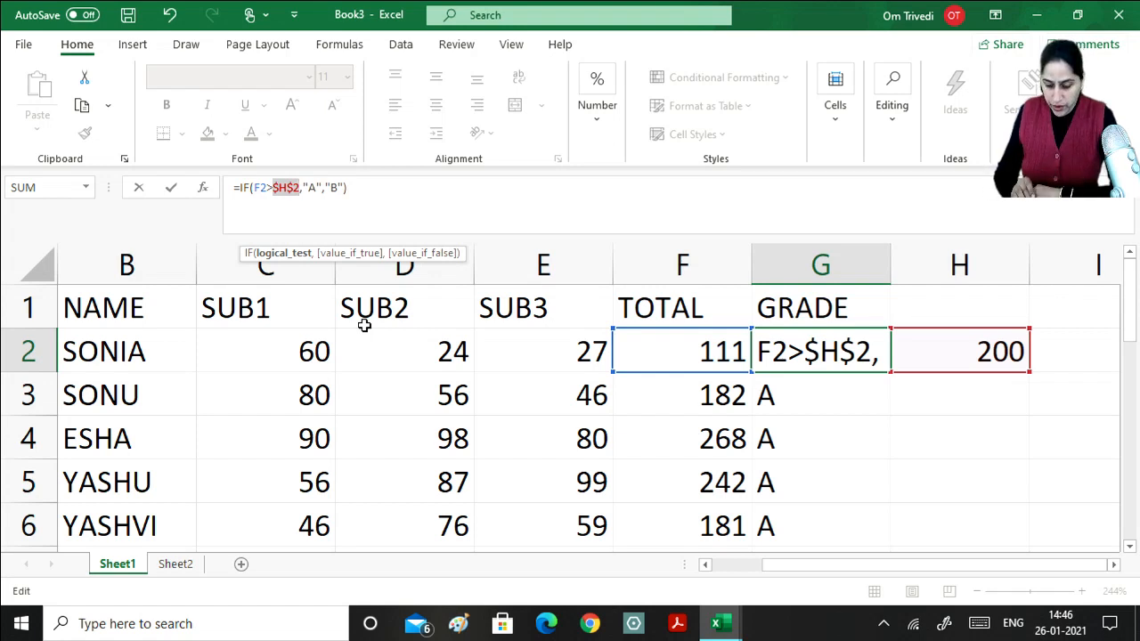
key(Return)
- Fill the grade formula with the absolute $H$2 reference from G2 down through G6 and check each copied formula
click(821, 359)
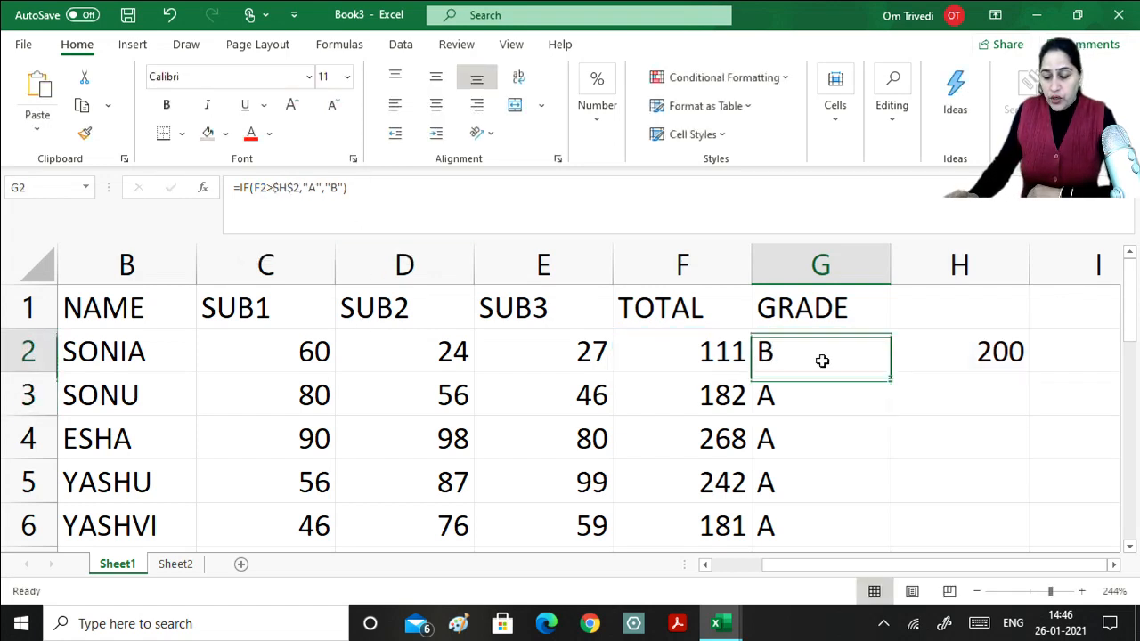
drag(893, 378, 900, 534)
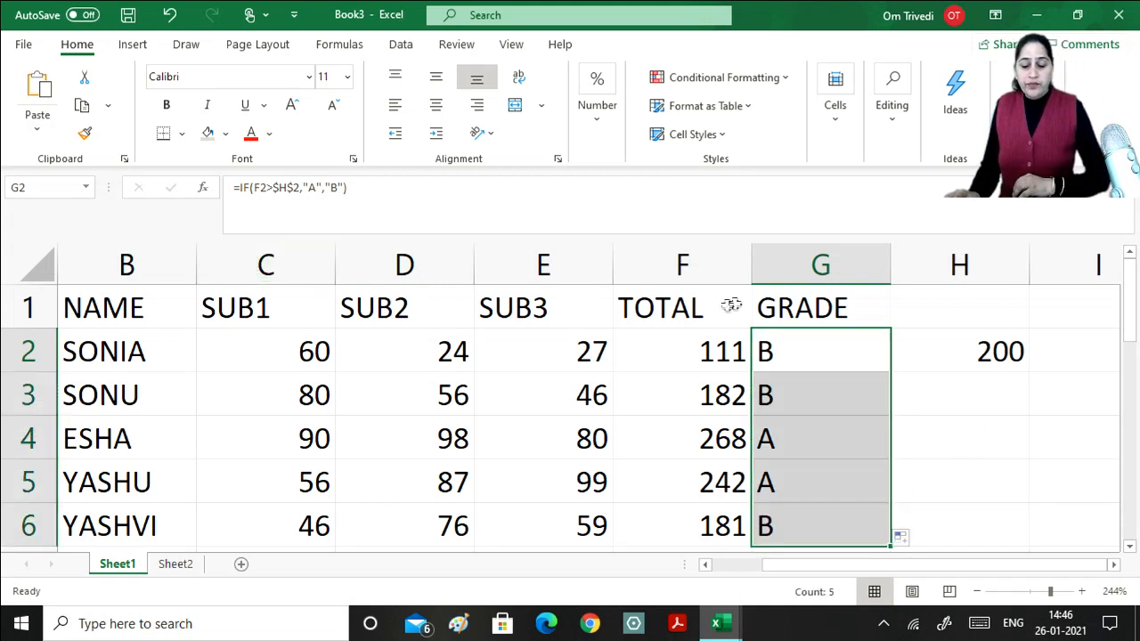
click(829, 350)
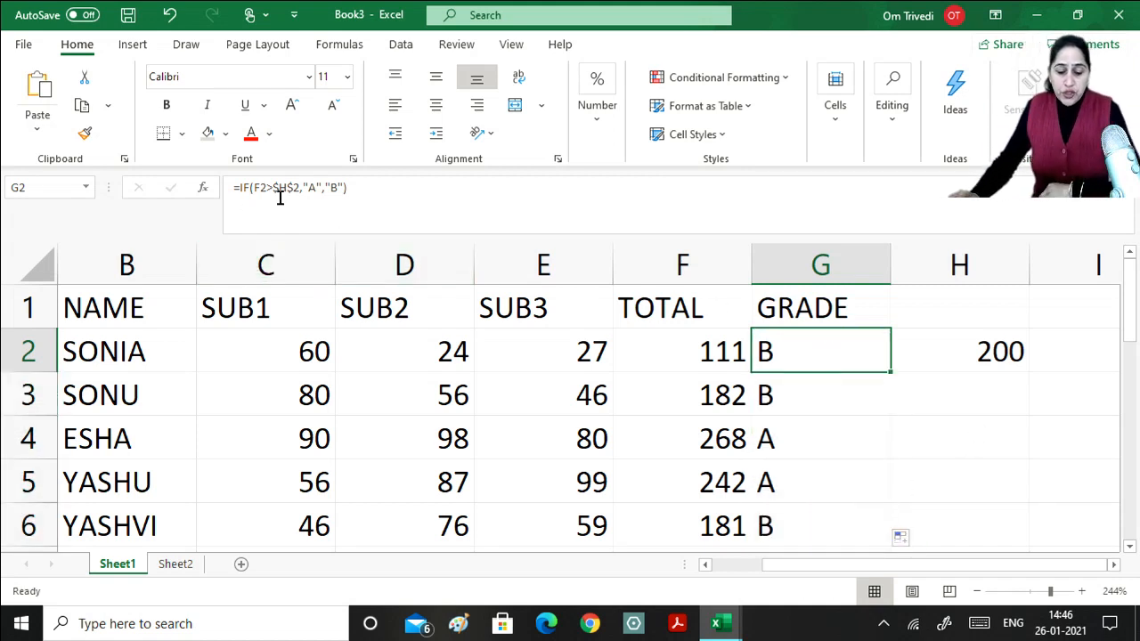
click(841, 395)
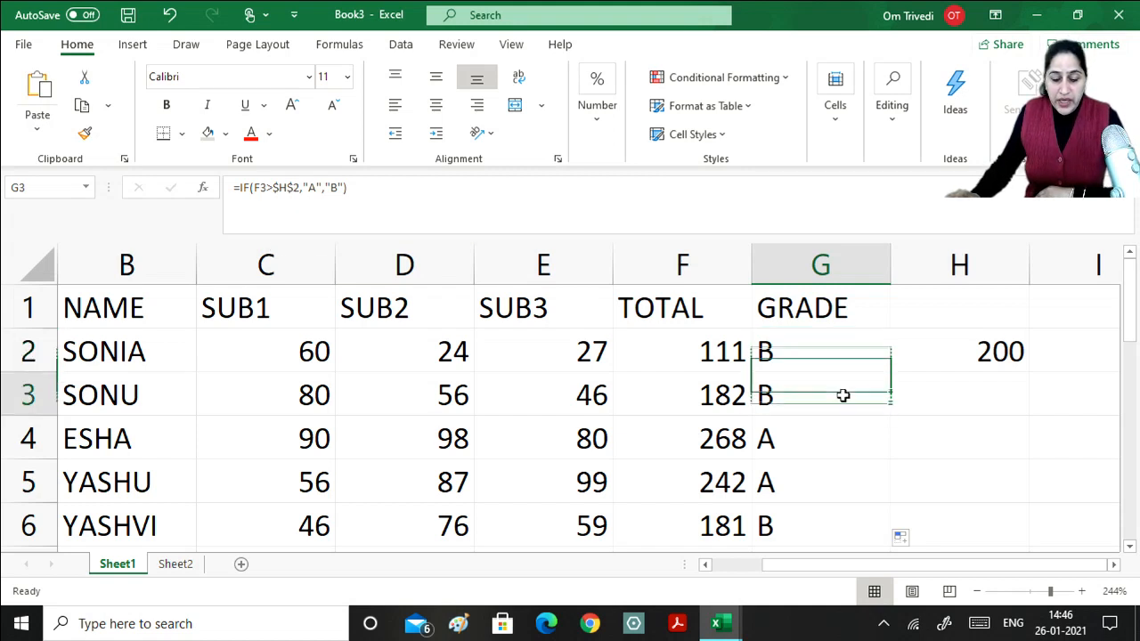
click(820, 442)
click(824, 484)
click(837, 515)
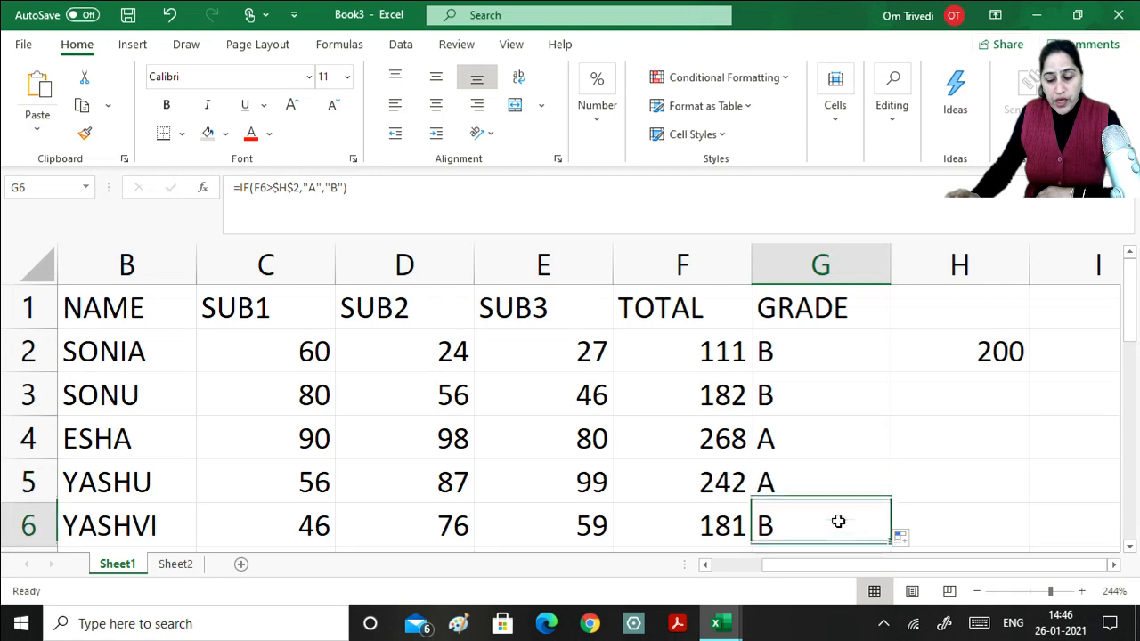
- Test the grade threshold in H2 with the values 250 and 280
click(982, 352)
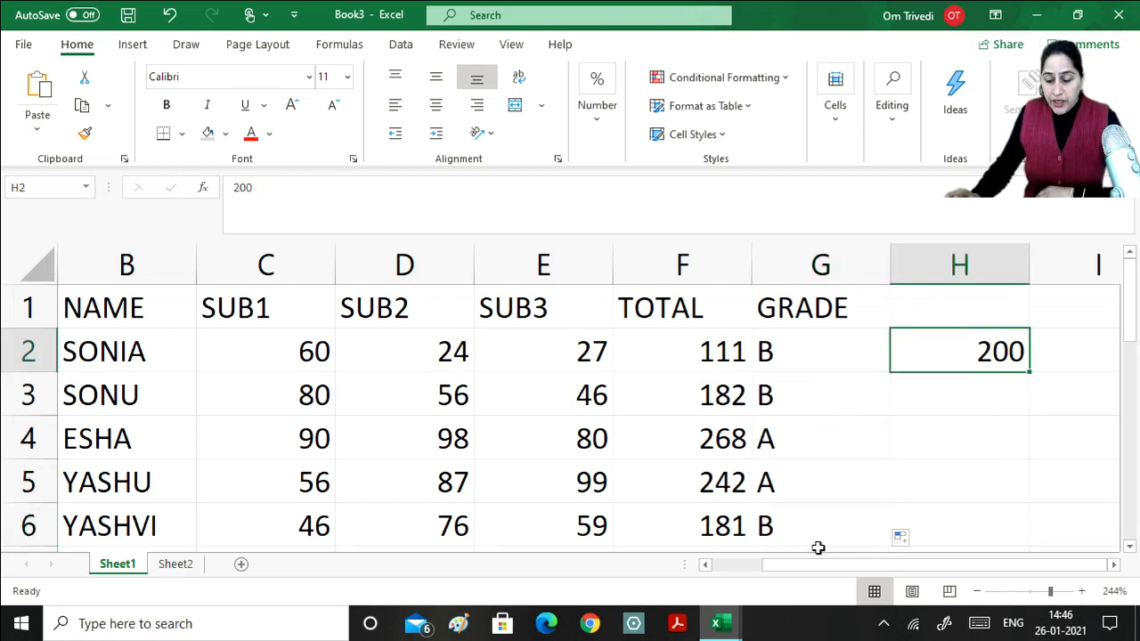
text(250)
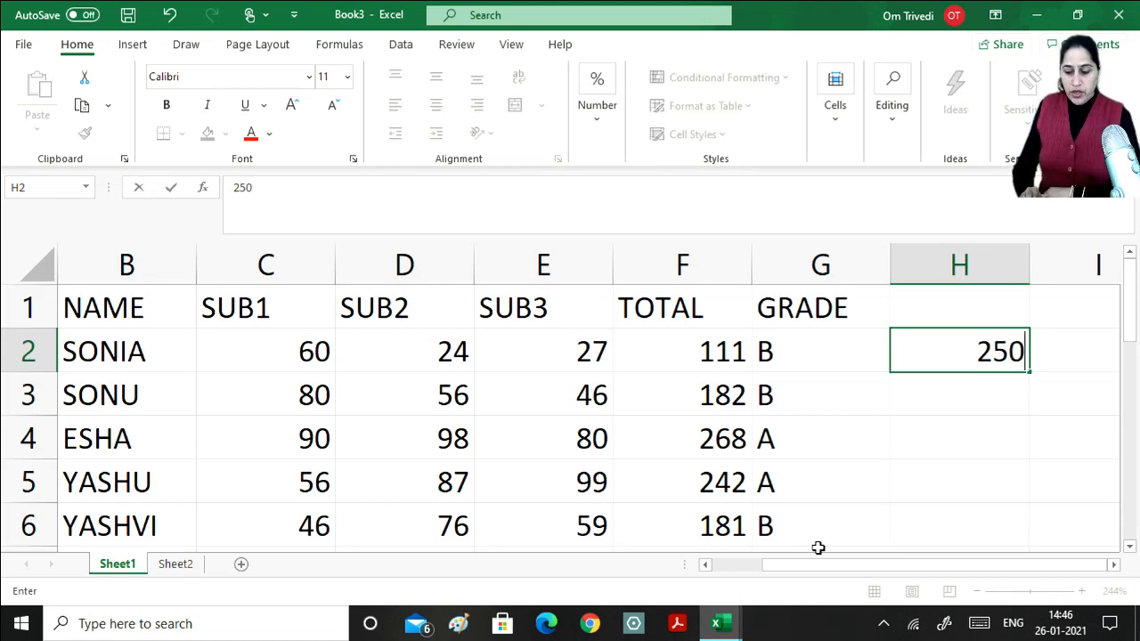
key(Return)
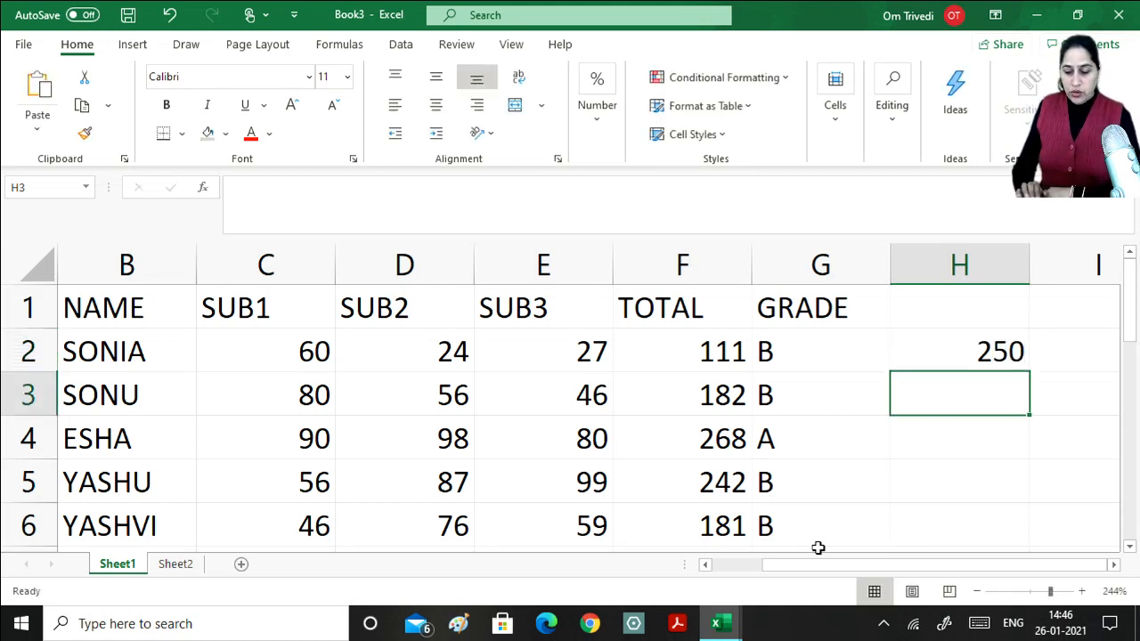
key(Up)
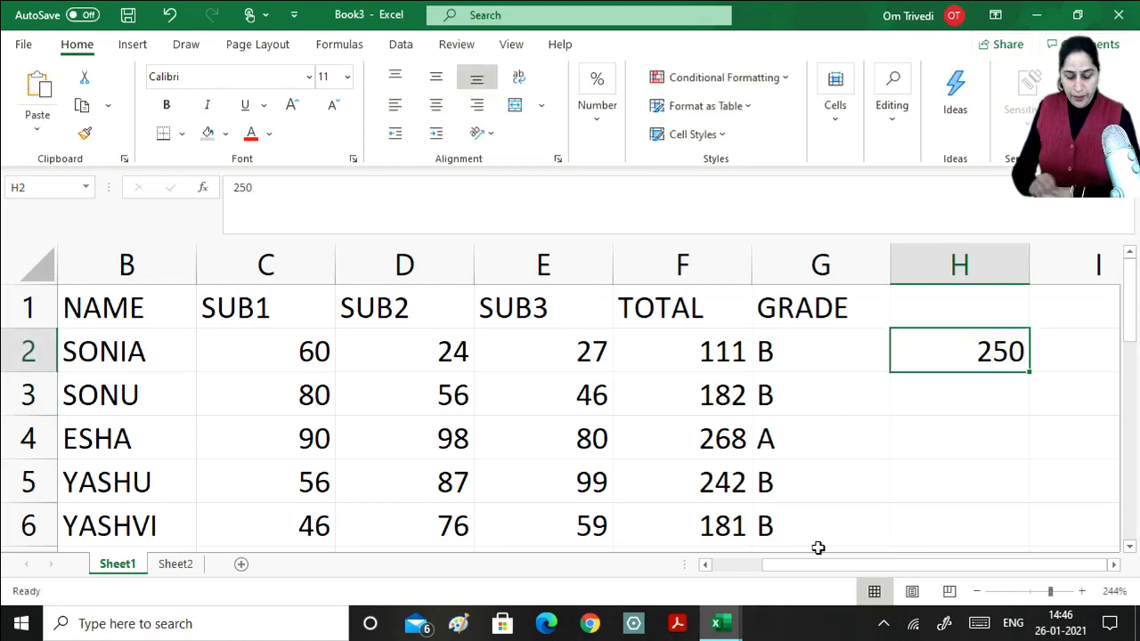
text(280)
key(Return)
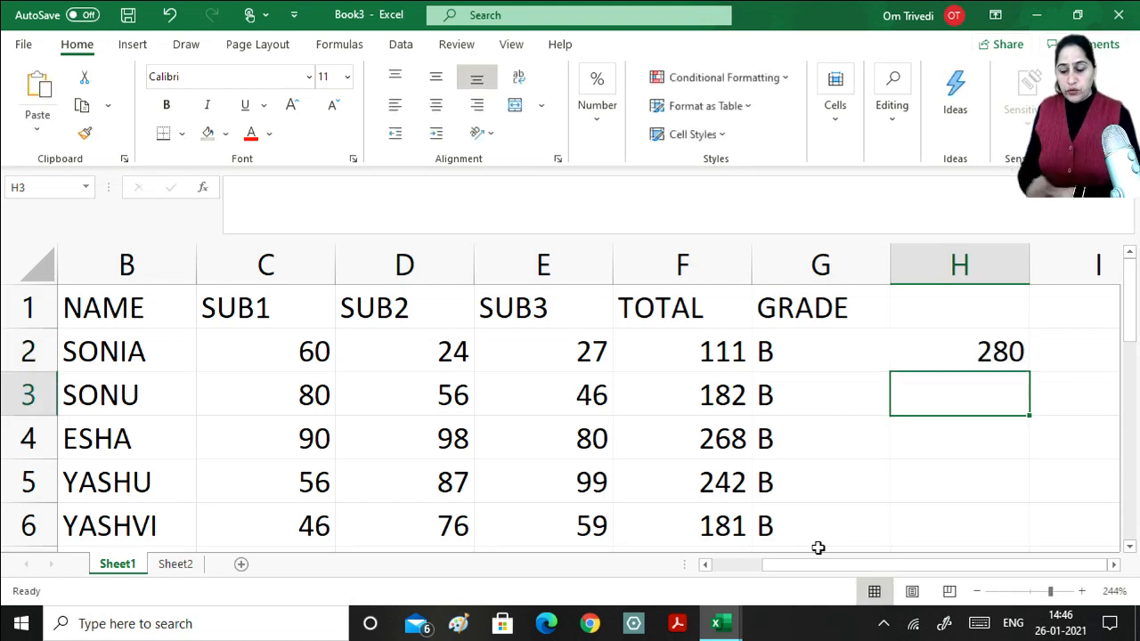
- Set the grade threshold in H2 to 210
key(Up)
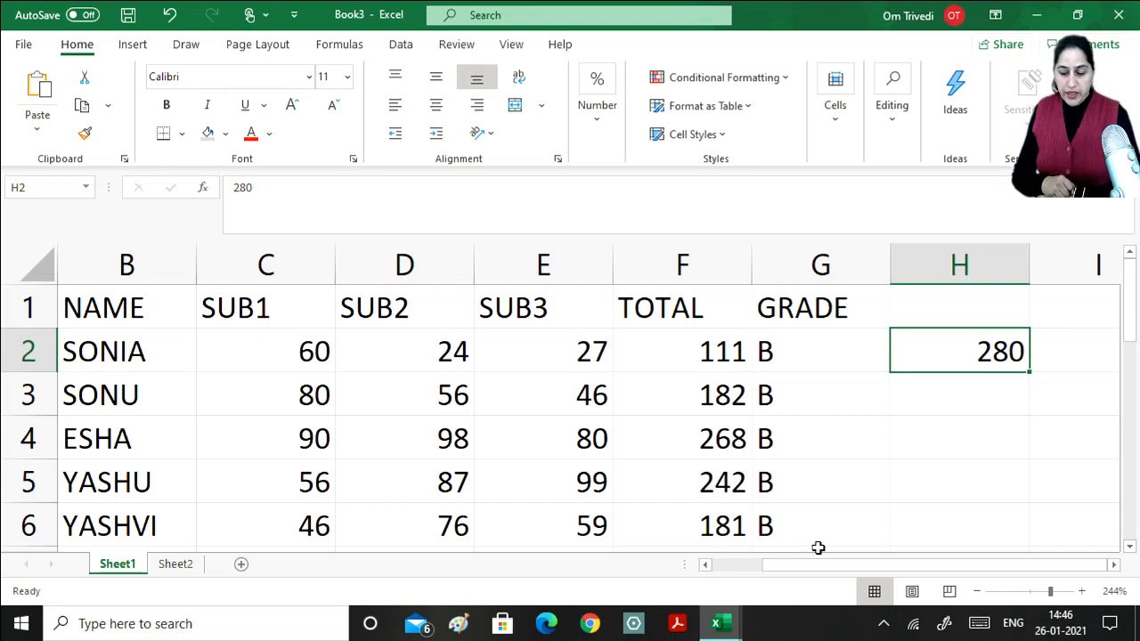
text(210)
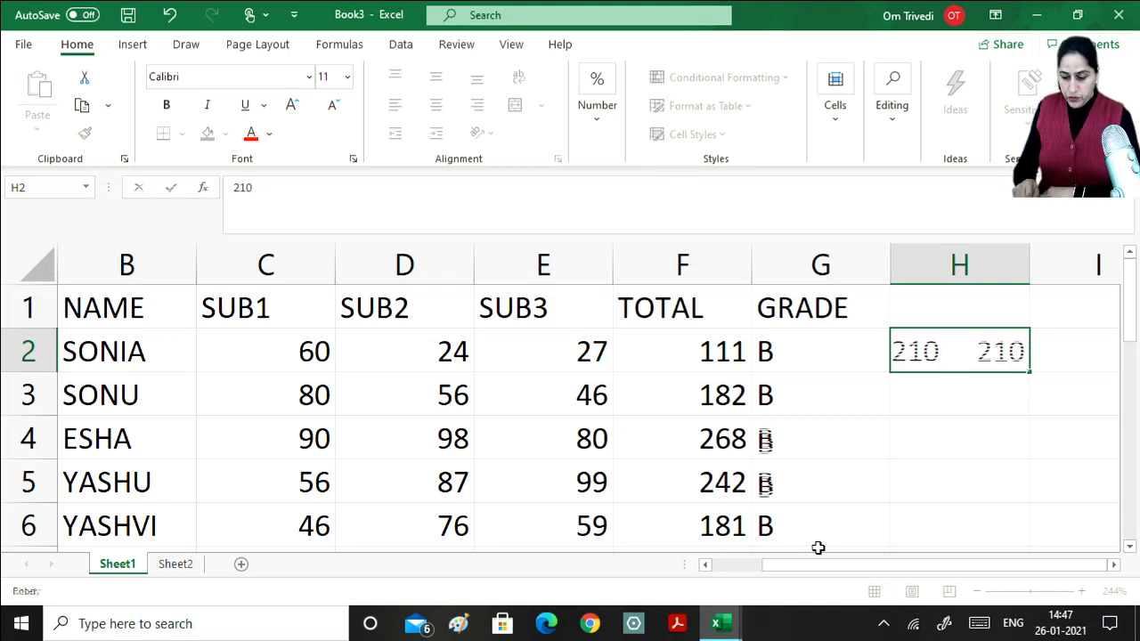
key(Return)
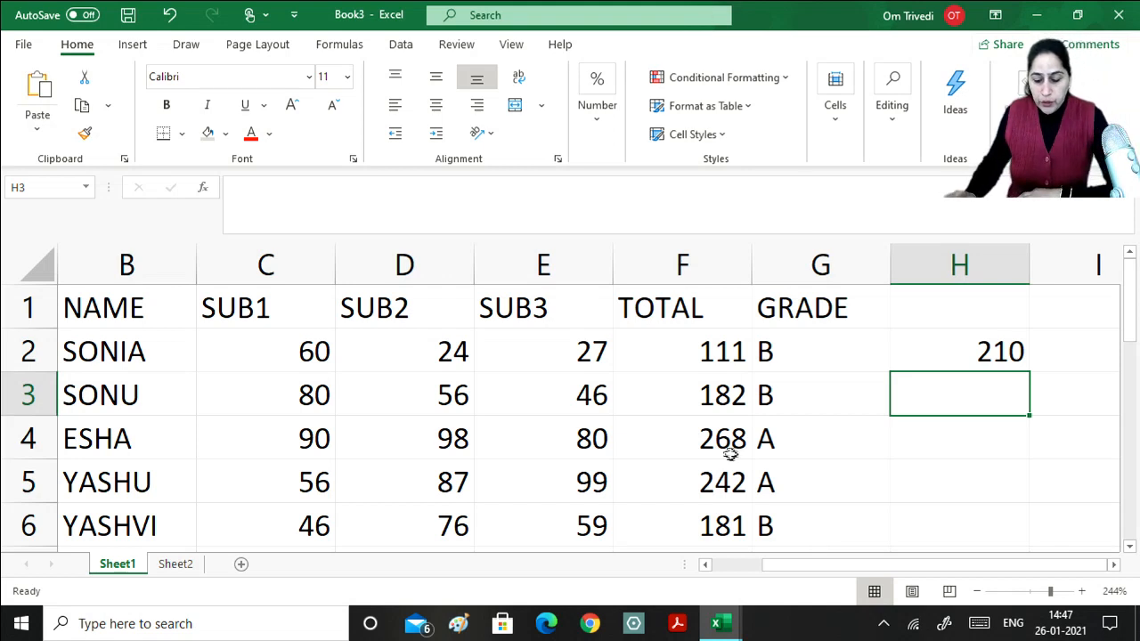
- Examine the grade formulas in G2 to G4 against the totals in column F and the threshold in H2
click(792, 353)
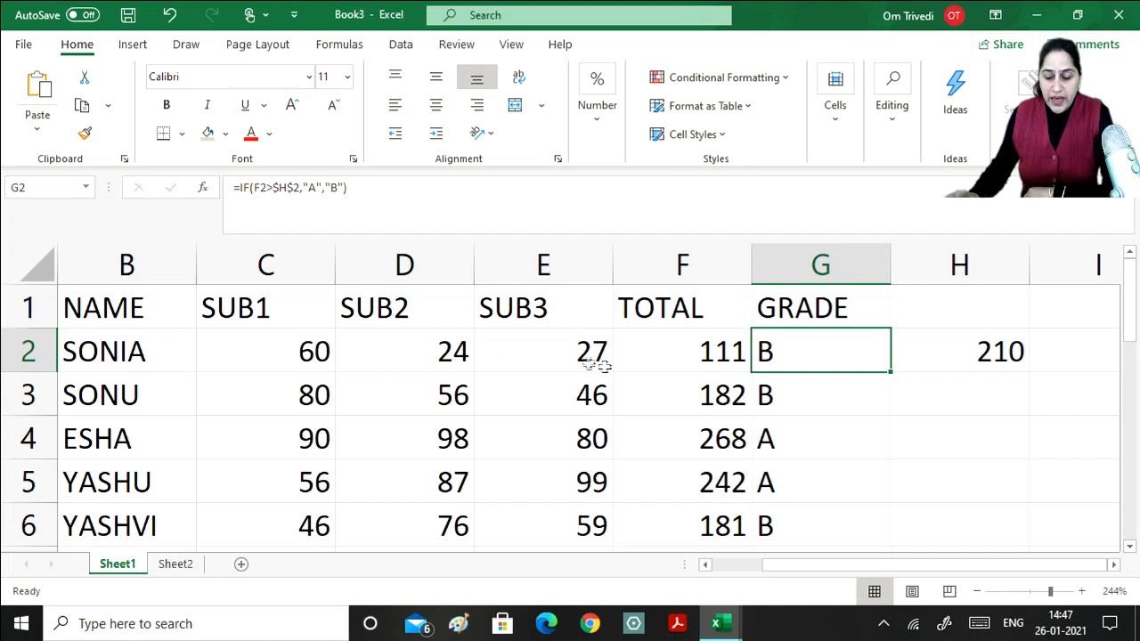
click(948, 348)
click(793, 359)
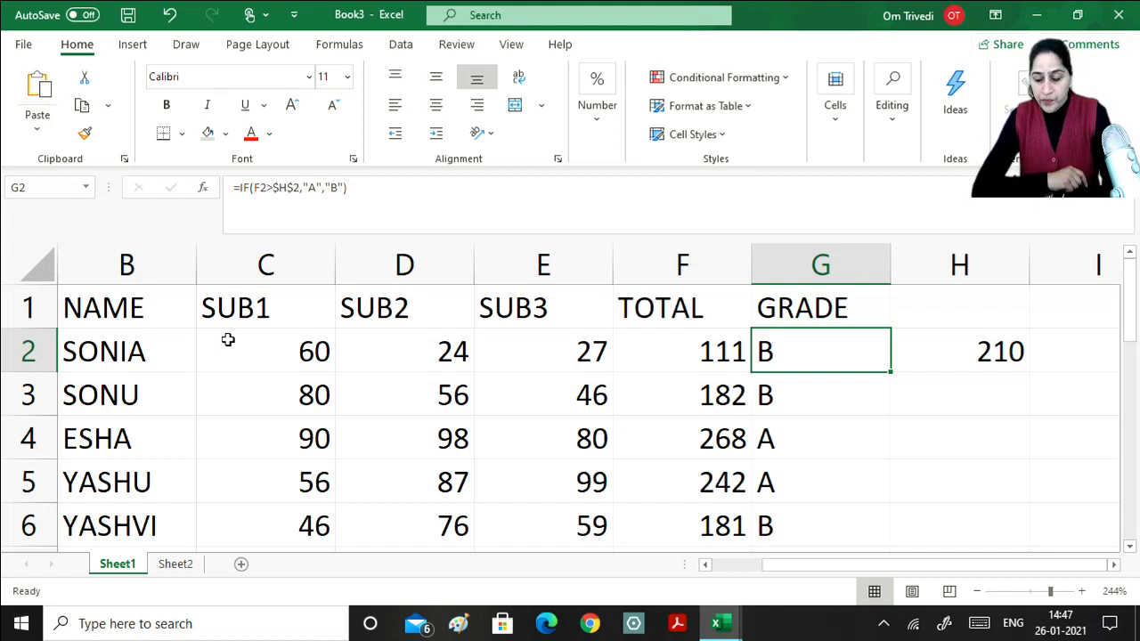
click(1009, 357)
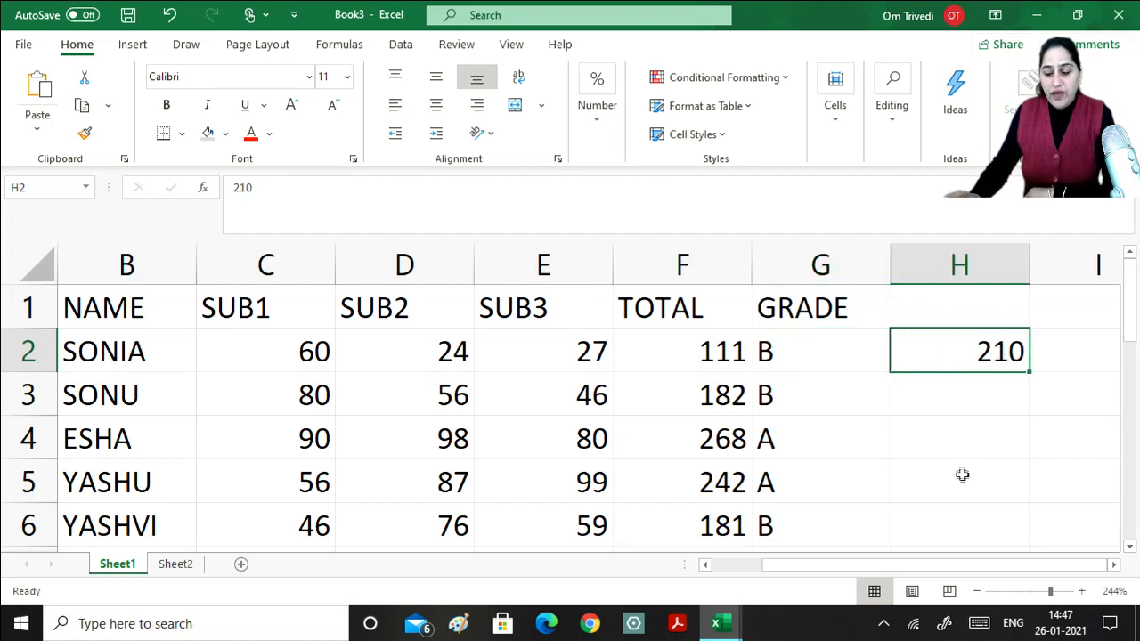
click(806, 358)
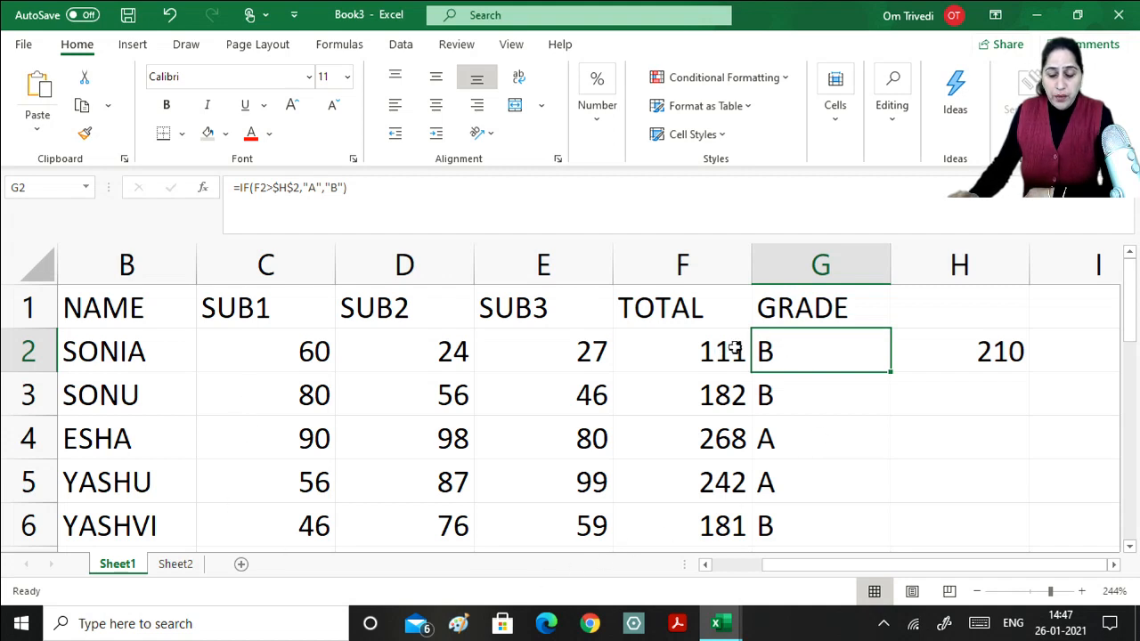
click(732, 351)
click(809, 396)
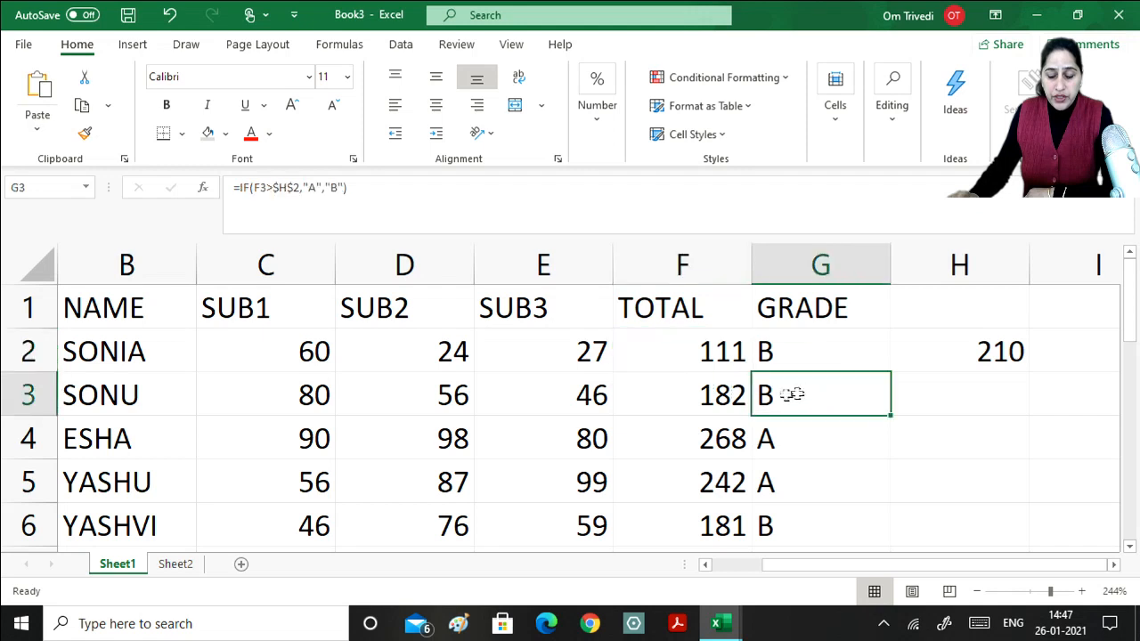
click(709, 401)
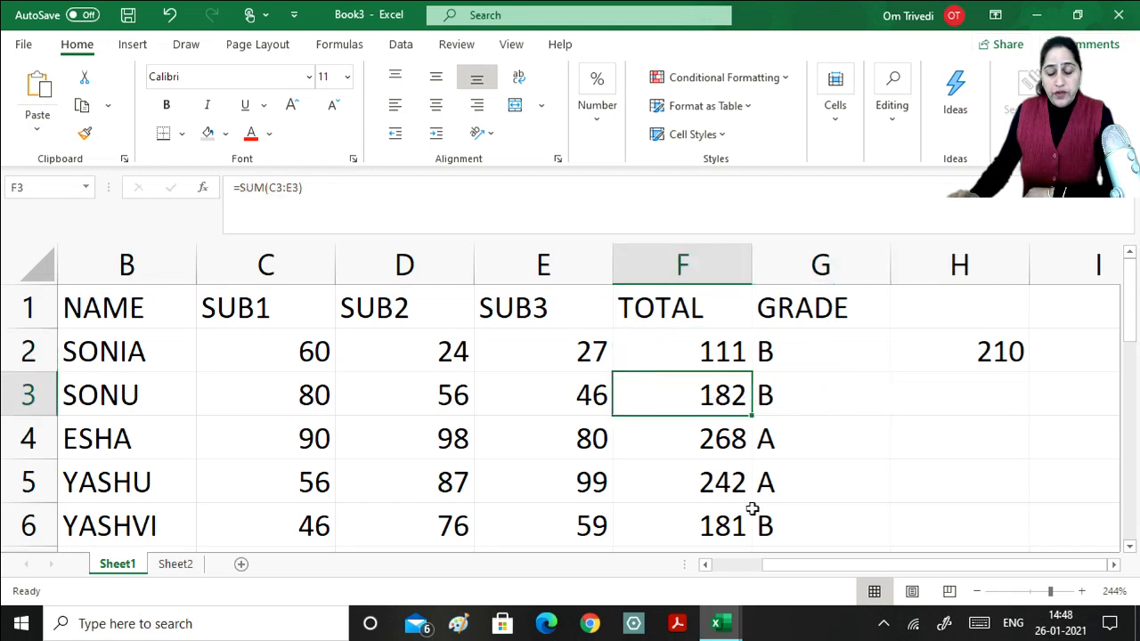
click(828, 431)
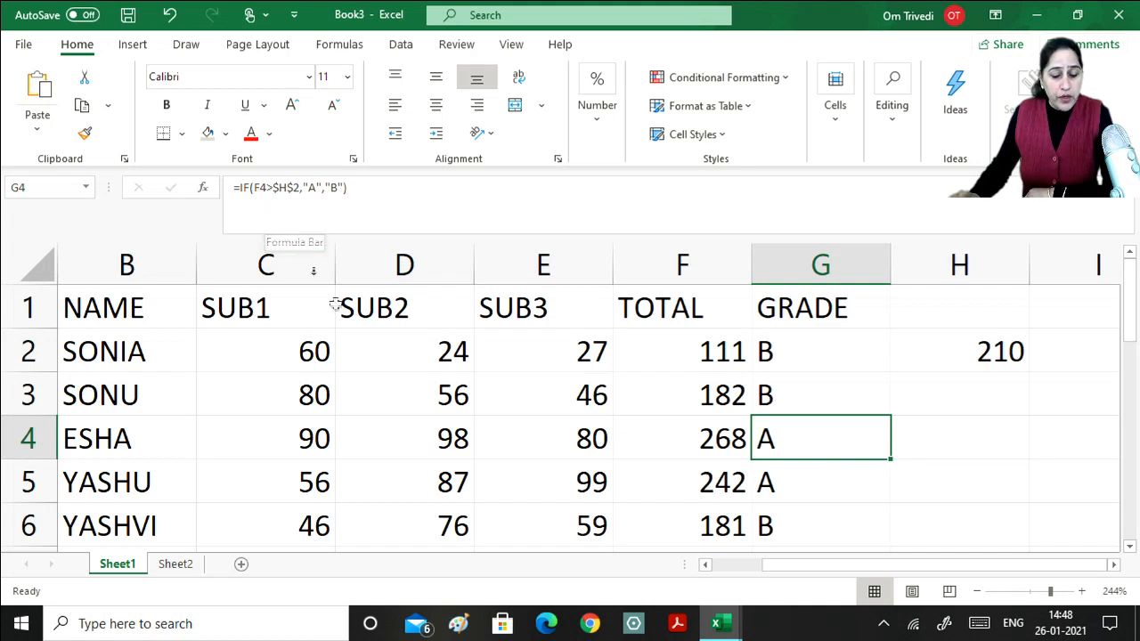
click(789, 360)
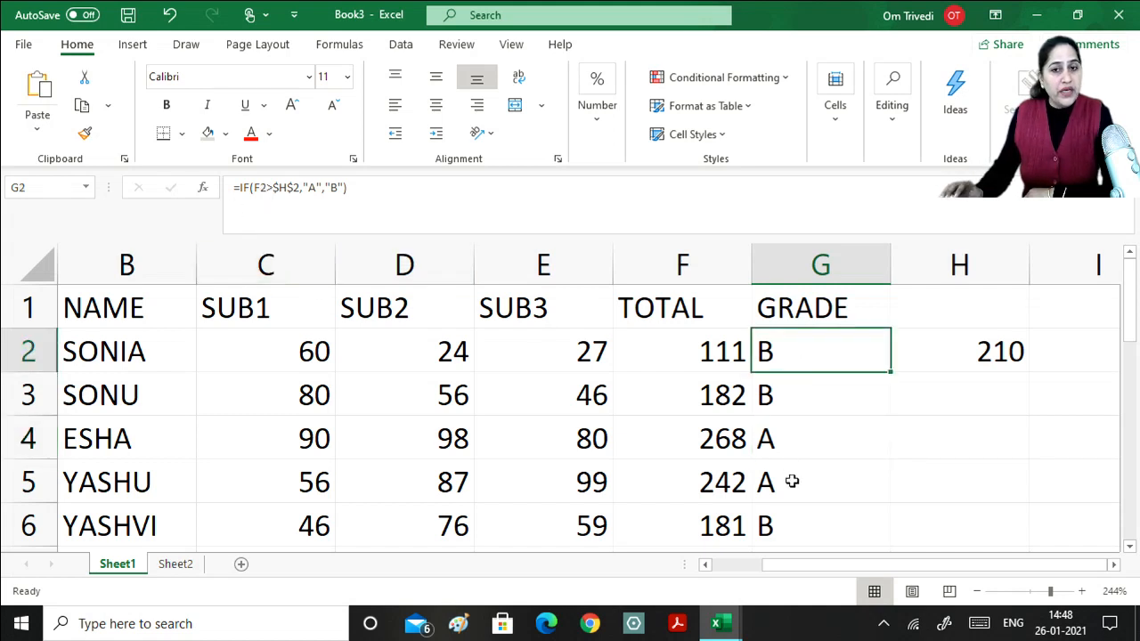
click(721, 347)
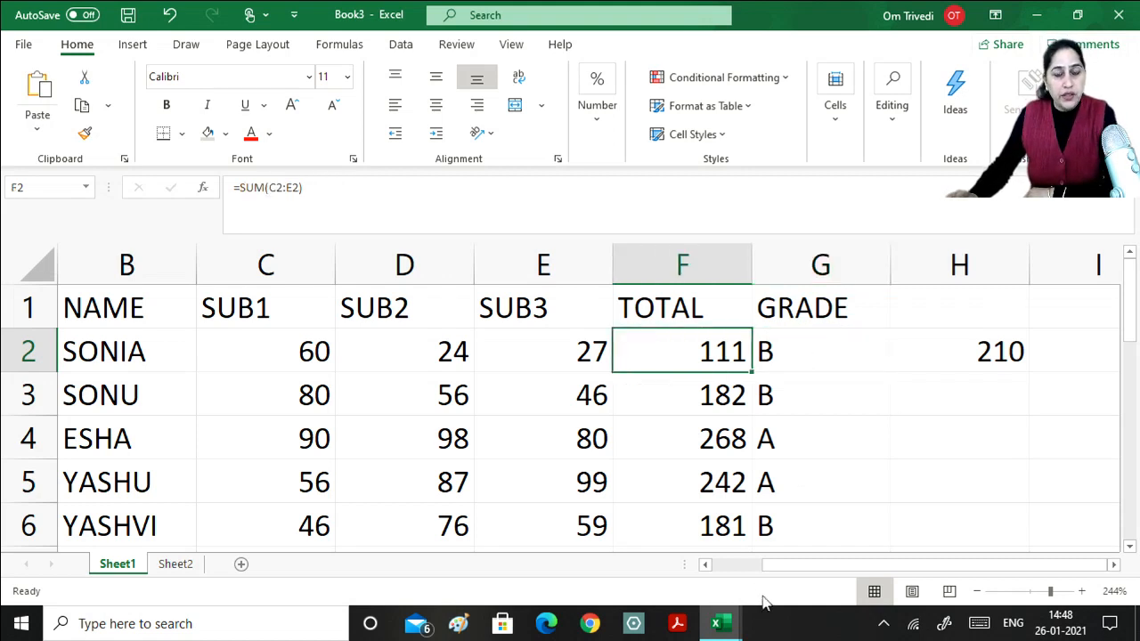
click(801, 353)
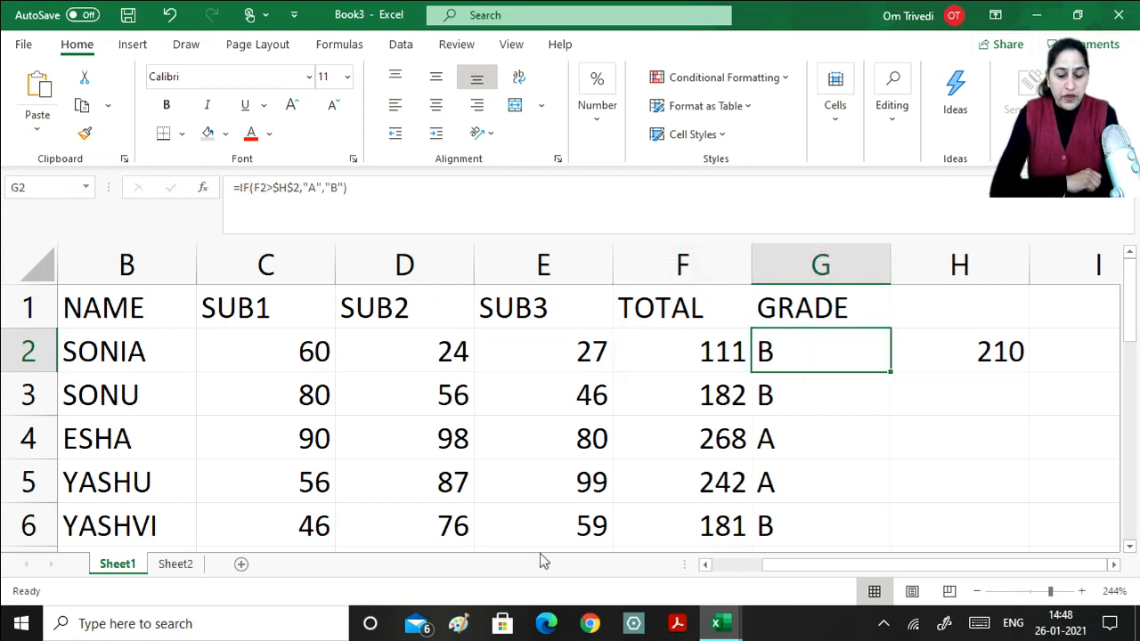
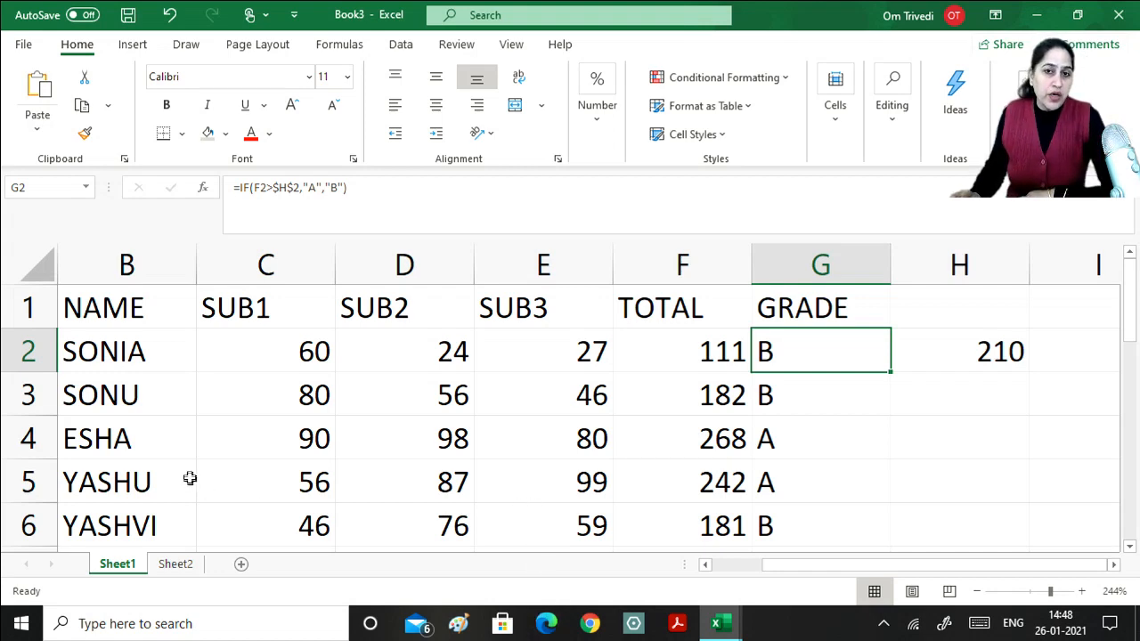
- Add the note "ADDRESSING MODES" in cell D2 of Sheet2, below the SUM shortcut note
click(185, 564)
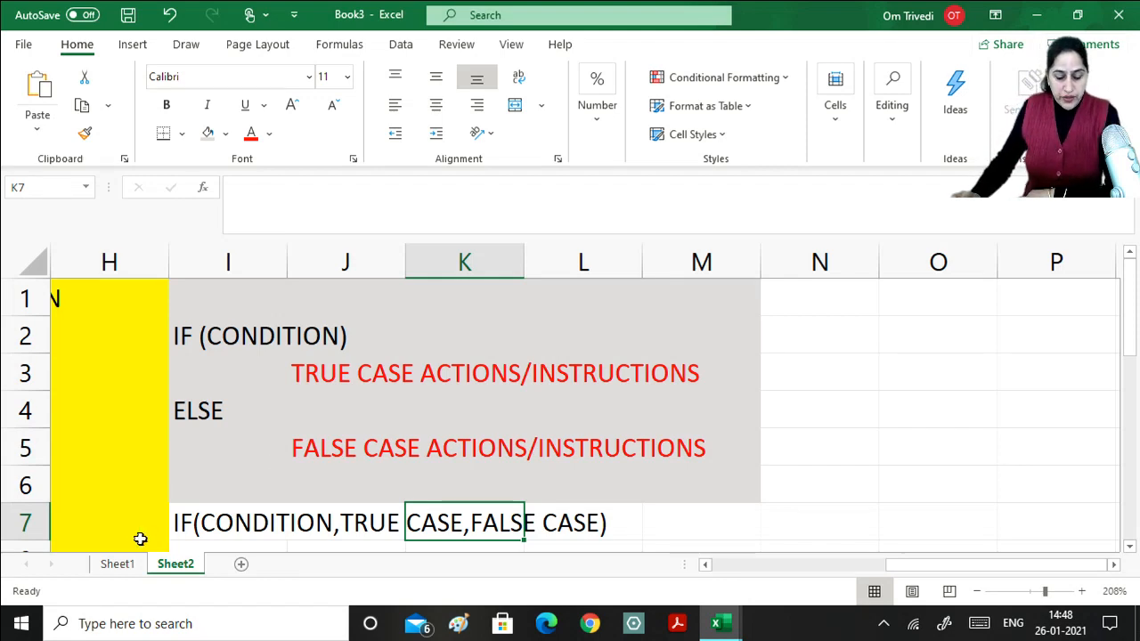
click(103, 497)
key(Home)
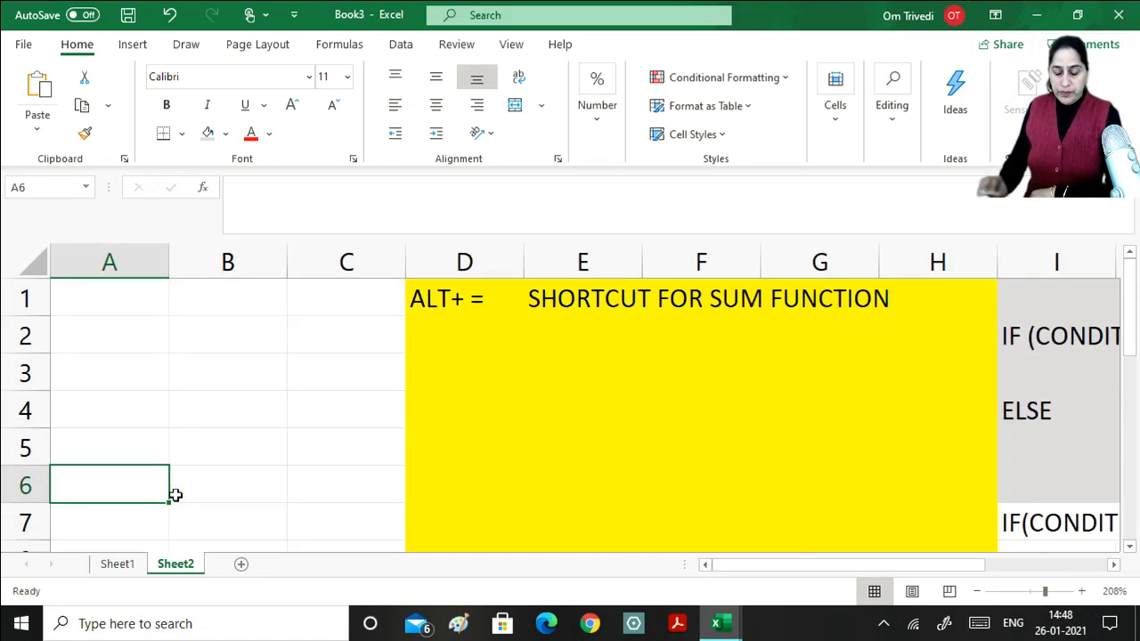
click(438, 330)
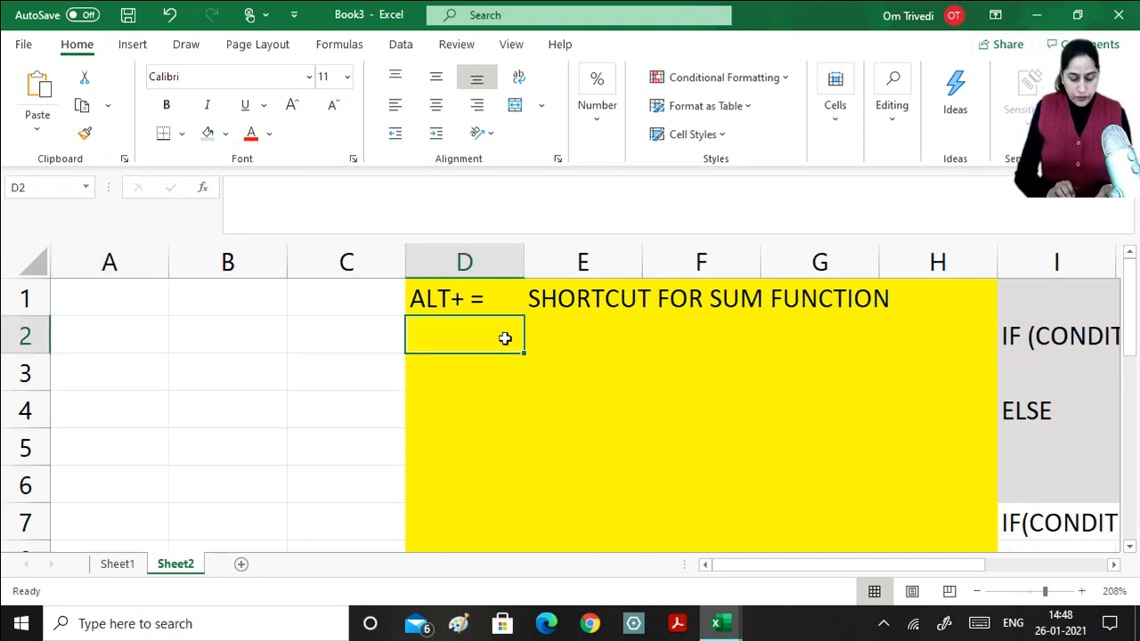
text(ADD)
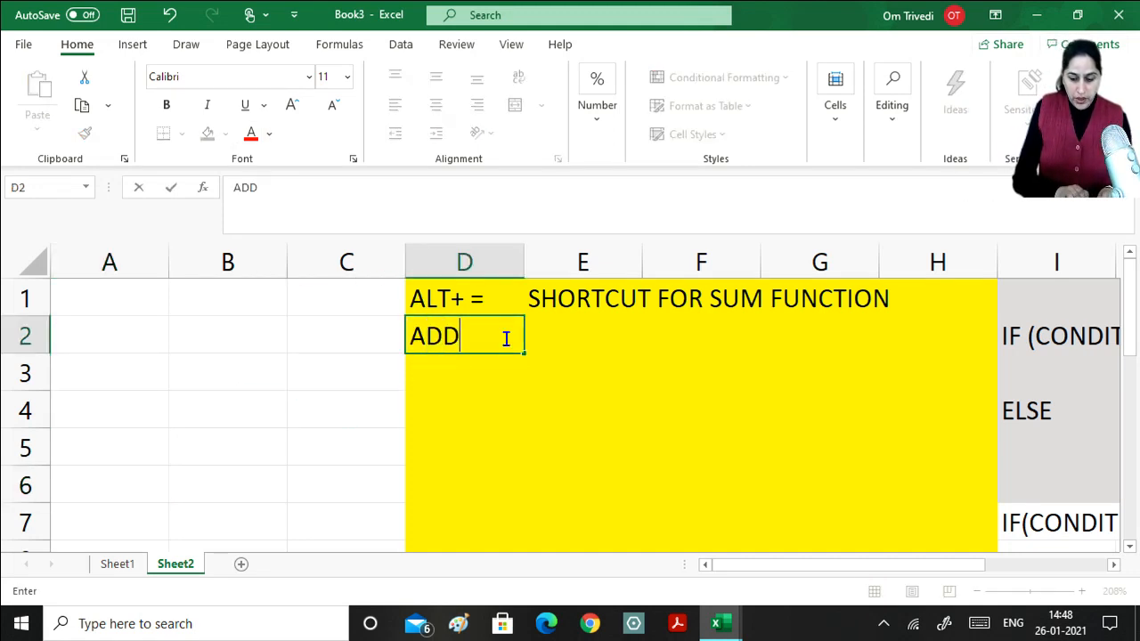
text(RESSING)
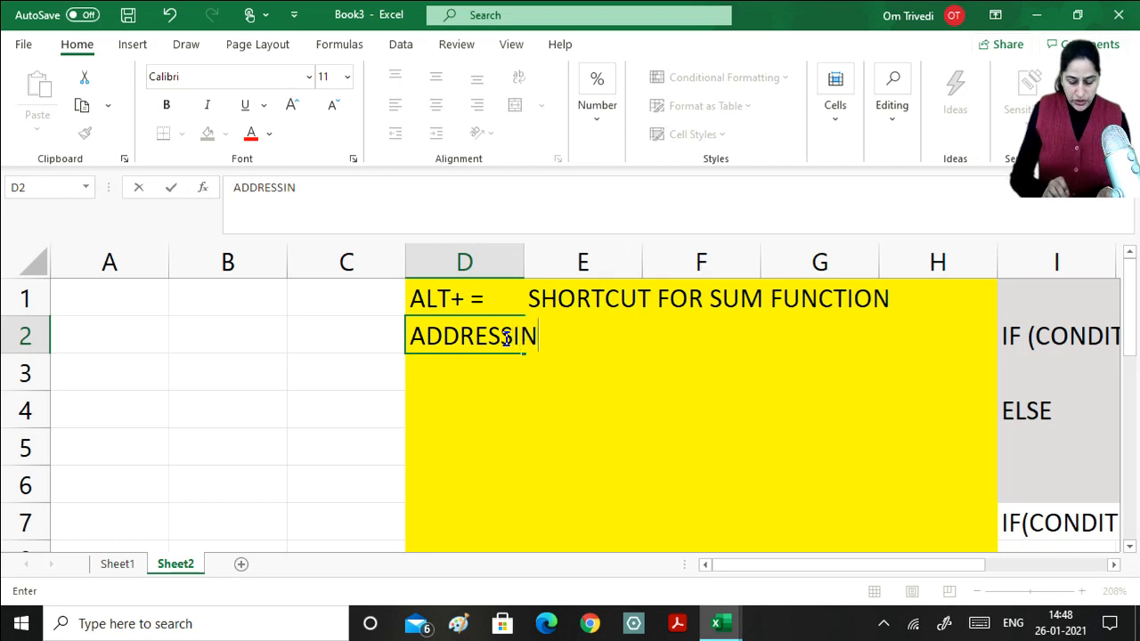
text(MODES)
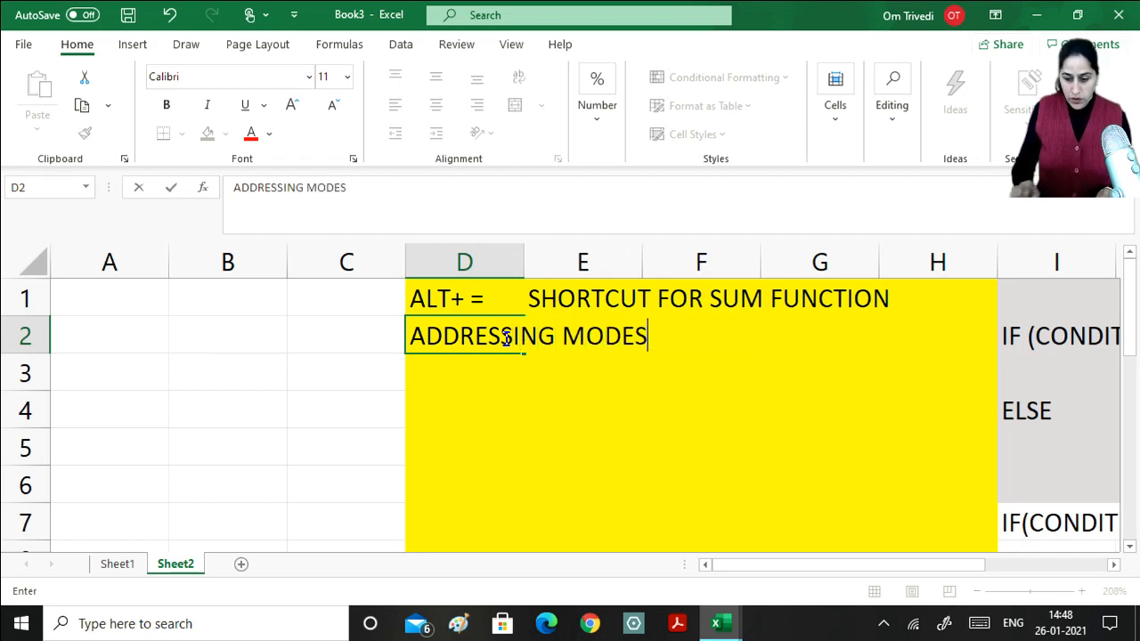
key(Tab)
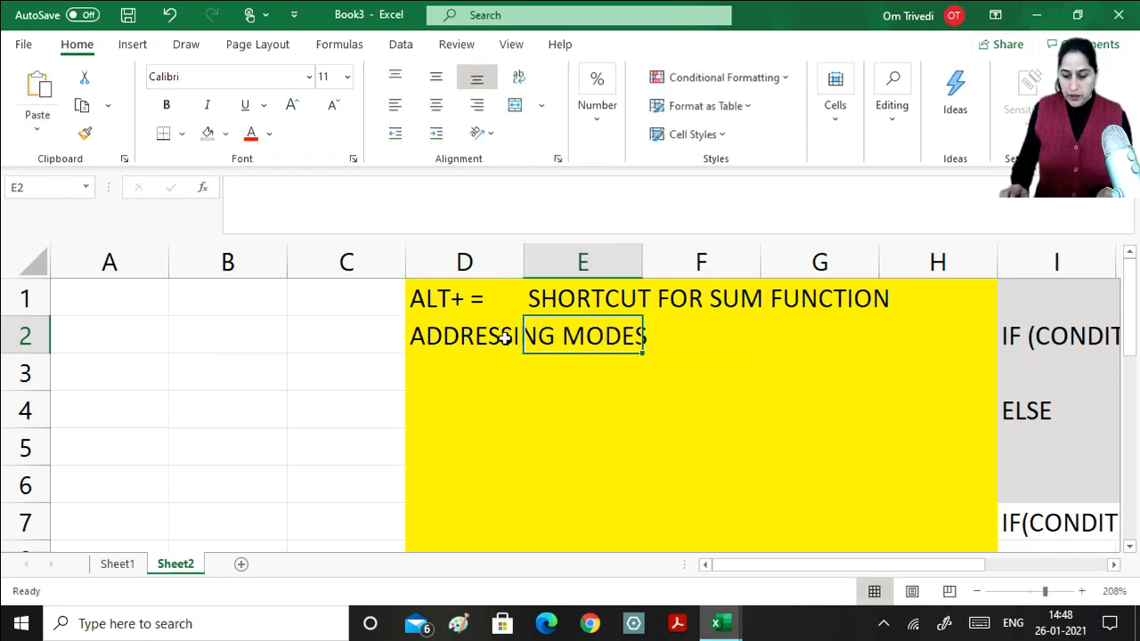
- Enter "F4 KEY" in G2 as the shortcut for the addressing modes note
key(Tab)
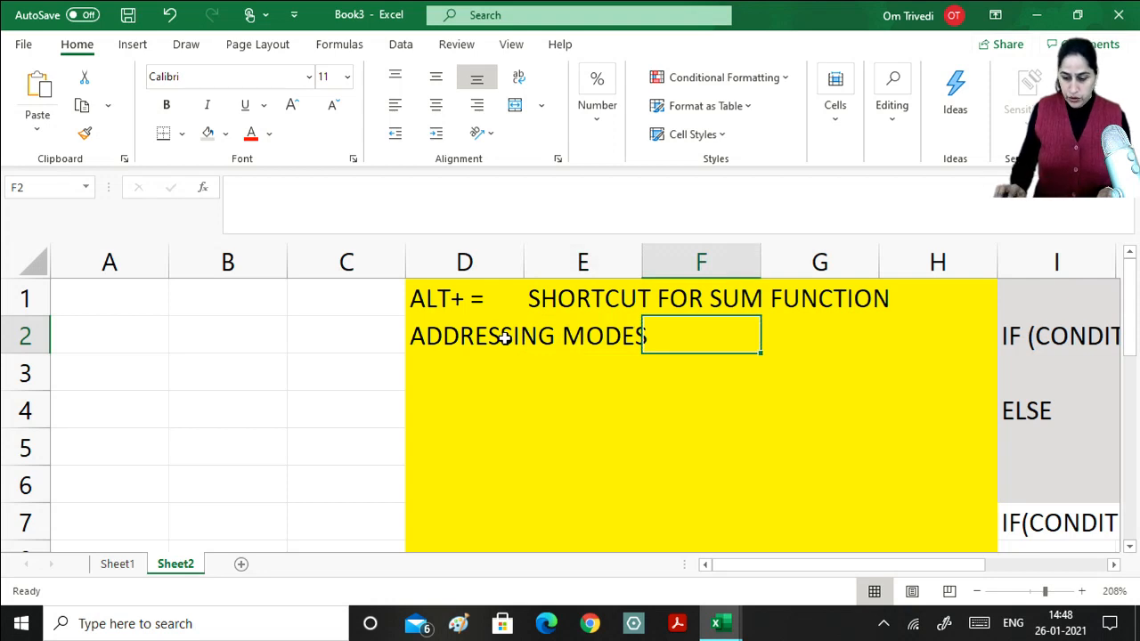
key(Tab)
text(F)
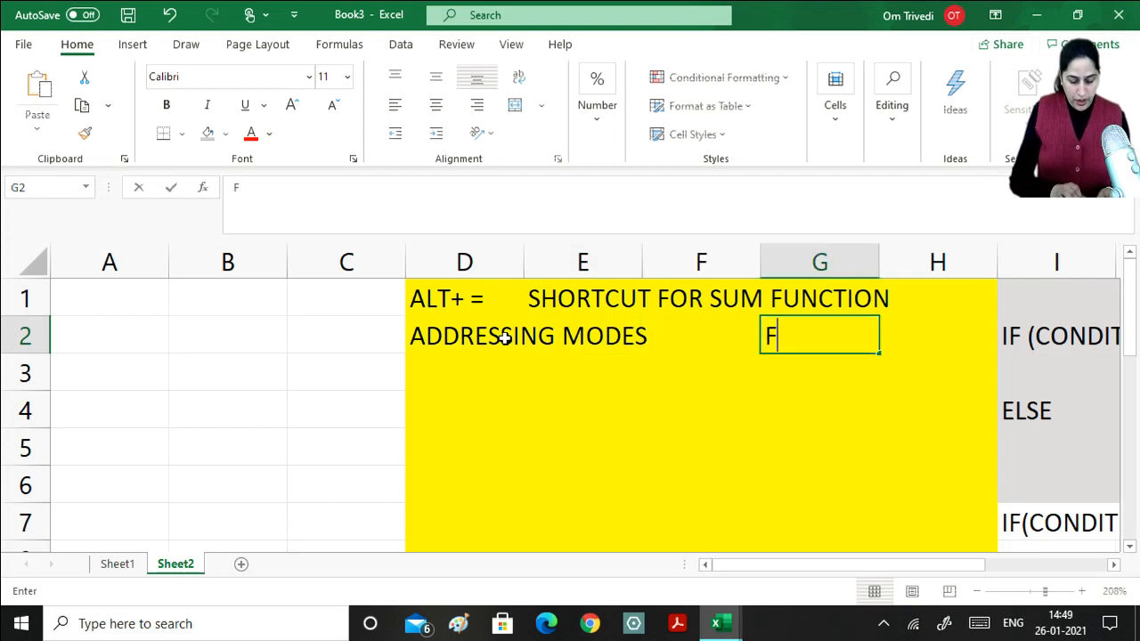
text(4 L)
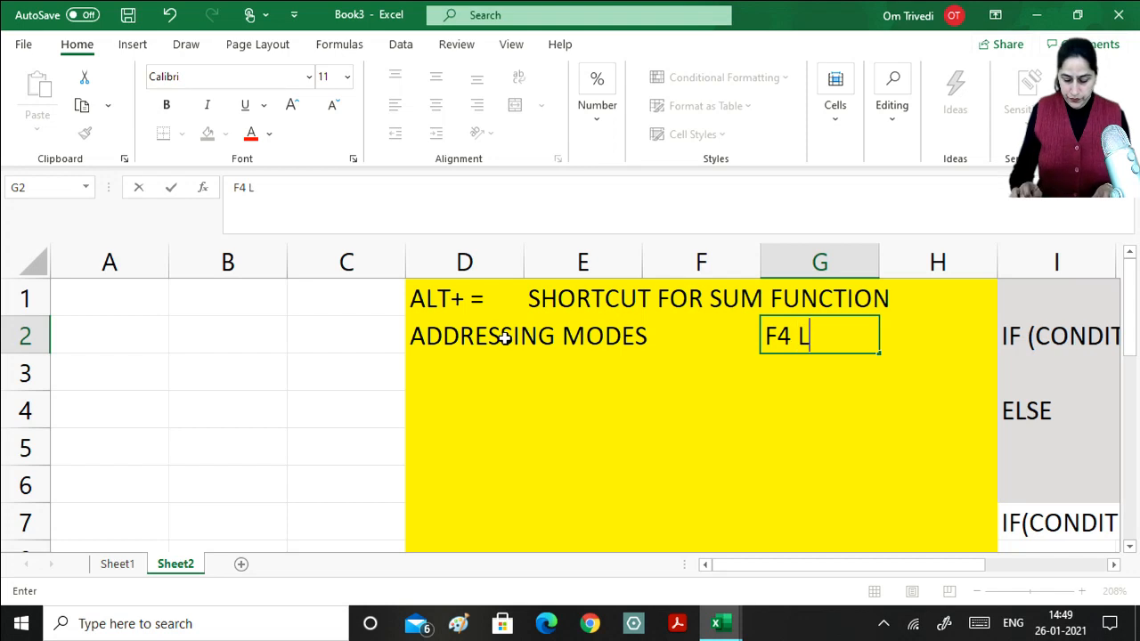
key(BackSpace)
text(KEY)
key(Return)
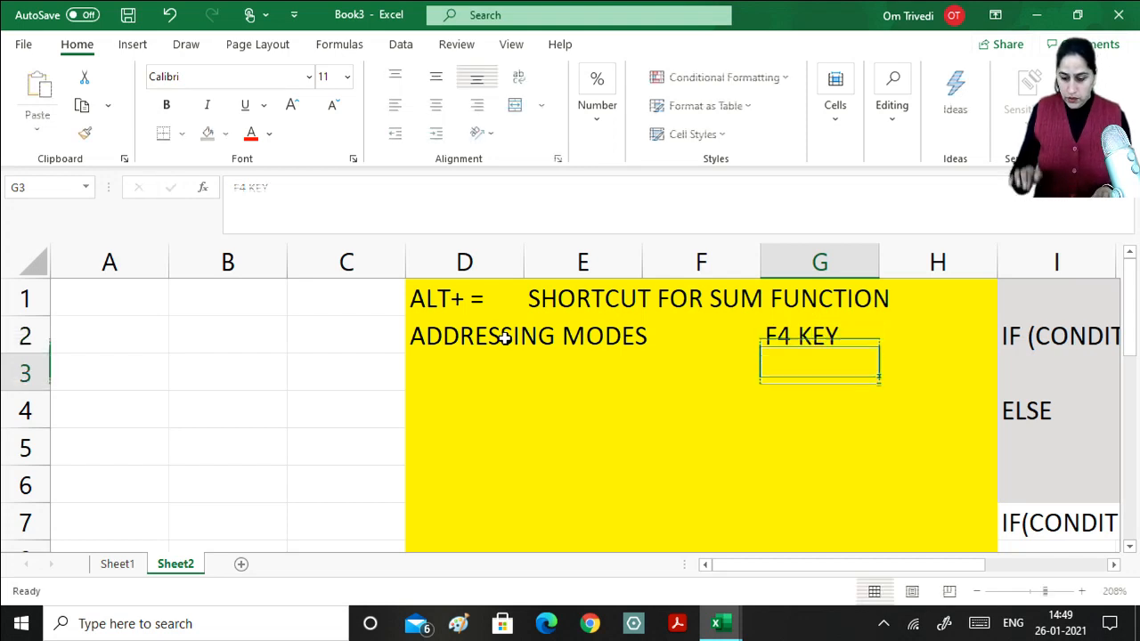
- Add the note "TO EDIT CURRENT CELL CONTENTS" in cell D3, below the addressing modes note
key(Left)
key(Left)
key(Left)
key(Left)
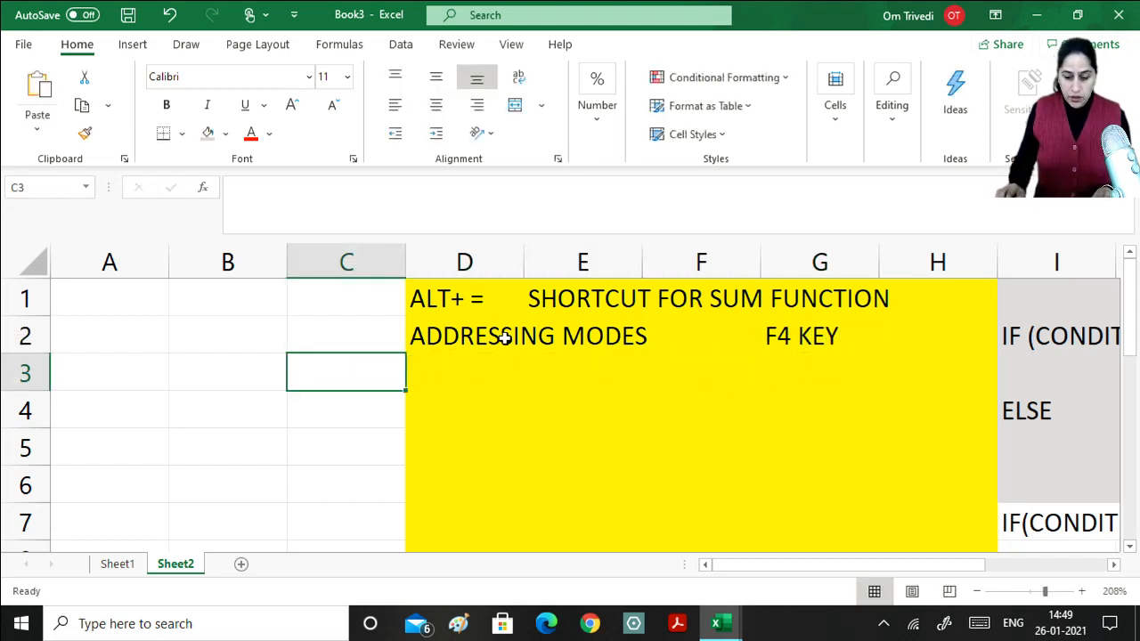
key(Right)
text(TO )
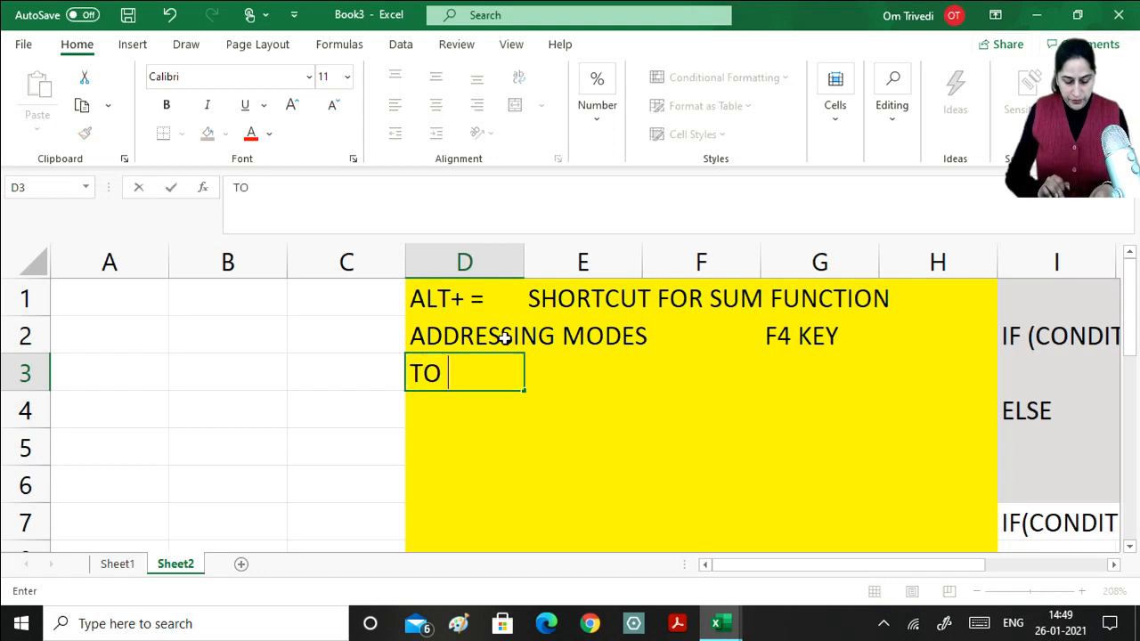
text(EDIT CU)
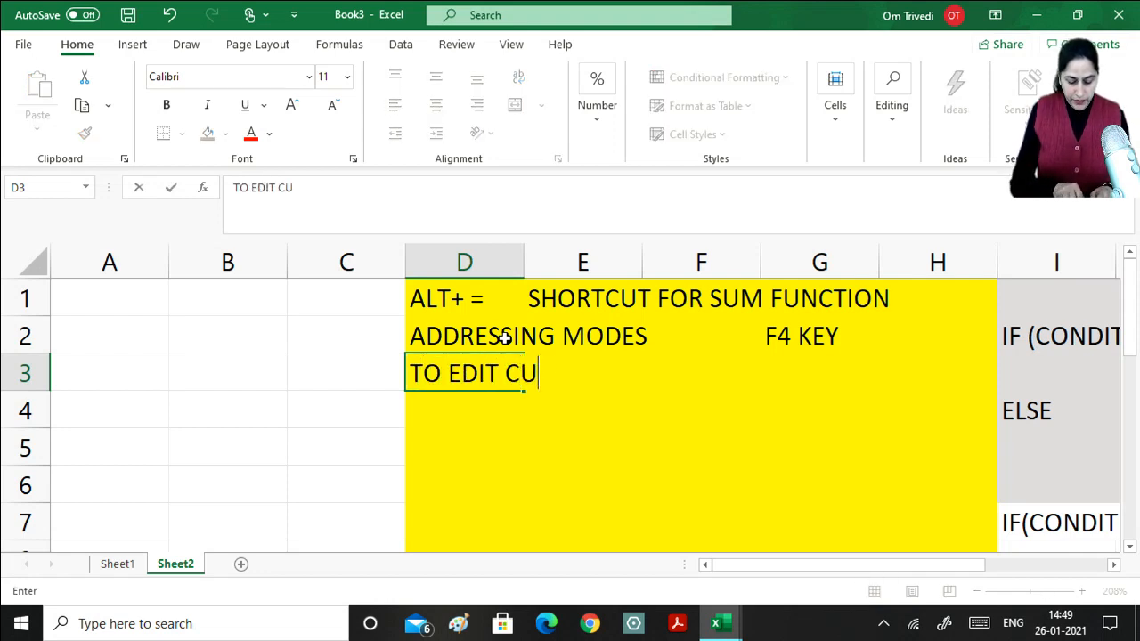
text(RRENT CA)
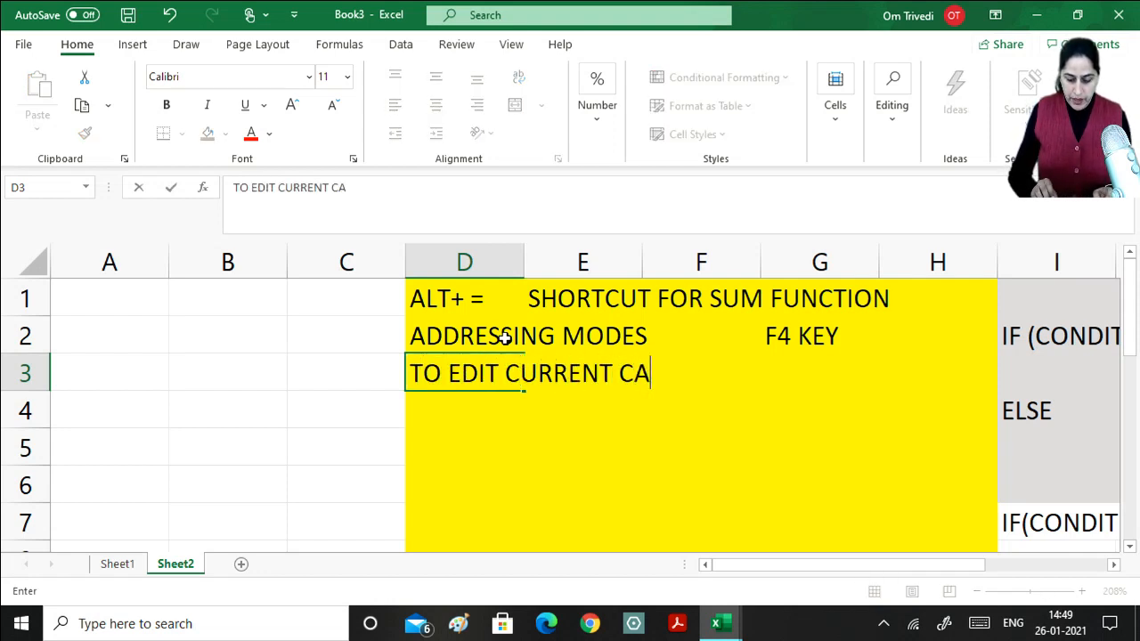
key(BackSpace)
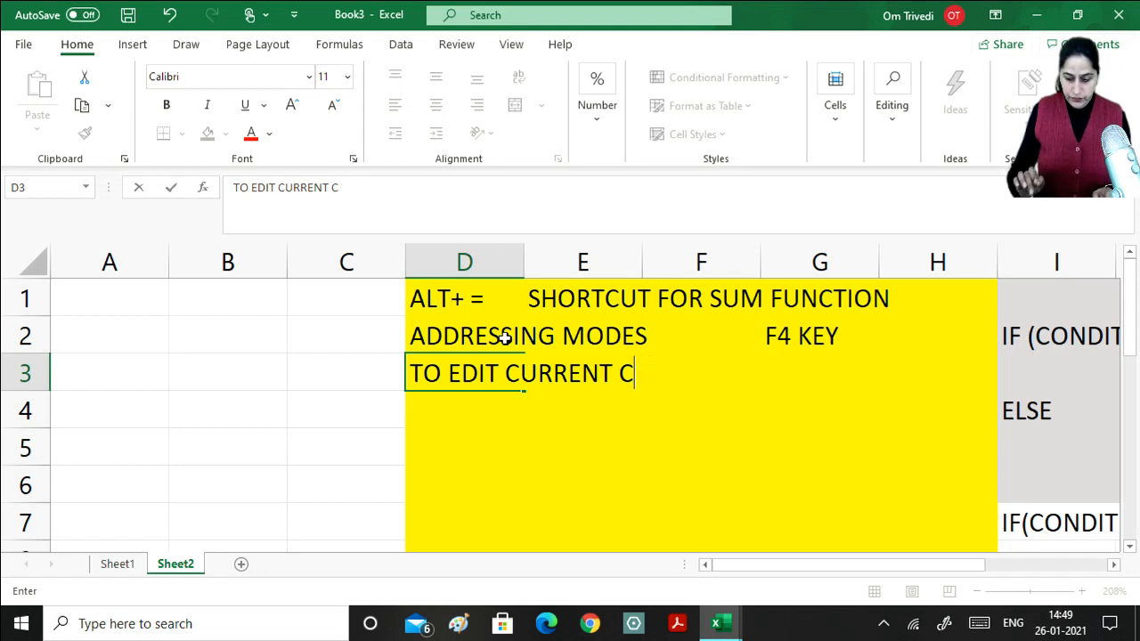
text(ELL ADDR)
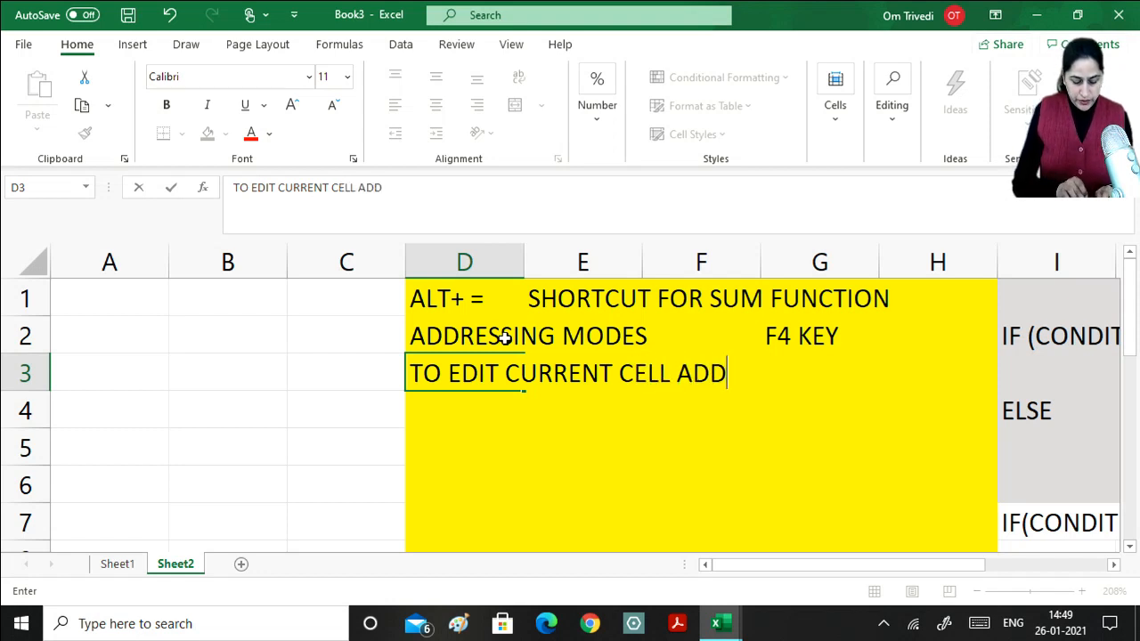
key(BackSpace)
key(BackSpace)
key(BackSpace)
key(BackSpace)
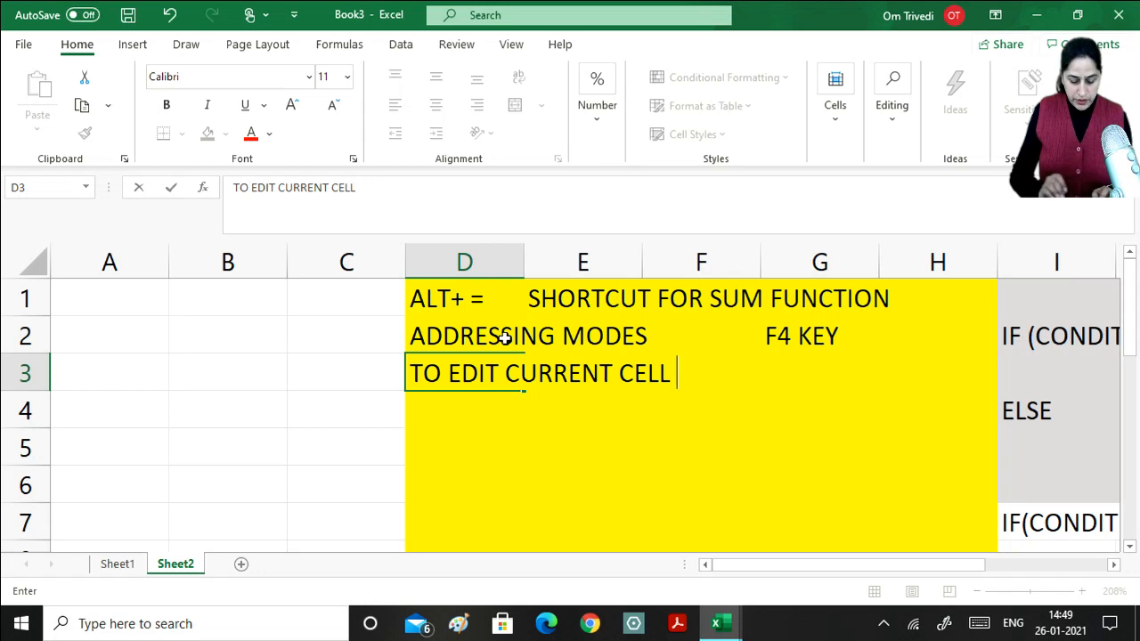
text(CONTENTS)
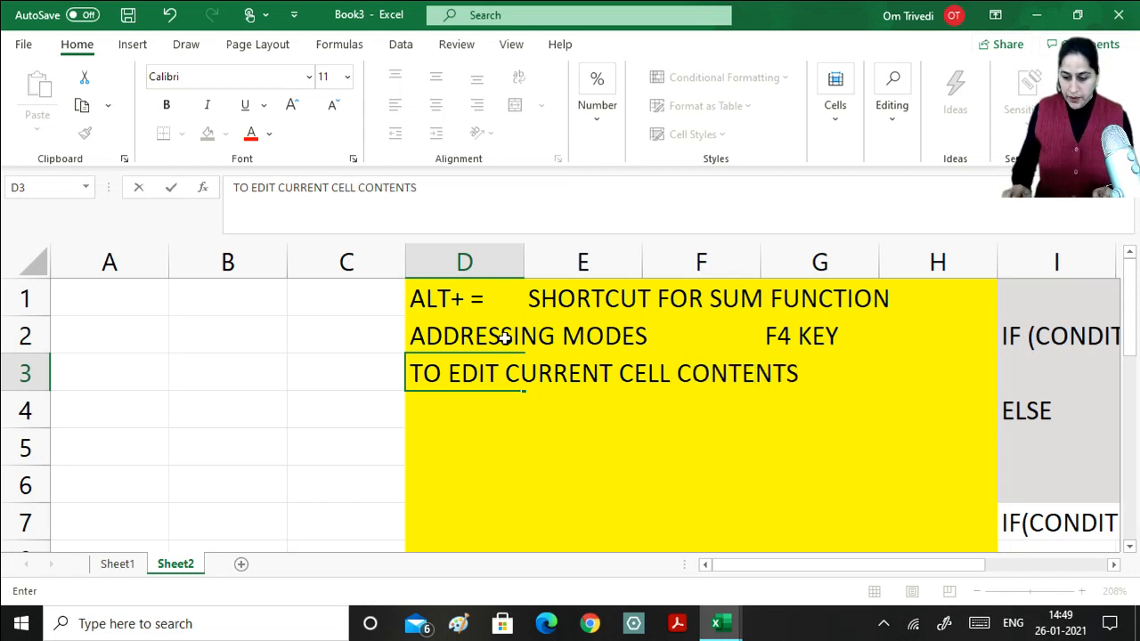
key(Tab)
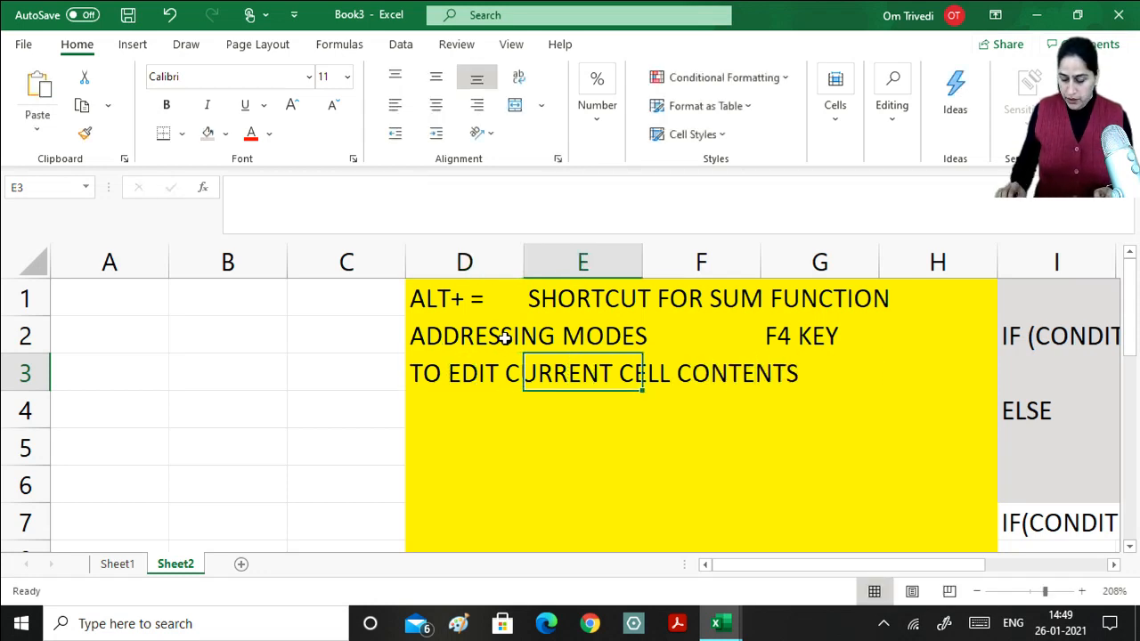
- Enter "F2 KEY" in H3 as the shortcut for the cell editing note
key(Tab)
key(Tab)
key(Tab)
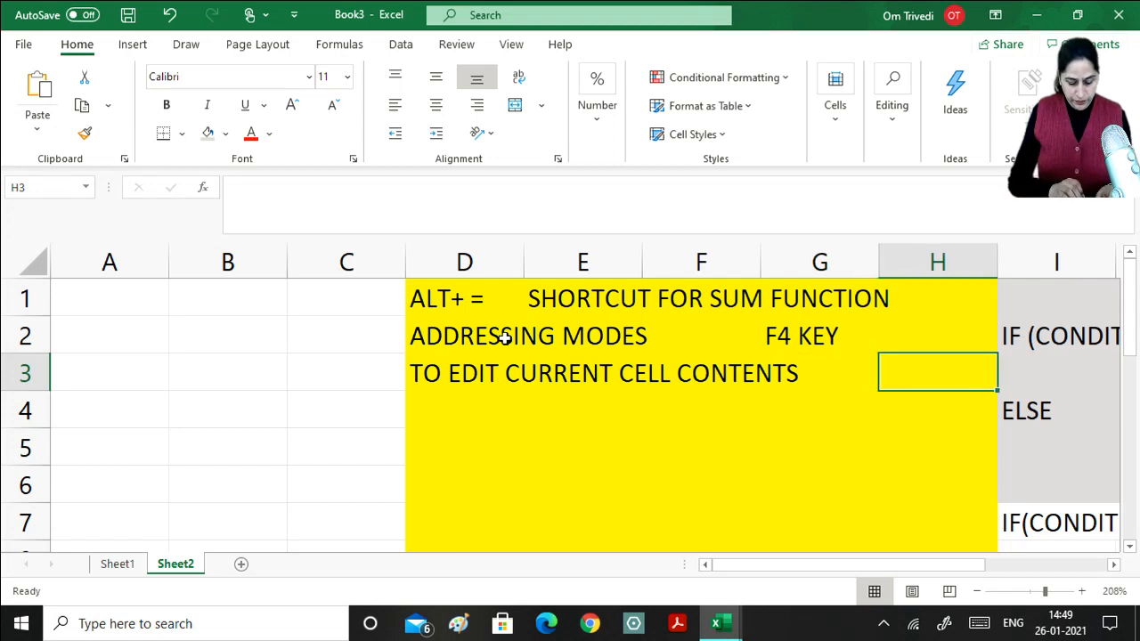
text(F2)
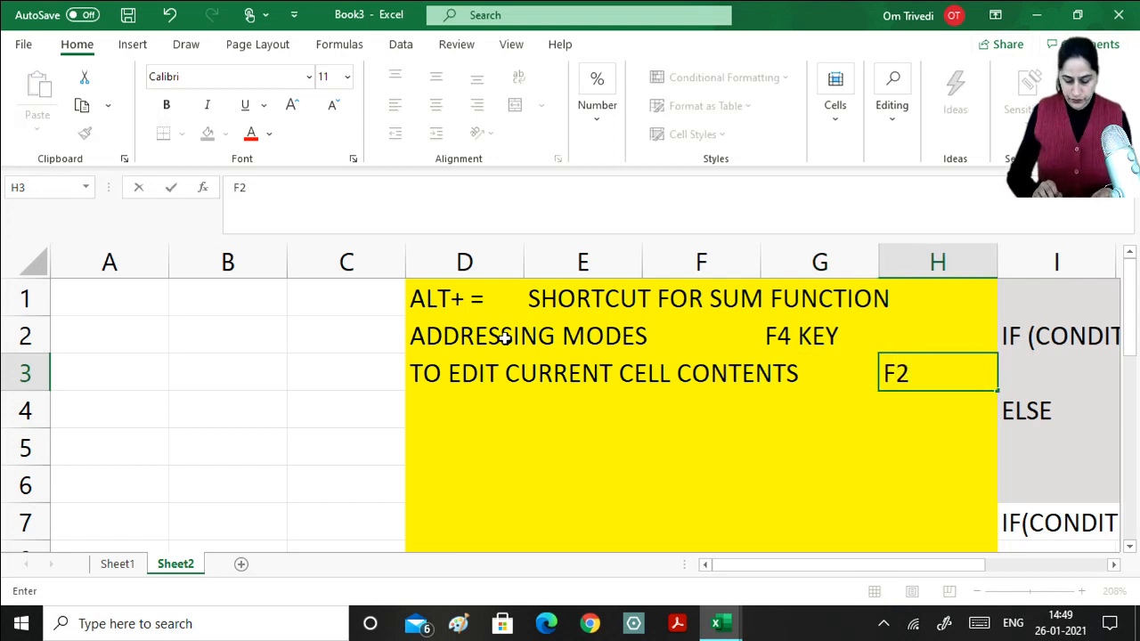
text( KEY)
key(Return)
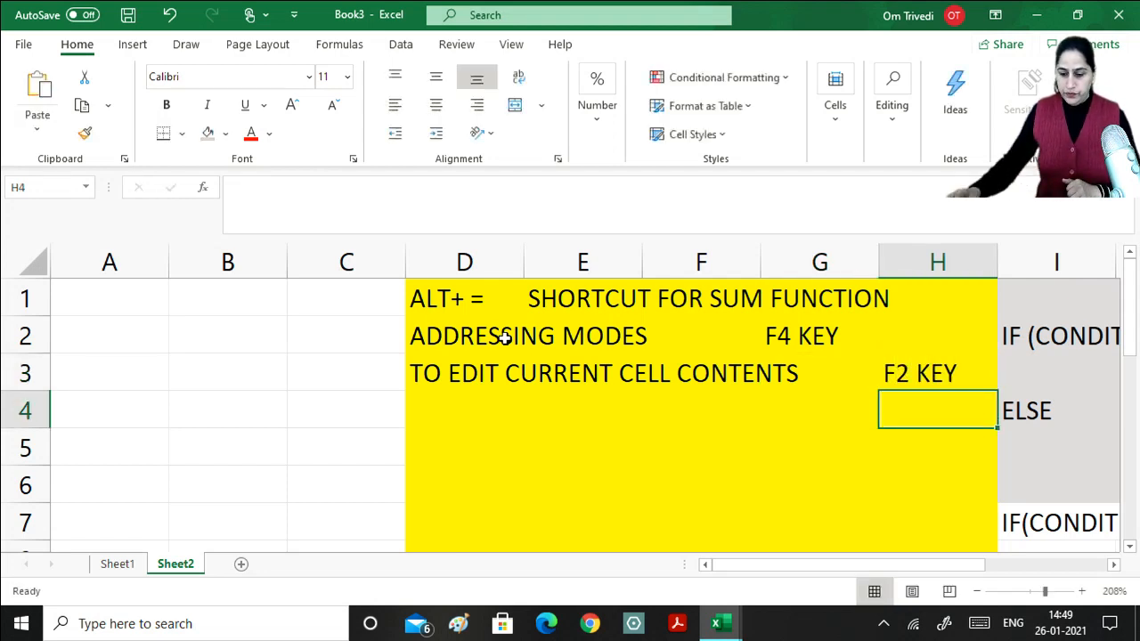
- AutoFit the widths of columns D through H to their contents
double_click(523, 260)
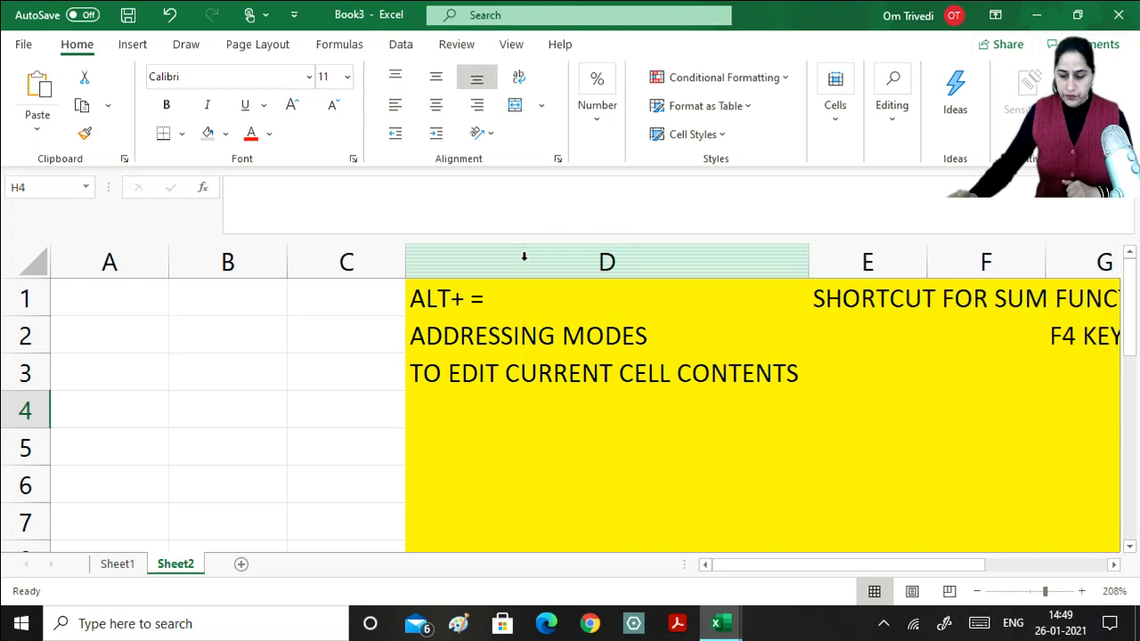
click(1113, 564)
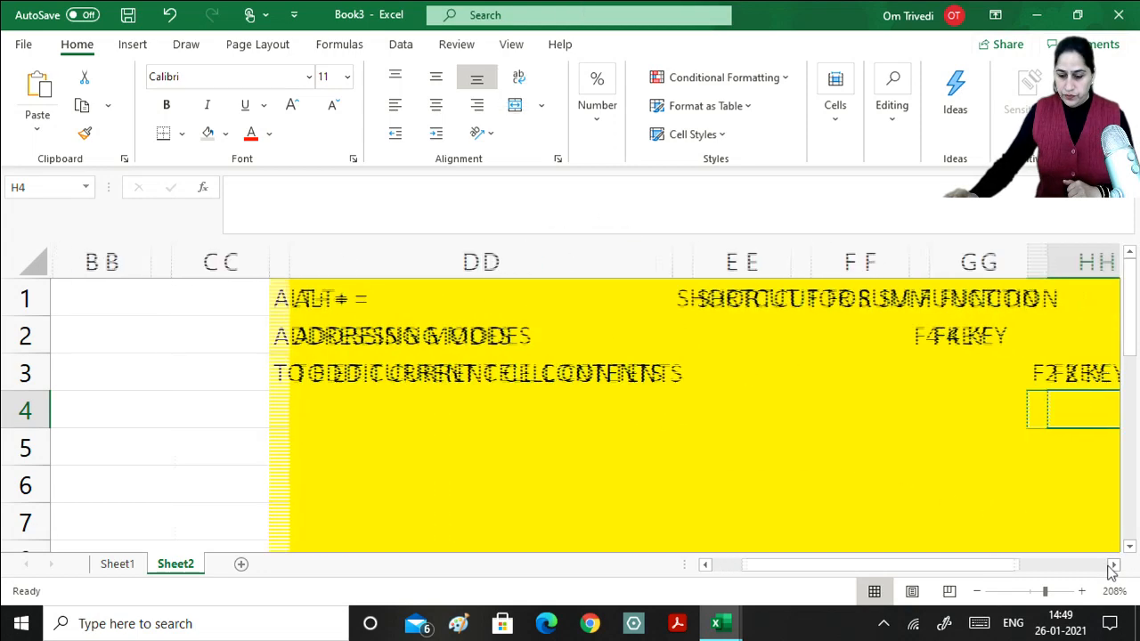
click(1113, 564)
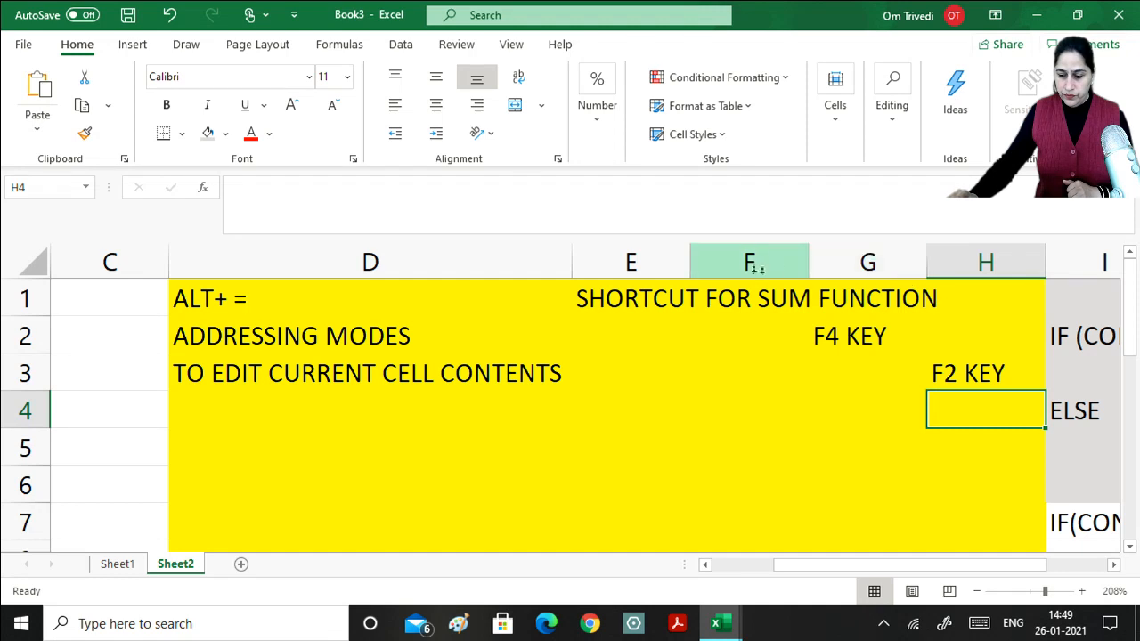
drag(399, 255, 986, 261)
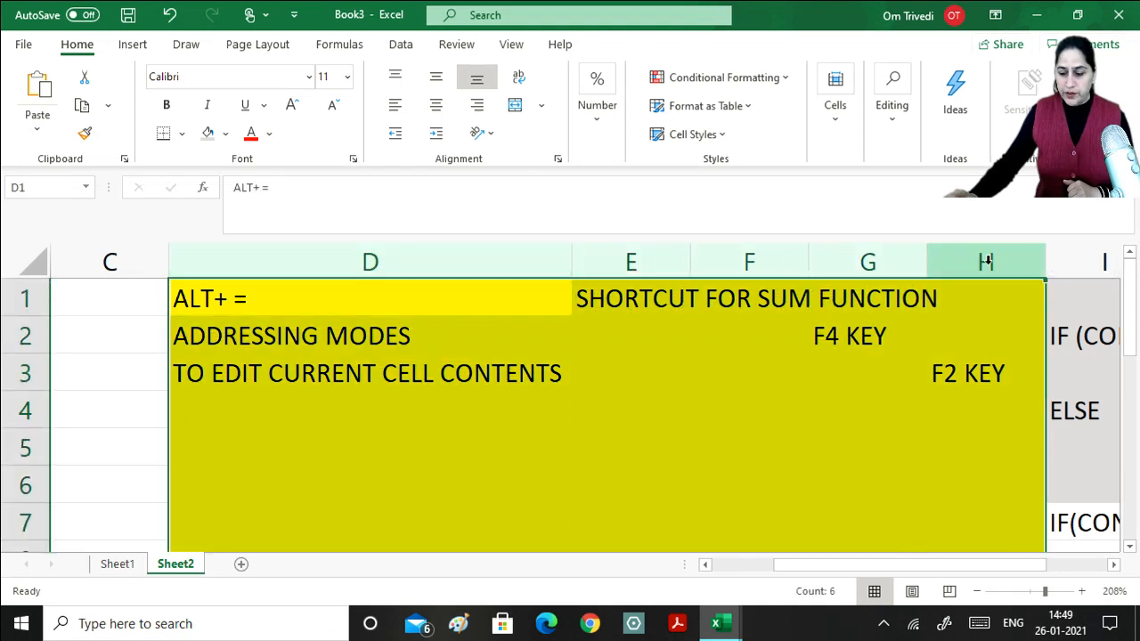
double_click(811, 251)
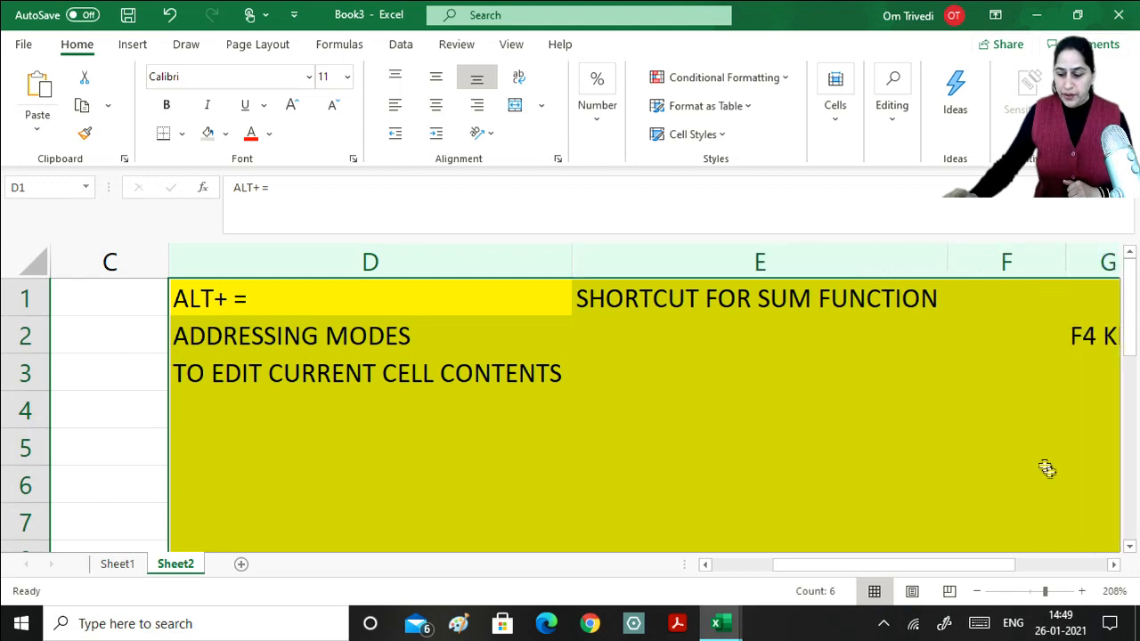
- Clear the "F4 KEY" entry from G2 and re-enter "F4 KEY" in F2
click(1113, 564)
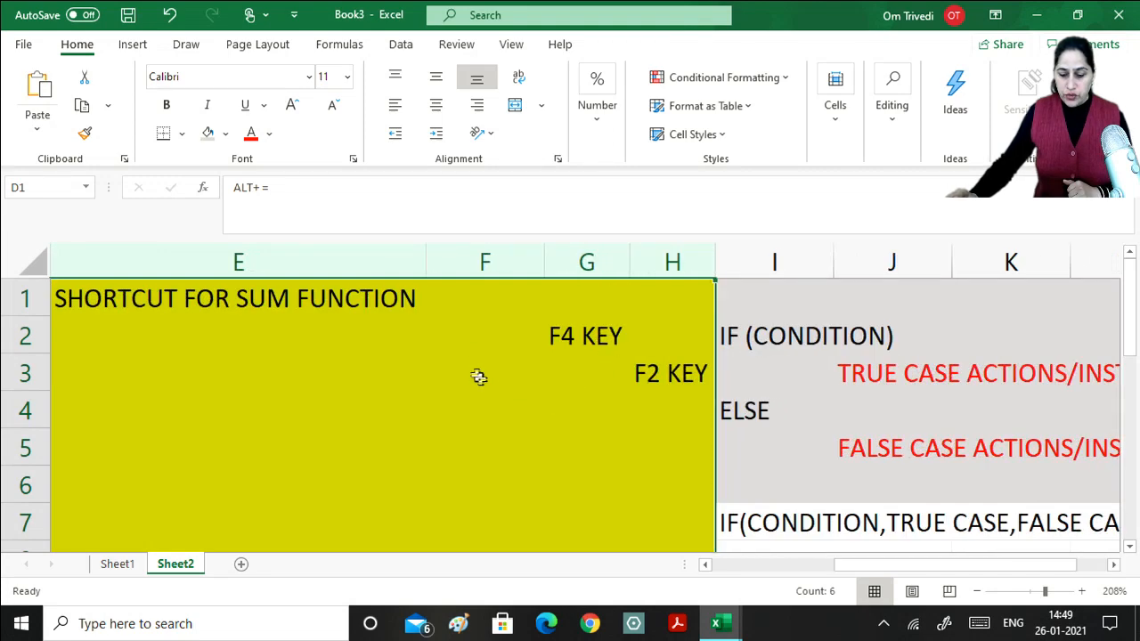
click(568, 335)
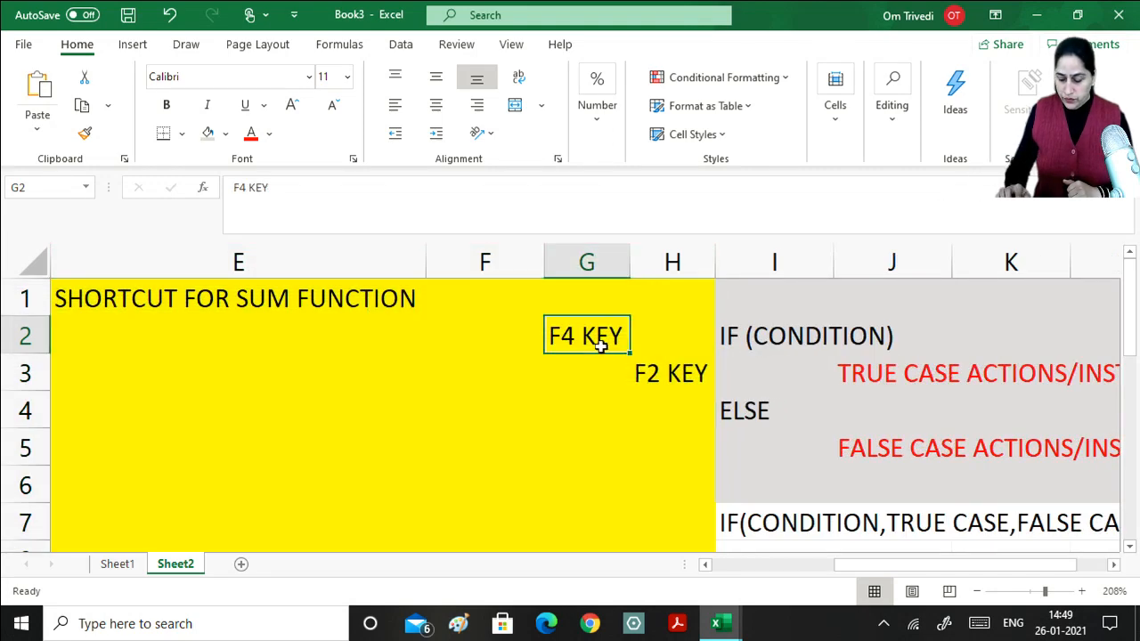
key(Delete)
key(Left)
text(F)
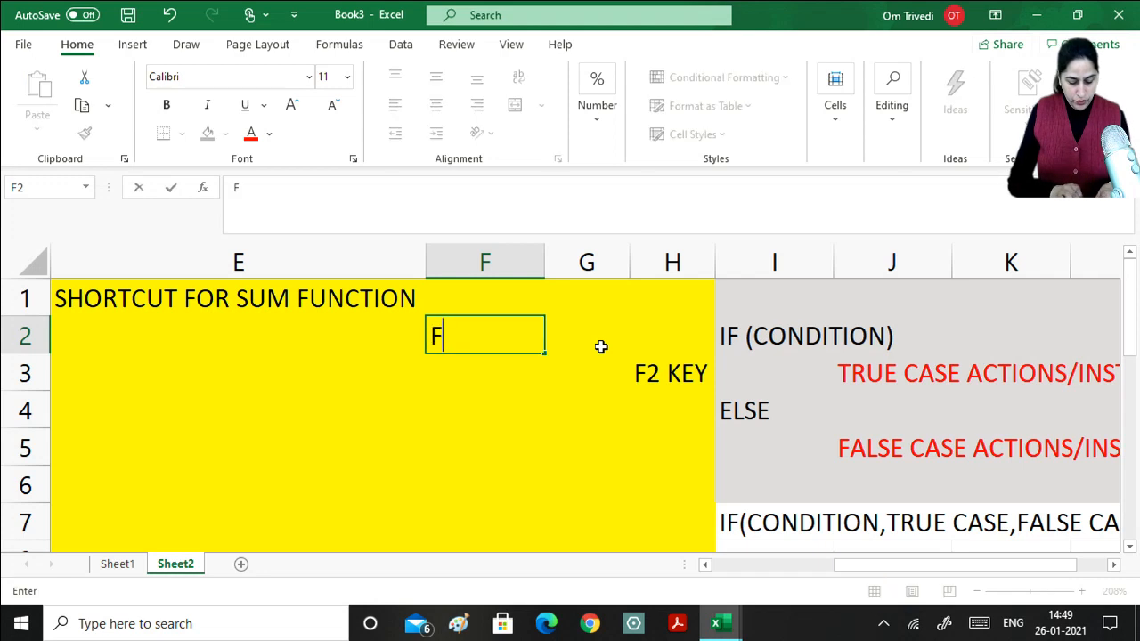
text(4 KEY)
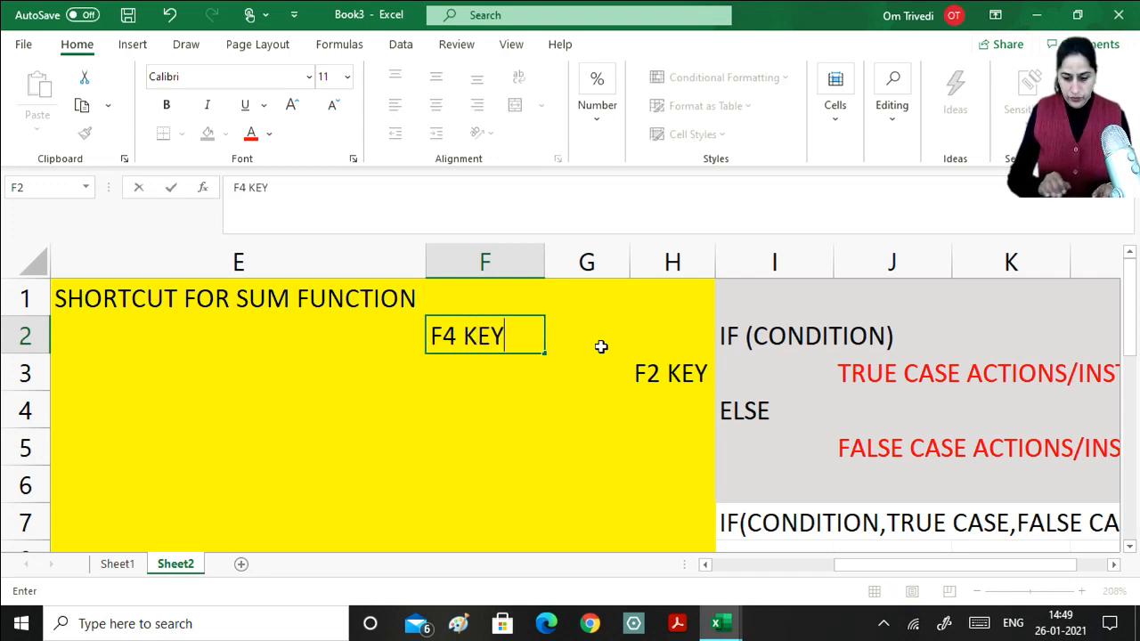
key(Return)
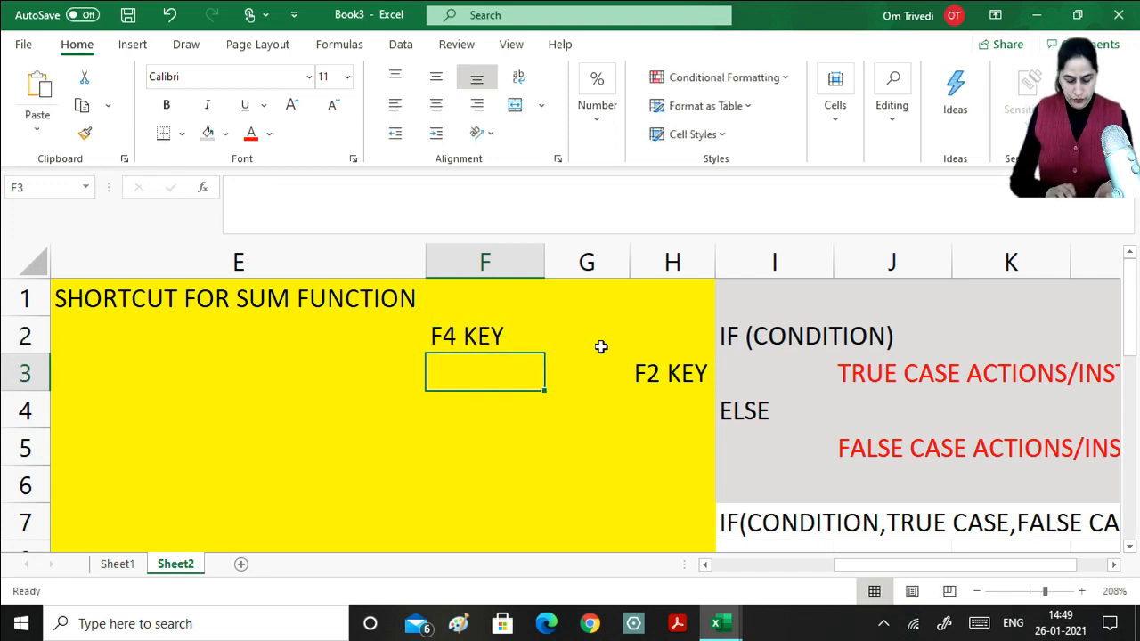
- Enter "F2 KEY" in F3 and clear the duplicate entry in H3
text(F2 KEY)
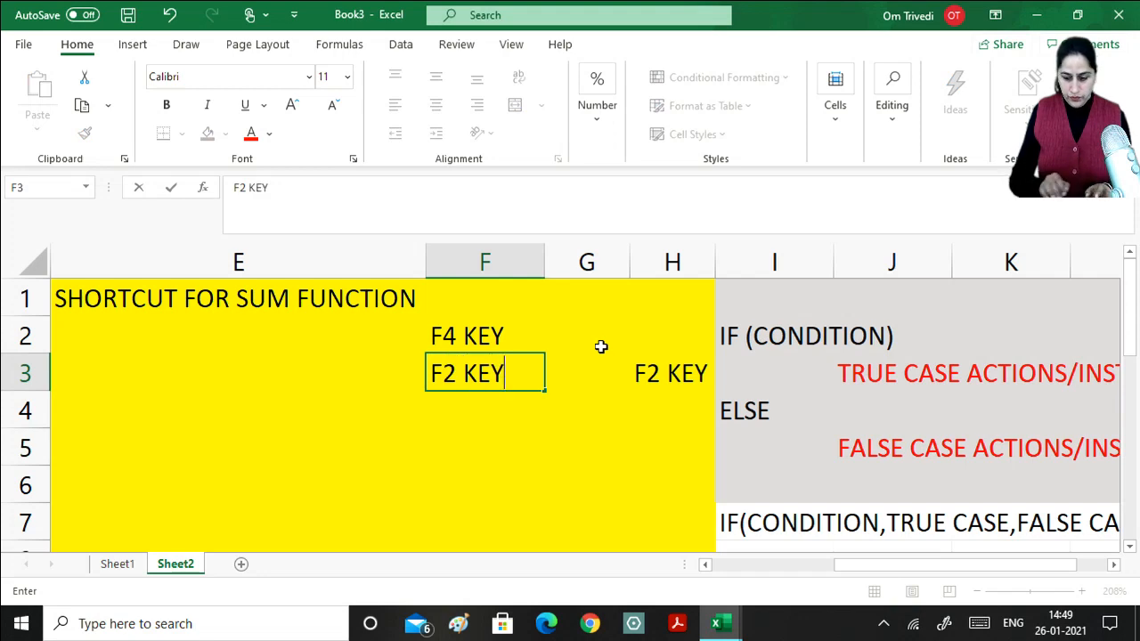
key(Right)
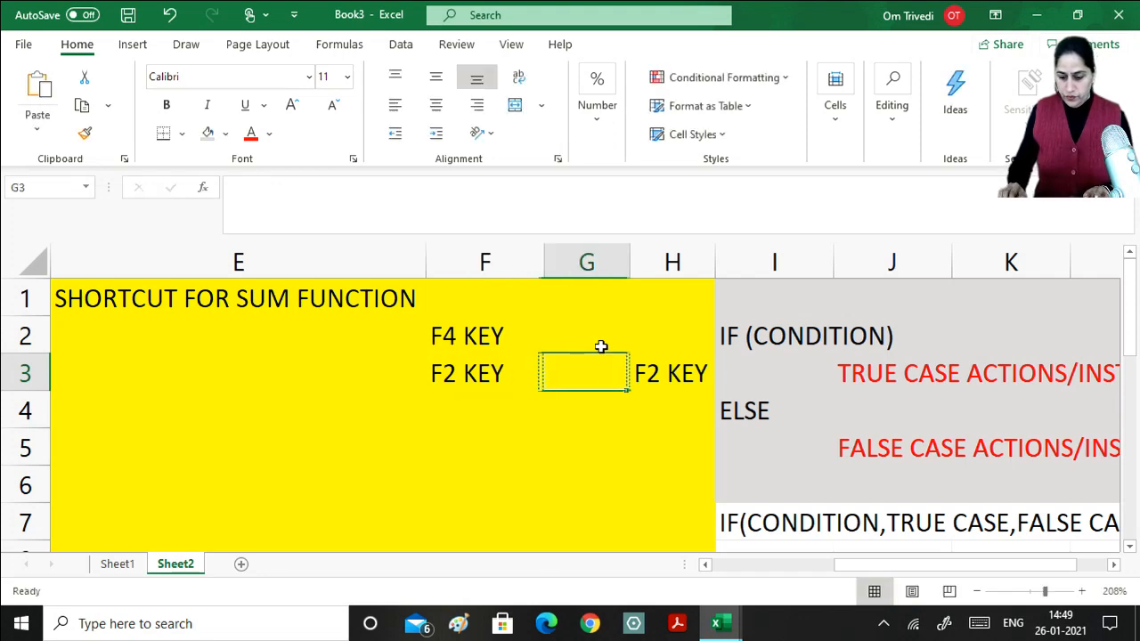
key(Right)
key(Delete)
- Move the two shortcut key entries from F2:F3 to E2:E3, beside their descriptions
key(Left)
key(Left)
key(Left)
key(Left)
key(Left)
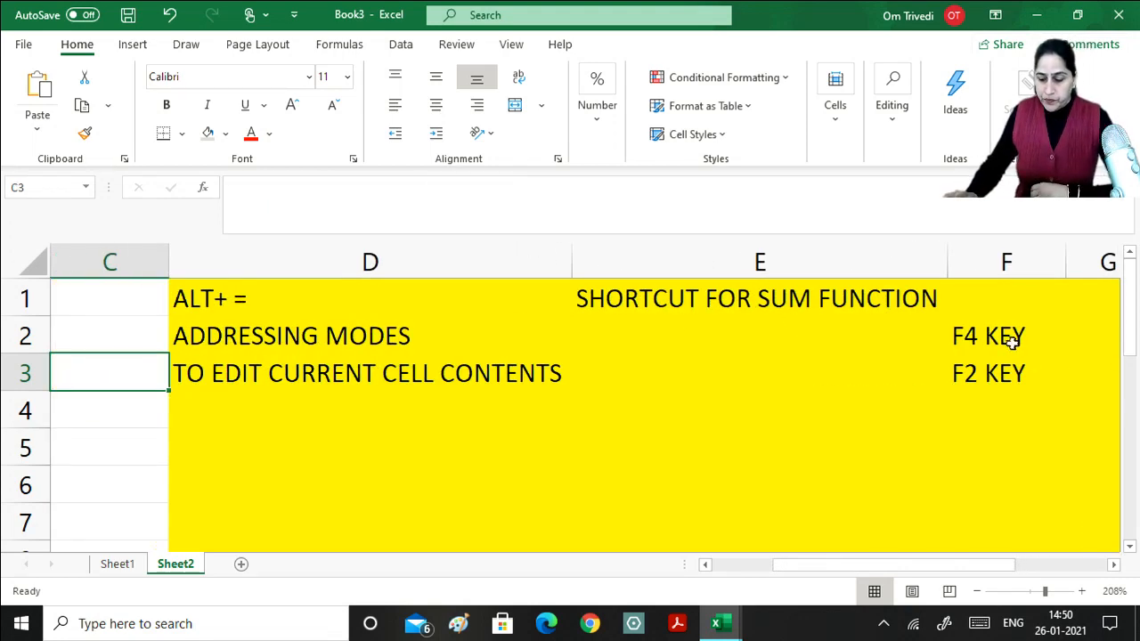
drag(1006, 335, 865, 390)
click(871, 450)
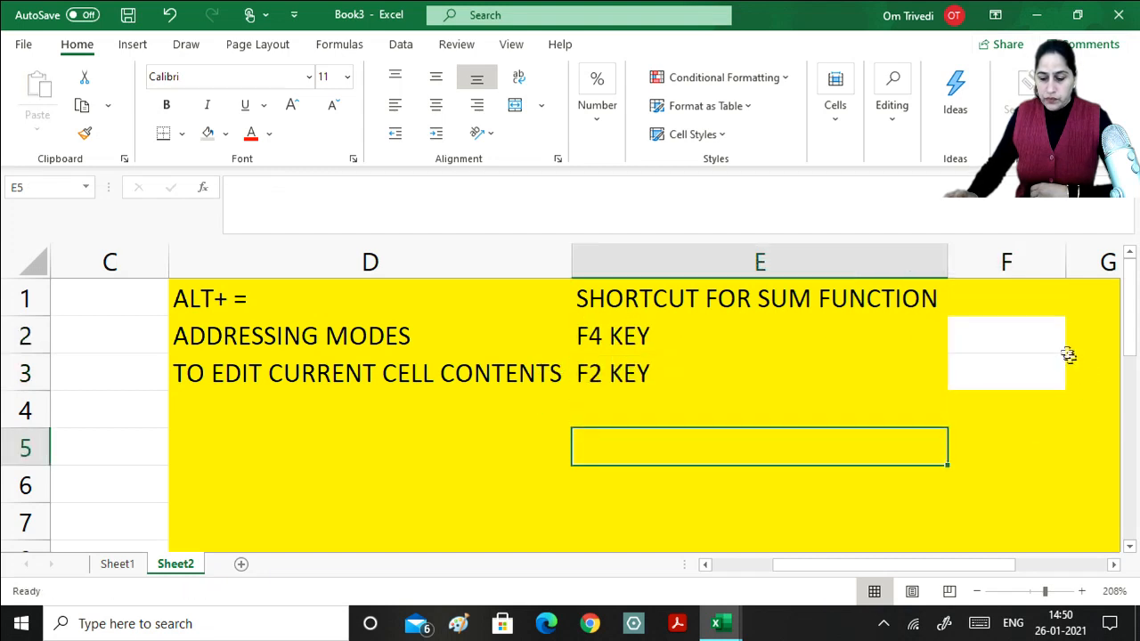
drag(1039, 343, 1038, 355)
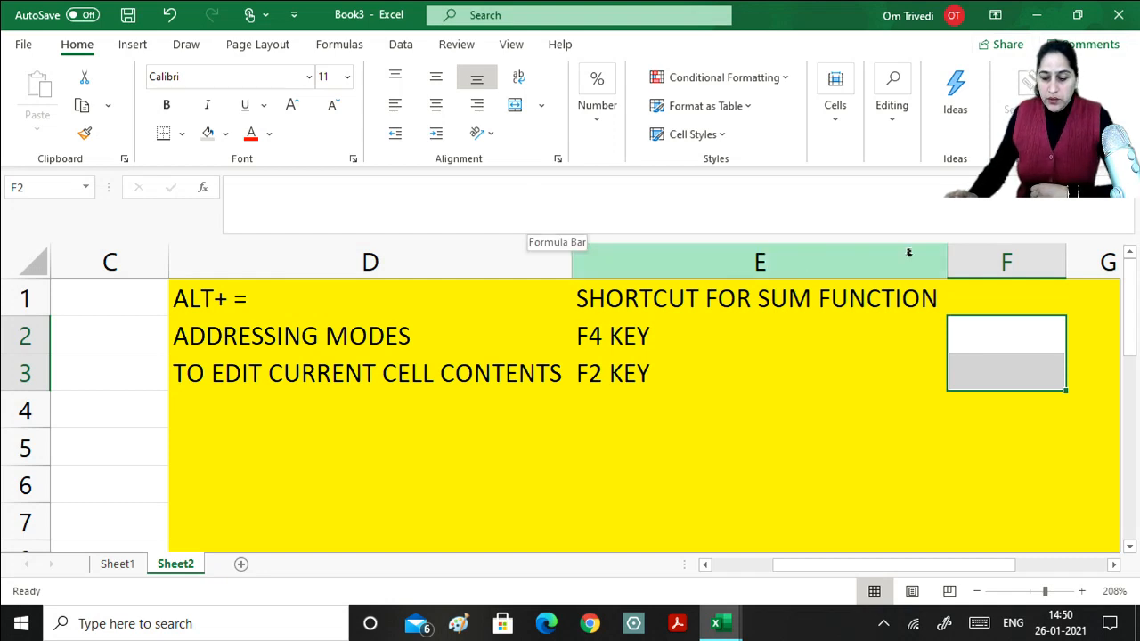
mouse_move(960, 267)
mouse_down()
mouse_move(952, 262)
mouse_move(1040, 280)
mouse_move(1086, 270)
mouse_up()
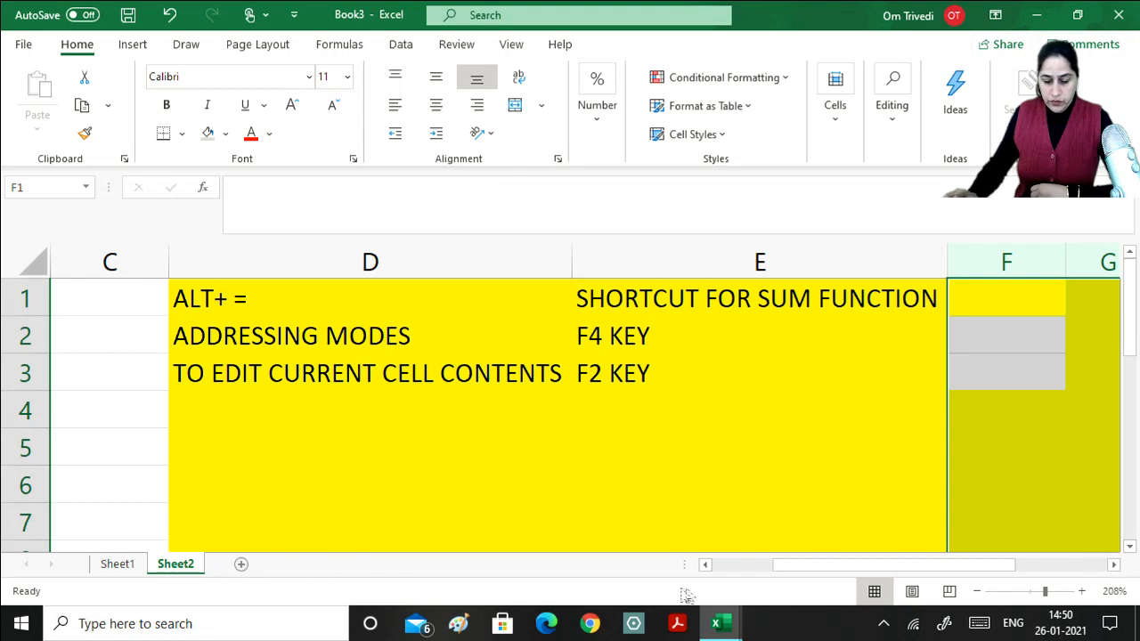
click(703, 567)
click(704, 566)
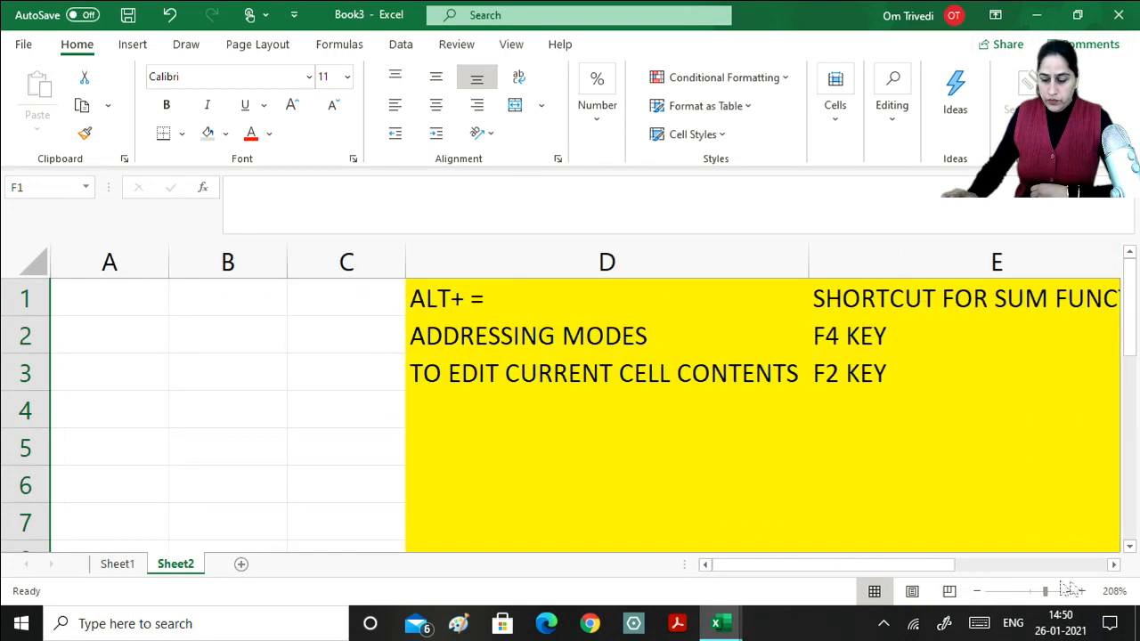
click(1113, 564)
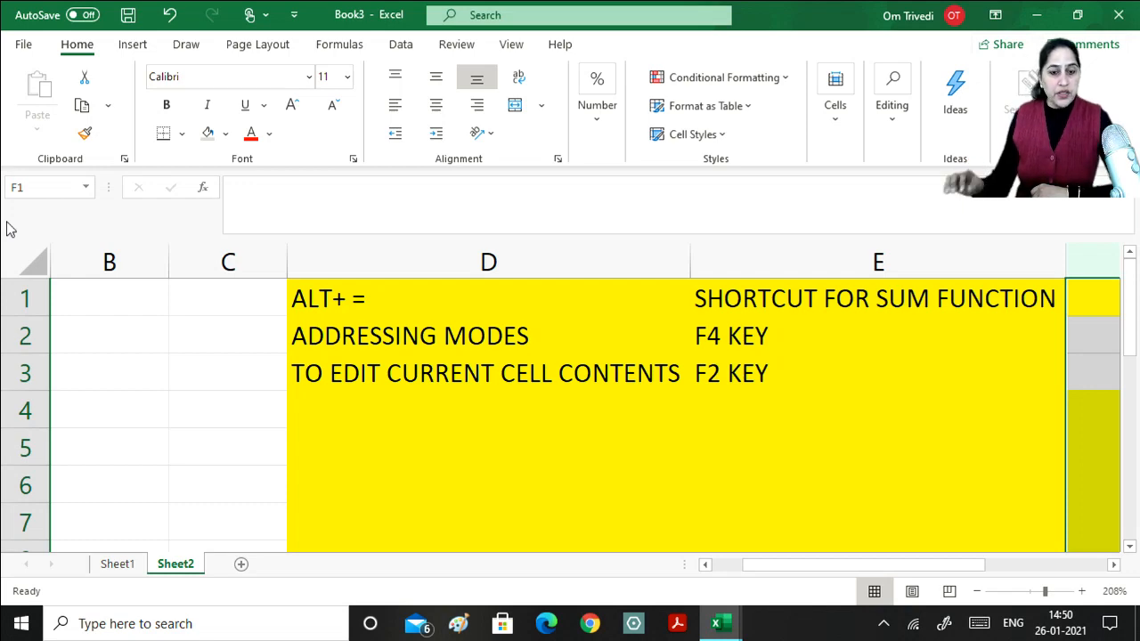
- On Sheet1, sum the SUB1, SUB2 and SUB3 marks of all students into C7:E7 and clear those totals again
click(117, 563)
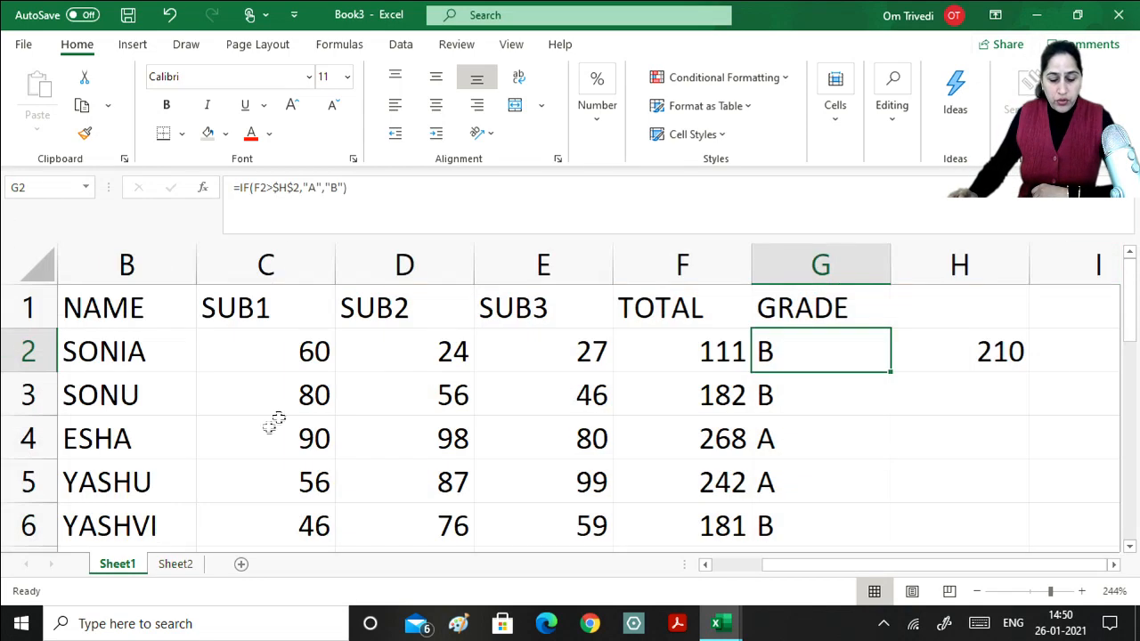
scroll(356, 454, down, 2)
scroll(356, 454, down, 1)
scroll(359, 453, up, 2)
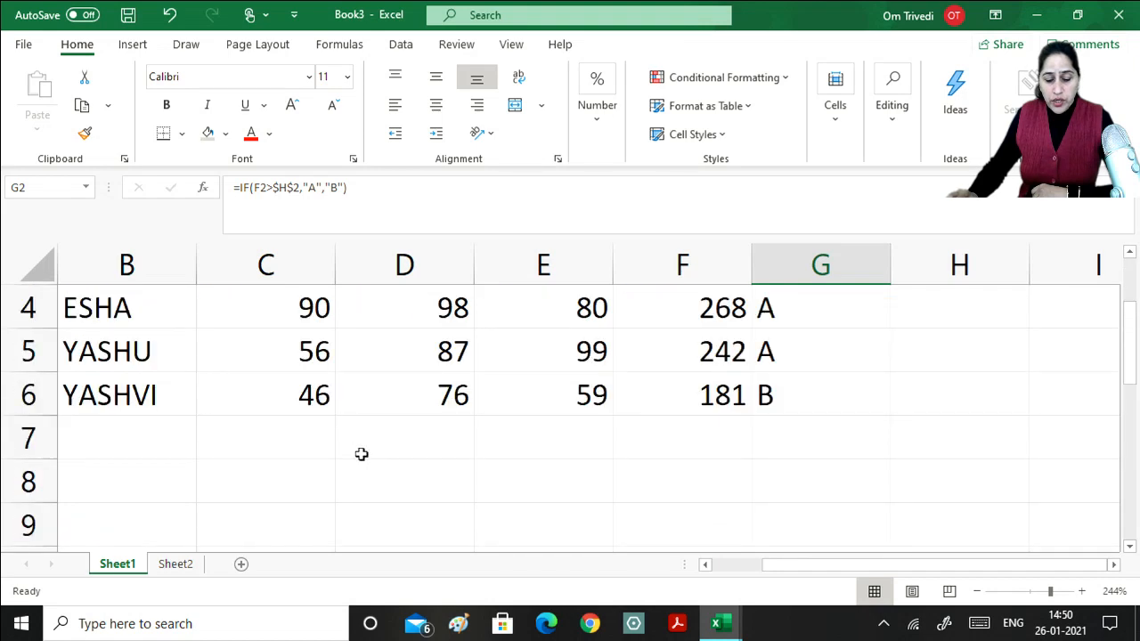
scroll(422, 416, up, 1)
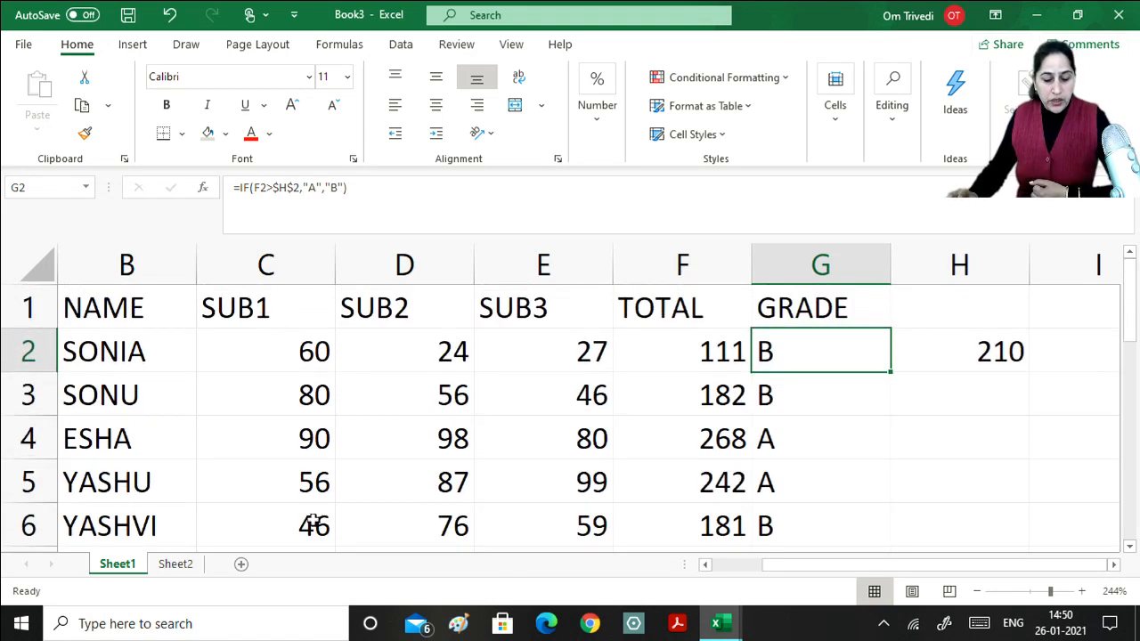
click(1129, 546)
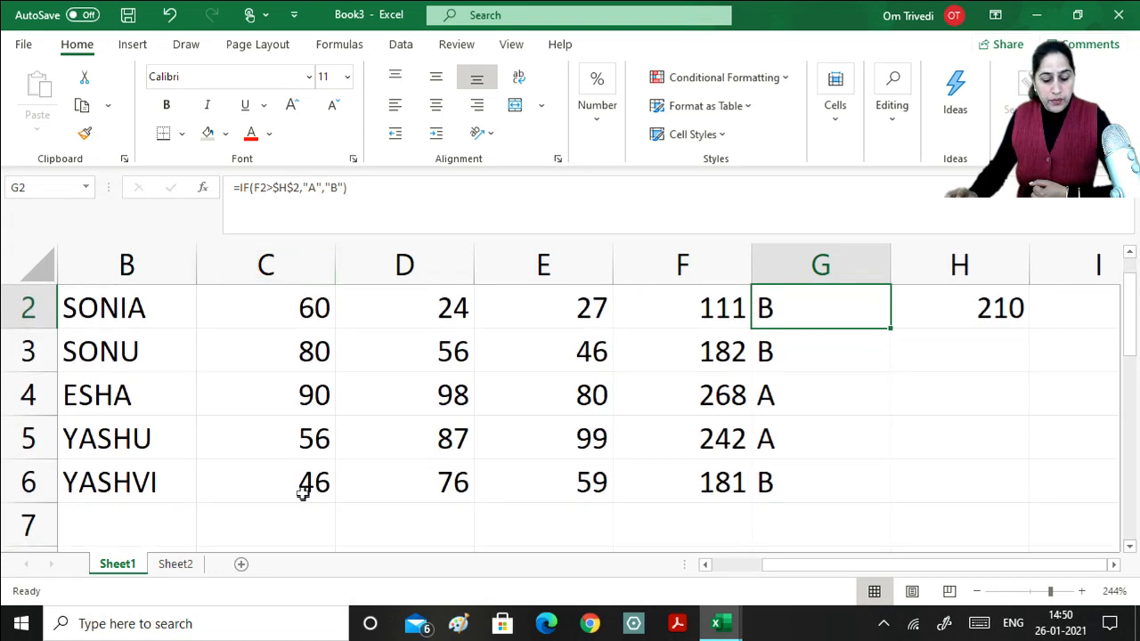
drag(300, 515, 508, 520)
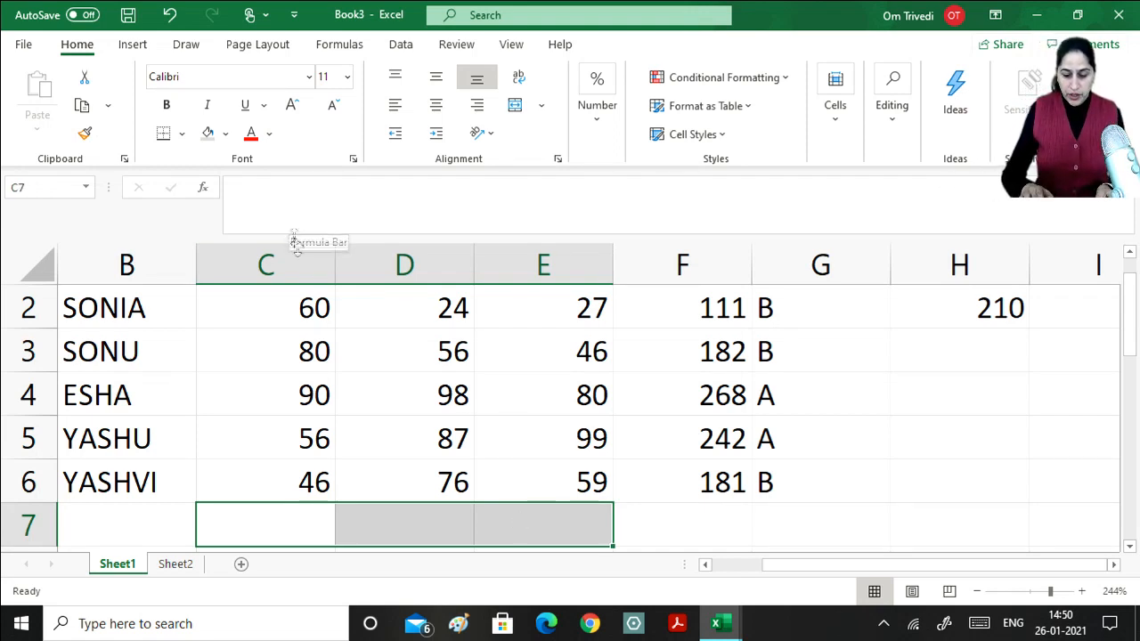
key(alt+equal)
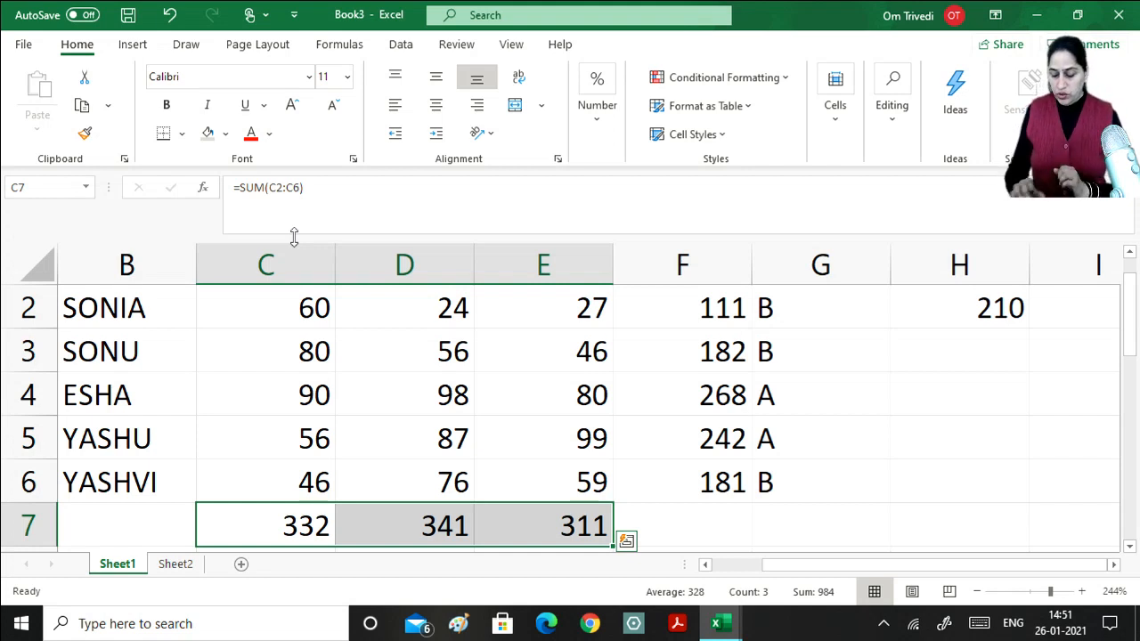
key(Delete)
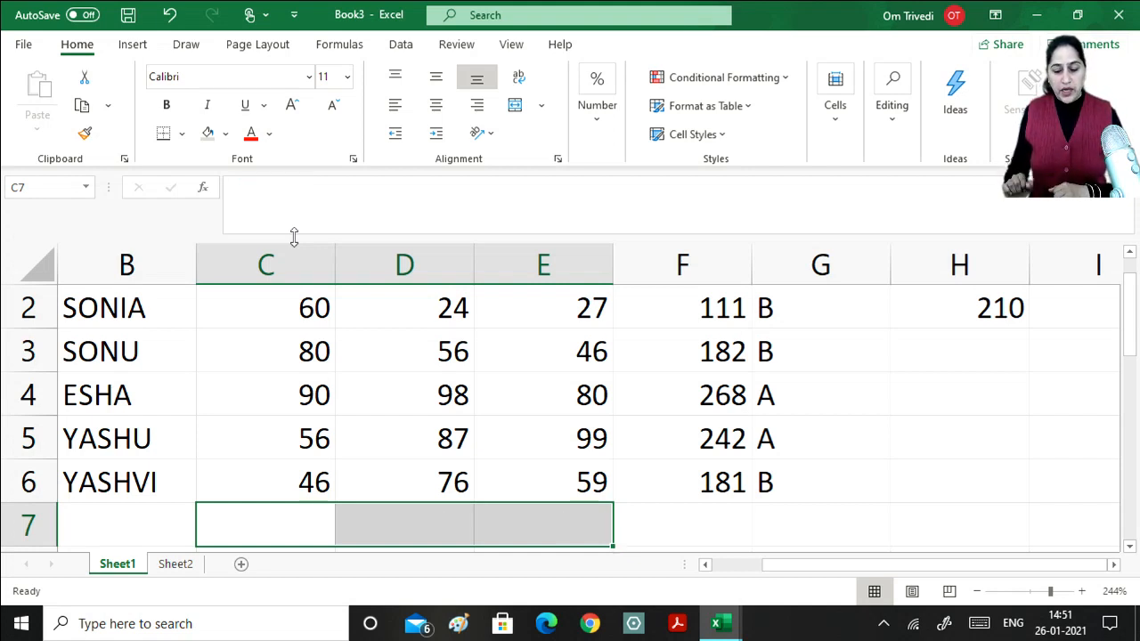
- Enter the note "WHERE TO USE RELATIVE ADDRESS AS WELL AS ABSOLUTE ADDRESS IN" in cell D6 of Sheet2
click(1130, 255)
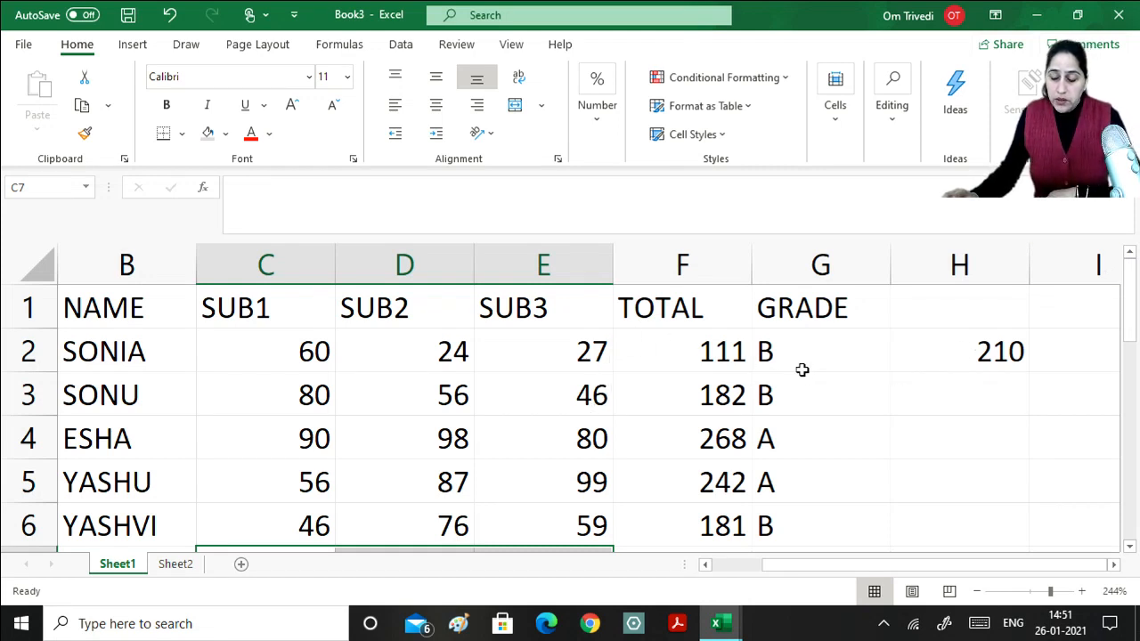
click(997, 352)
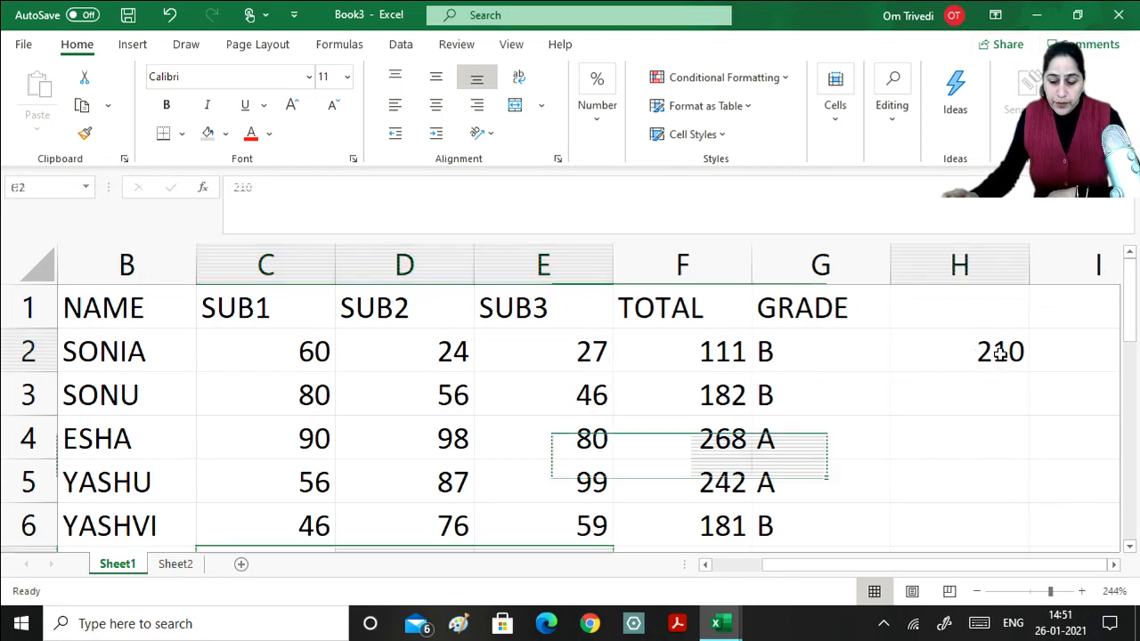
click(182, 566)
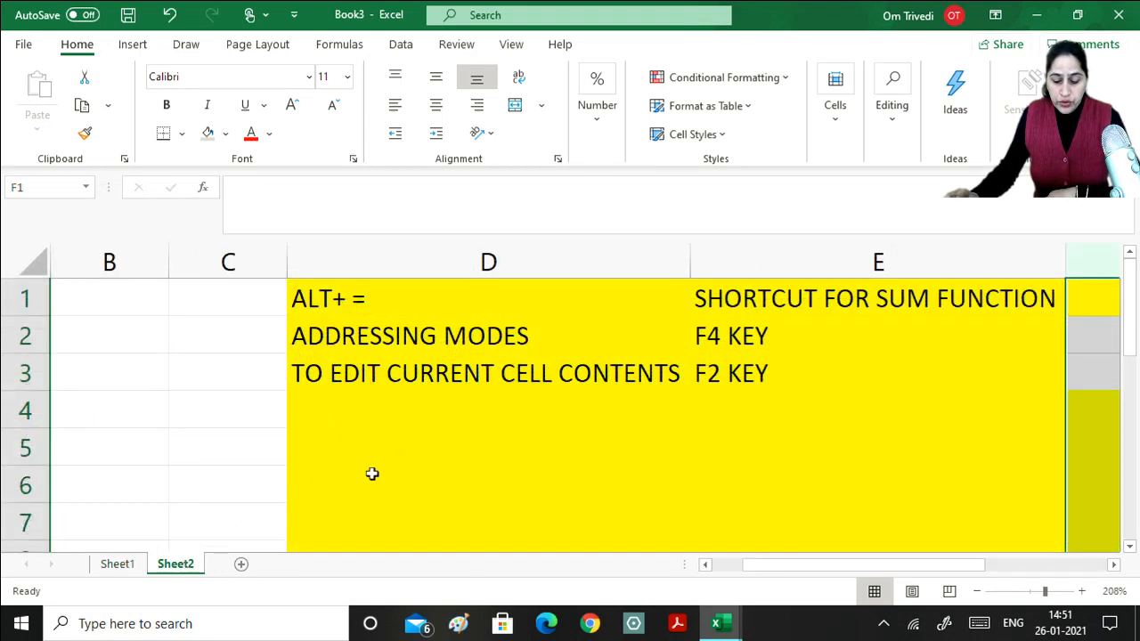
click(382, 472)
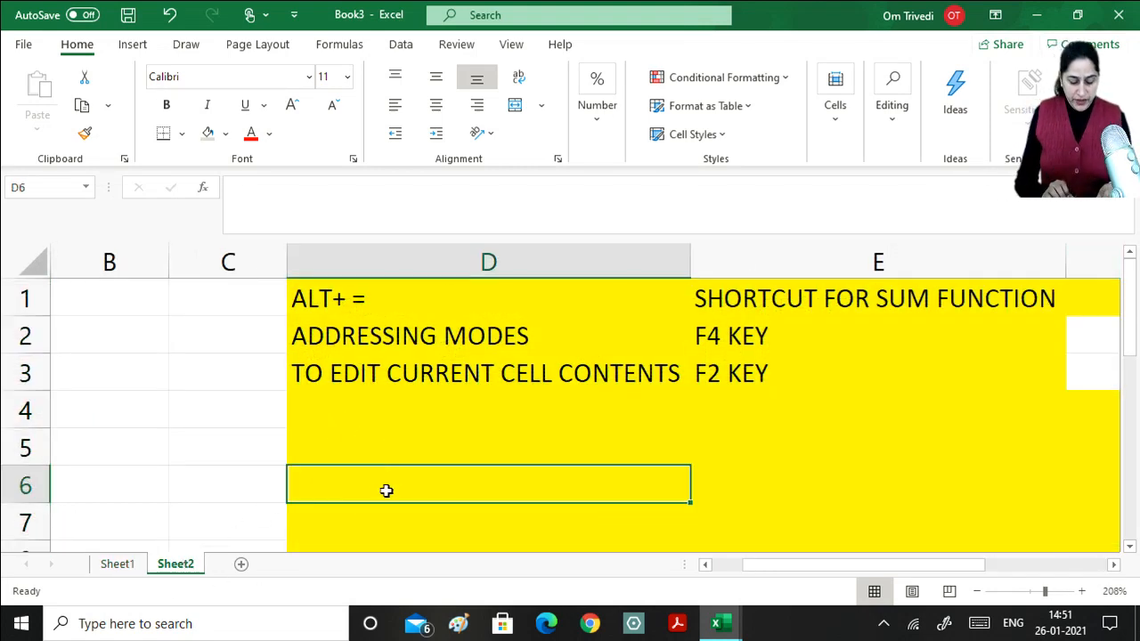
text(WHERE T)
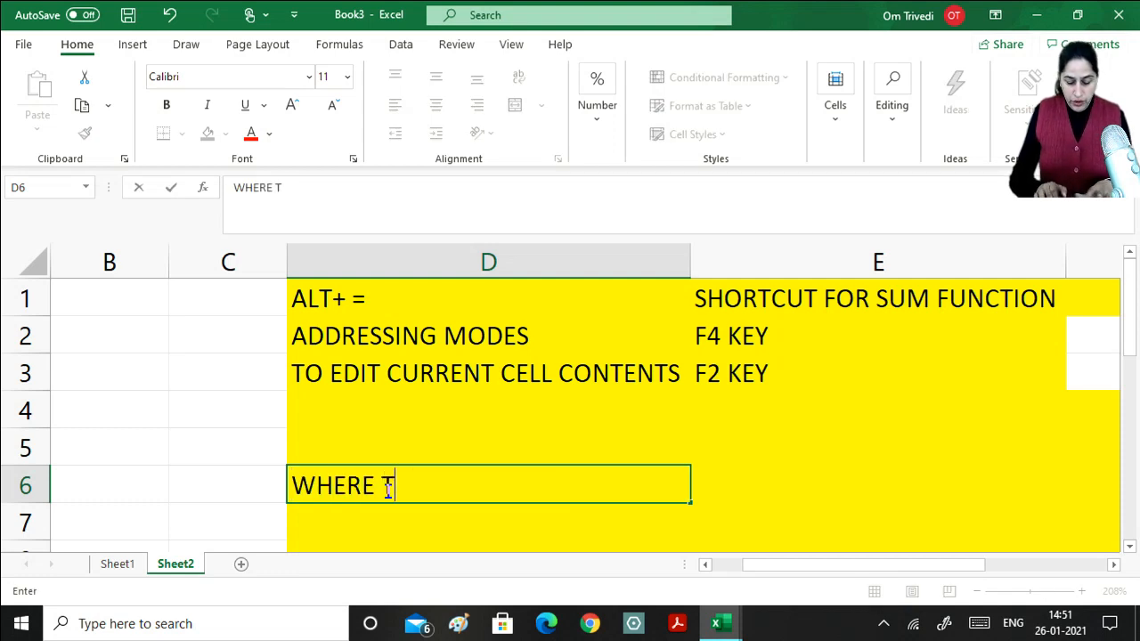
text(O USE RELA)
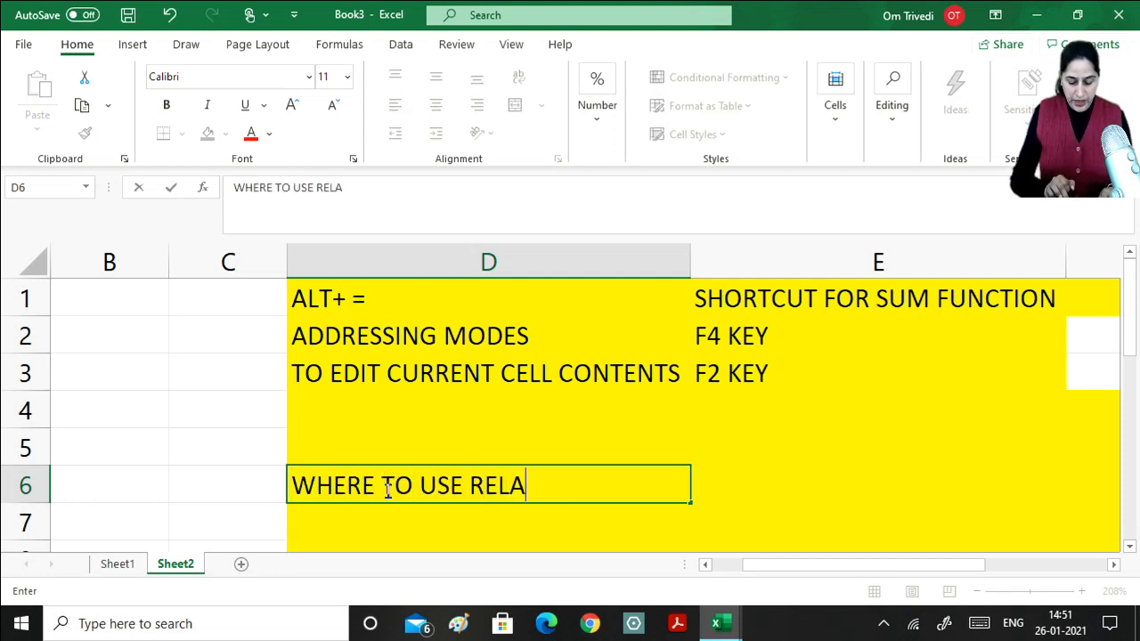
text(TIV E)
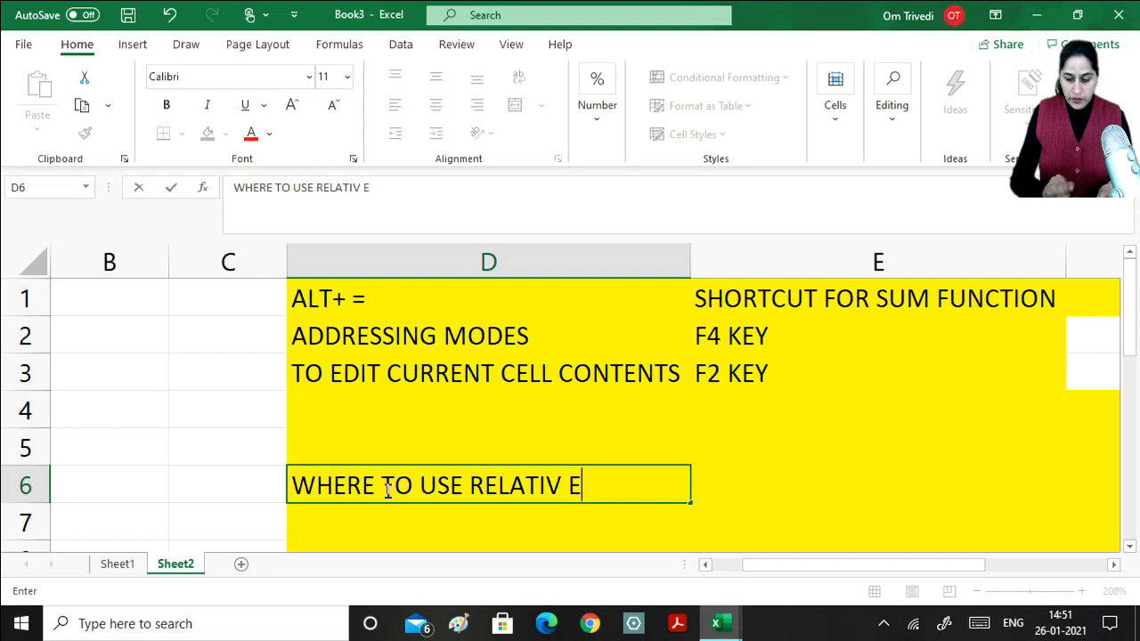
key(BackSpace)
key(BackSpace)
text(E )
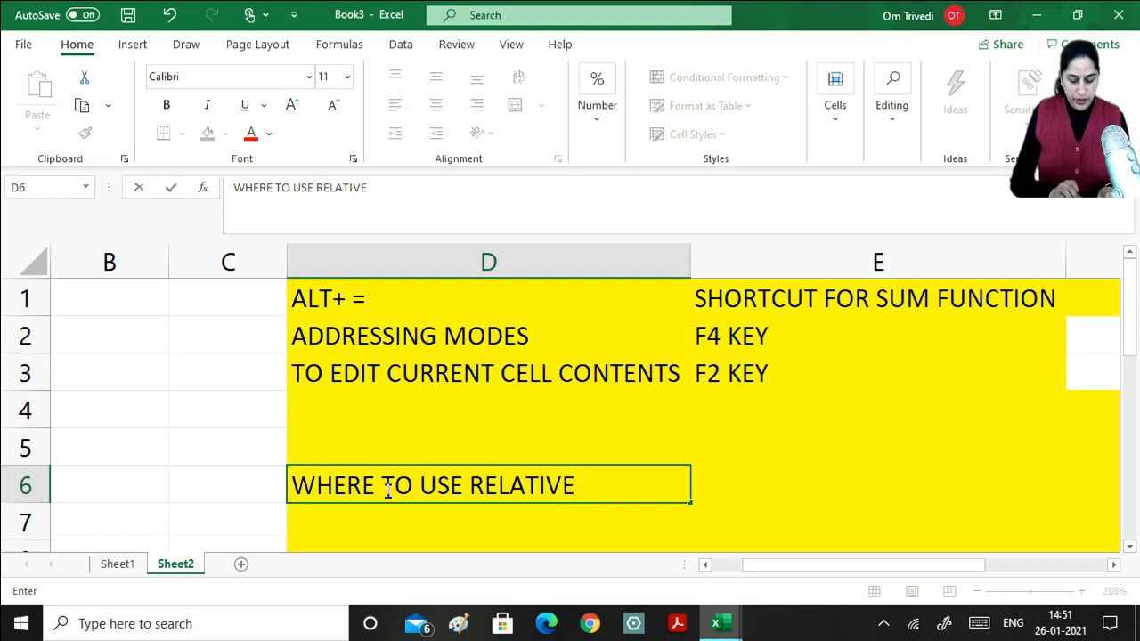
text(ADDRESS)
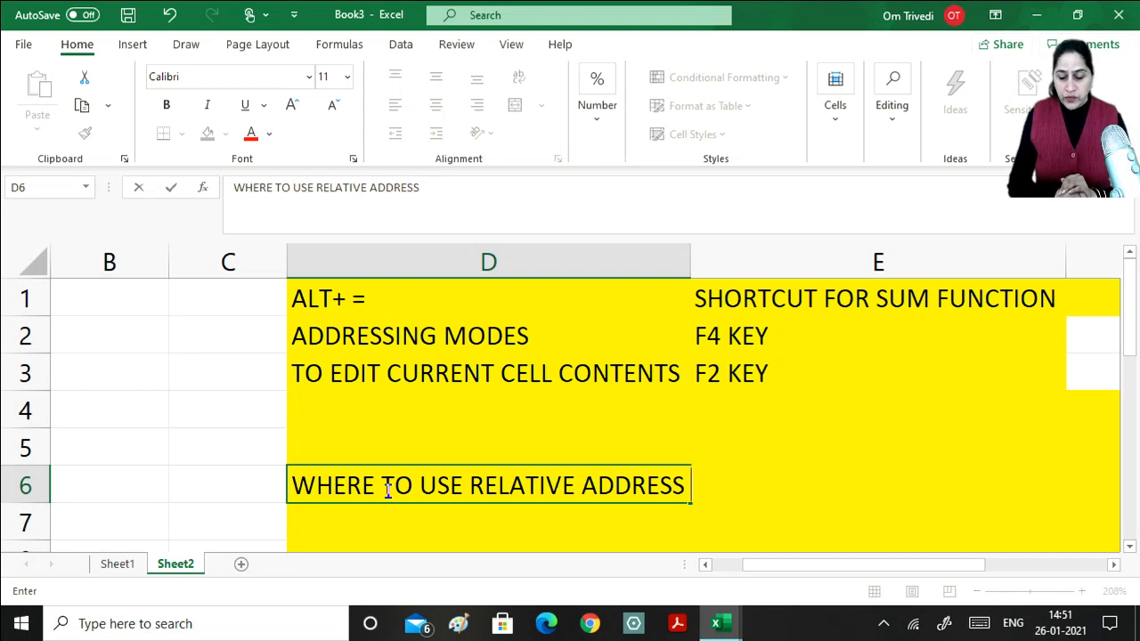
text( AS)
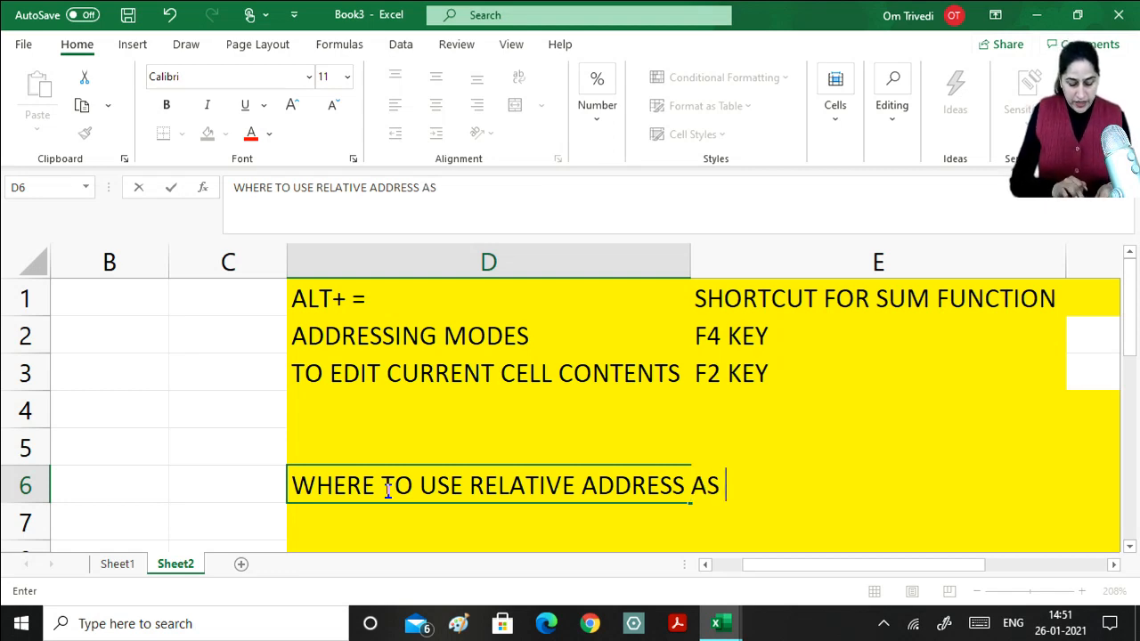
text( WELL AS )
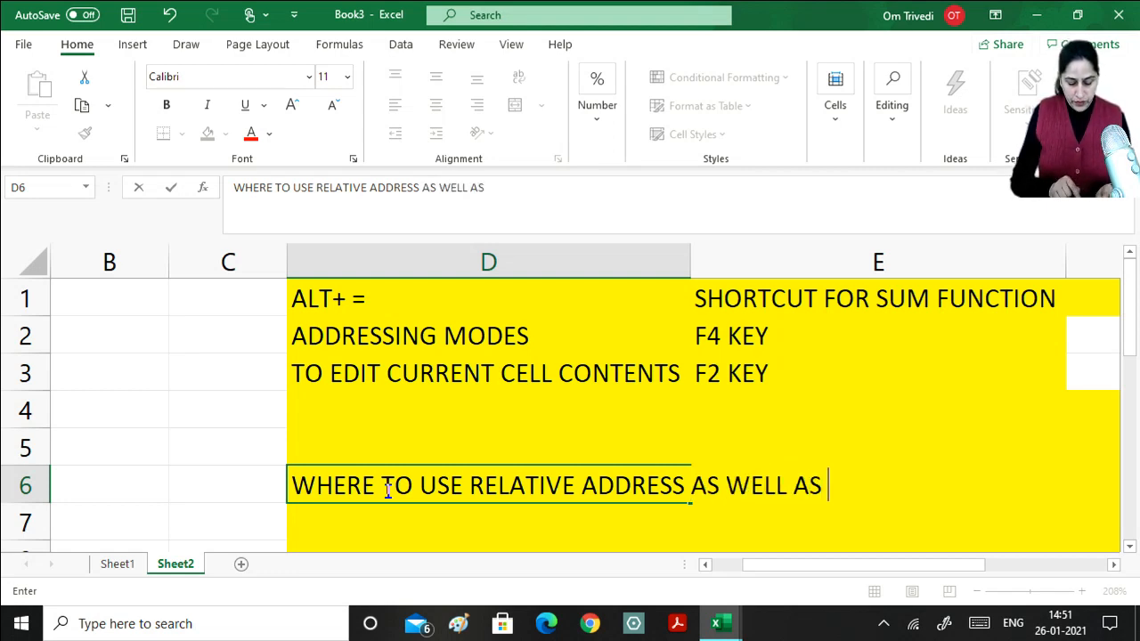
text(ABSOL)
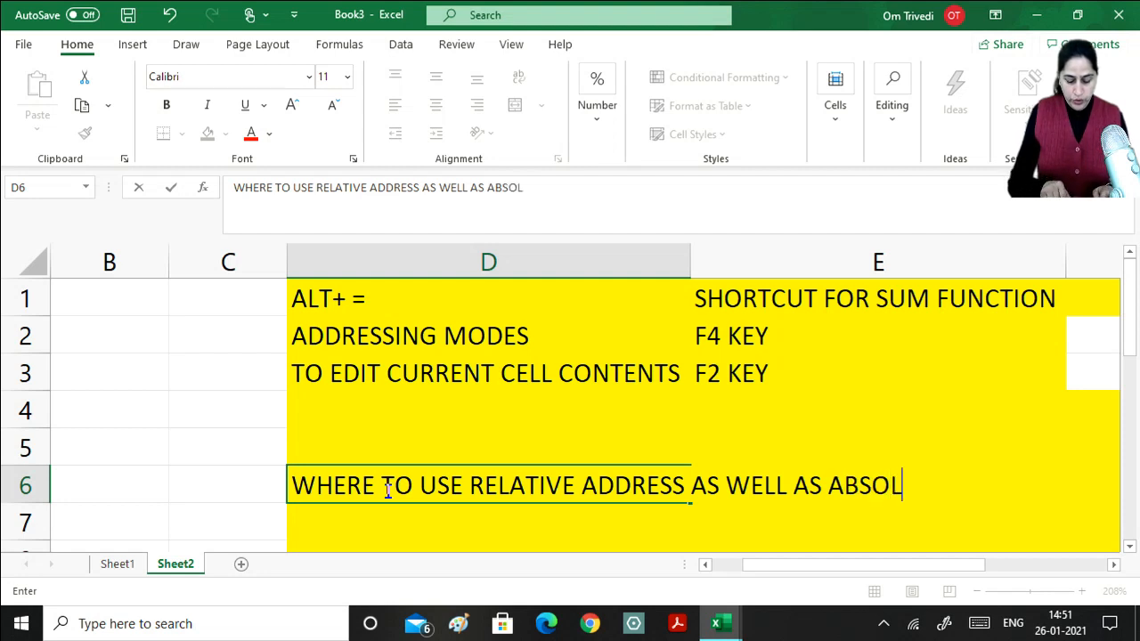
text(UTE ADDRESS)
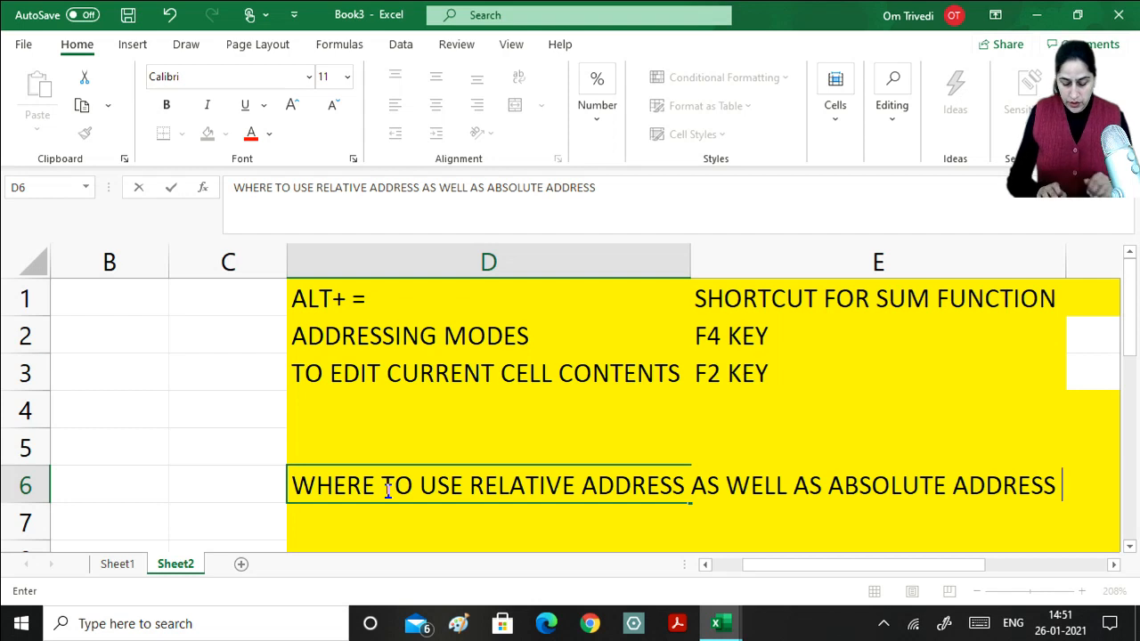
text( IN)
key(Return)
- Continue the note in D7 with "A FORMULA/FUNCTION"
text(A )
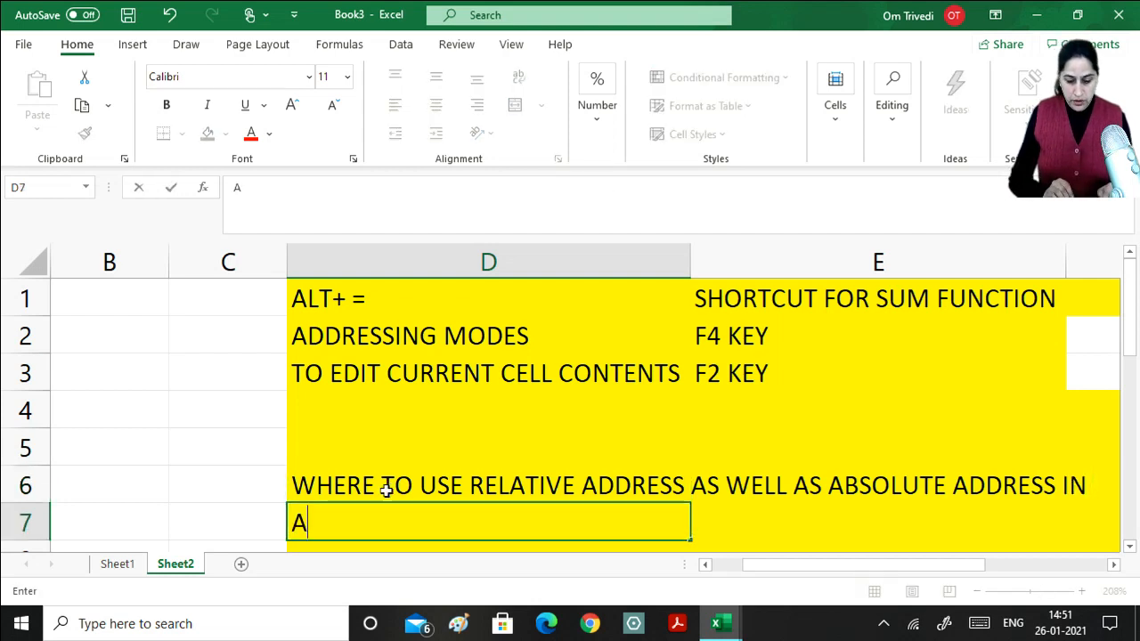
text(FORMU)
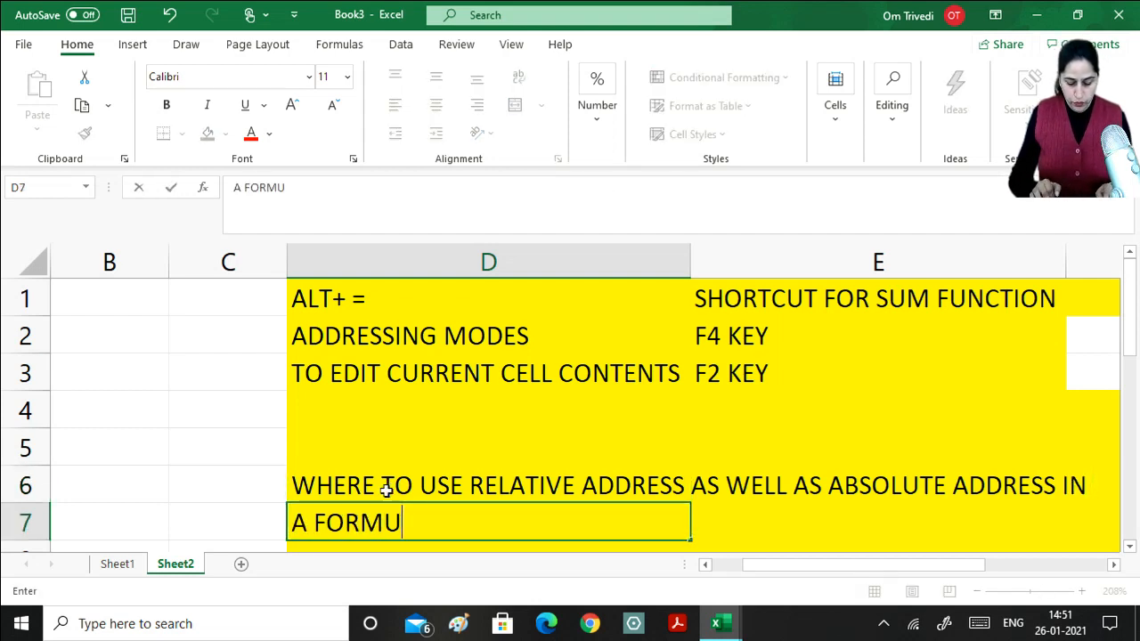
text(LA/F)
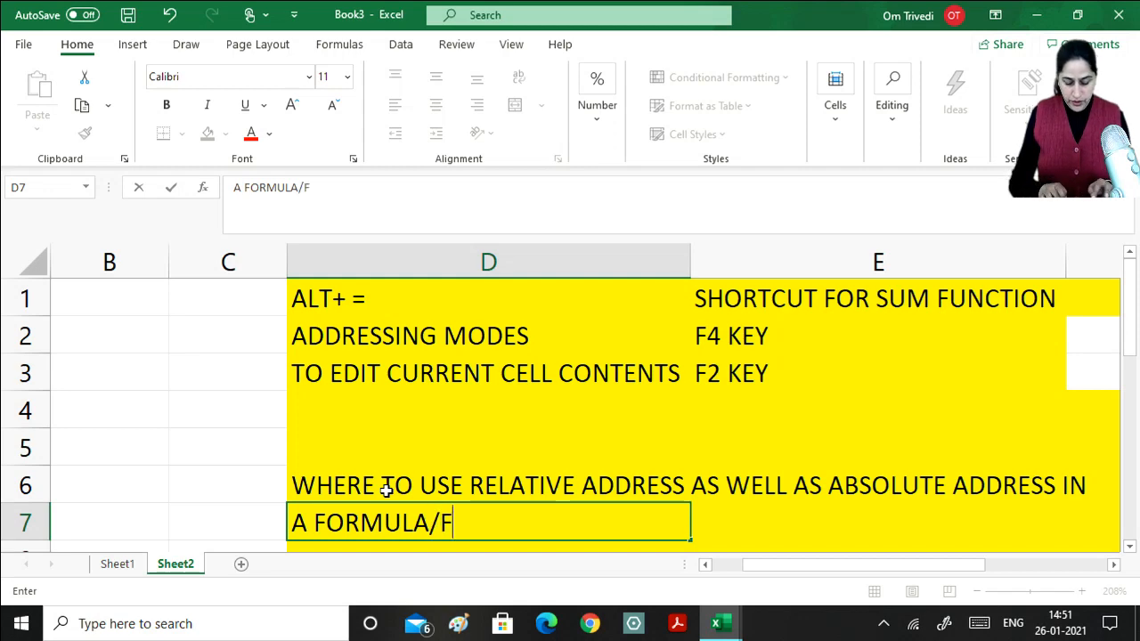
text(UNCTION)
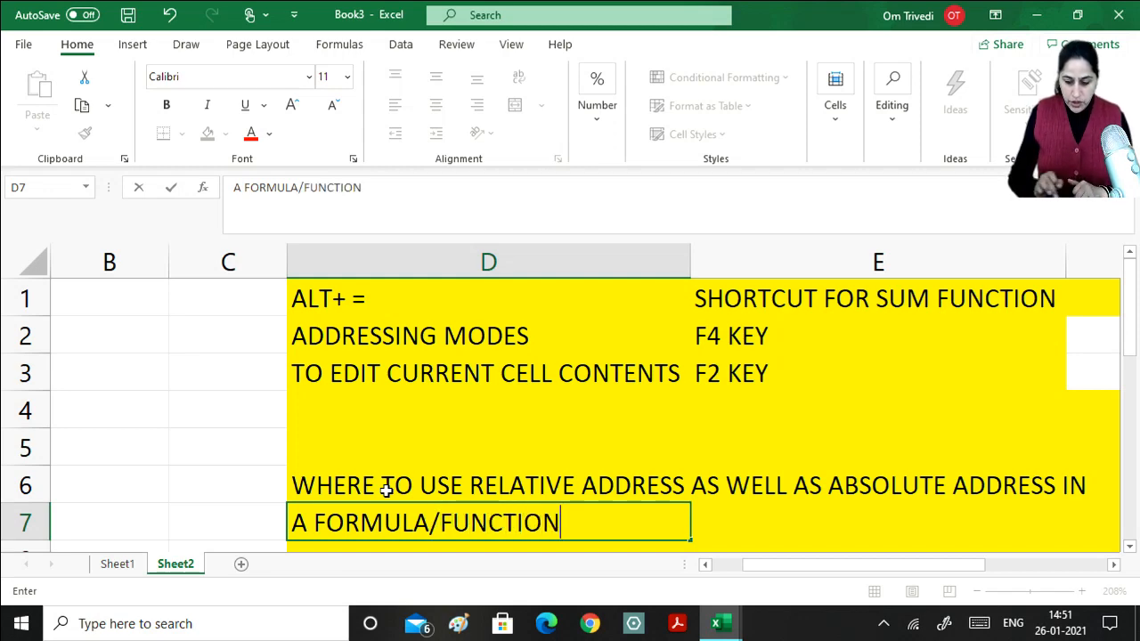
key(Return)
click(386, 490)
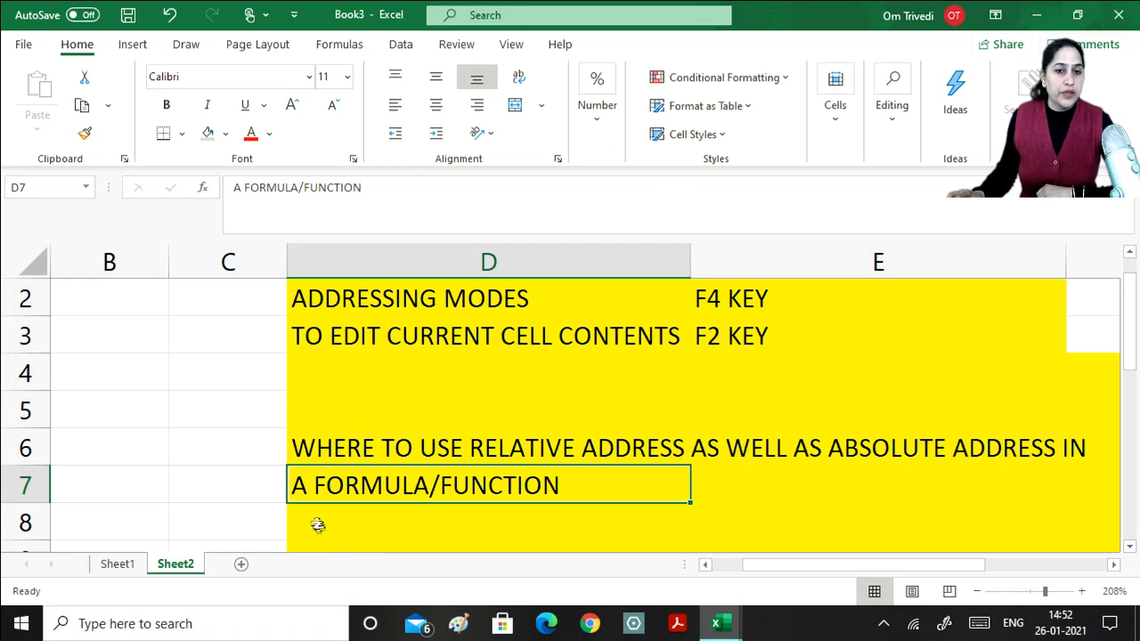
- AutoFit the widths of the NAME and SUB1 columns on Sheet1 to their contents
click(132, 565)
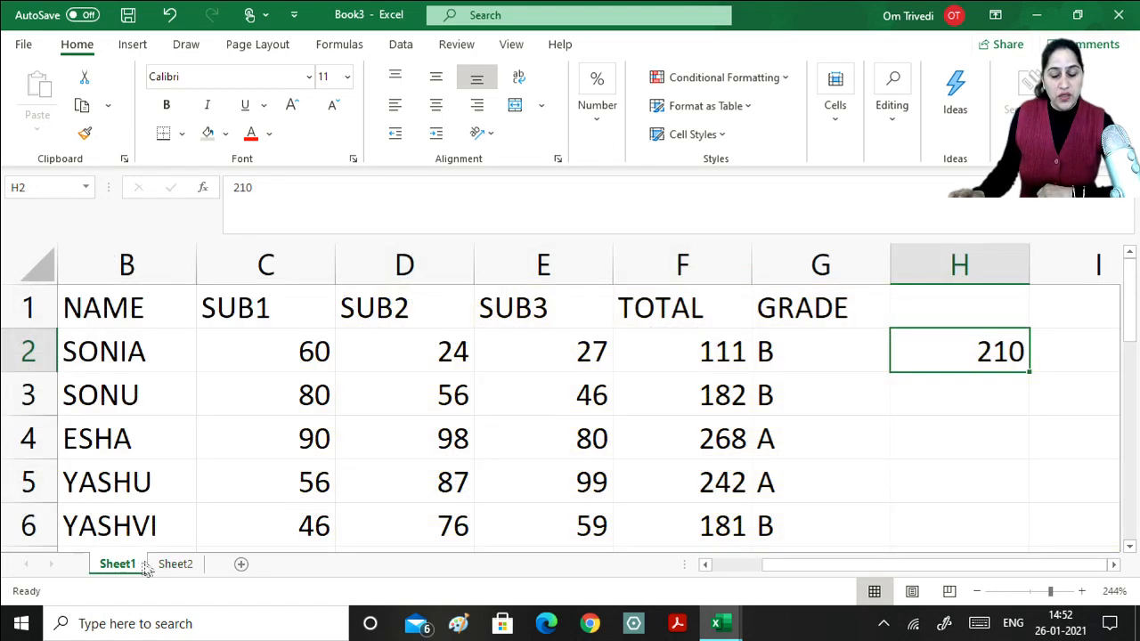
click(768, 362)
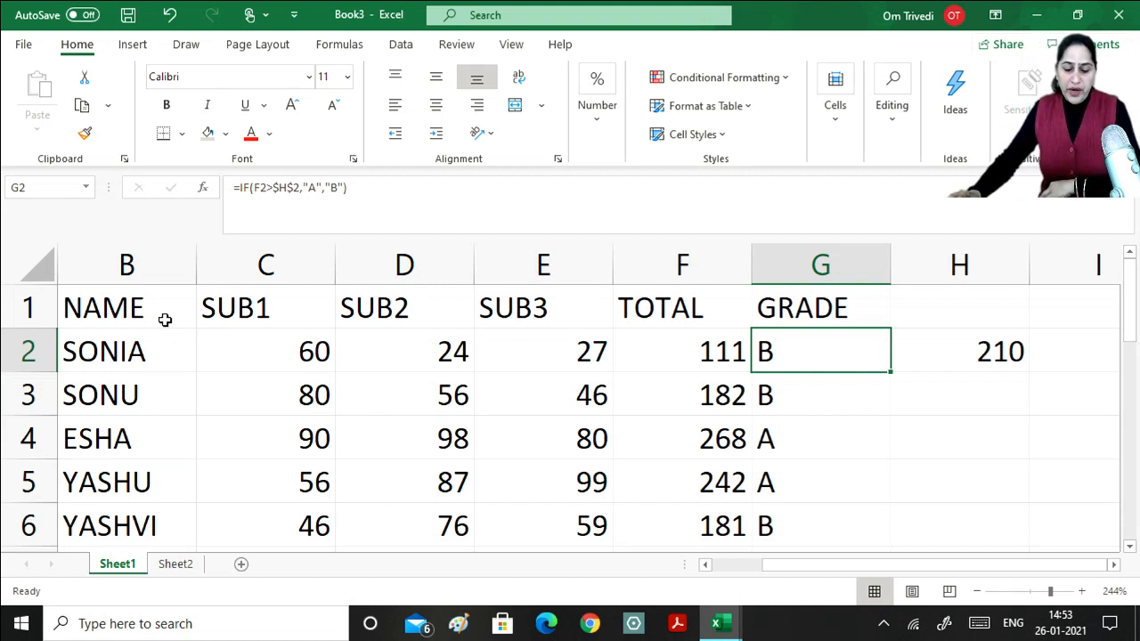
drag(166, 316, 786, 338)
click(1042, 439)
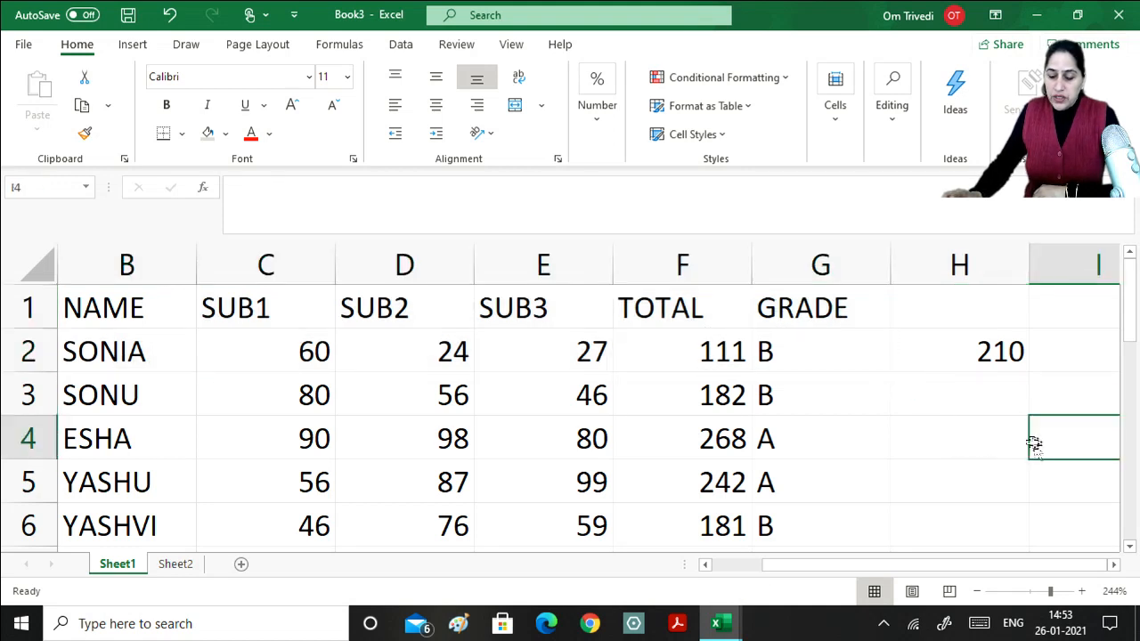
click(136, 254)
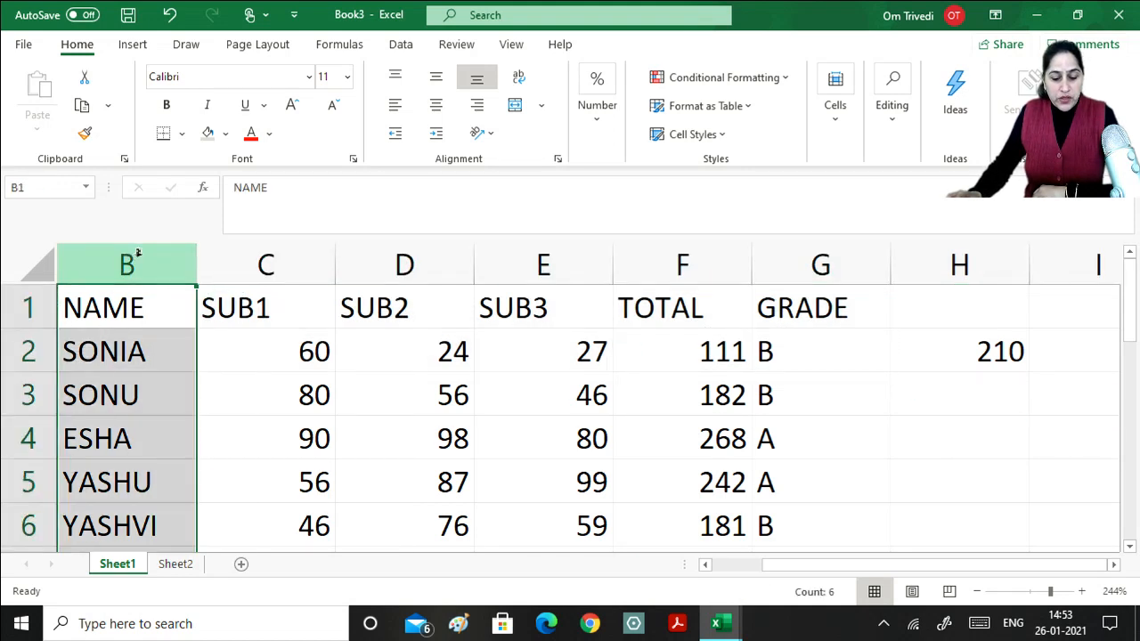
click(244, 363)
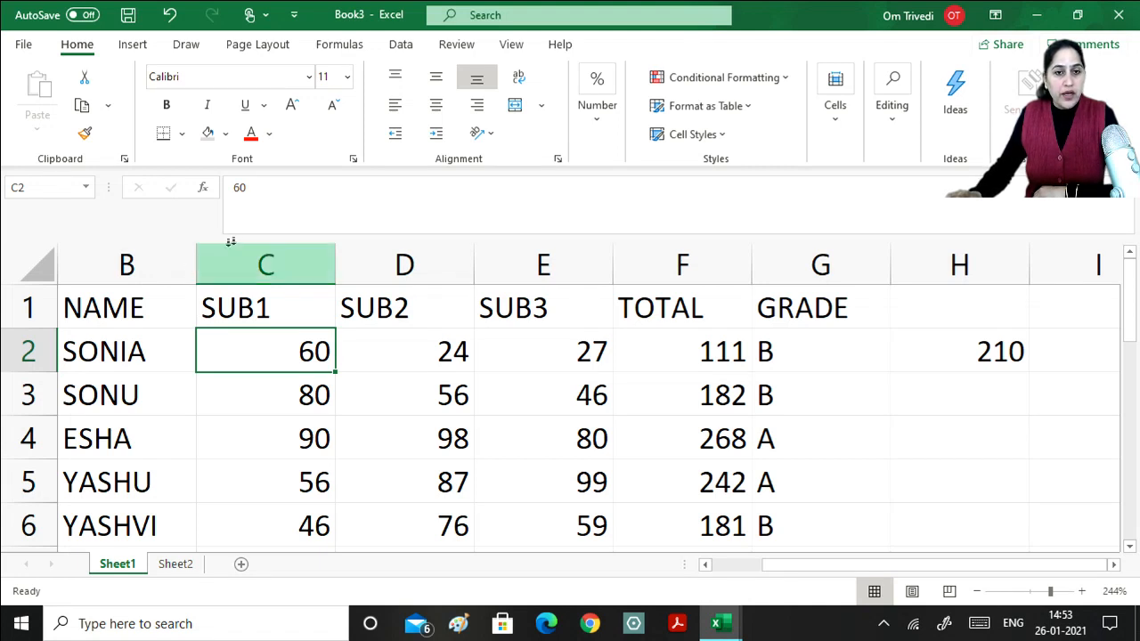
double_click(195, 266)
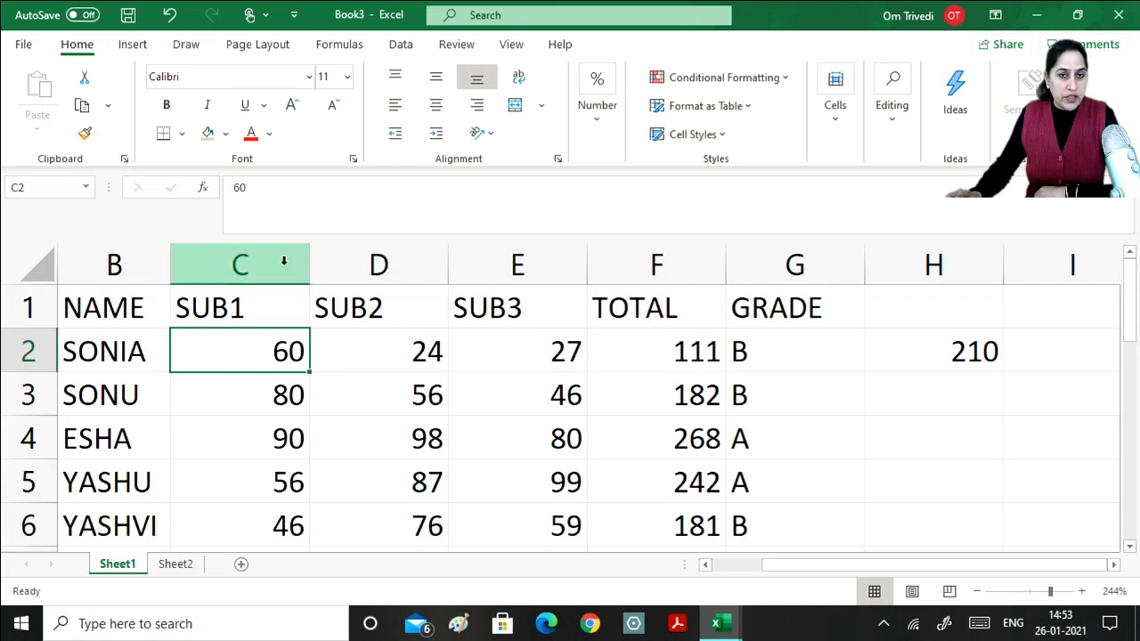
double_click(308, 265)
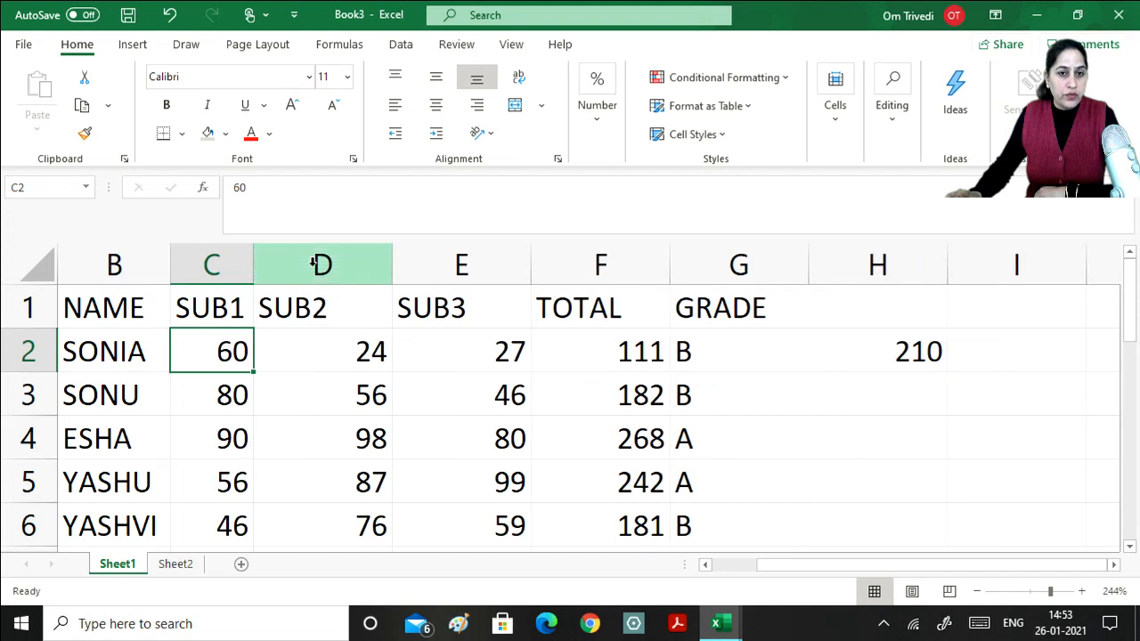
- Give columns A to G, from stud_id to GRADE, one equal width matching the NAME column
click(118, 262)
drag(163, 262, 325, 265)
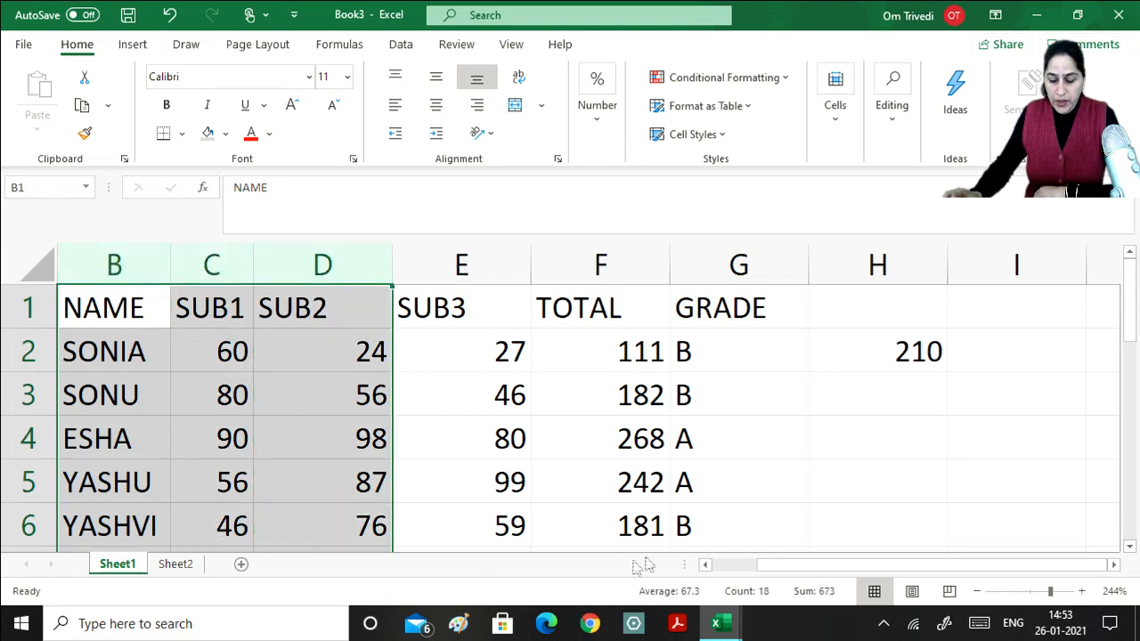
click(706, 566)
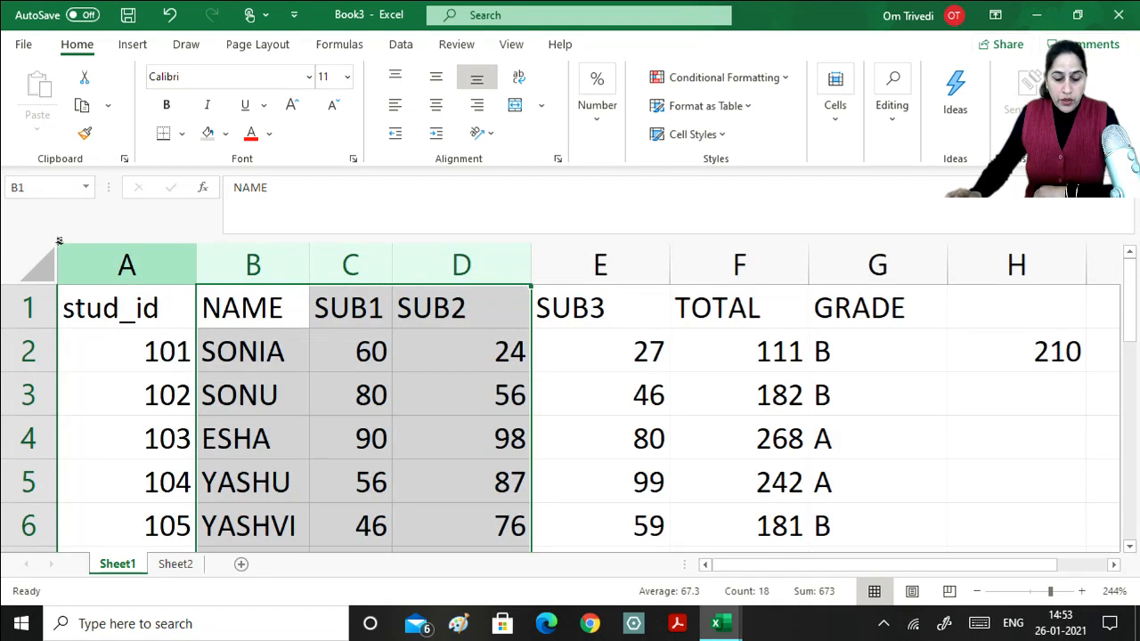
drag(128, 265, 879, 270)
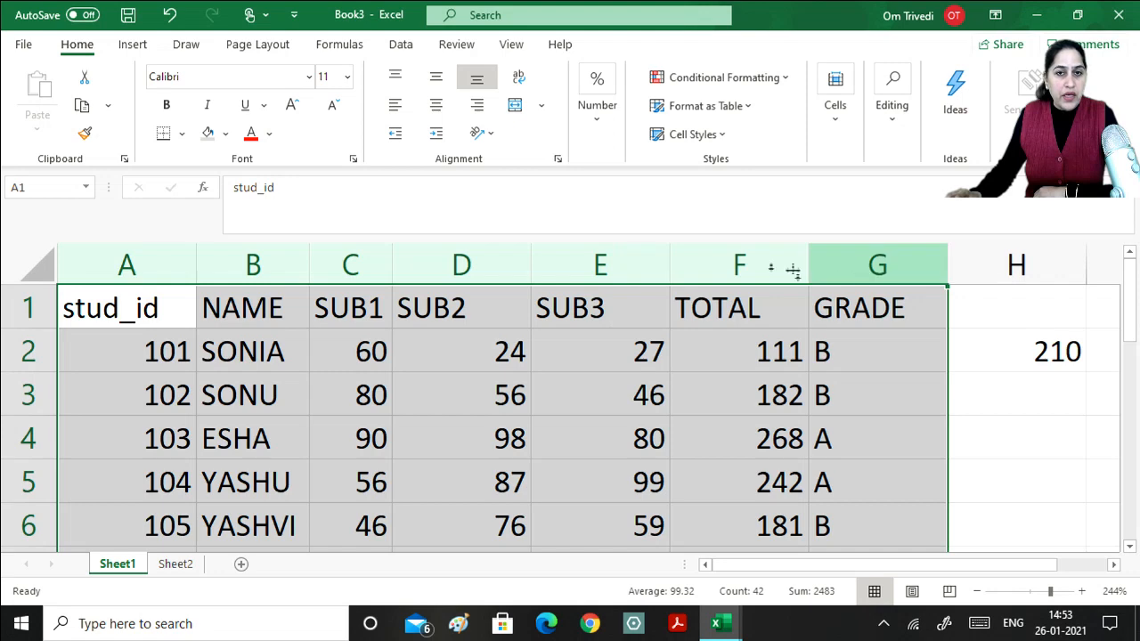
click(311, 268)
click(314, 265)
click(575, 370)
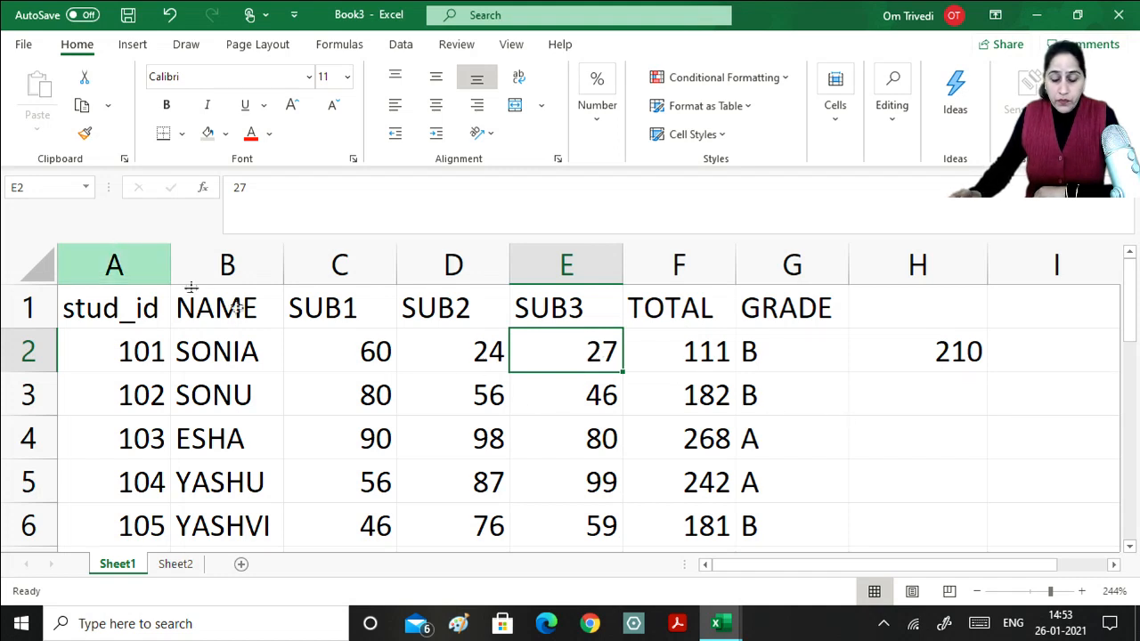
click(666, 433)
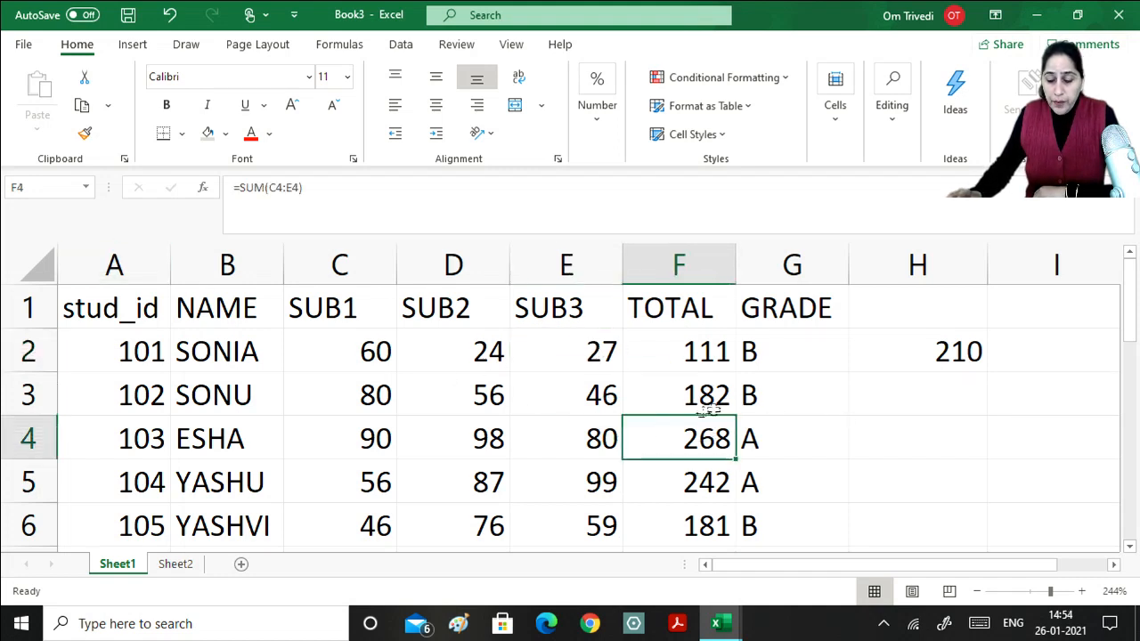
- Fill the header row A1:G1 with a light orange colour
click(755, 355)
drag(761, 359, 779, 506)
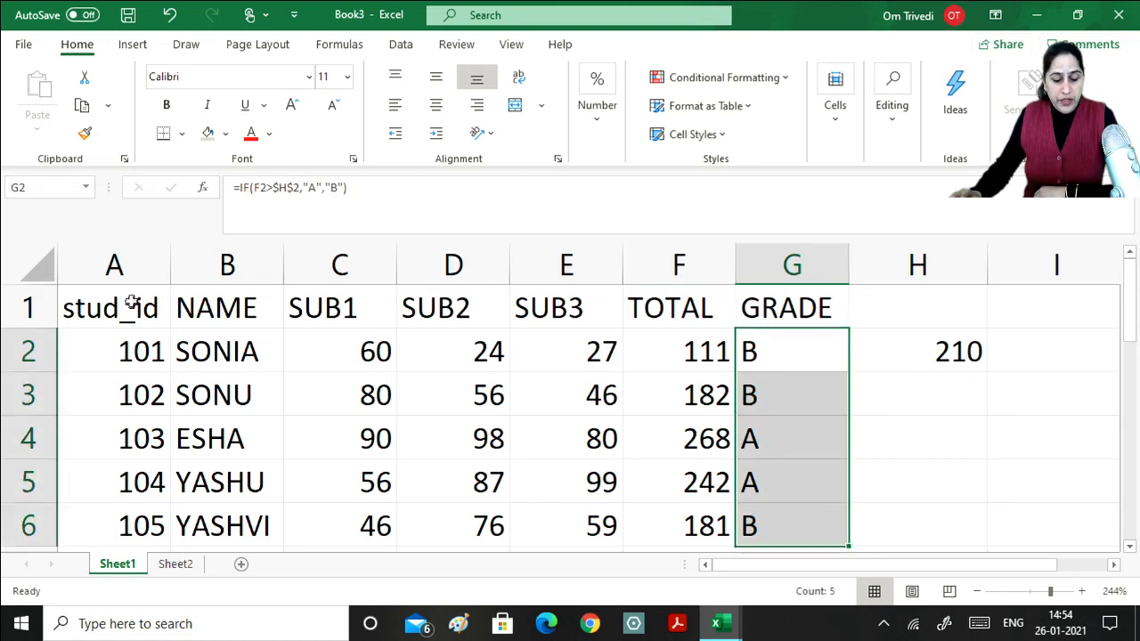
drag(131, 303, 792, 308)
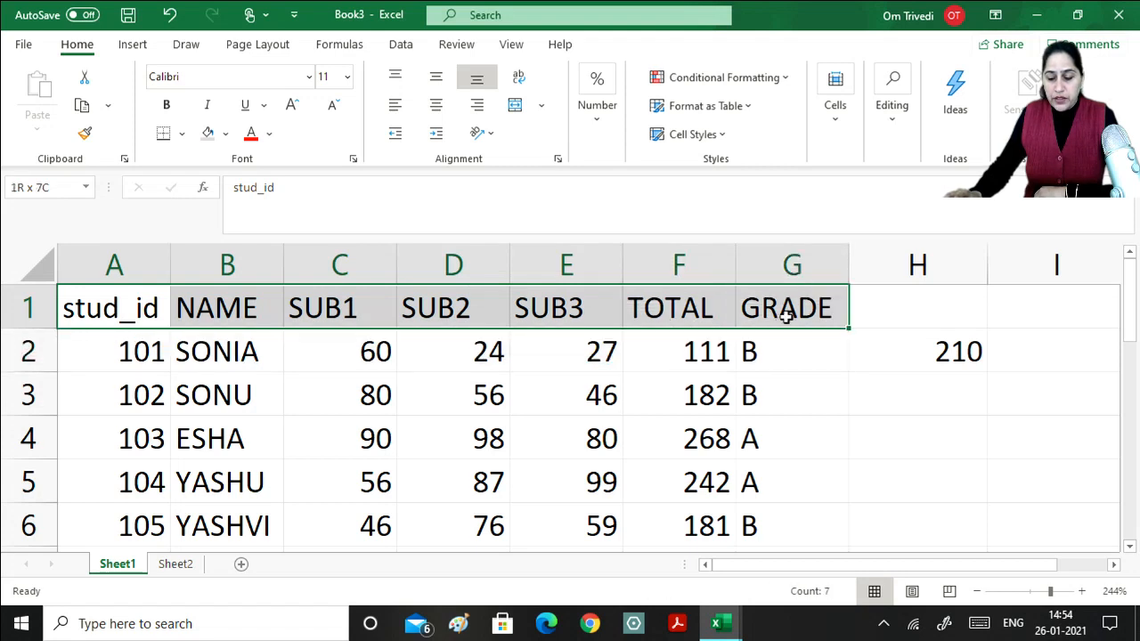
click(225, 134)
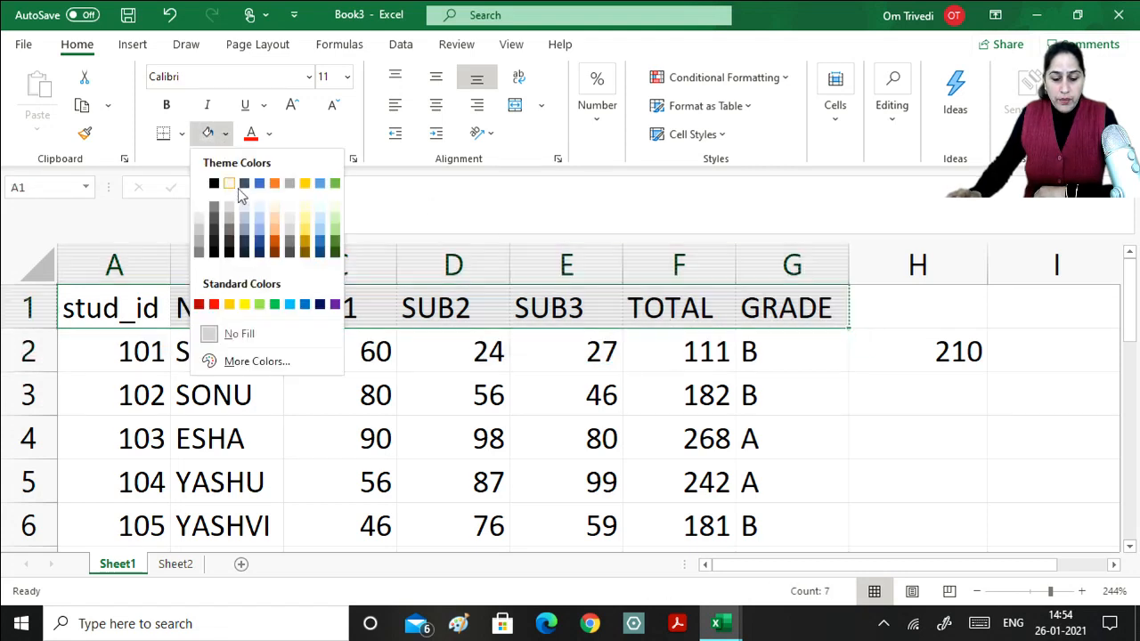
click(274, 230)
click(369, 396)
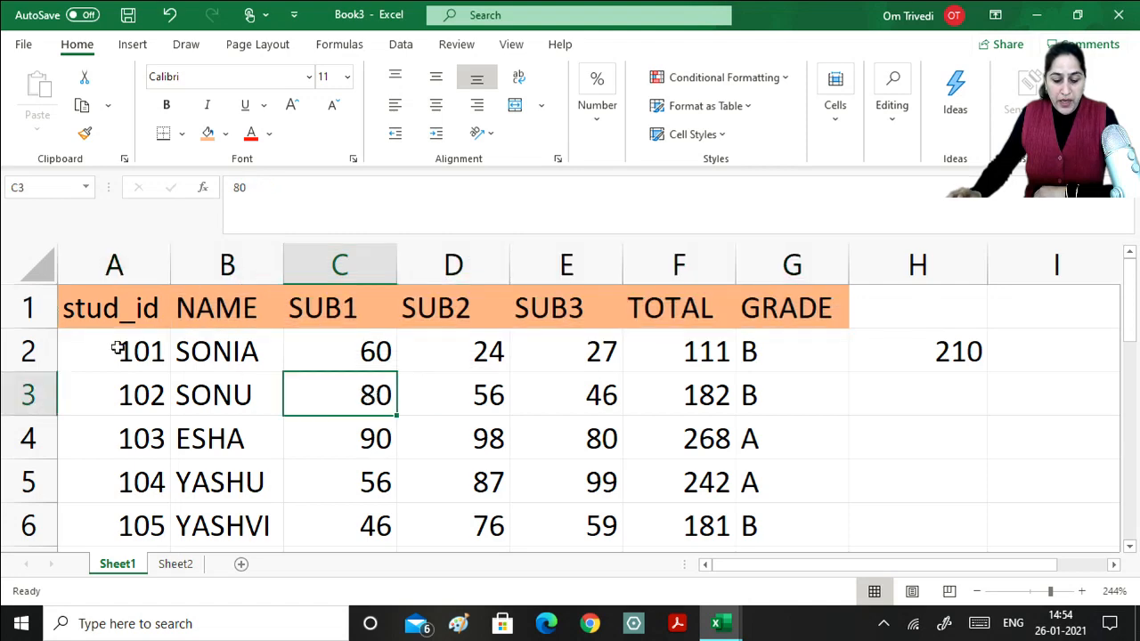
- Fill the student records in A2:G6 with a very light off-white colour
drag(119, 348, 793, 429)
click(225, 133)
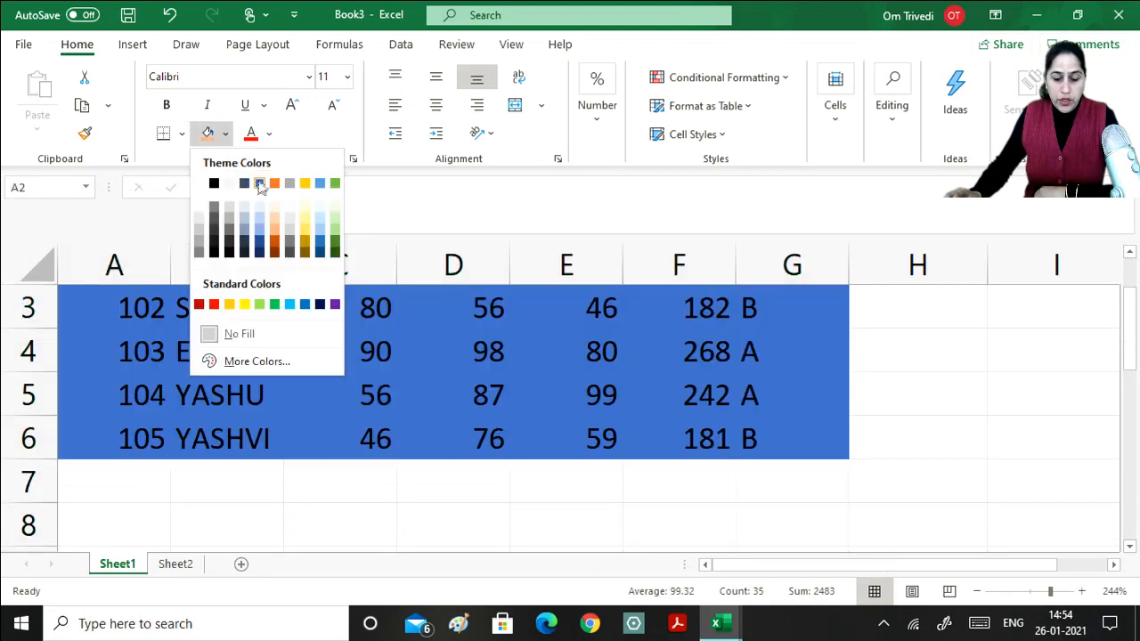
scroll(233, 187, up, 1)
click(276, 355)
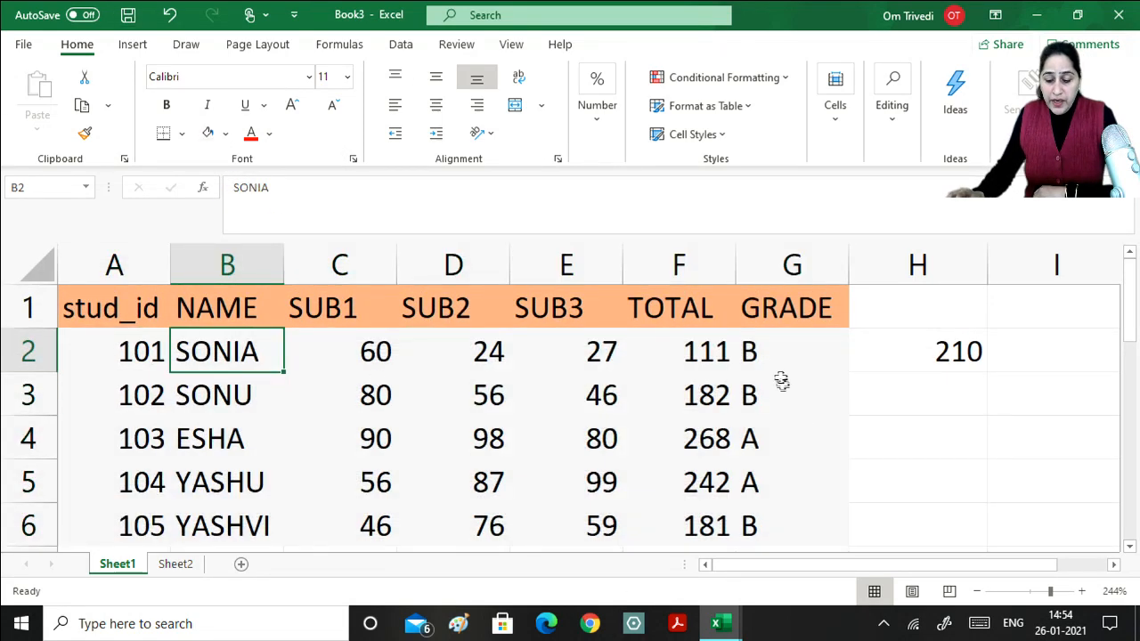
- Add a Text That Contains rule to G2:G6 that formats grade A with Light Red Fill with Dark Red Text
click(770, 353)
drag(770, 353, 775, 515)
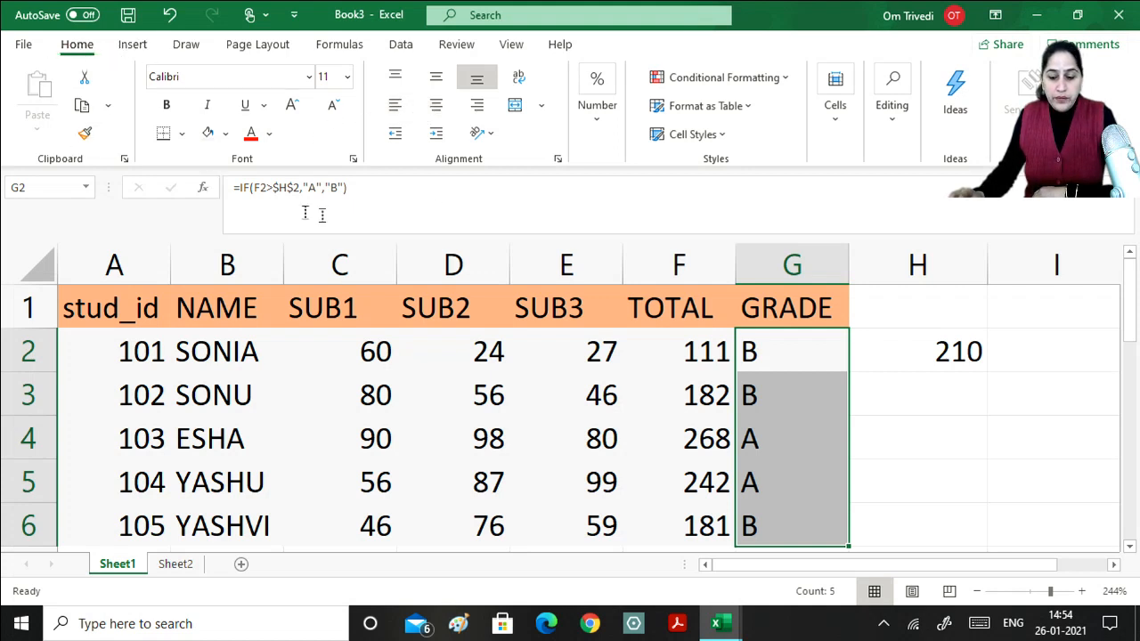
click(764, 86)
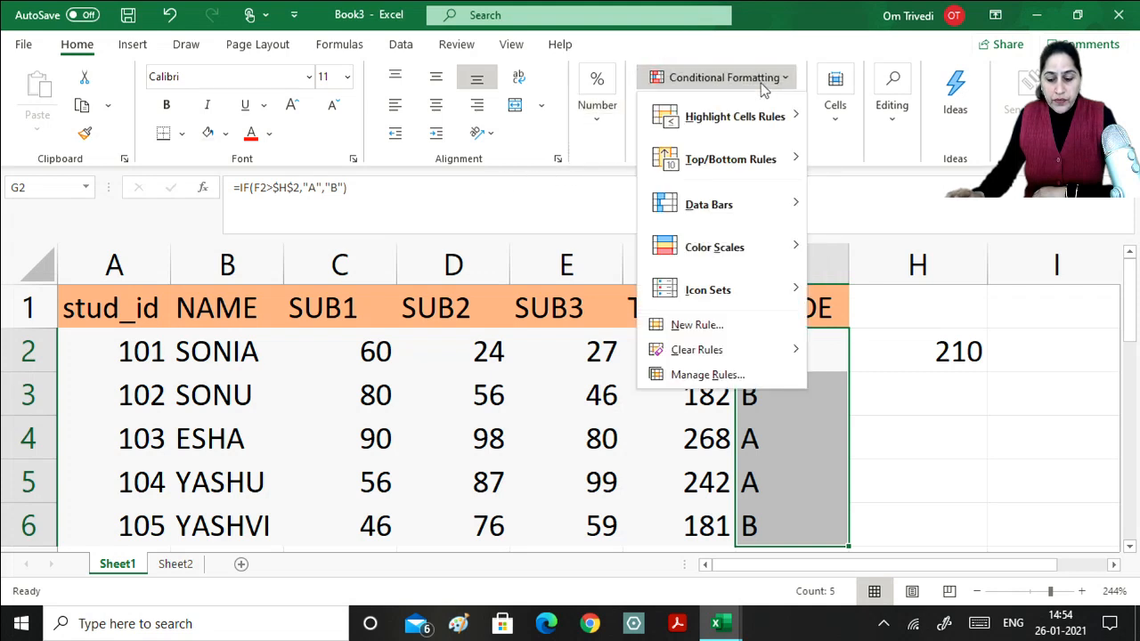
mouse_move(743, 122)
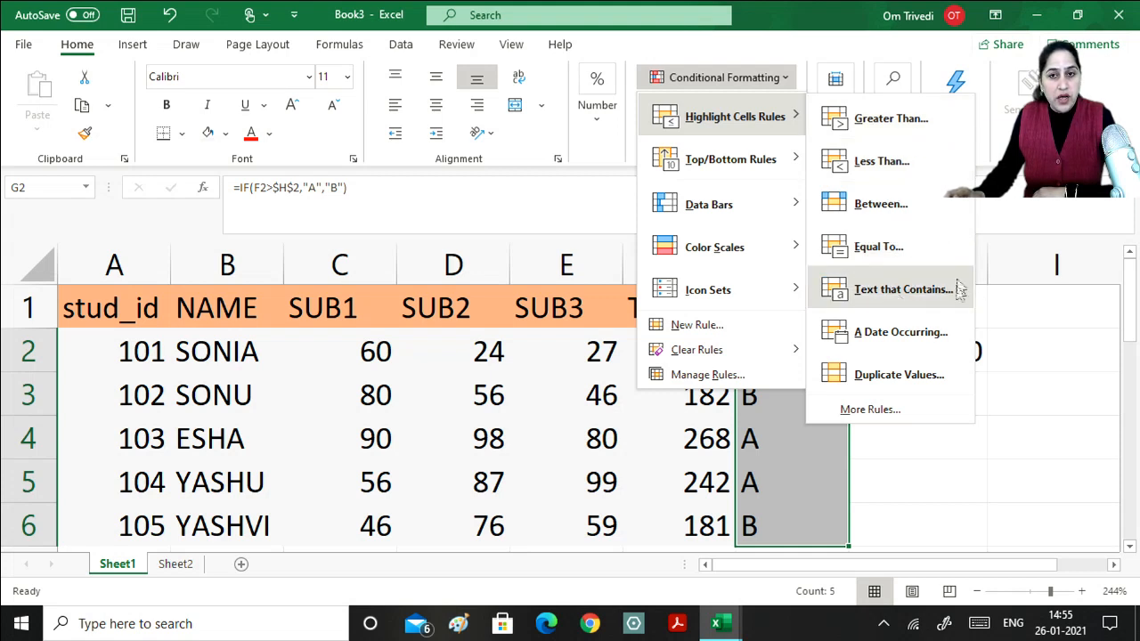
click(874, 294)
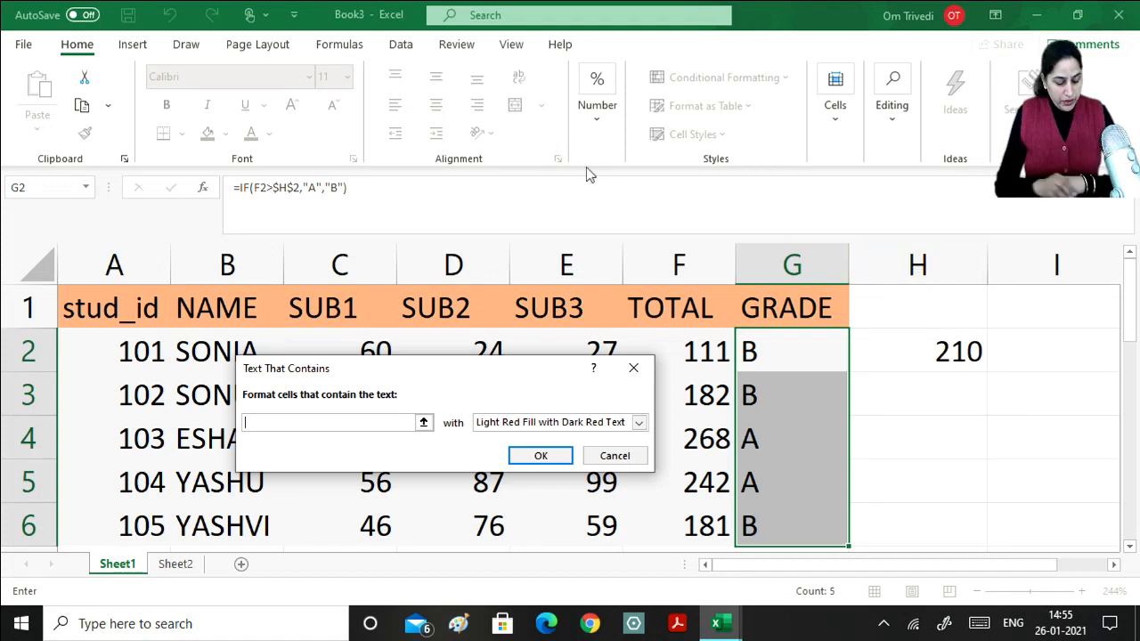
text(A)
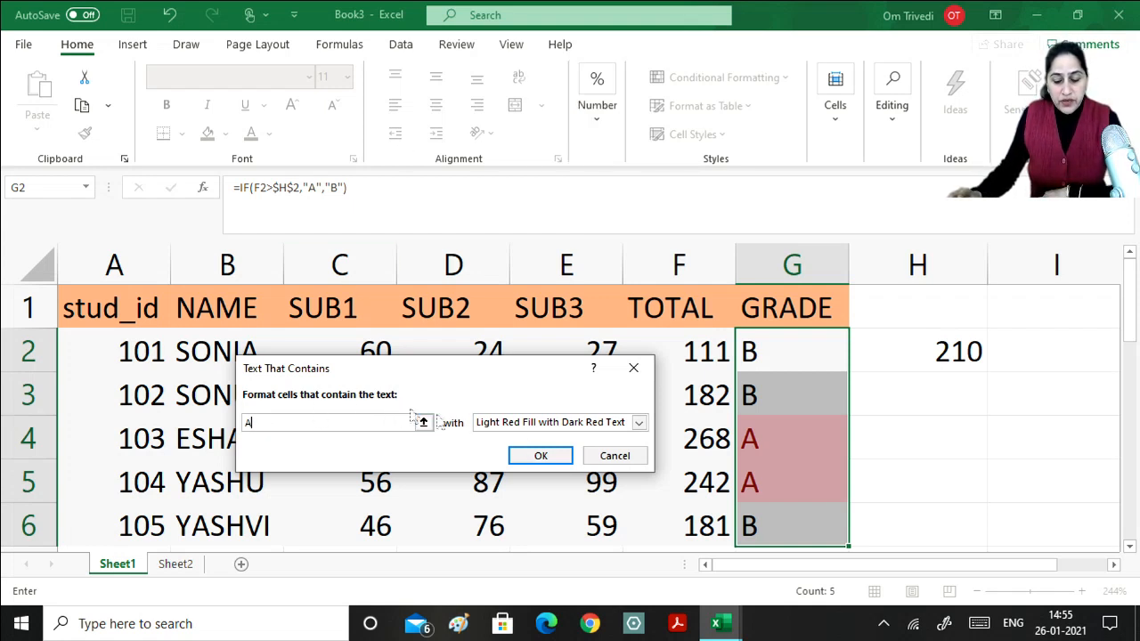
click(542, 457)
click(906, 436)
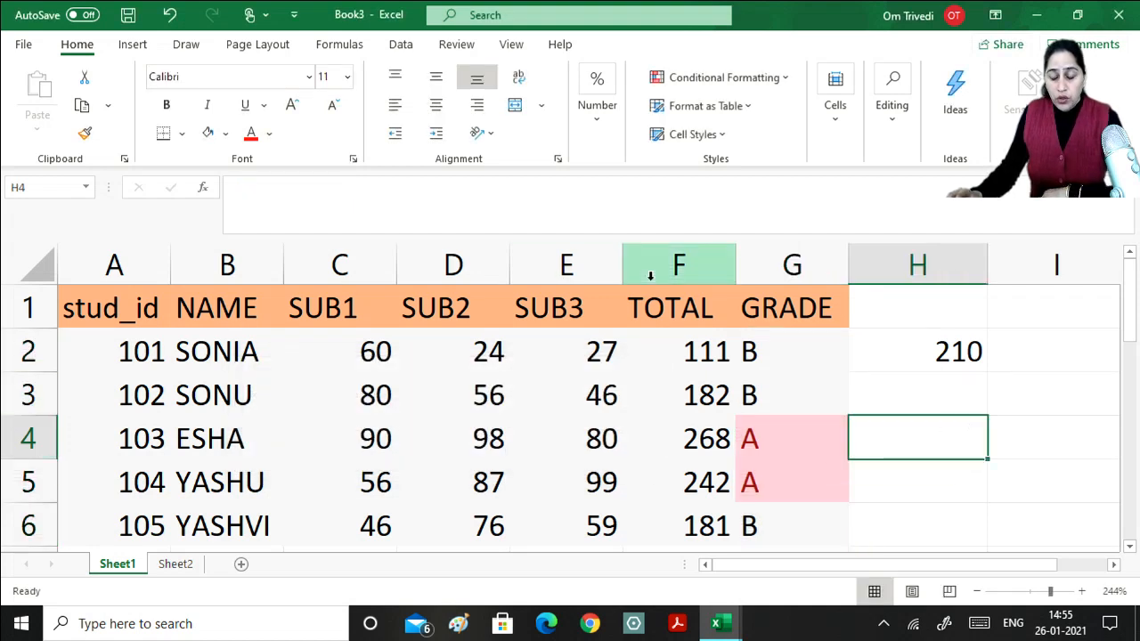
- Add a second Text That Contains rule to G2:G6 that formats grade B with Yellow Fill with Dark Yellow Text
click(779, 358)
drag(783, 371, 810, 508)
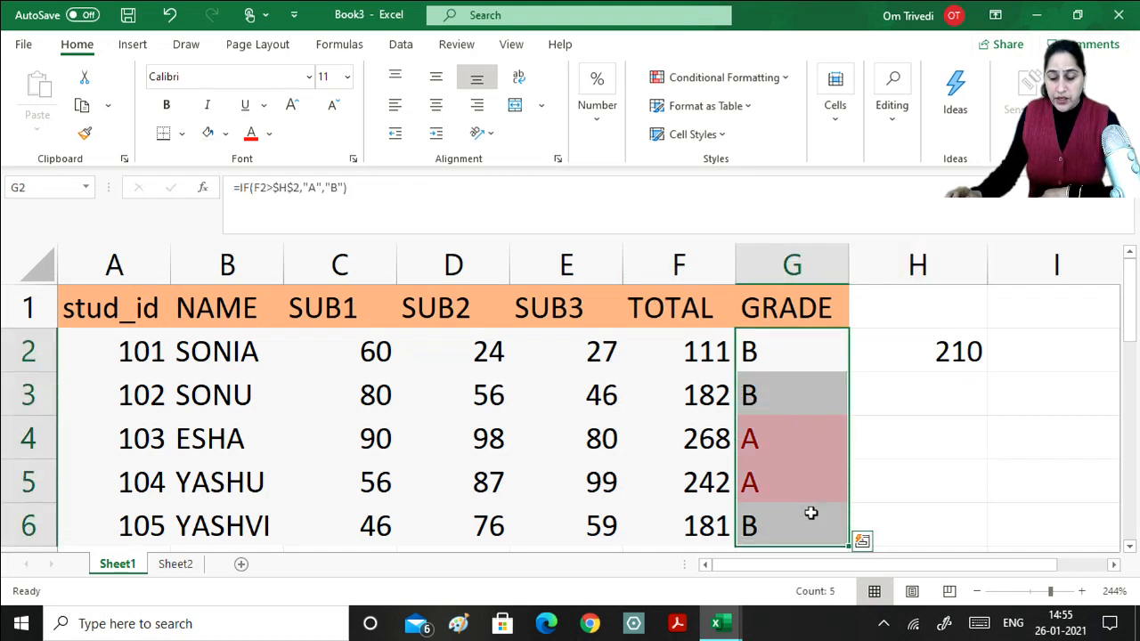
click(719, 84)
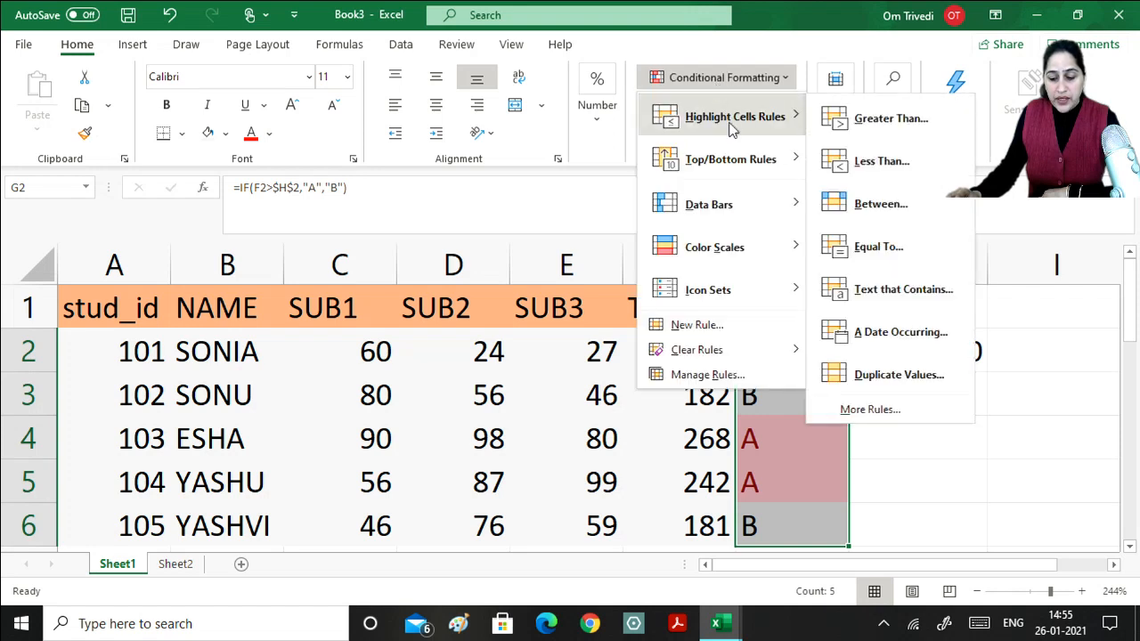
click(902, 295)
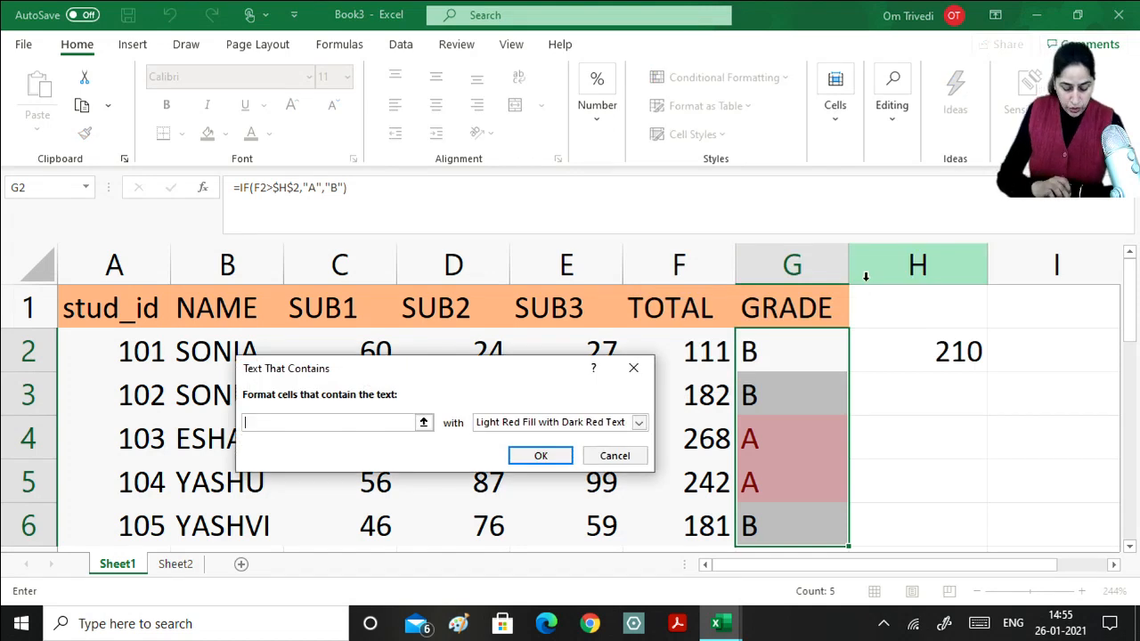
text(B)
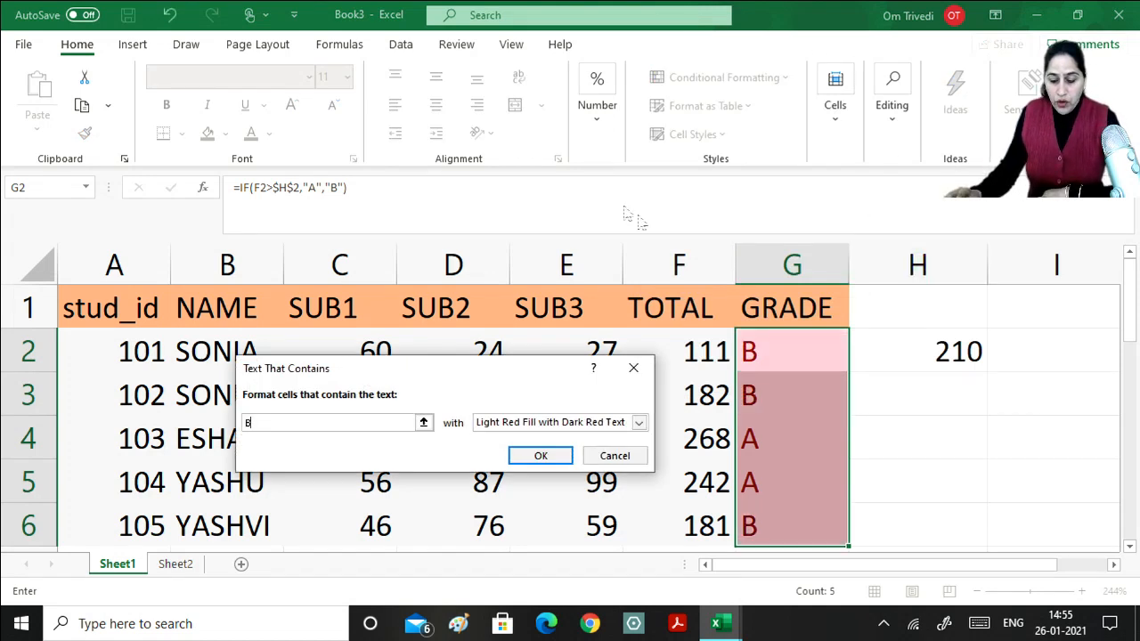
click(638, 422)
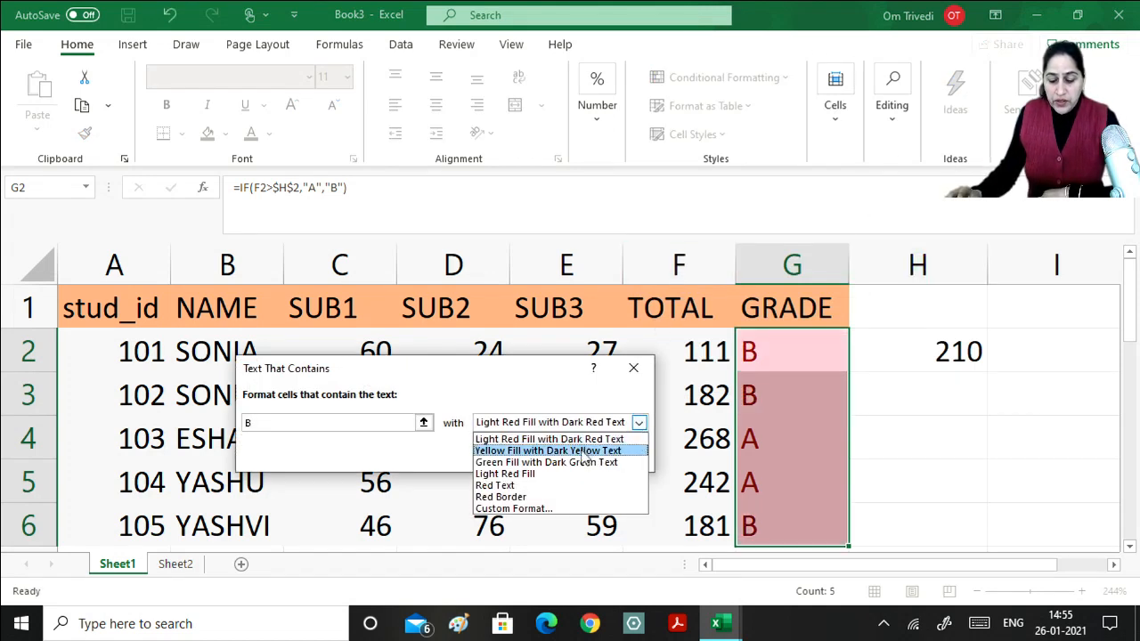
click(585, 451)
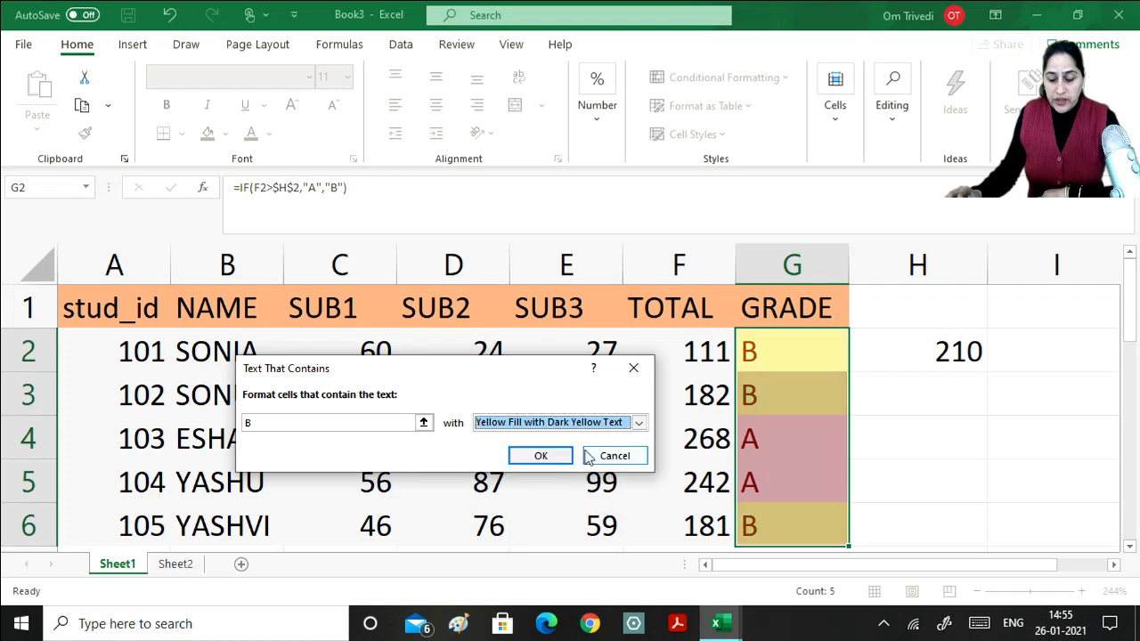
click(538, 457)
click(949, 394)
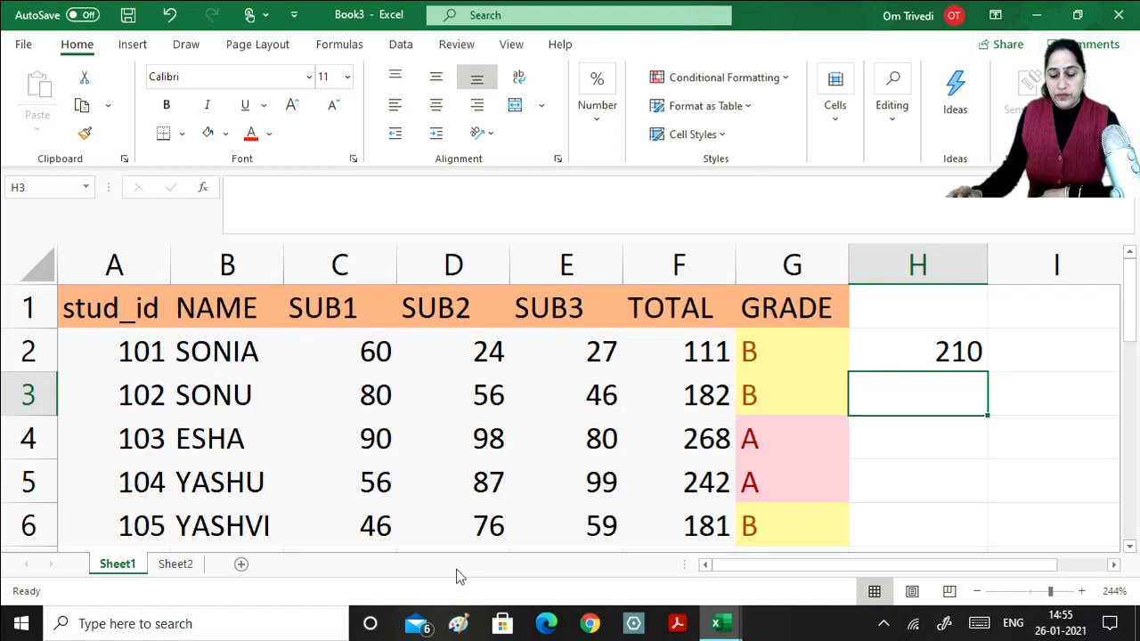
- Set the grade threshold in H2 to 150 and check the grades in G2:G6
click(942, 354)
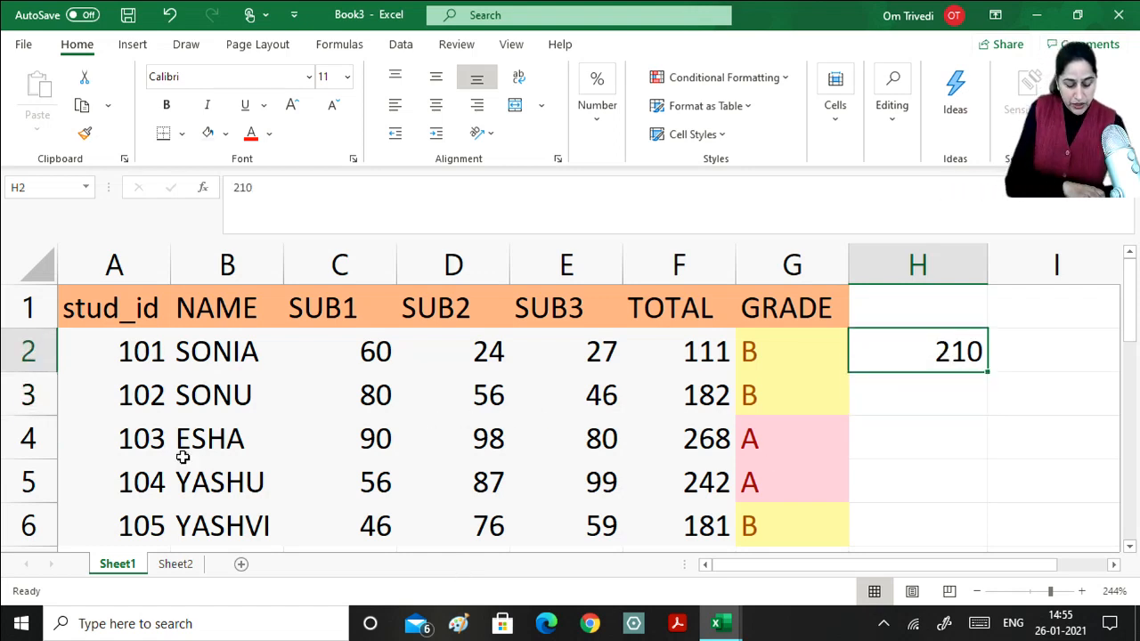
text(150)
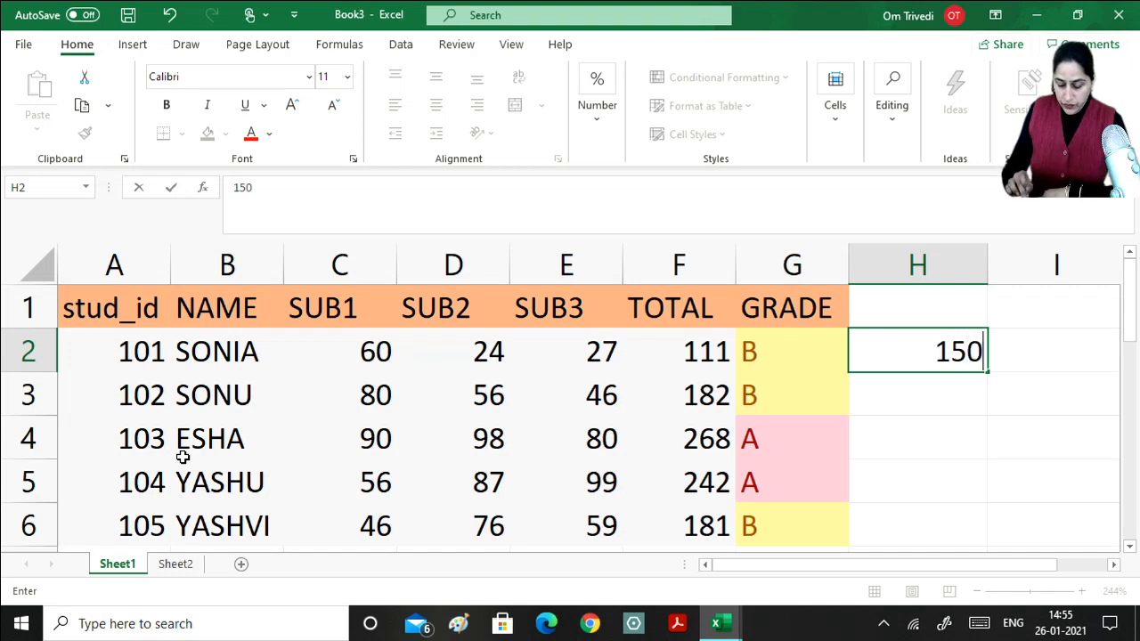
key(Return)
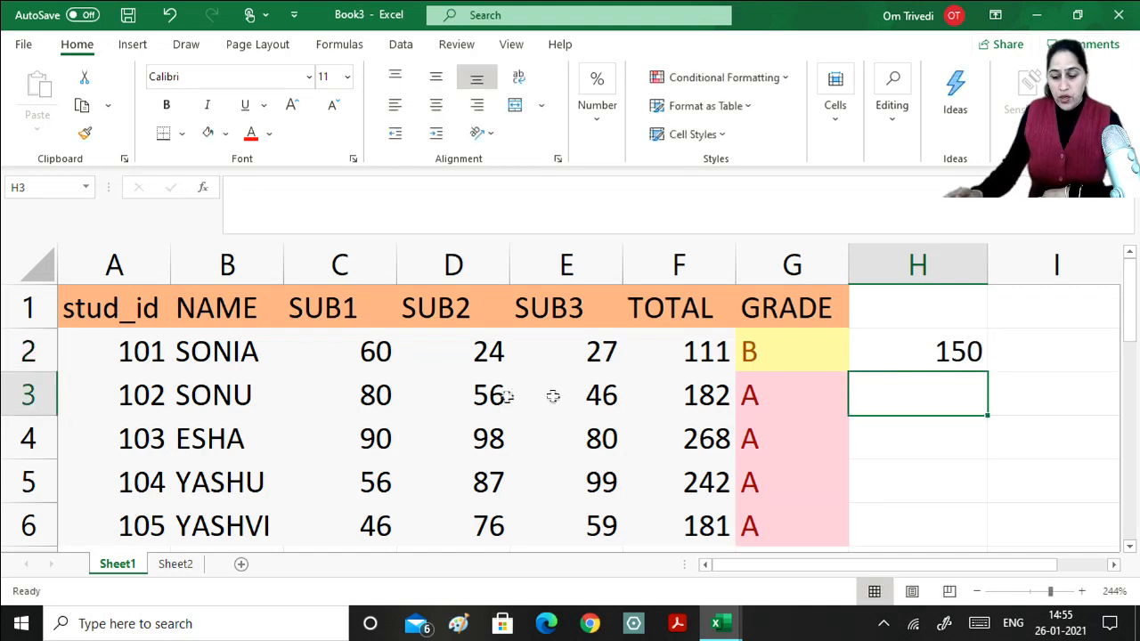
drag(791, 351, 801, 517)
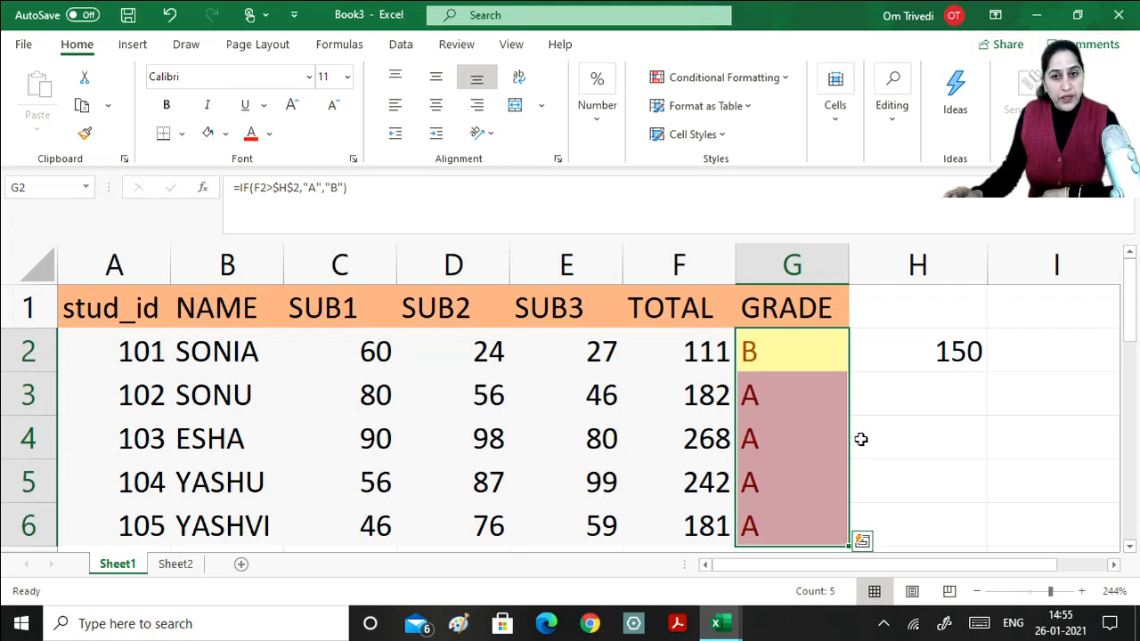
click(790, 394)
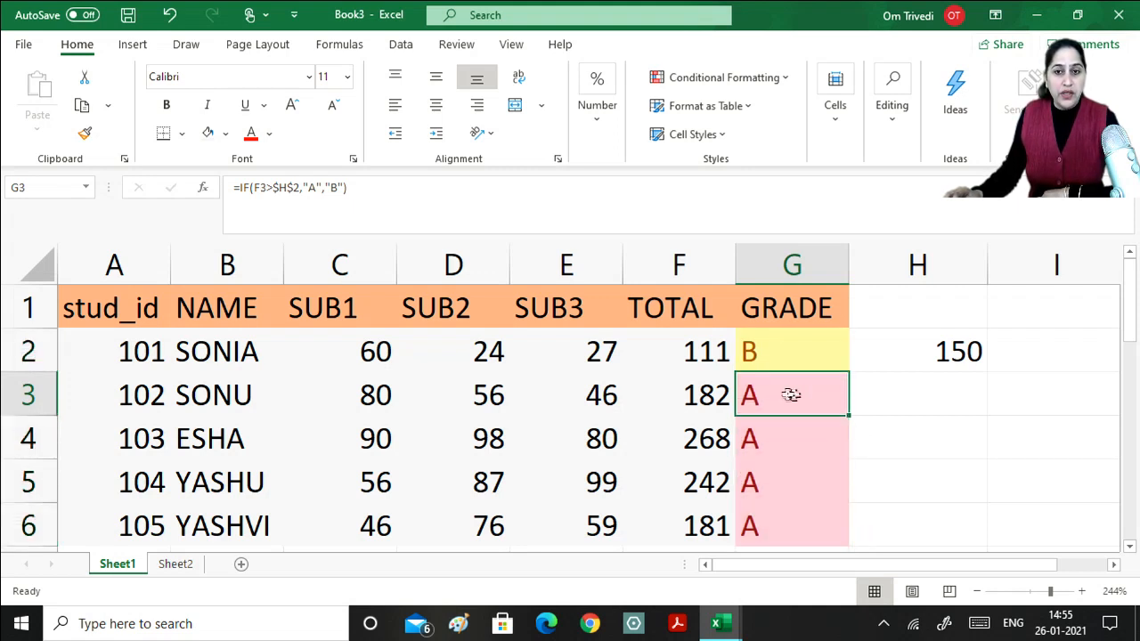
click(908, 403)
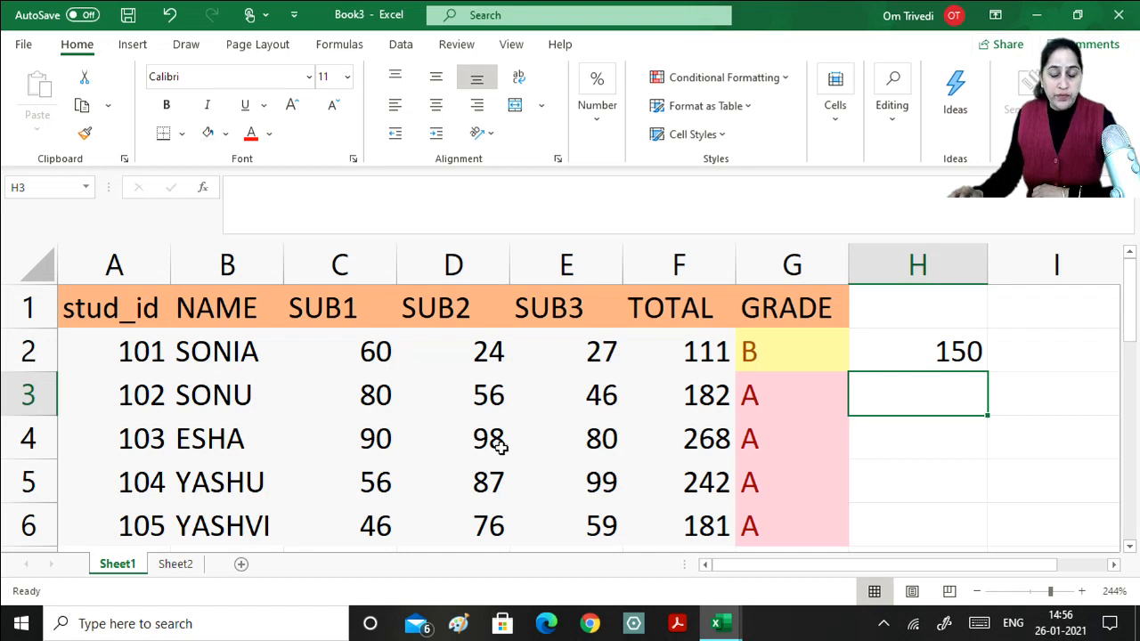
- Set the grade threshold in H2 back to 210
click(958, 344)
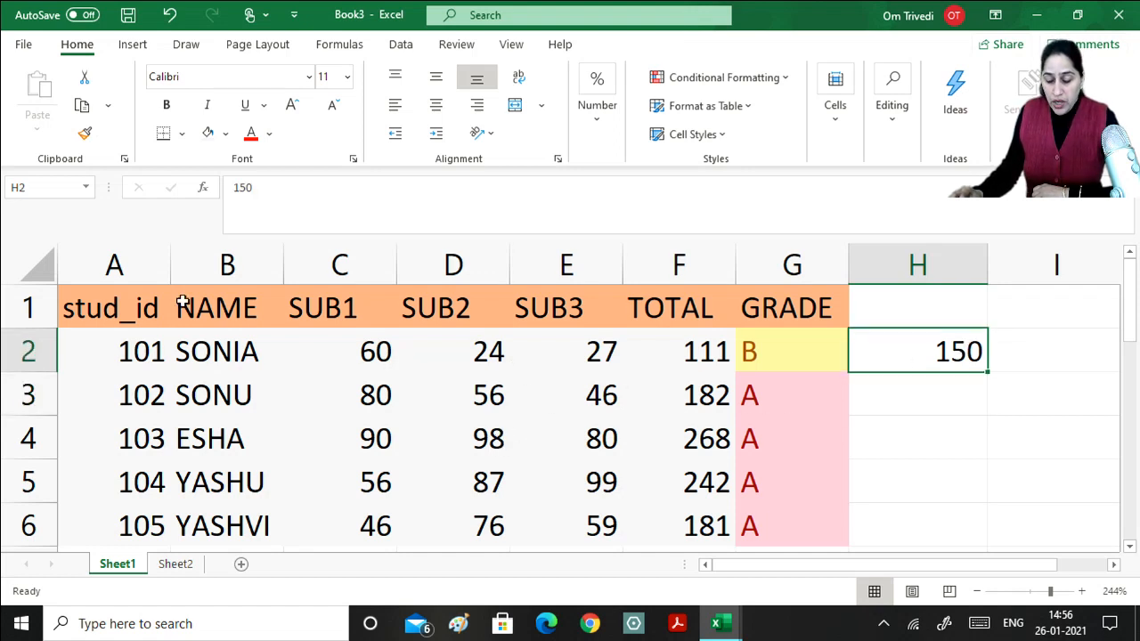
text(210)
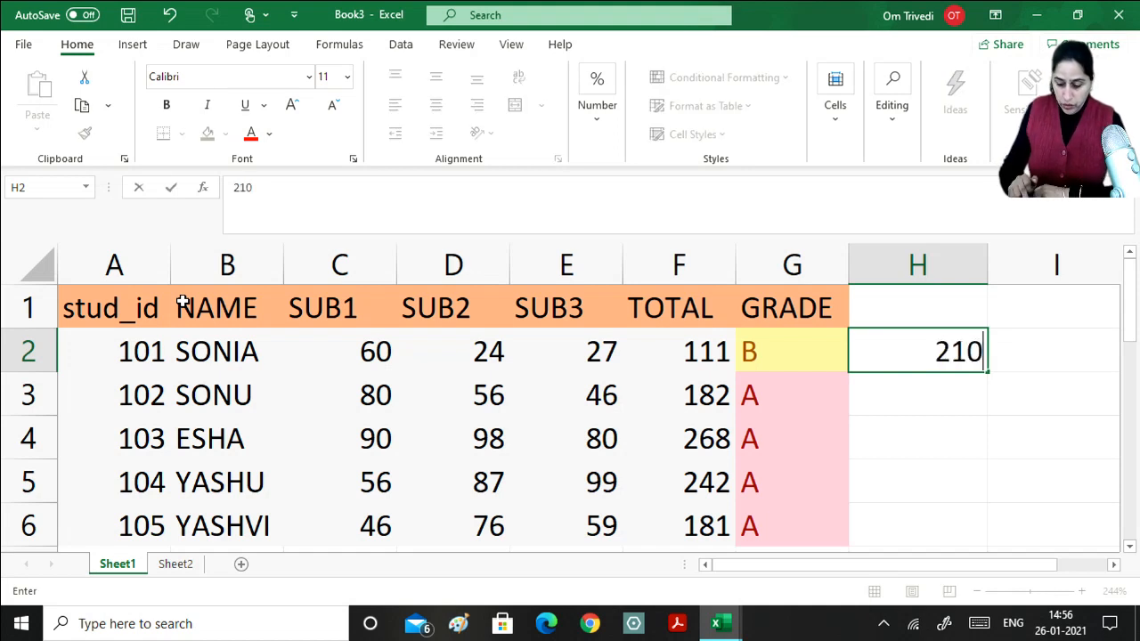
key(Return)
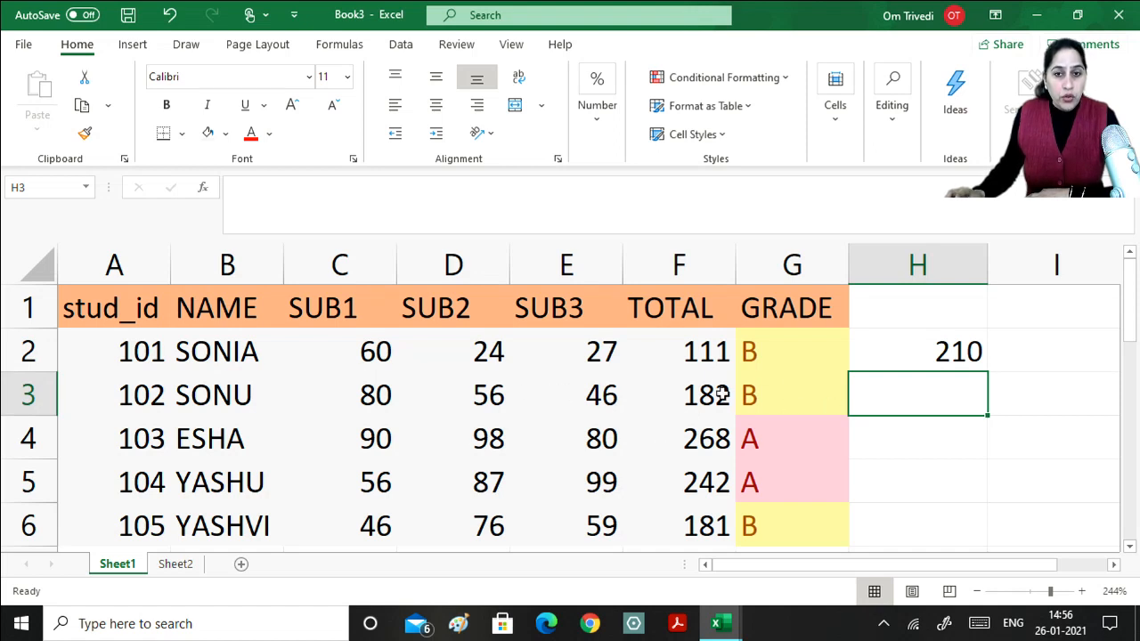
- Set the SUB2 mark in D2 to 80 to test the grade in row 2
click(700, 353)
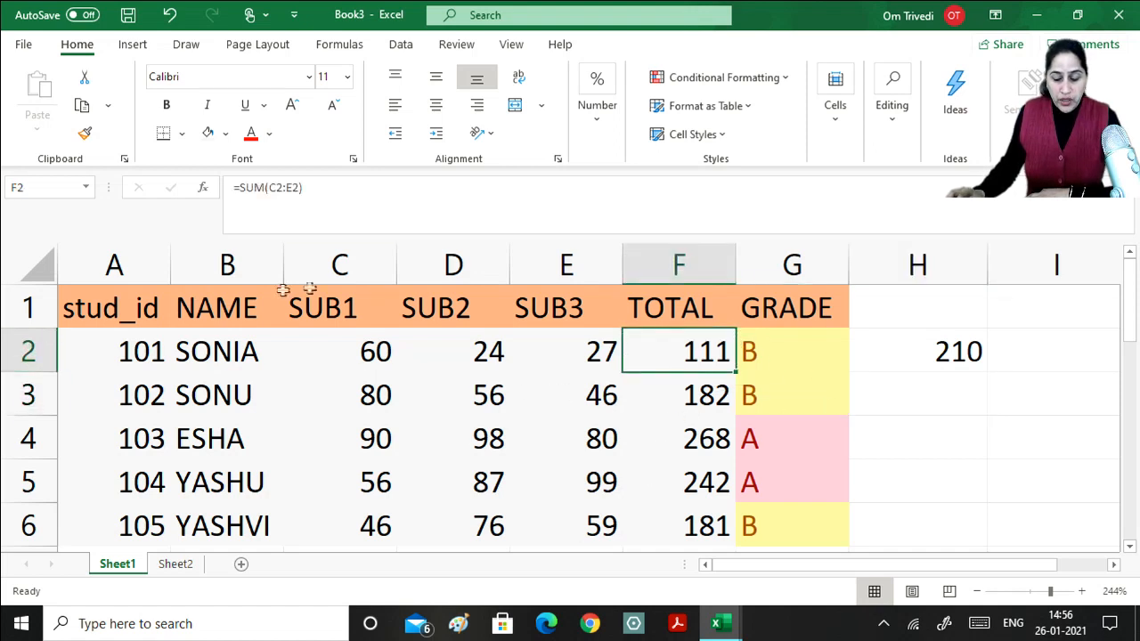
click(475, 353)
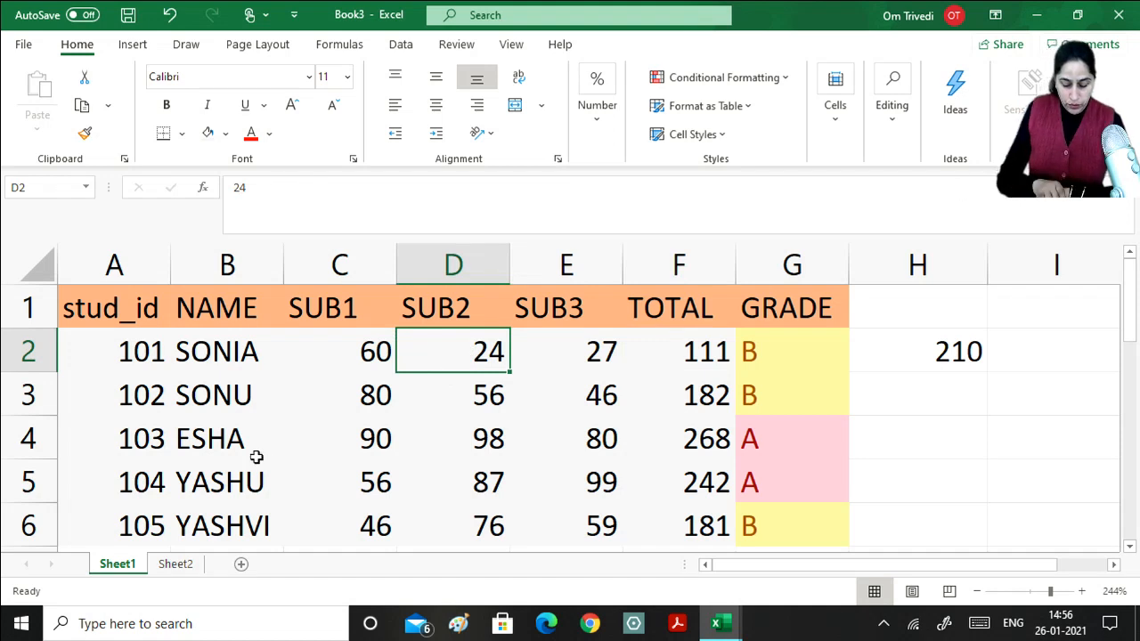
text(80)
key(Return)
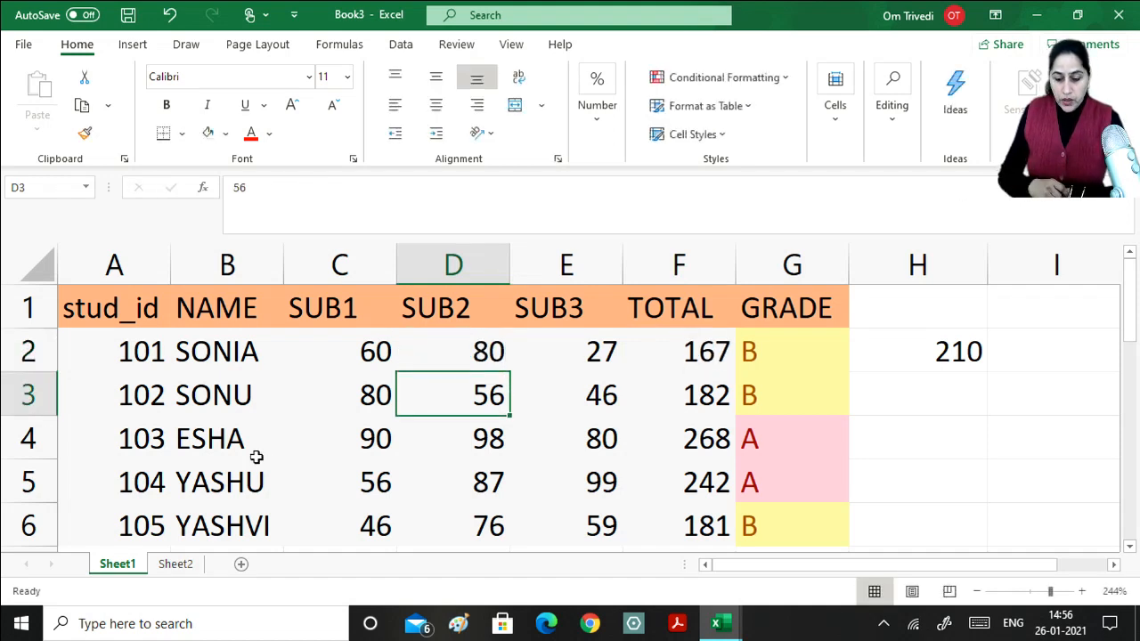
- Set the SUB2 mark of student 101 in D2 to 99
key(Up)
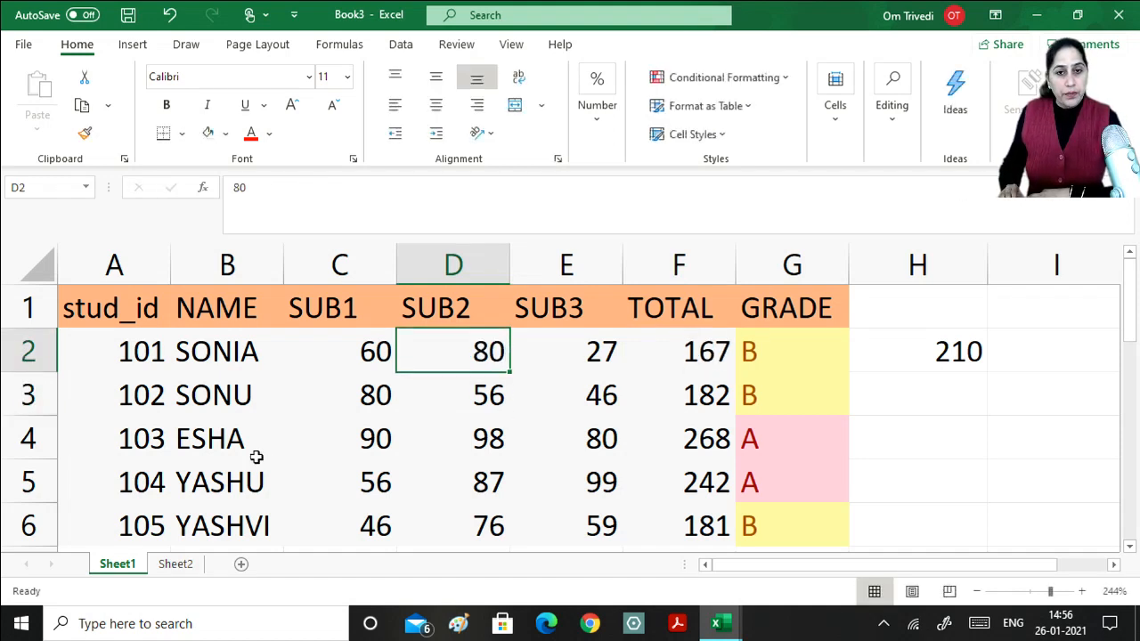
text(99)
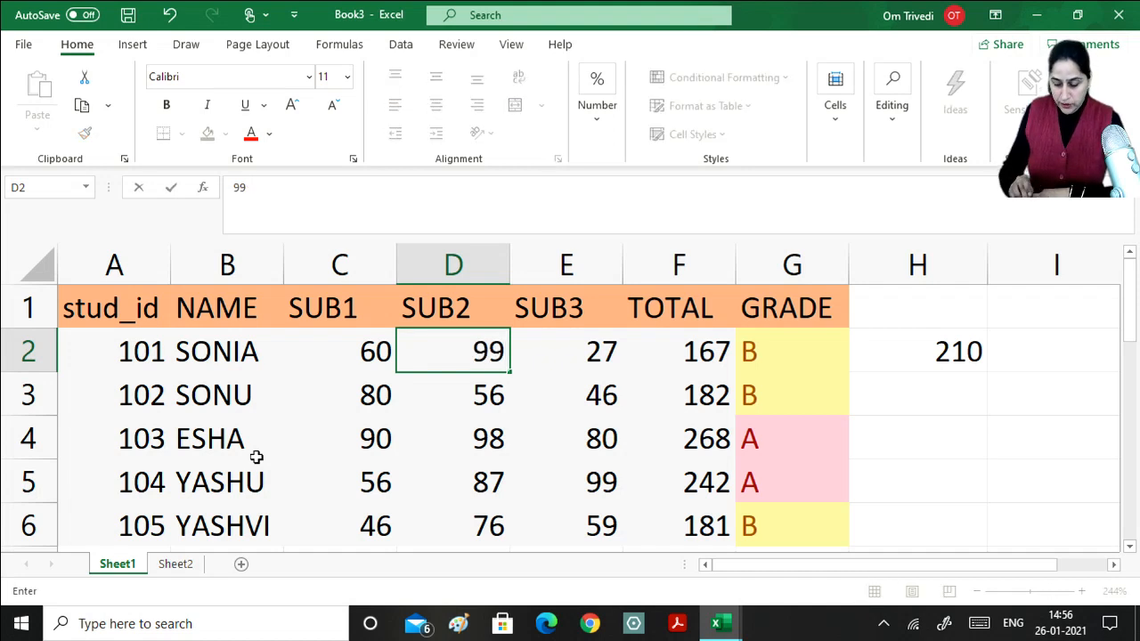
key(Return)
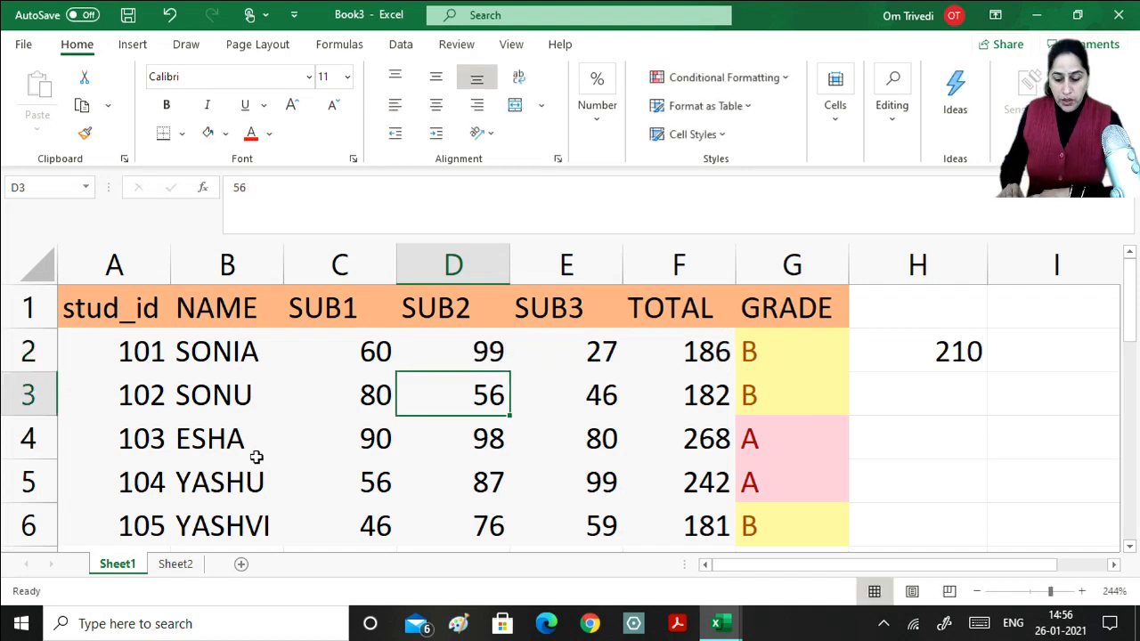
- Set the SUB2 mark of student 105 in D6 to 89
key(Down)
key(Down)
key(Down)
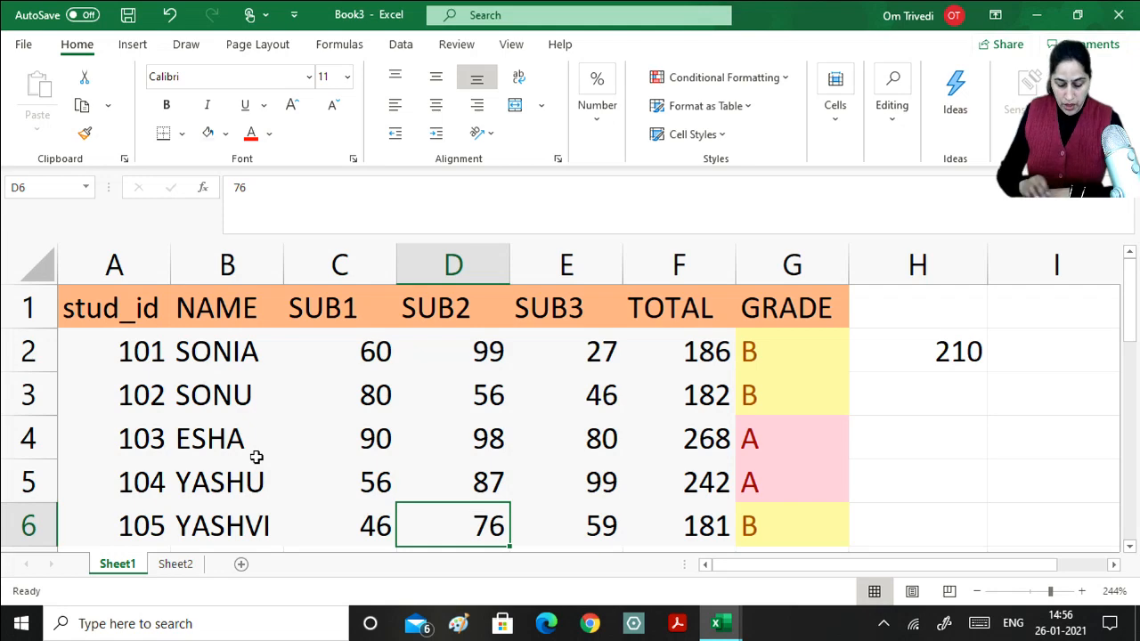
text(89)
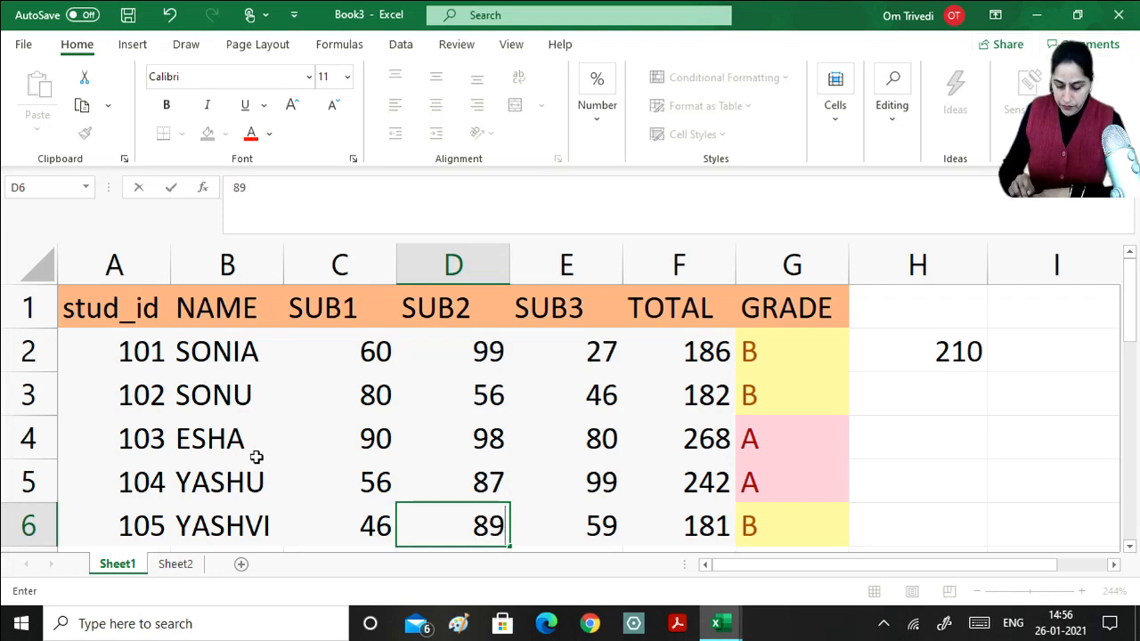
key(Return)
- Set the SUB3 mark of student 102 in E3 to 99
key(Up)
key(Up)
key(Up)
key(Up)
key(Up)
key(Up)
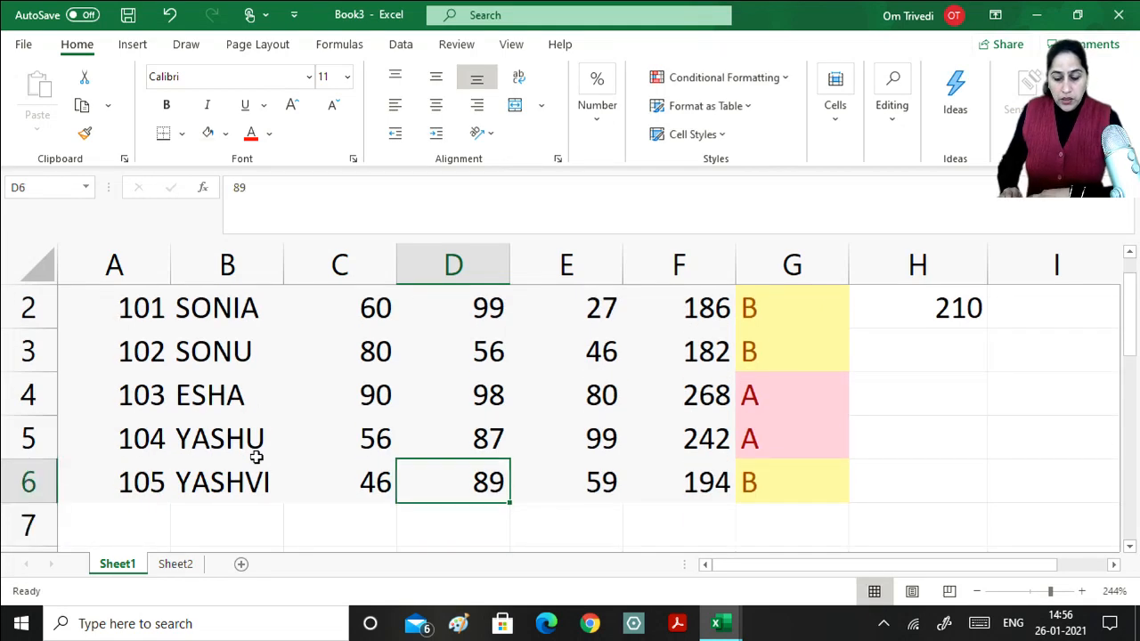
key(Down)
key(Down)
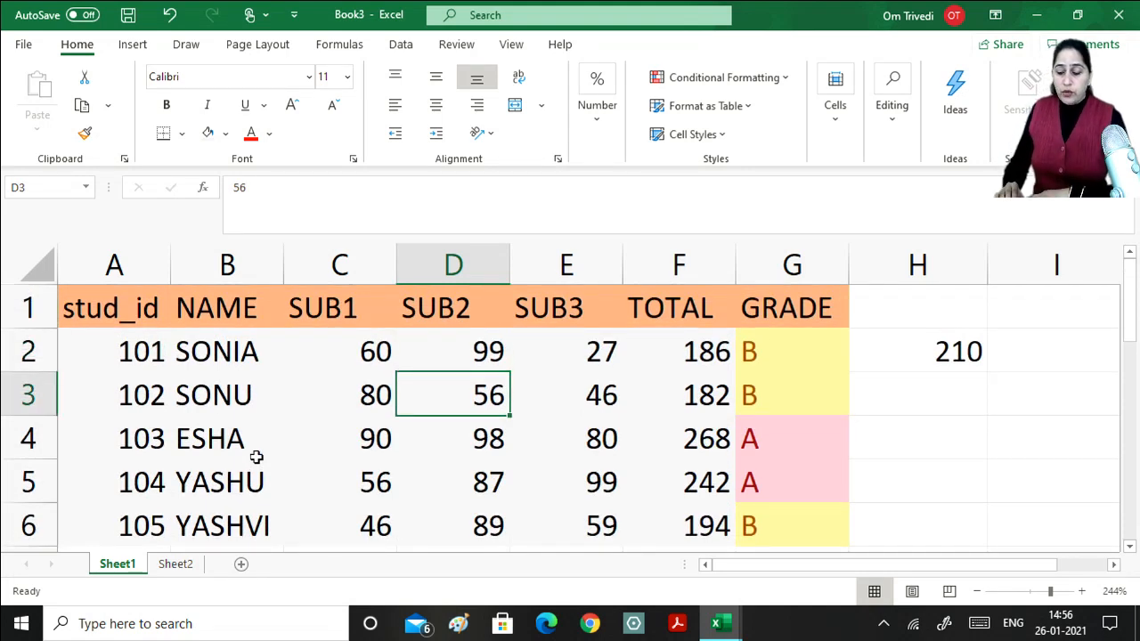
key(Right)
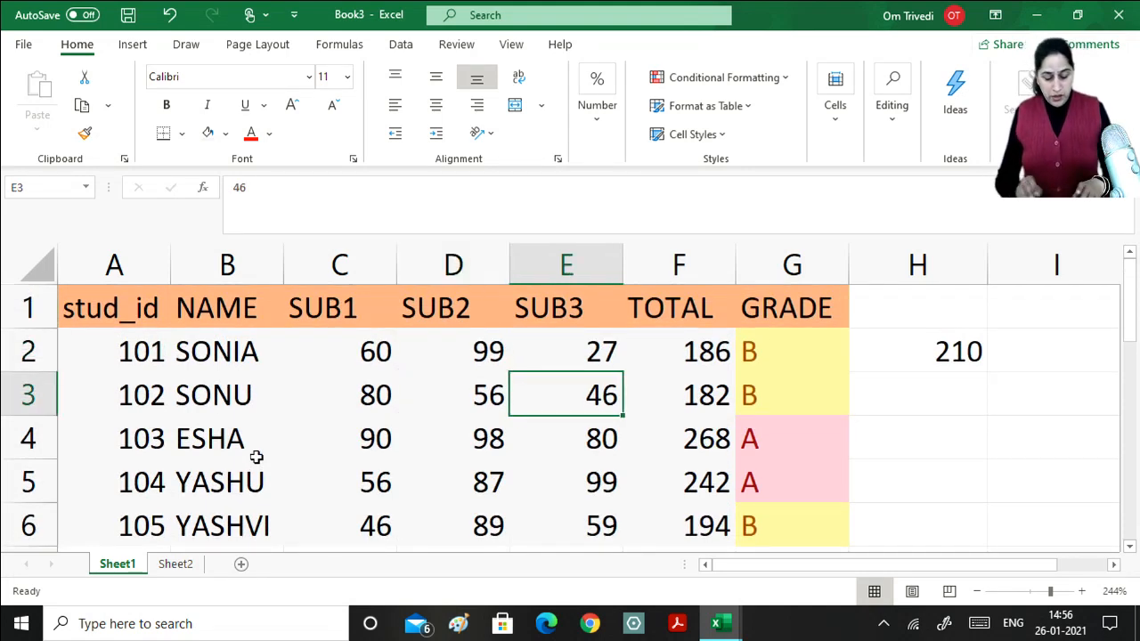
text(99)
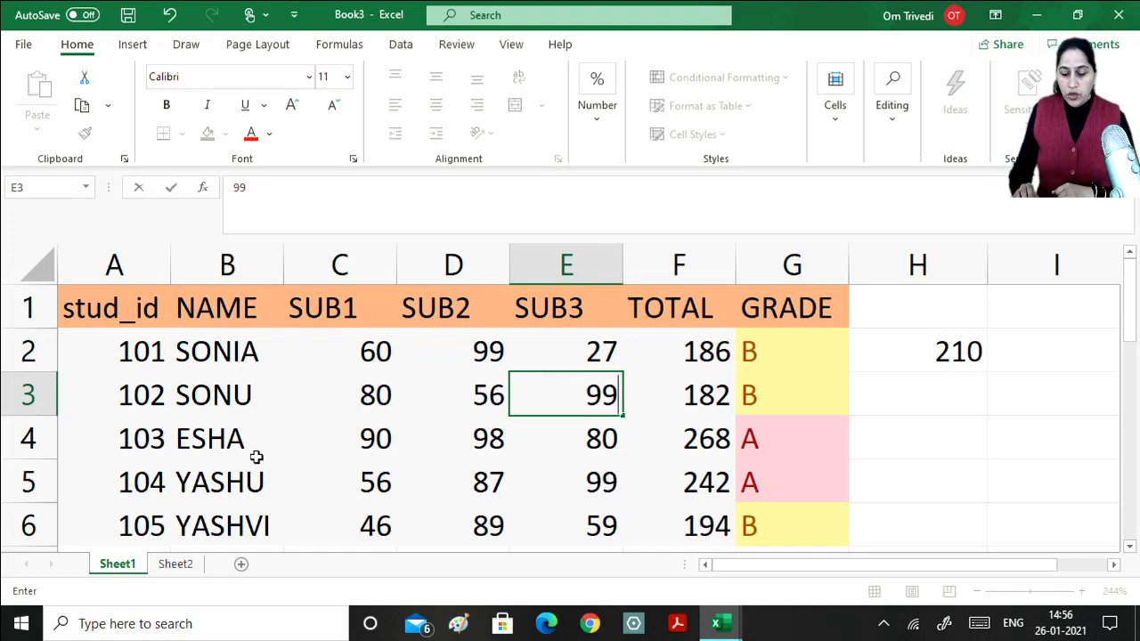
key(Return)
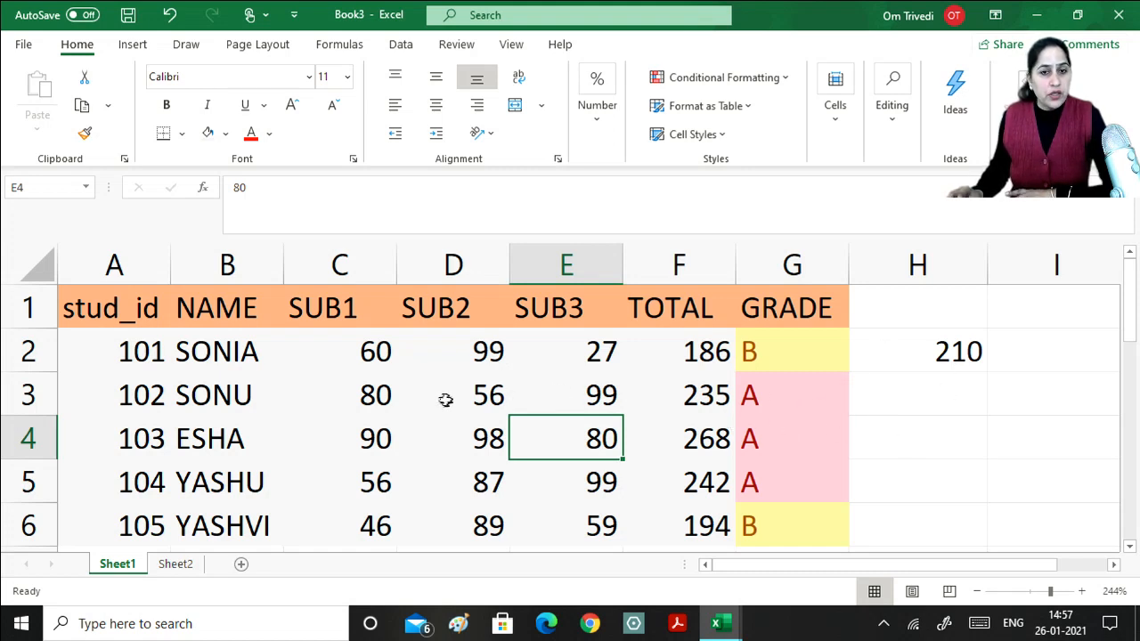
- Set the SUB1 mark of student 102 in C3 to 40
click(367, 402)
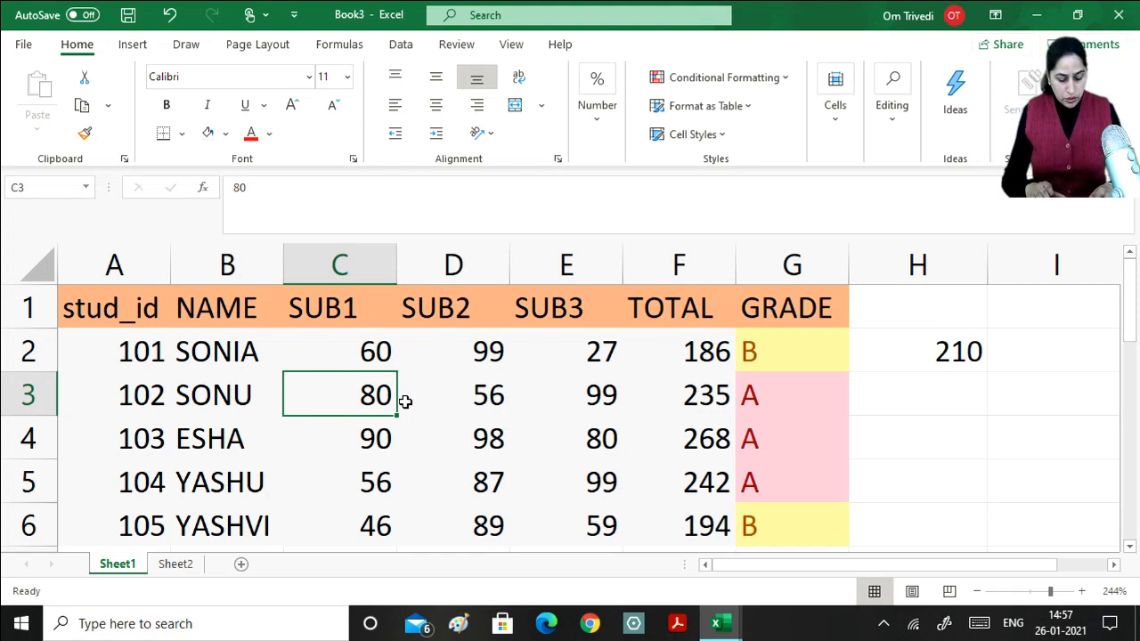
text(40)
key(Return)
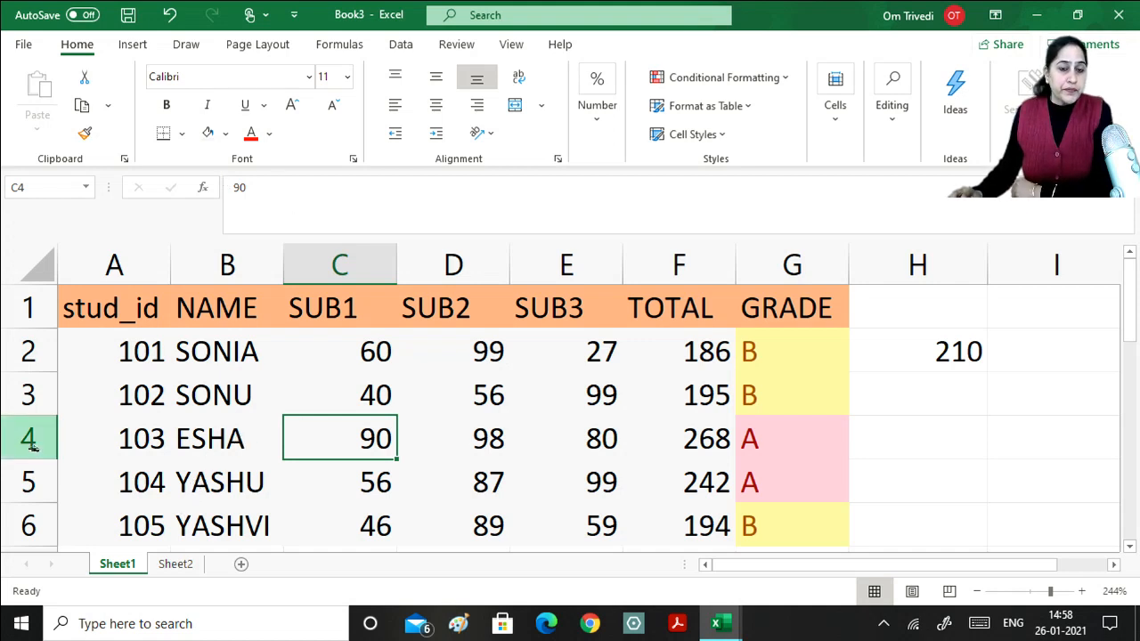
- Add the topic CONDITIONAL FORMATTING to the notes in D4 of Sheet2
click(174, 564)
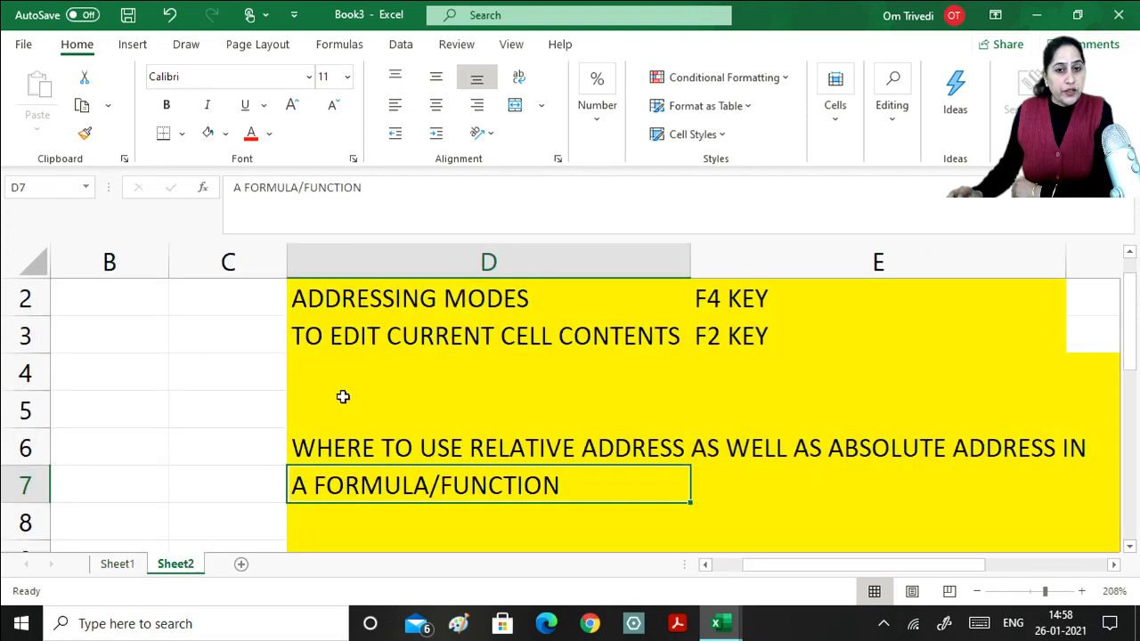
click(327, 365)
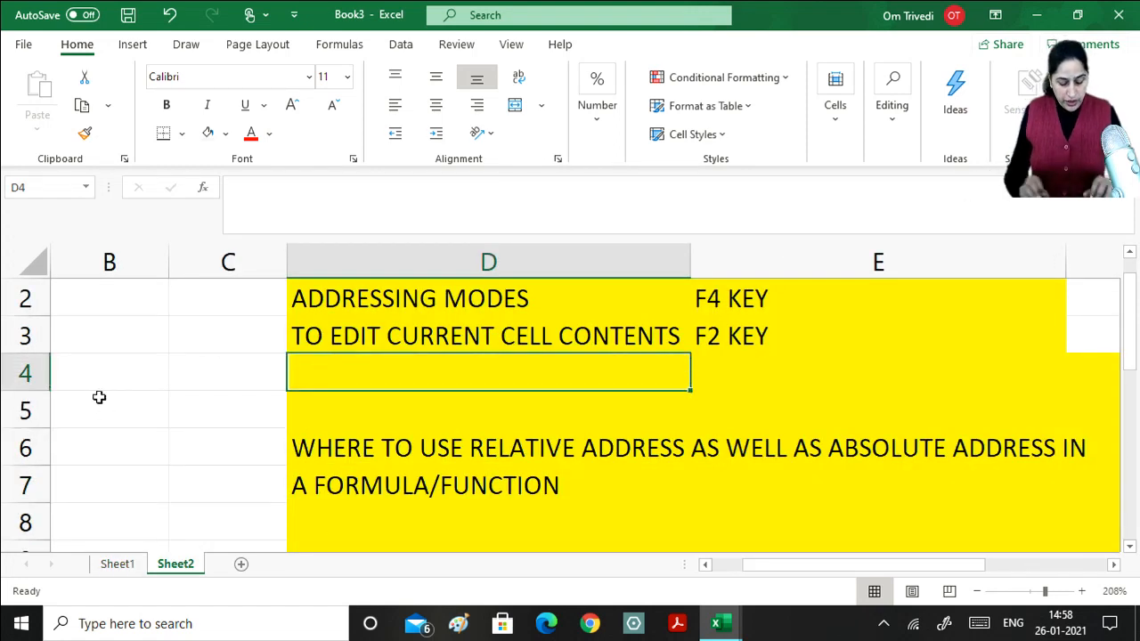
text(CONDITIO)
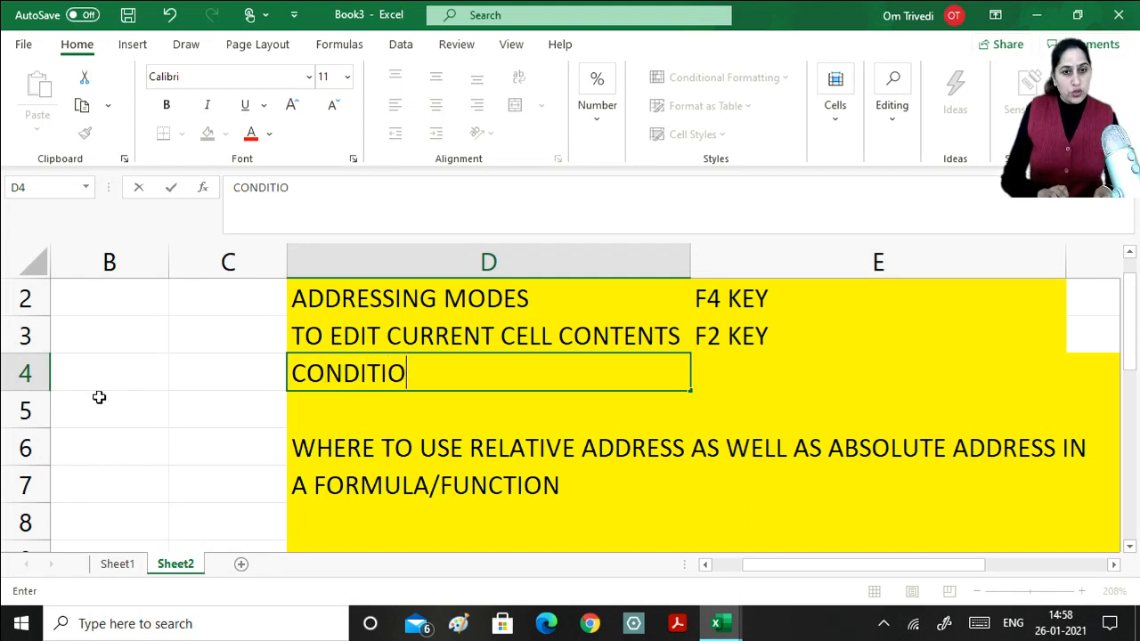
text(NAL)
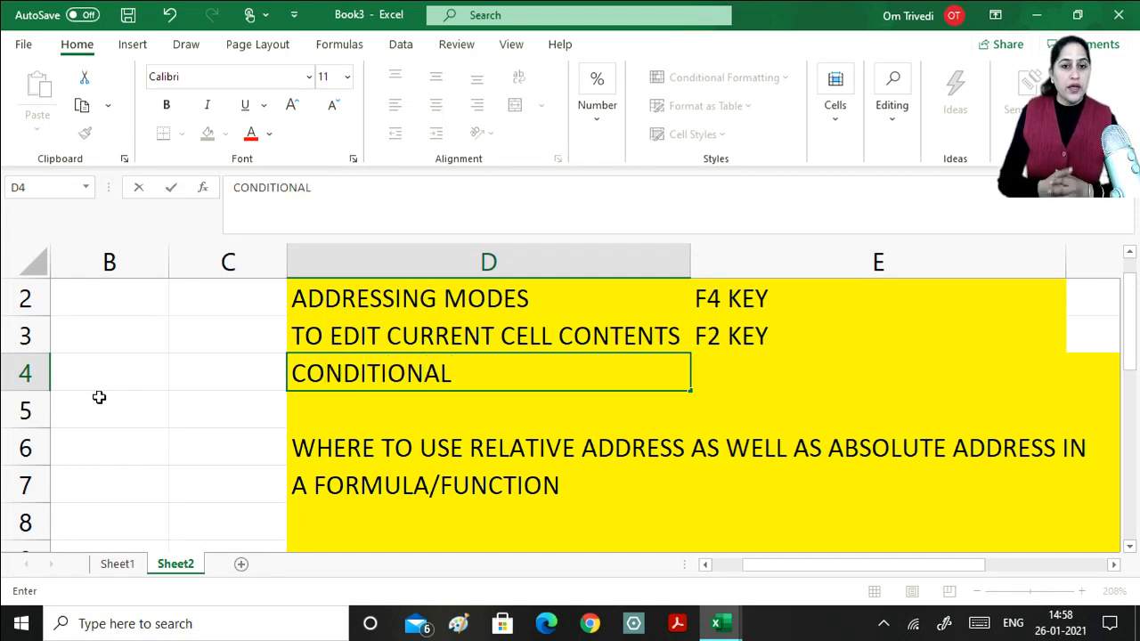
text( FORM)
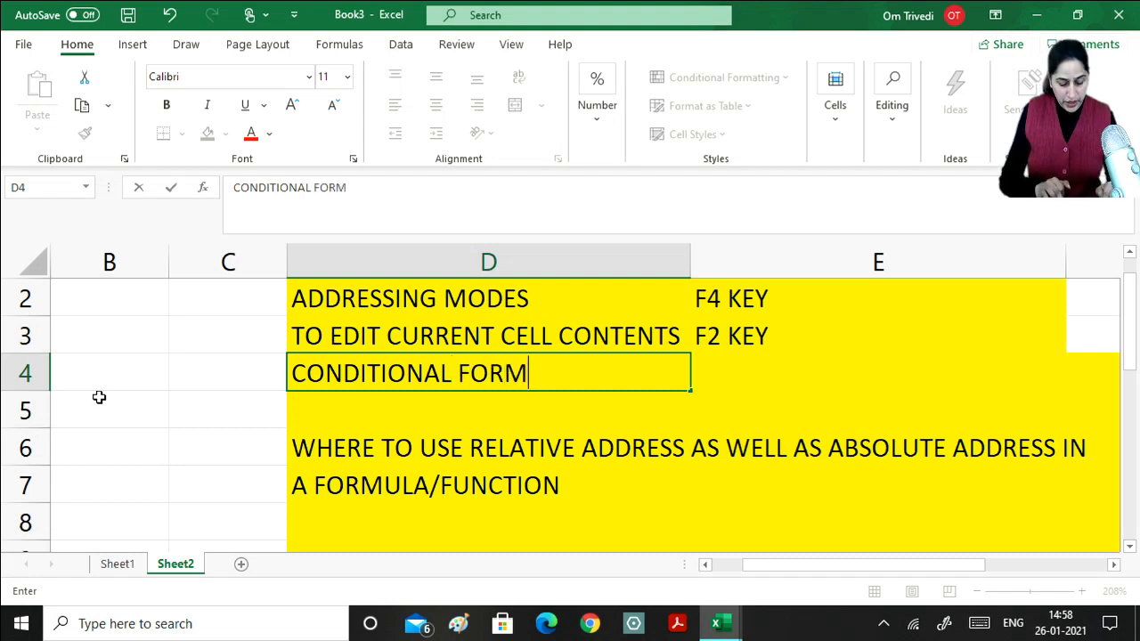
text(ATTING)
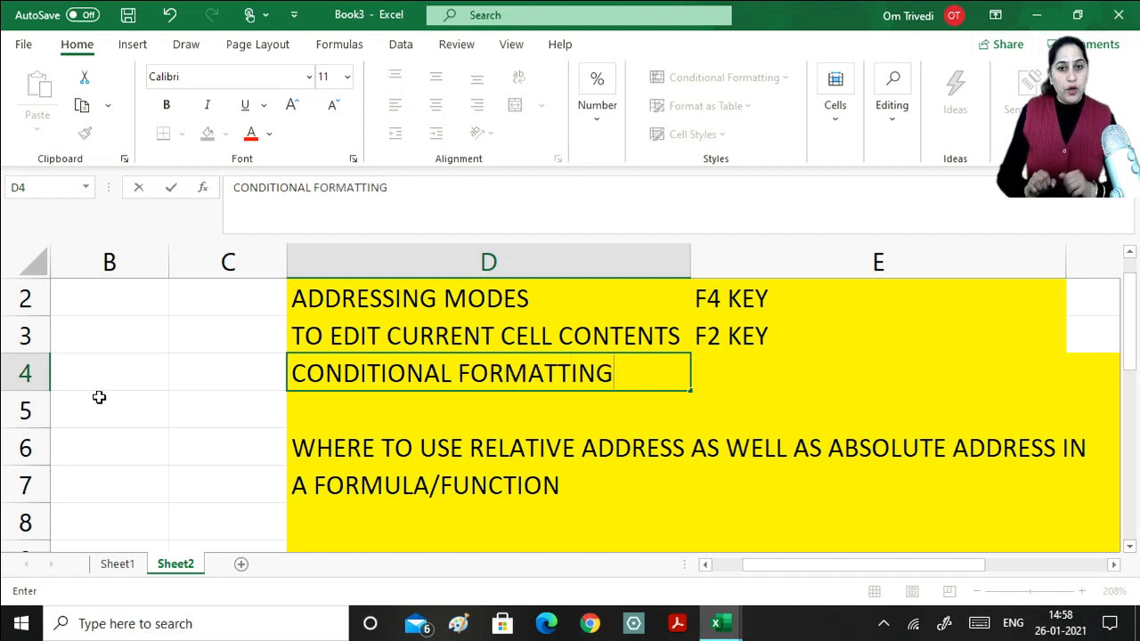
key(Return)
key(Up)
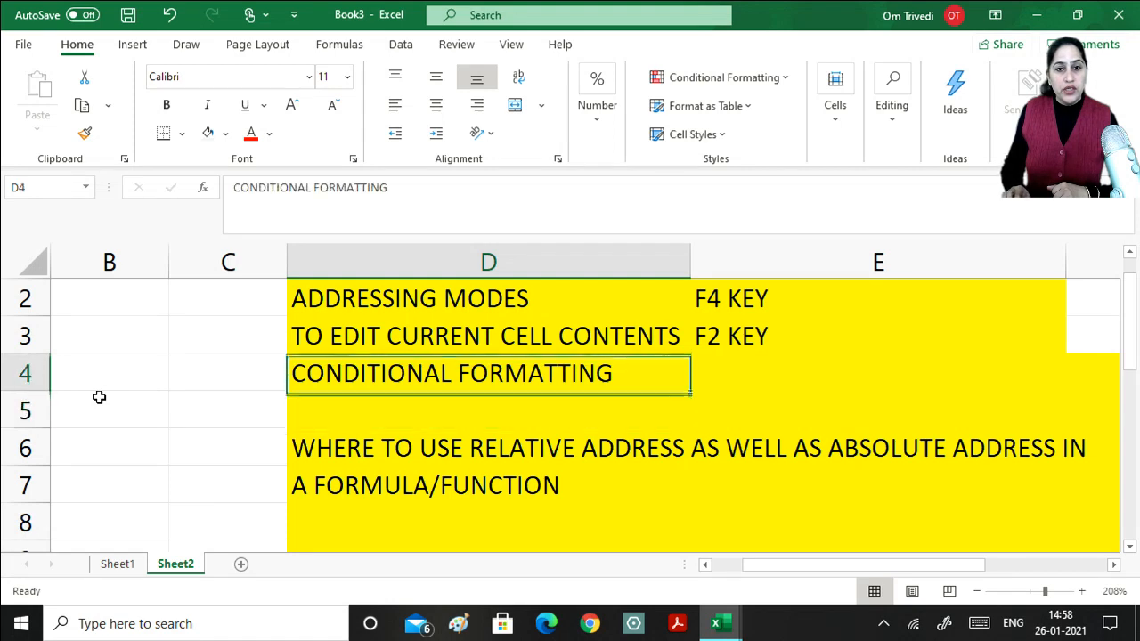
- Enter HOME TAB in E4 beside the conditional formatting note
key(Right)
text(H)
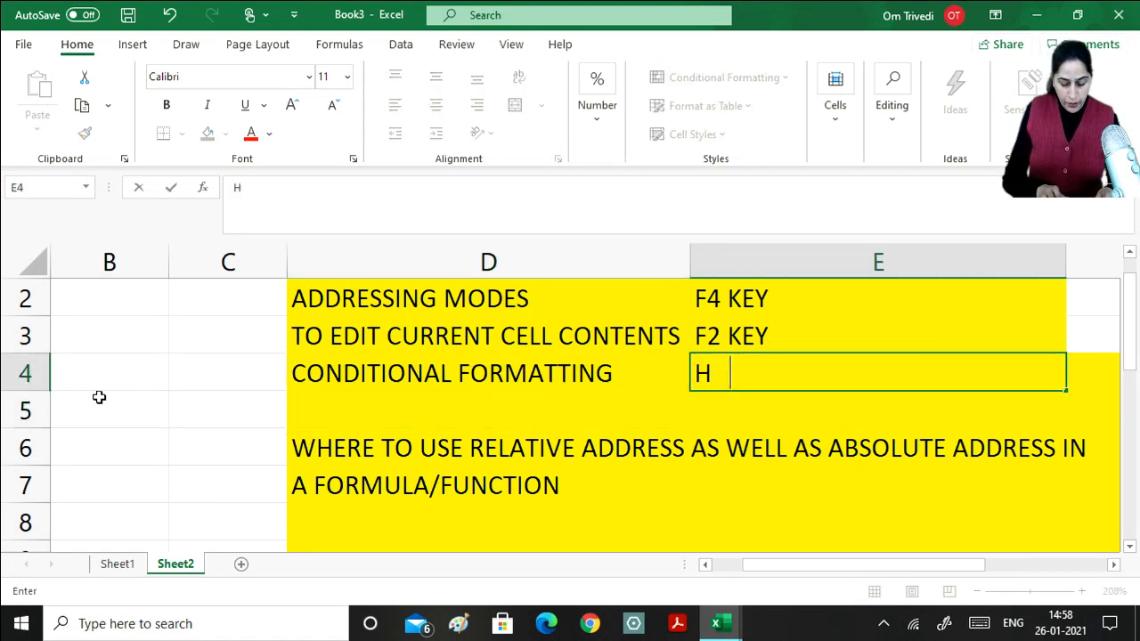
text(OME TAB)
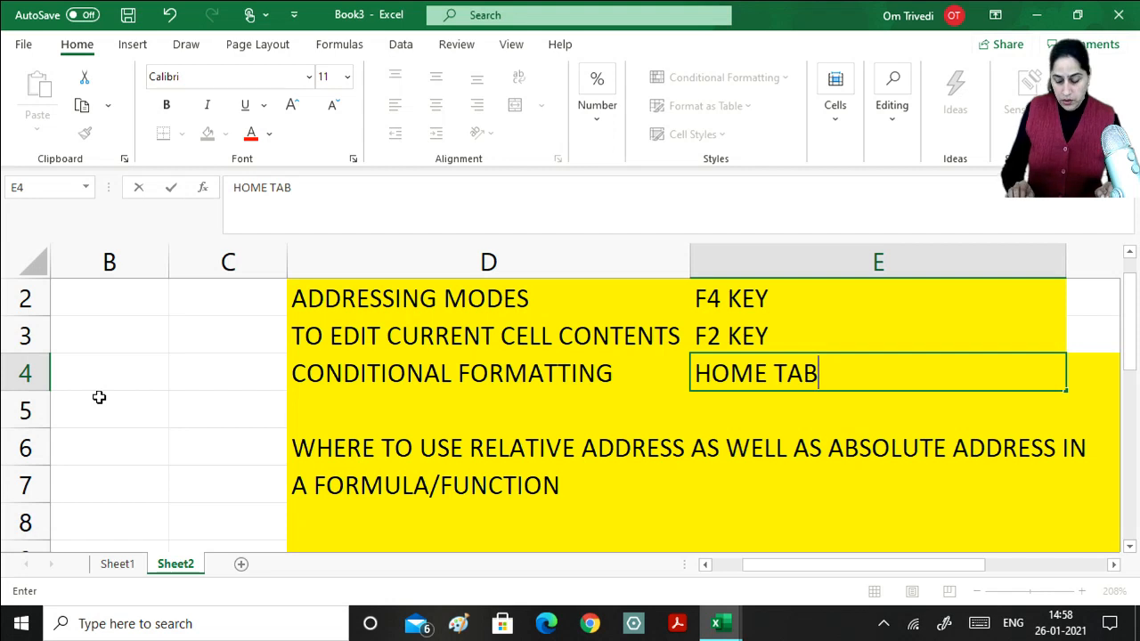
key(Return)
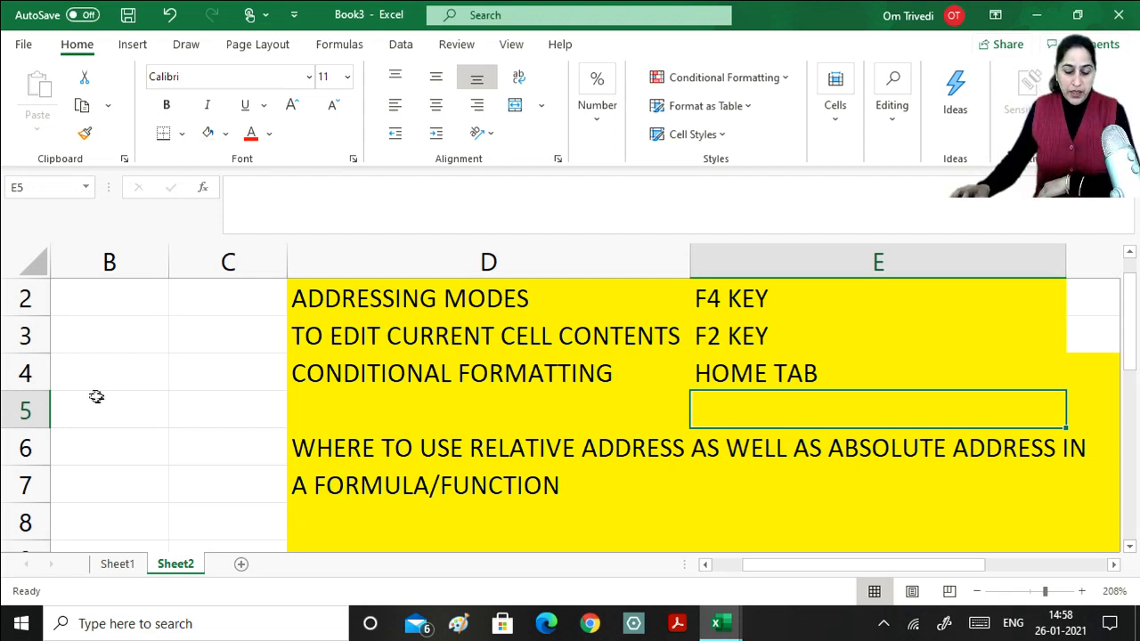
- Review the SUB1, SUB2 and SUB3 marks and the grade cells G2:G6 on Sheet1
click(133, 565)
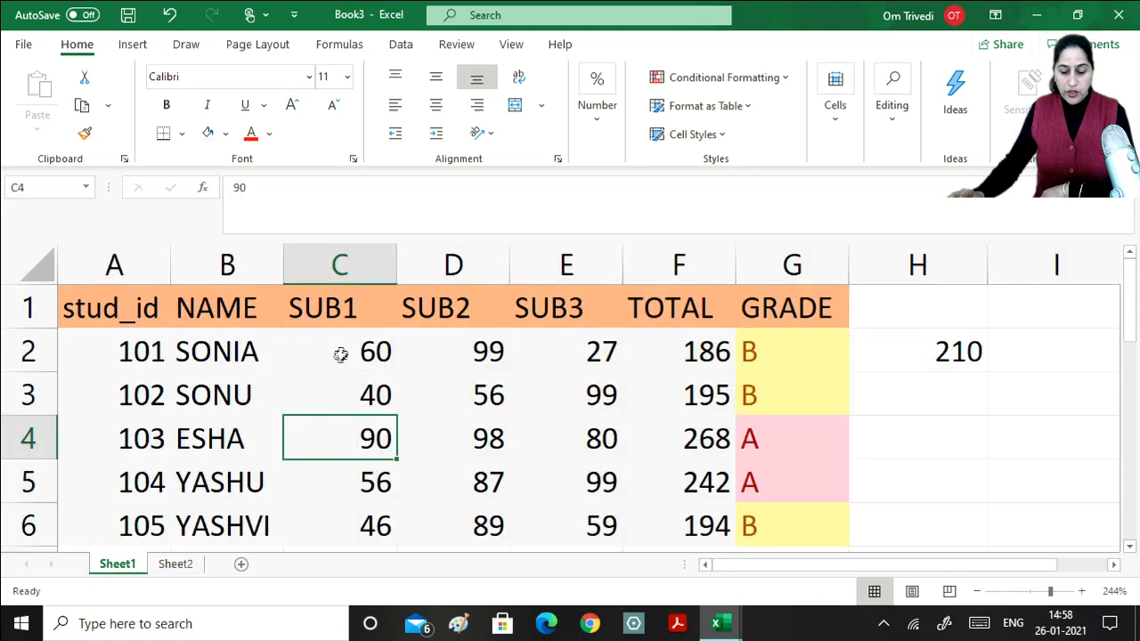
drag(346, 351, 363, 524)
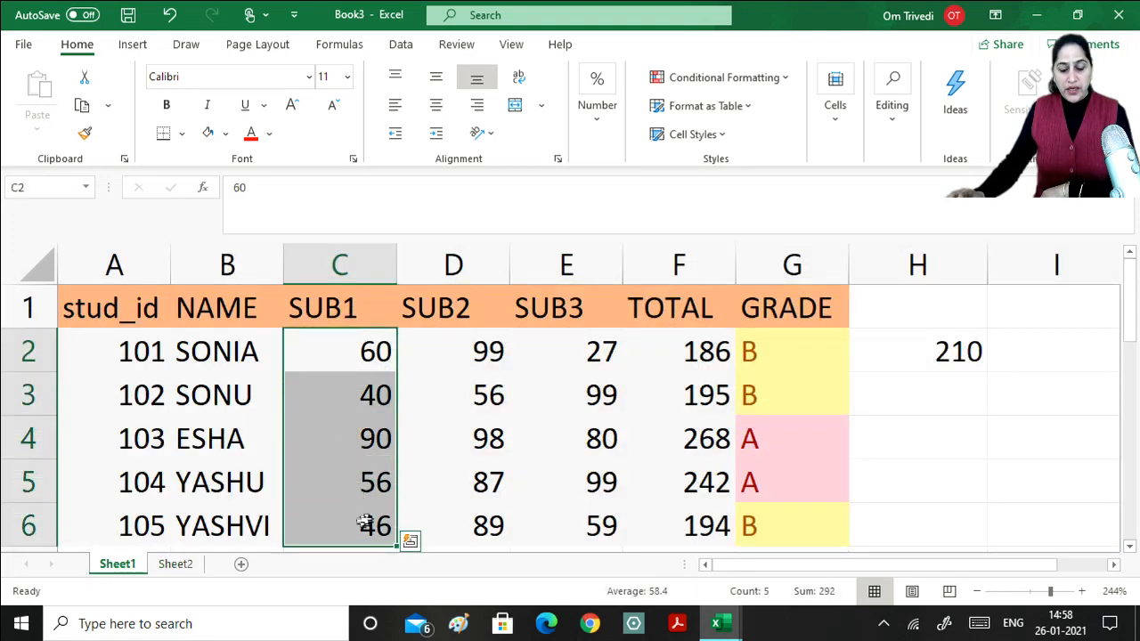
click(370, 437)
drag(473, 368, 499, 528)
click(593, 352)
drag(593, 352, 597, 525)
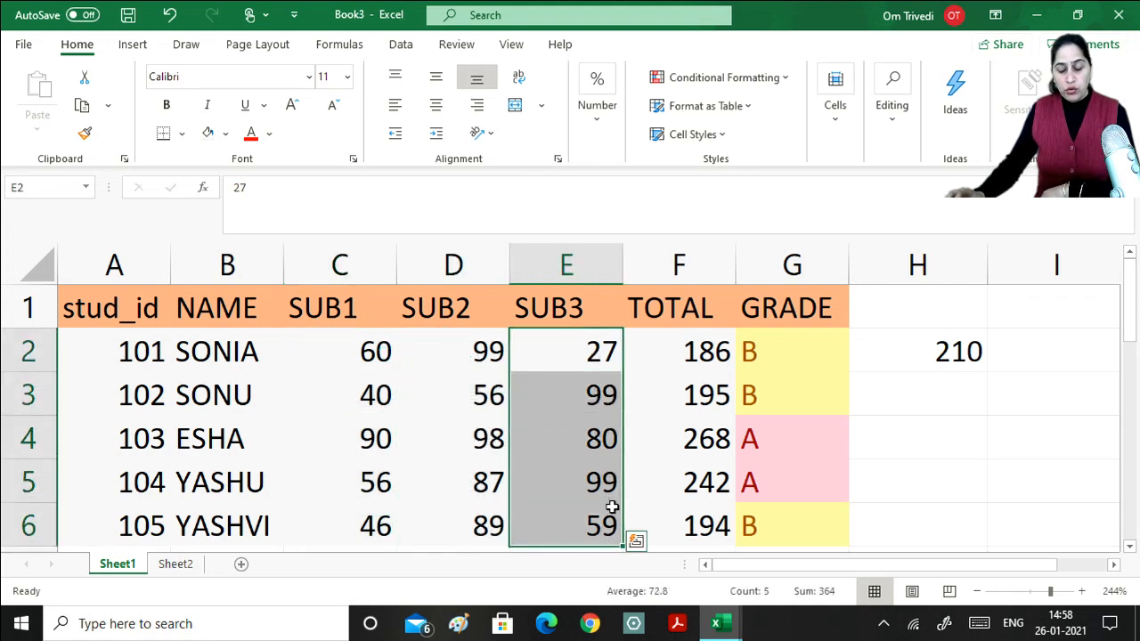
click(520, 422)
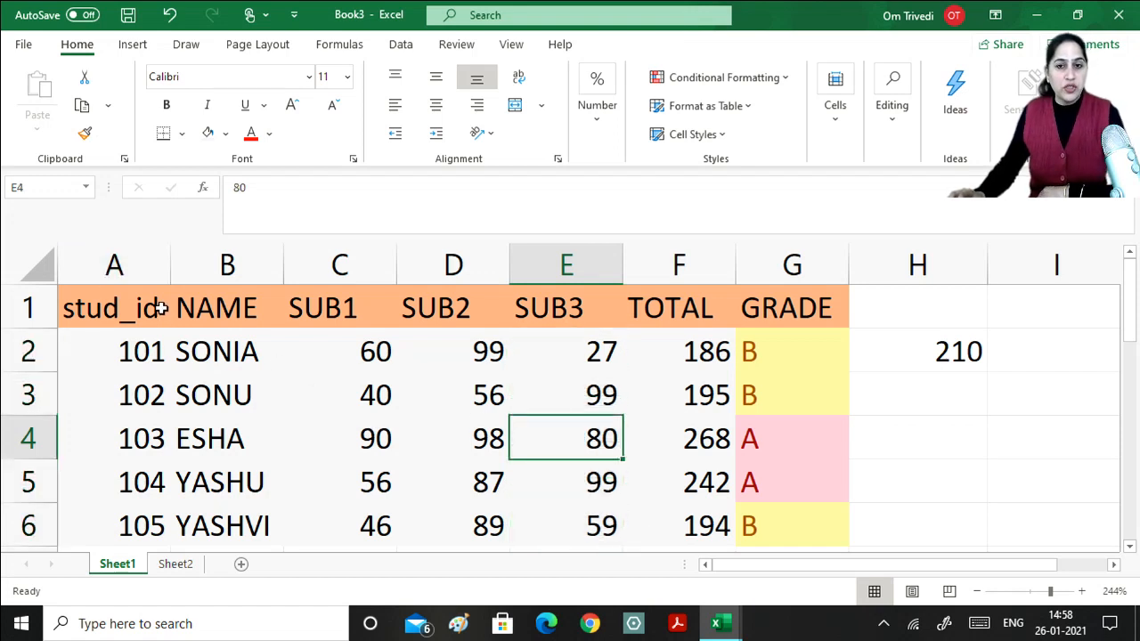
drag(758, 349, 807, 509)
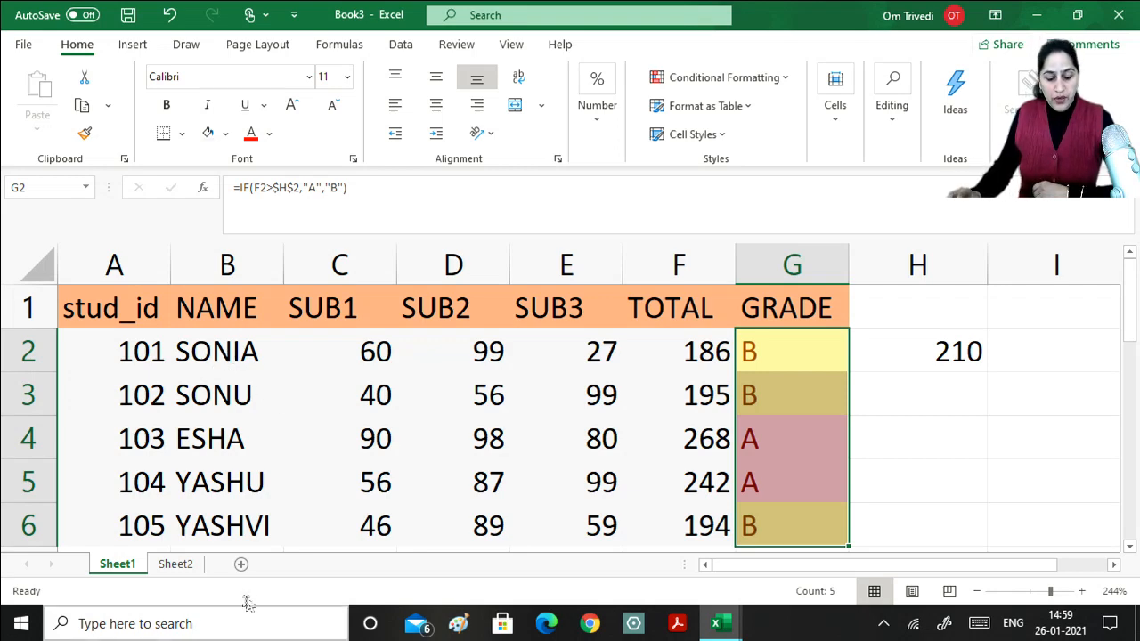
- Add the topic IF FUNCTION to the notes in D9 of Sheet2
click(177, 563)
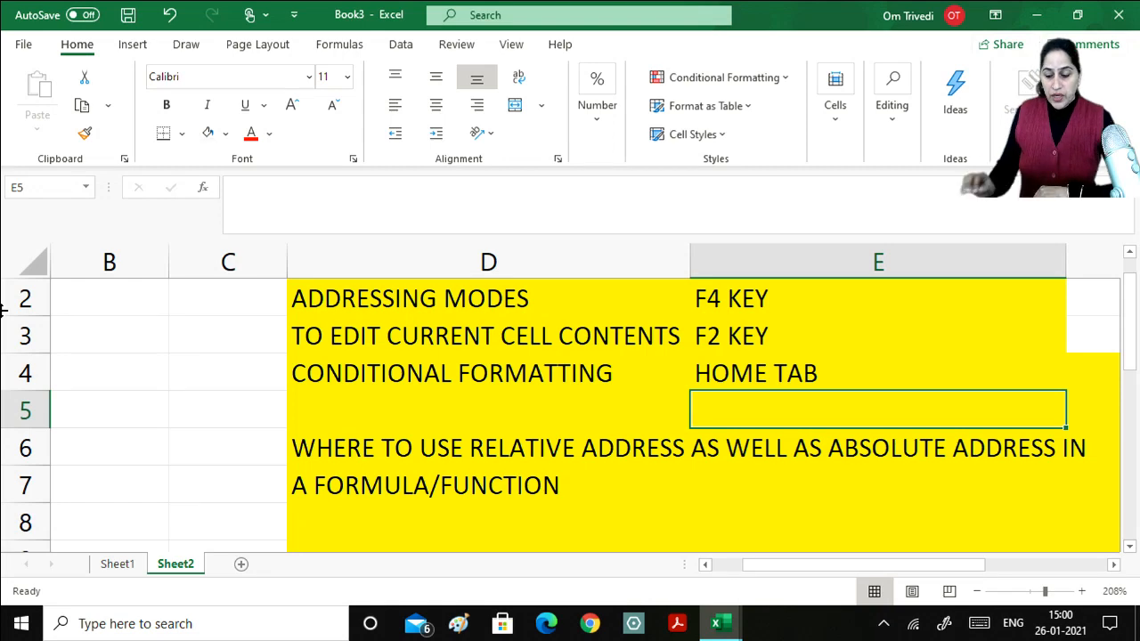
click(301, 532)
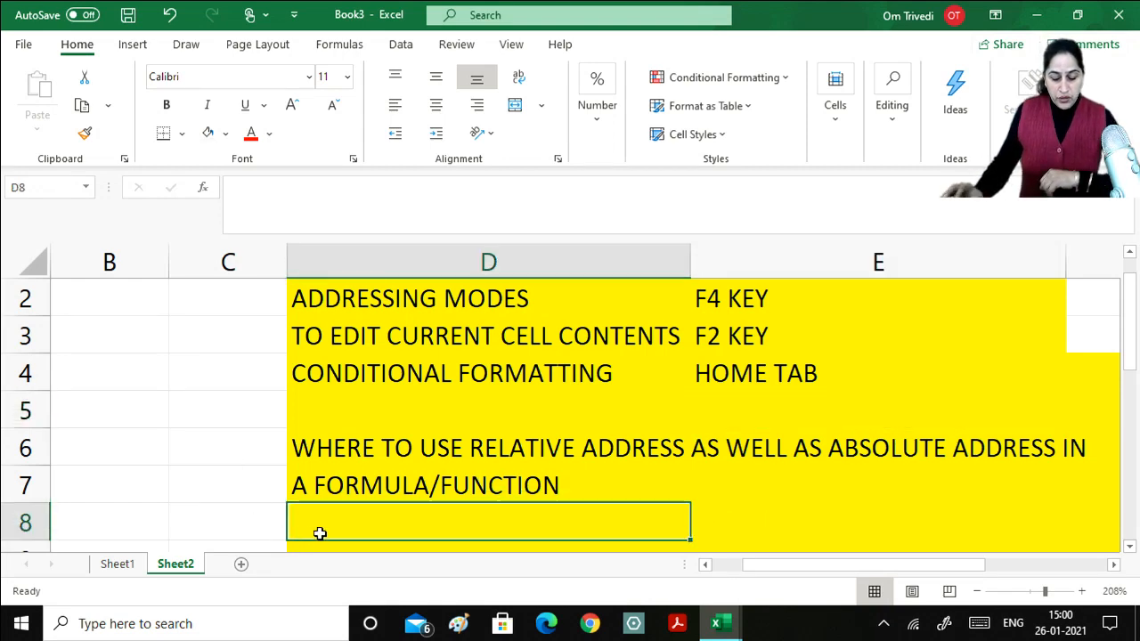
key(Return)
text(IF )
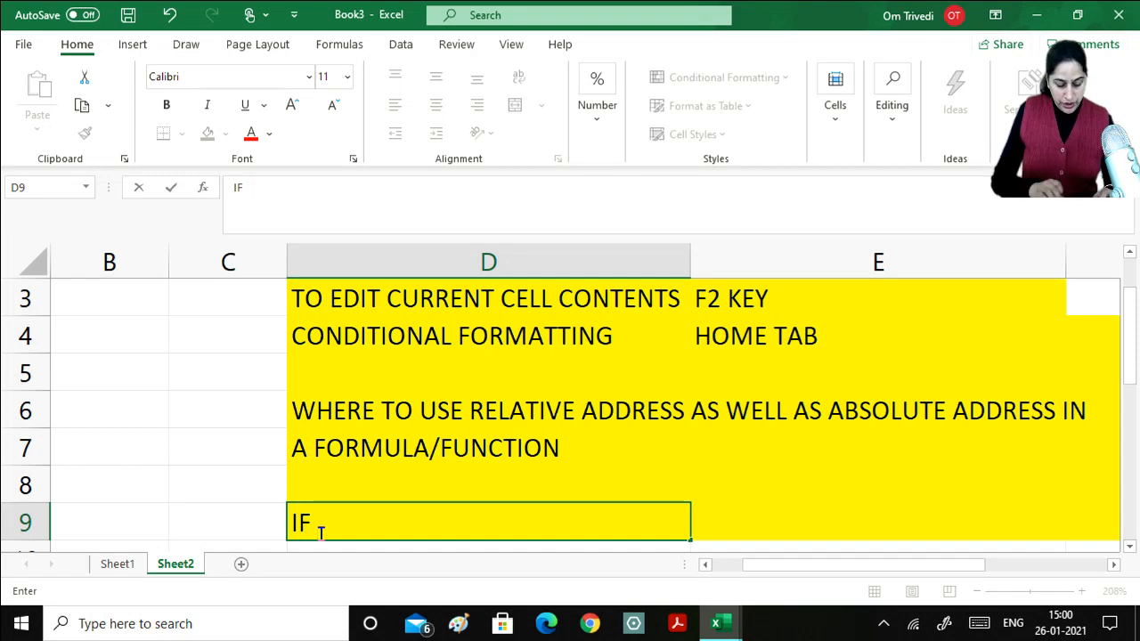
text(FUNCTION)
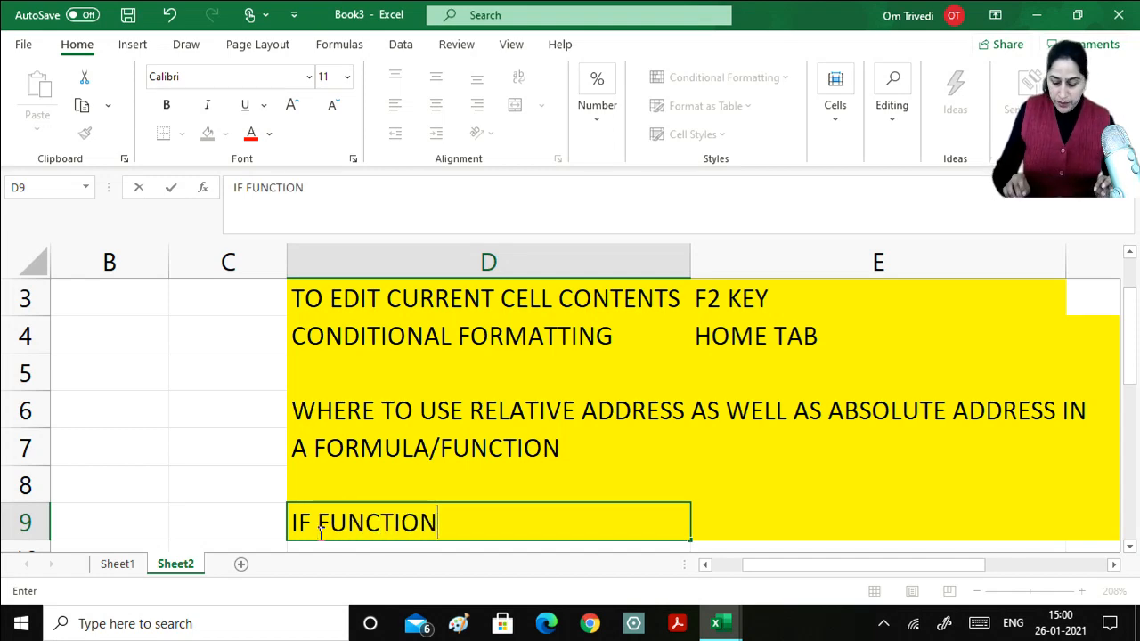
key(Return)
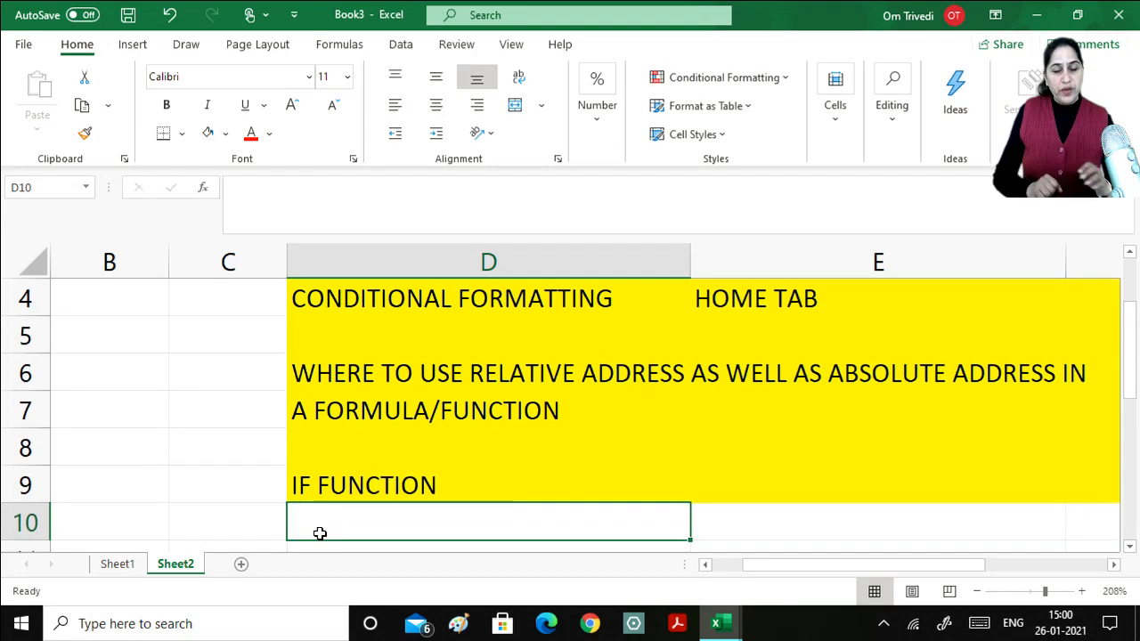
- Review the topic notes in columns D and E of Sheet2, from IF FUNCTION back up to ALT+ =
key(Up)
key(Up)
key(Up)
key(Up)
key(Up)
key(Up)
key(Up)
key(Up)
key(Up)
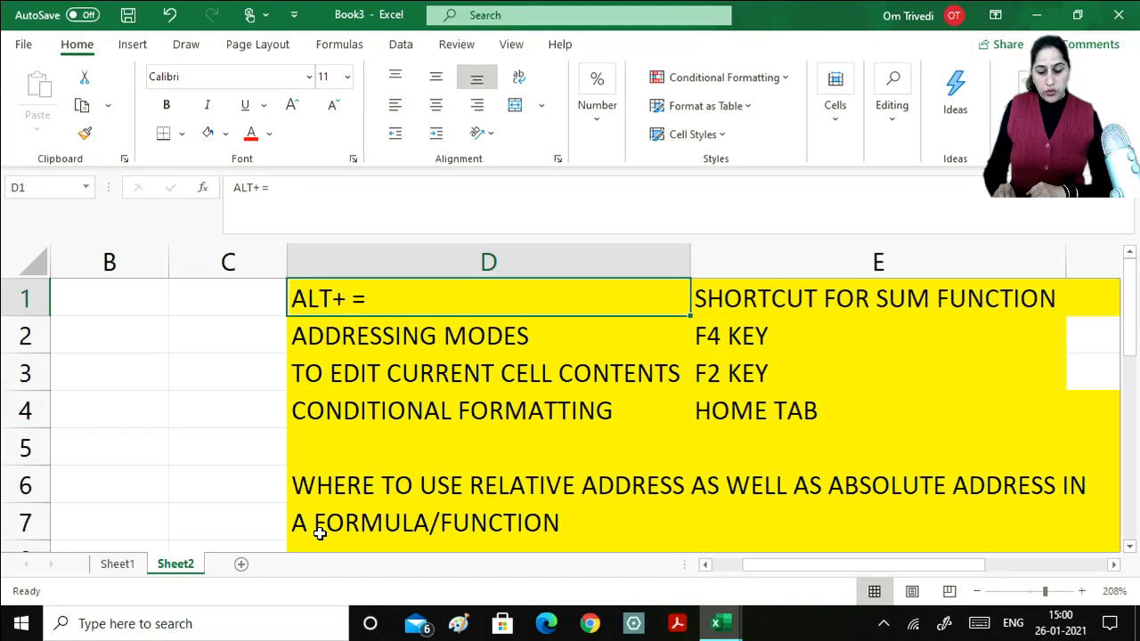
- Examine the IF (CONDITION) / ELSE structure in I2:J5 of Sheet2 at an enlarged zoom
key(Right)
key(Right)
key(Right)
key(Right)
key(Right)
key(Right)
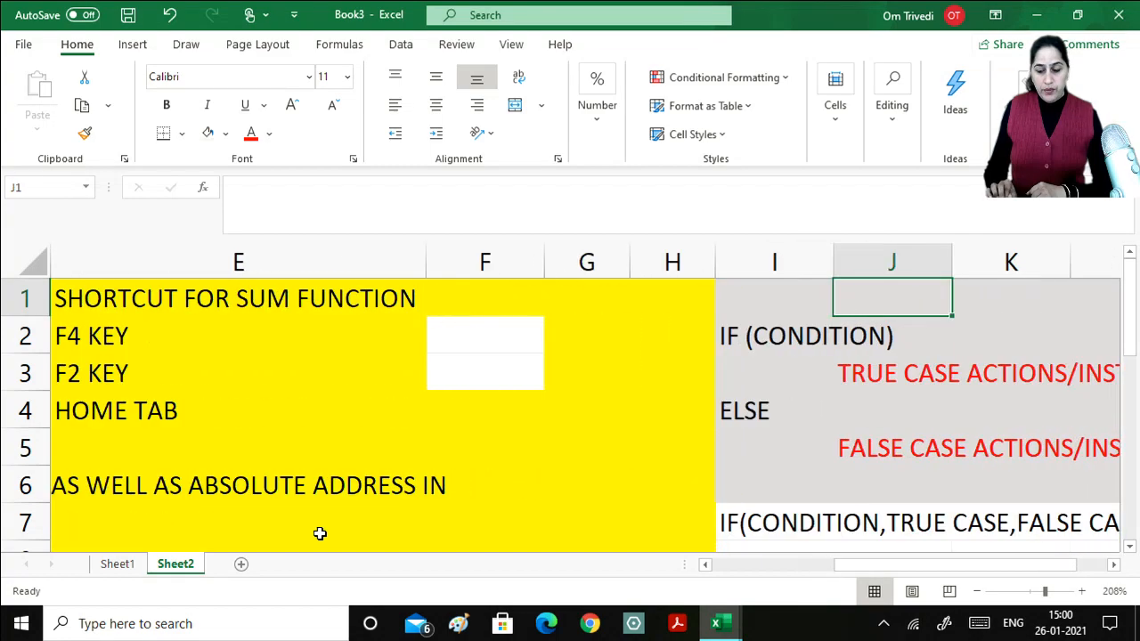
key(Right)
key(Right)
key(Right)
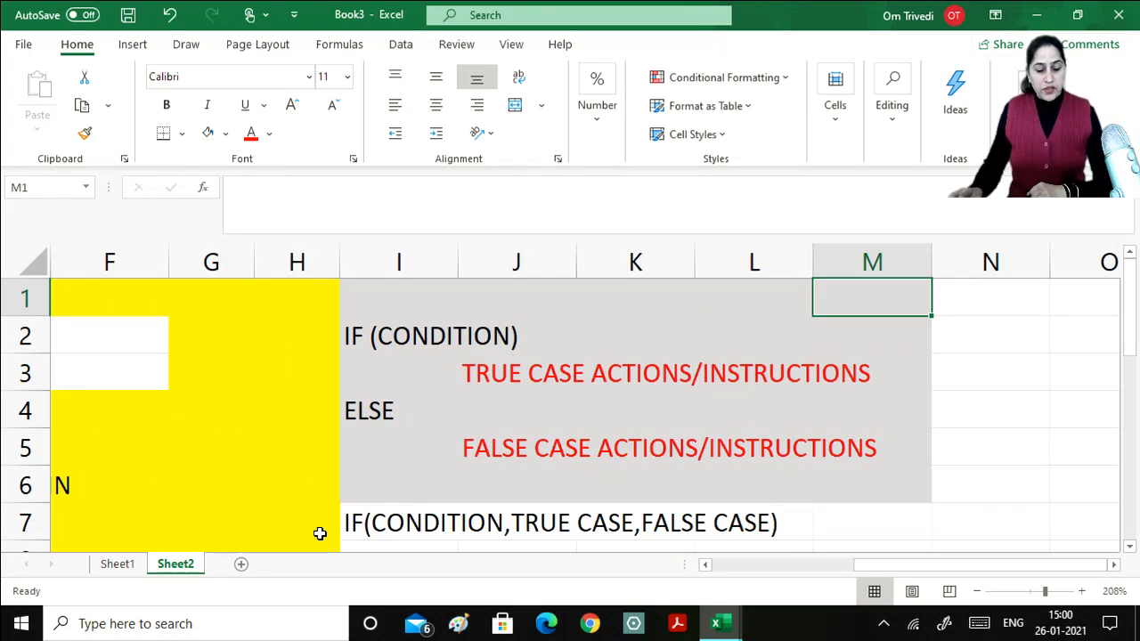
click(1115, 564)
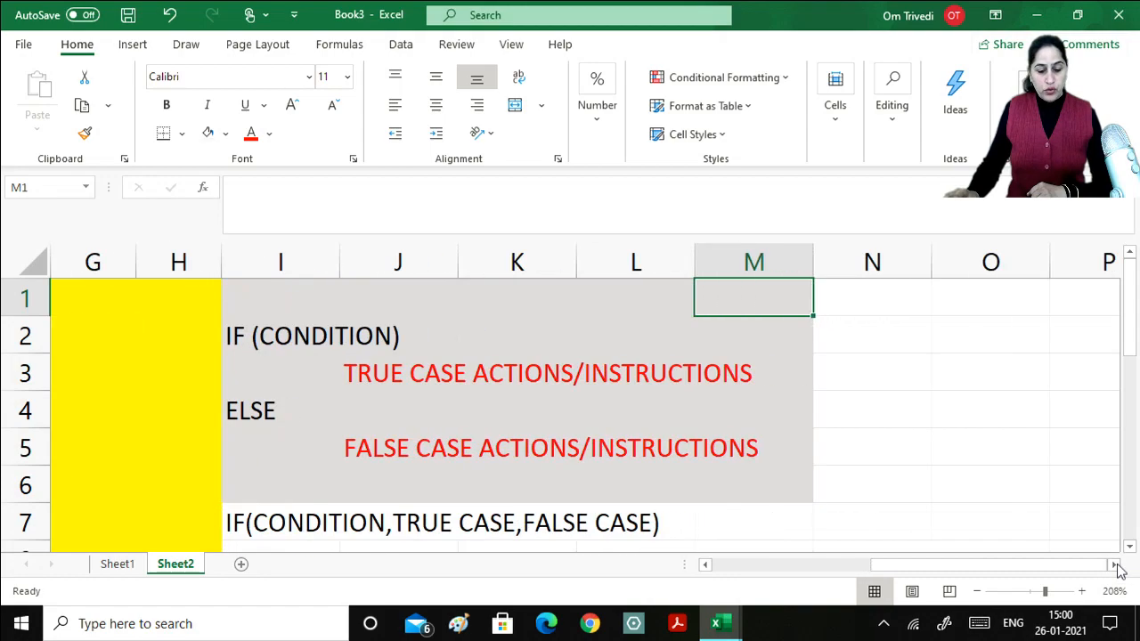
click(1115, 565)
click(1115, 564)
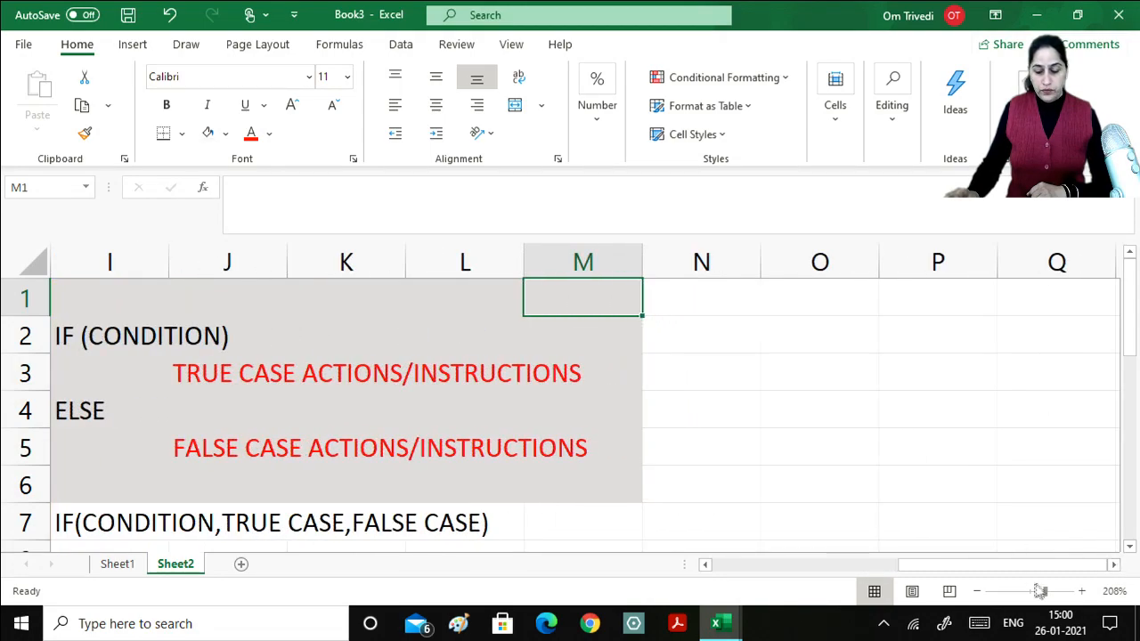
drag(1040, 591, 1055, 591)
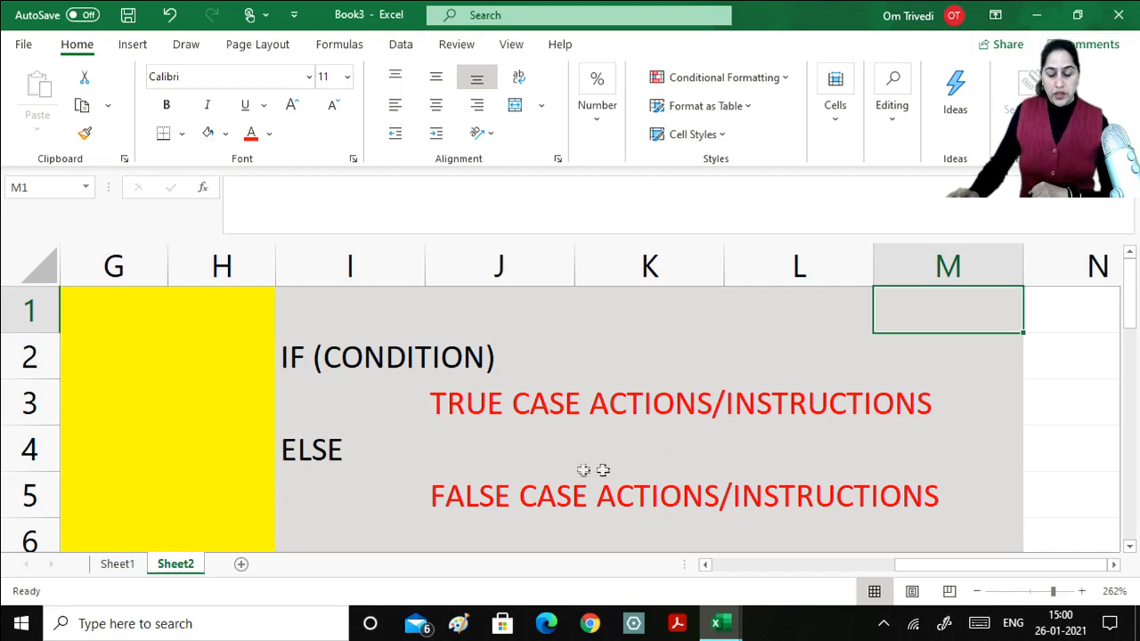
- Compare the IF function syntax in I7 with the IF/ELSE structure noted in rows 2 to 5
click(1129, 547)
click(1129, 546)
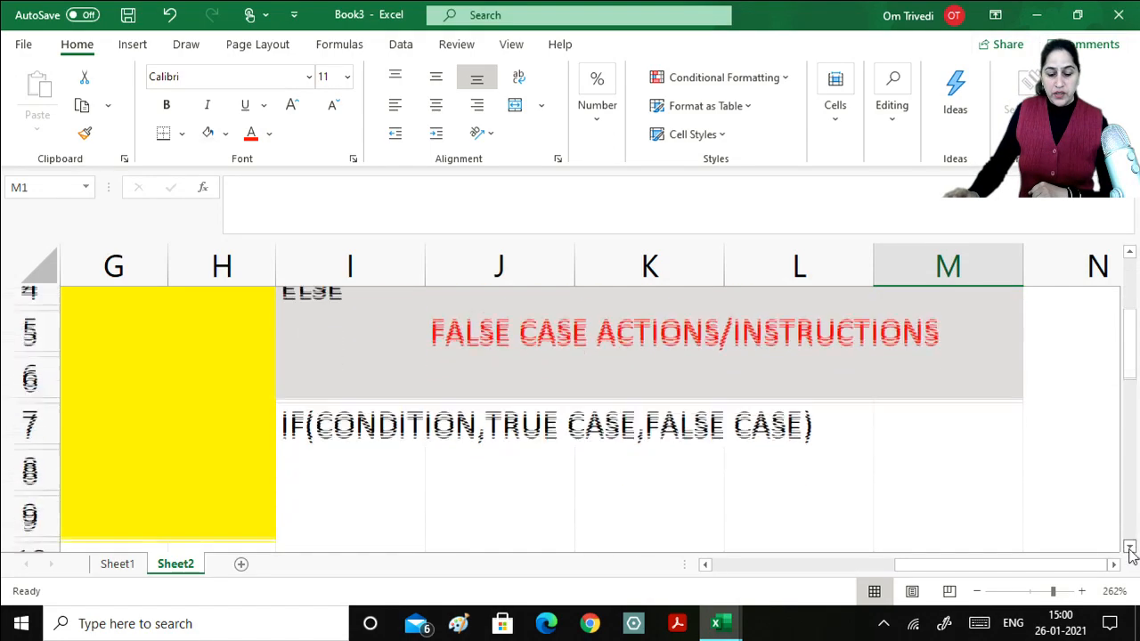
click(1129, 547)
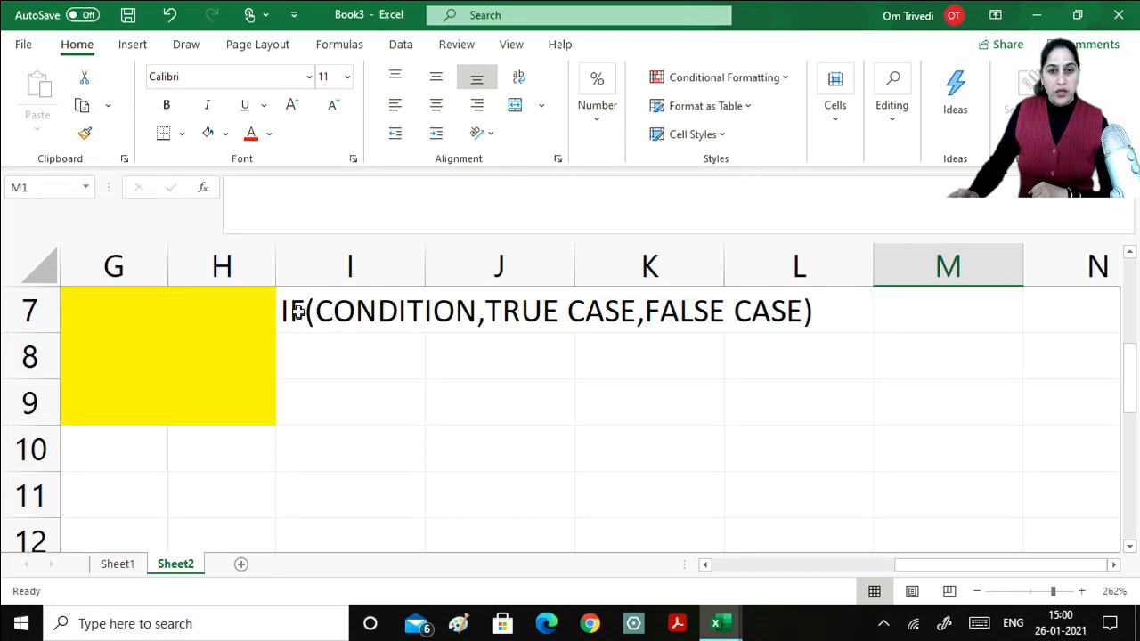
click(1129, 253)
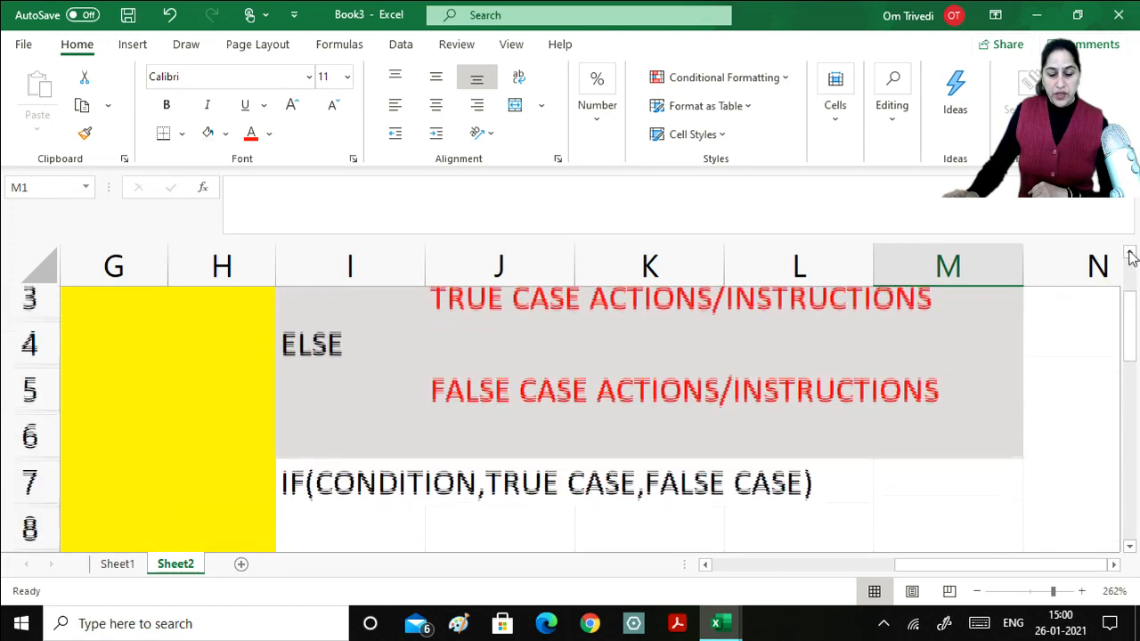
click(1129, 255)
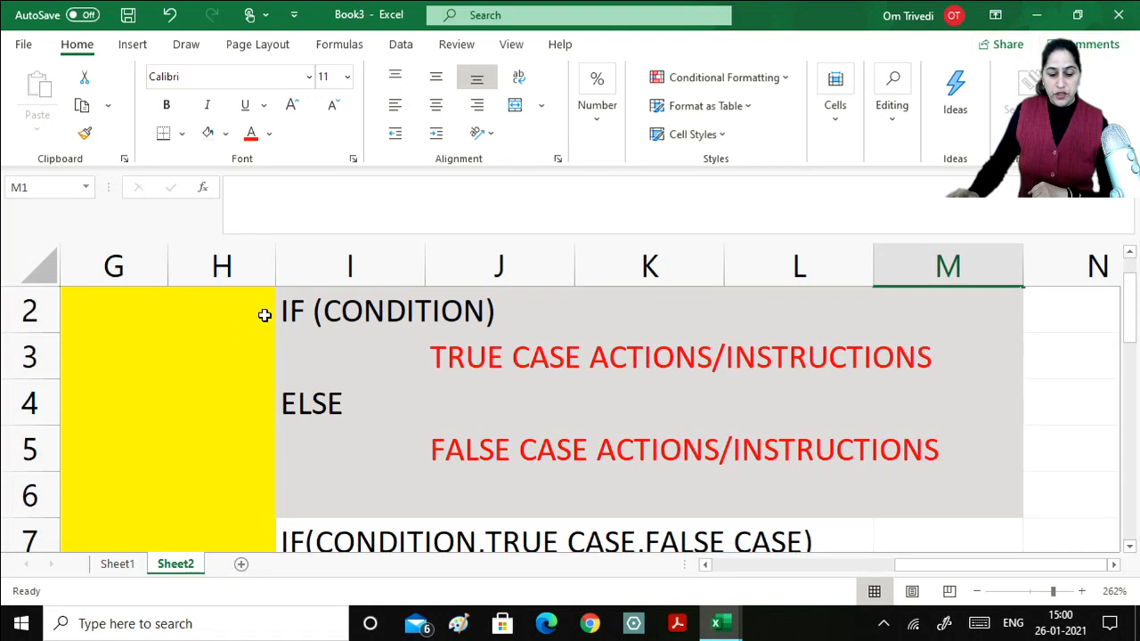
drag(264, 314, 955, 519)
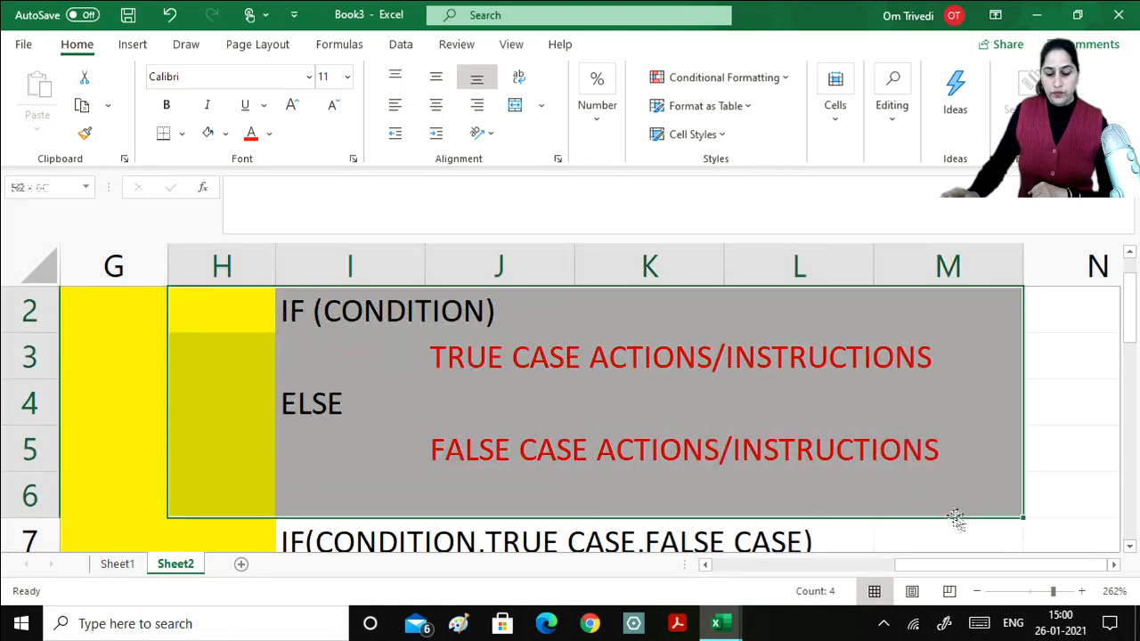
click(372, 469)
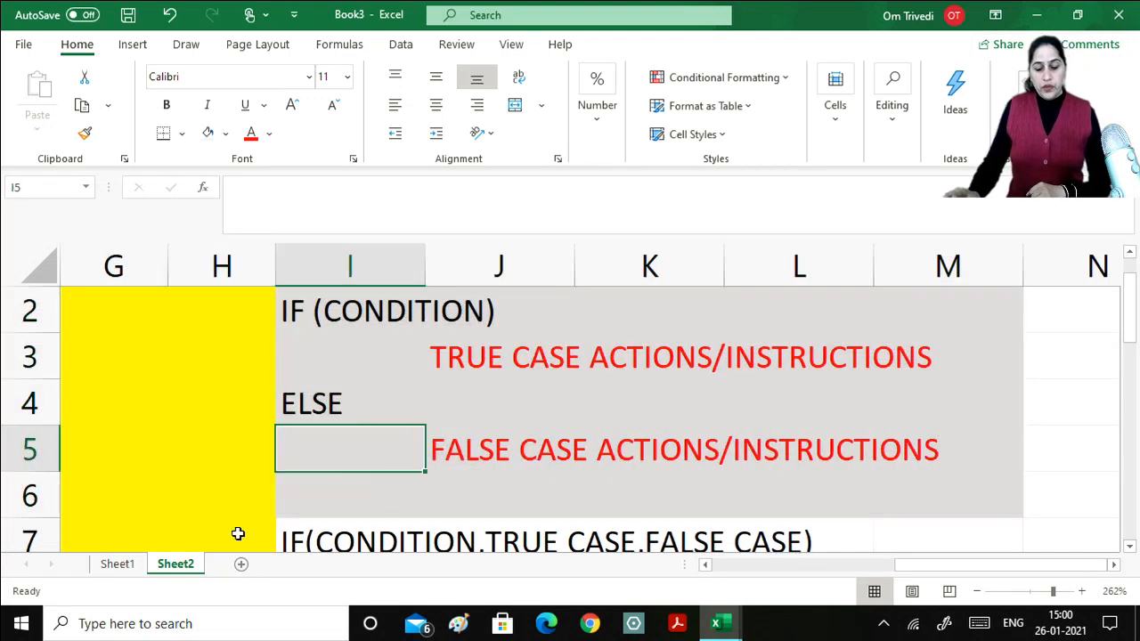
- Return to Sheet1 and save the workbook as PRACTICAL1 in the OneDrive Documents folder
click(131, 567)
key(ctrl+s)
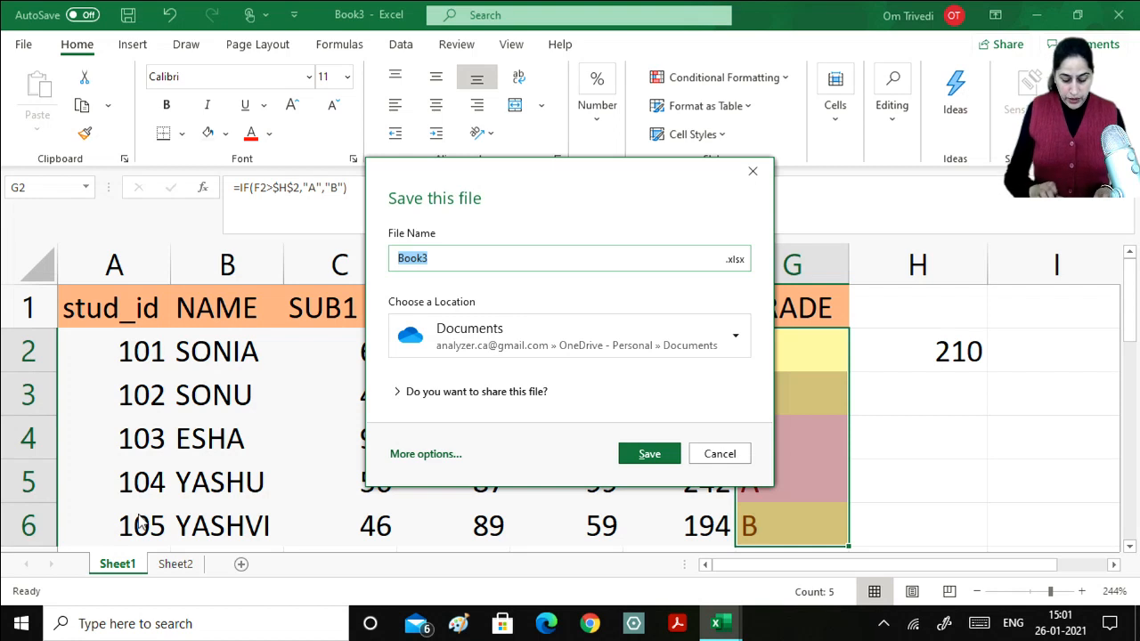
text(PRAC)
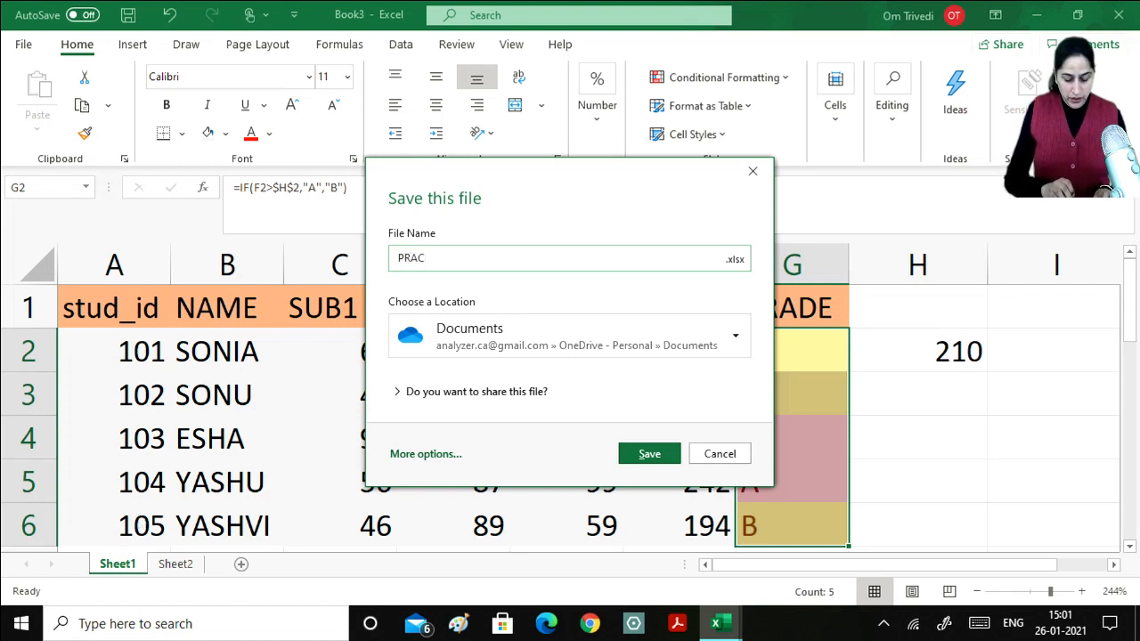
text(TICAL1)
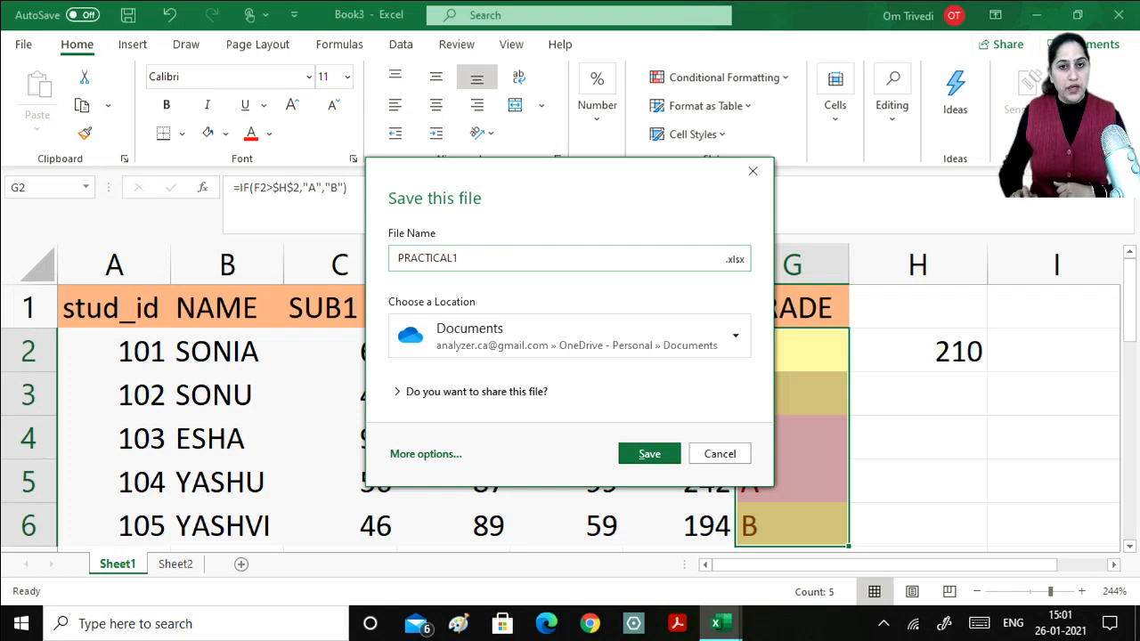
key(Return)
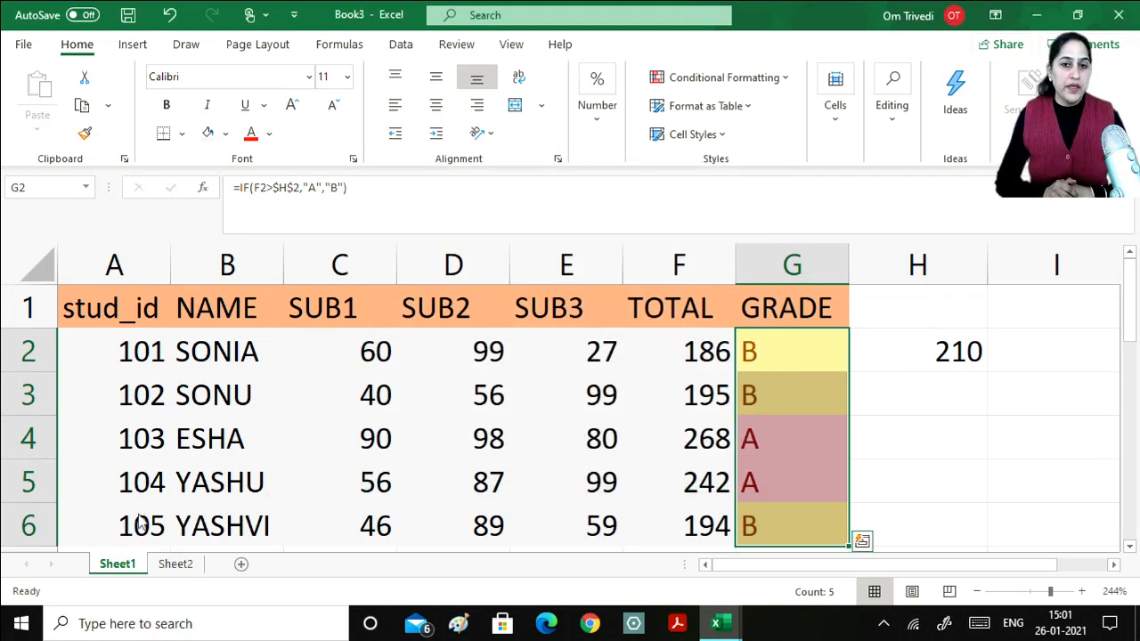